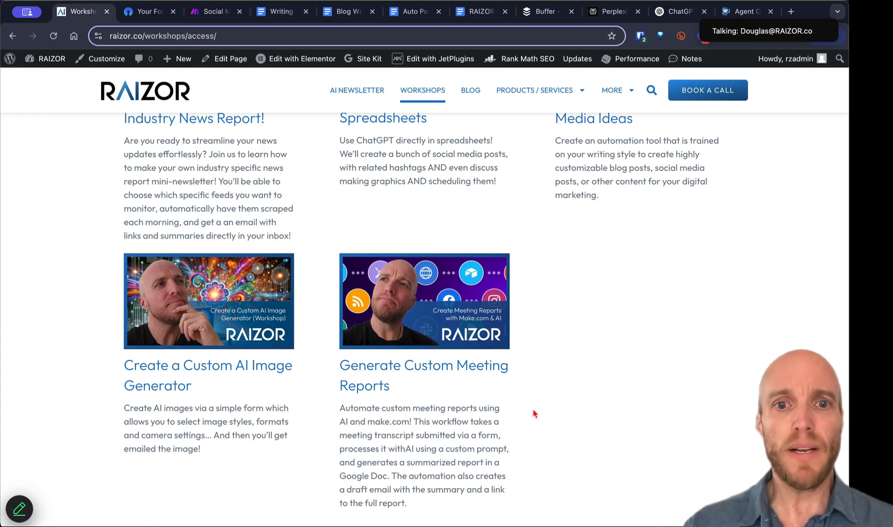
Step: Finish reviewing the Workshop Access page and switch to OpnForm's Your Forms list
scroll(535, 414, down, 3)
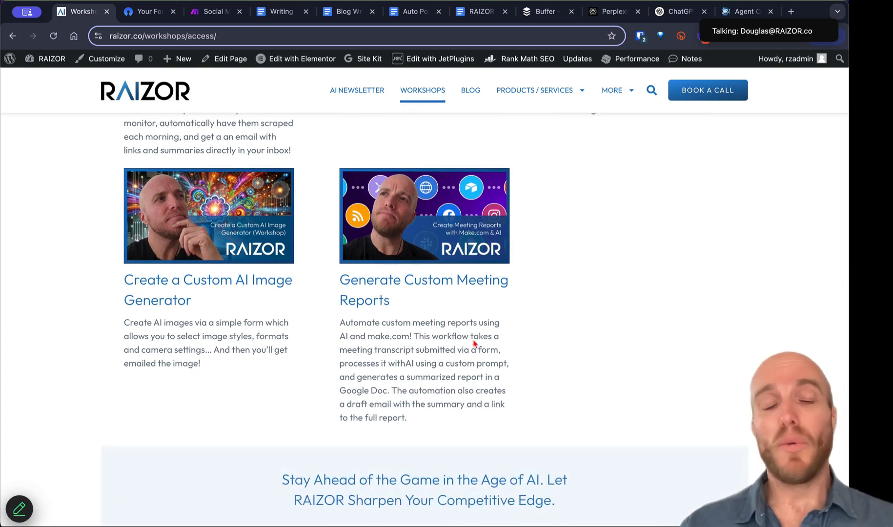
scroll(475, 348, down, 1)
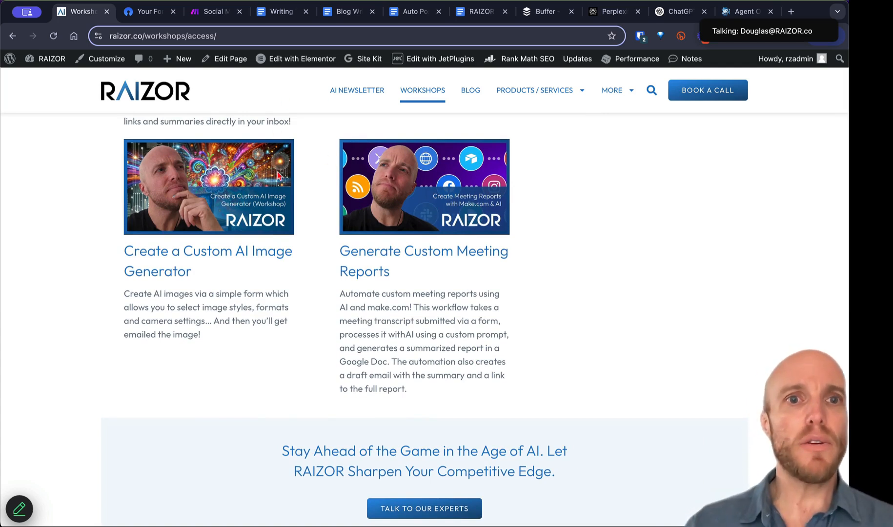
scroll(330, 213, up, 10)
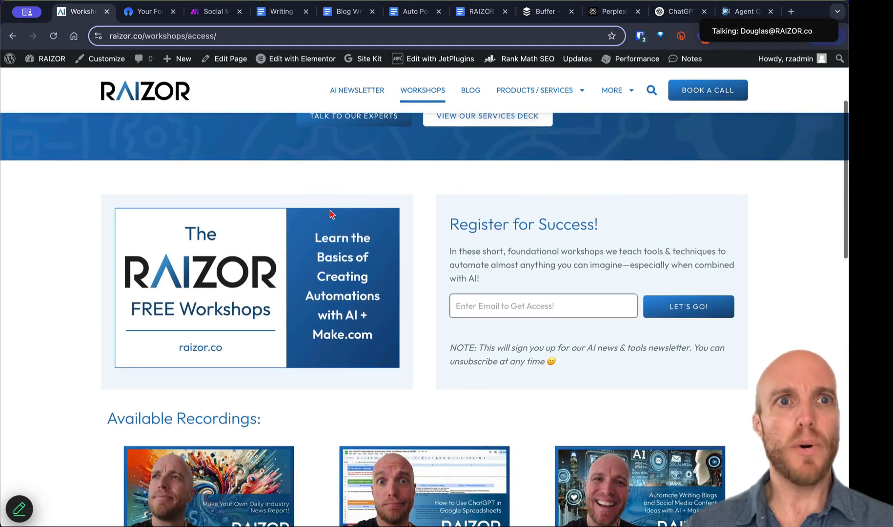
scroll(331, 214, up, 3)
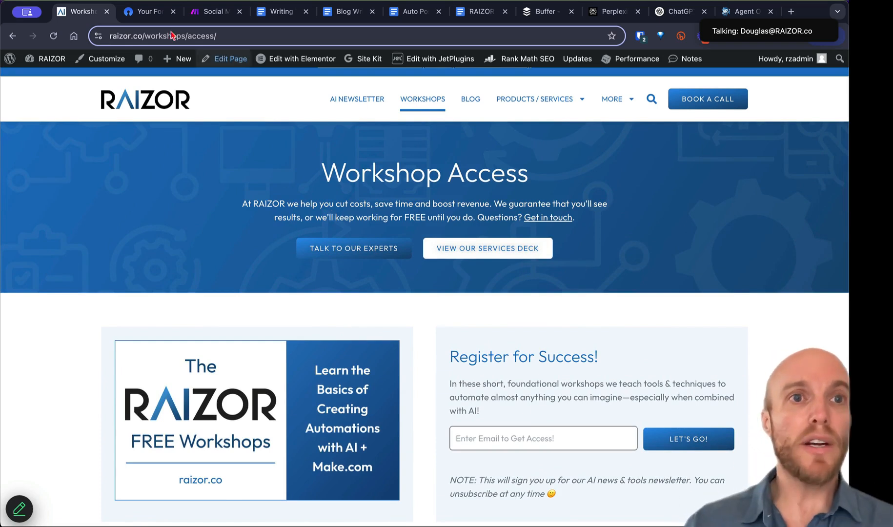
click(141, 11)
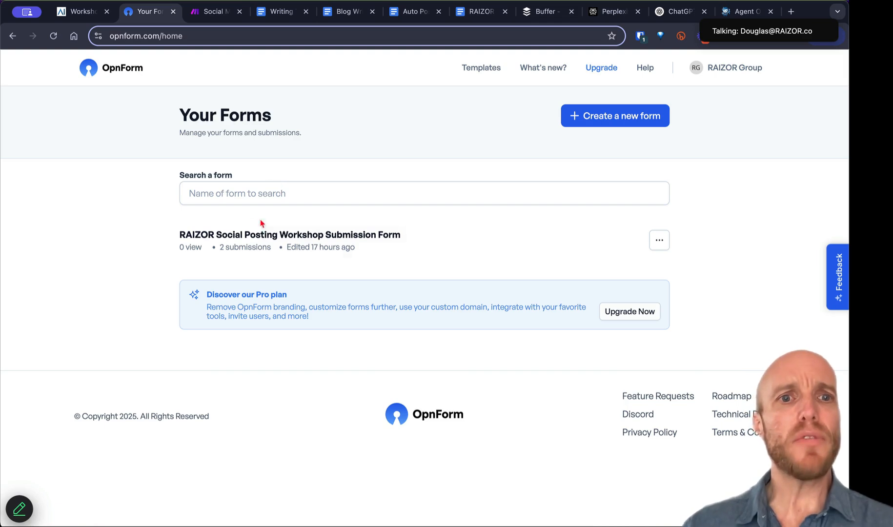
Step: Open the RAIZOR Social Posting Workshop Submission Form in OpnForm's editor and scroll through its fields
click(254, 235)
click(272, 142)
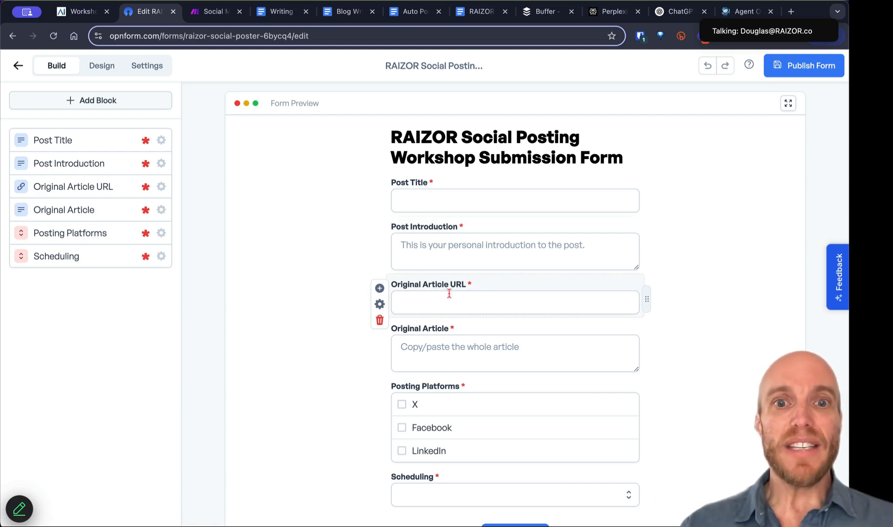
scroll(461, 272, down, 2)
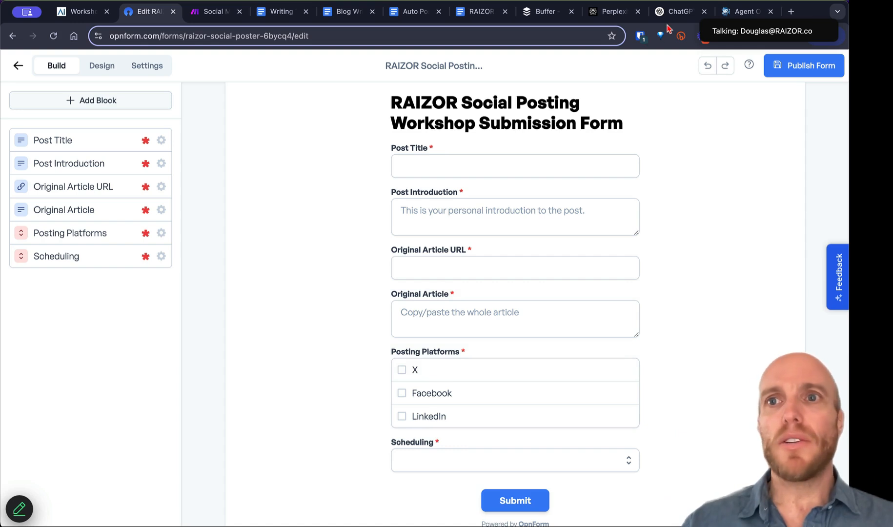
click(793, 12)
Step: Load make.com in a new tab placed beside the Social tab and open its Apps directory
text(make)
key(Return)
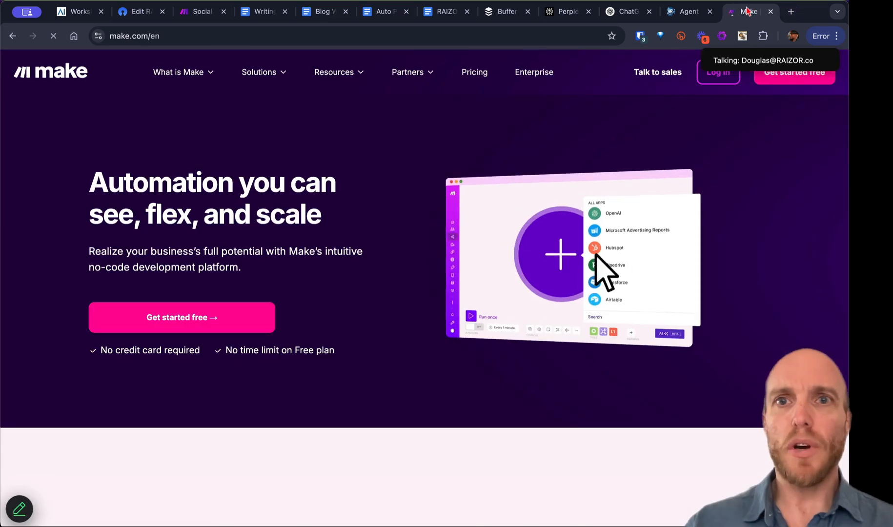
drag(747, 12, 209, 22)
mouse_move(258, 72)
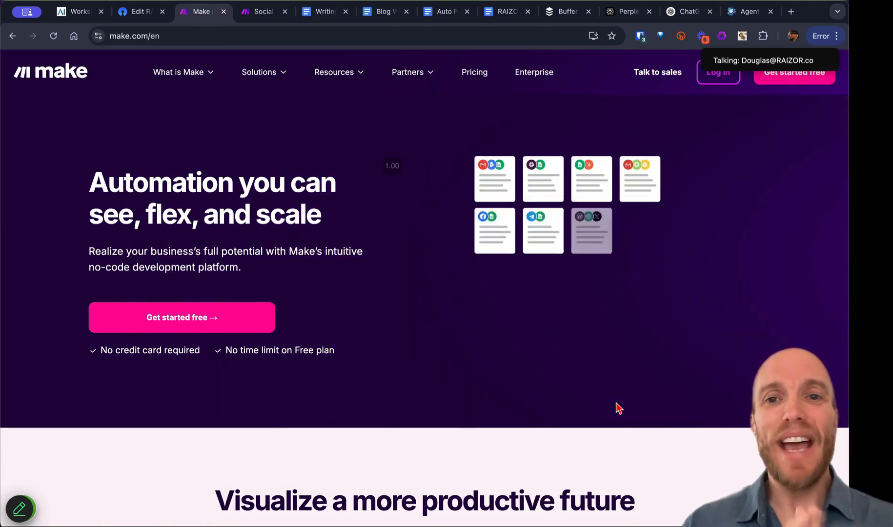
mouse_move(194, 76)
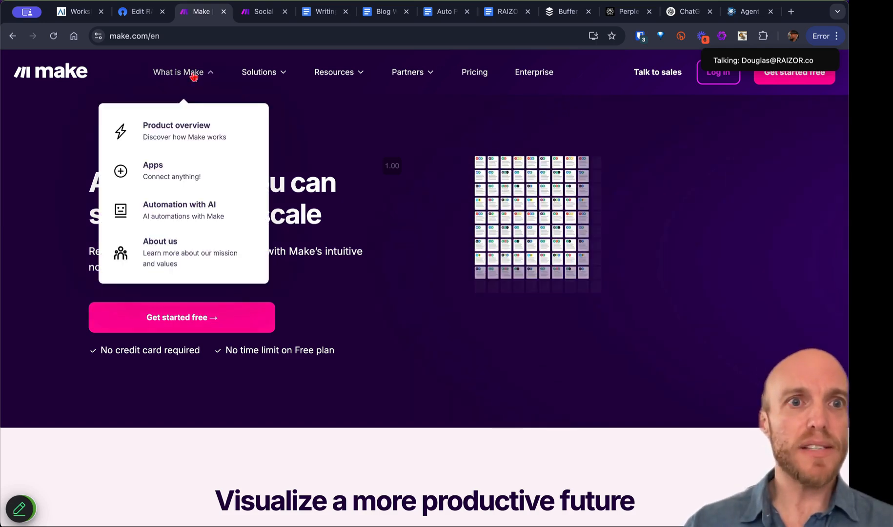
click(194, 176)
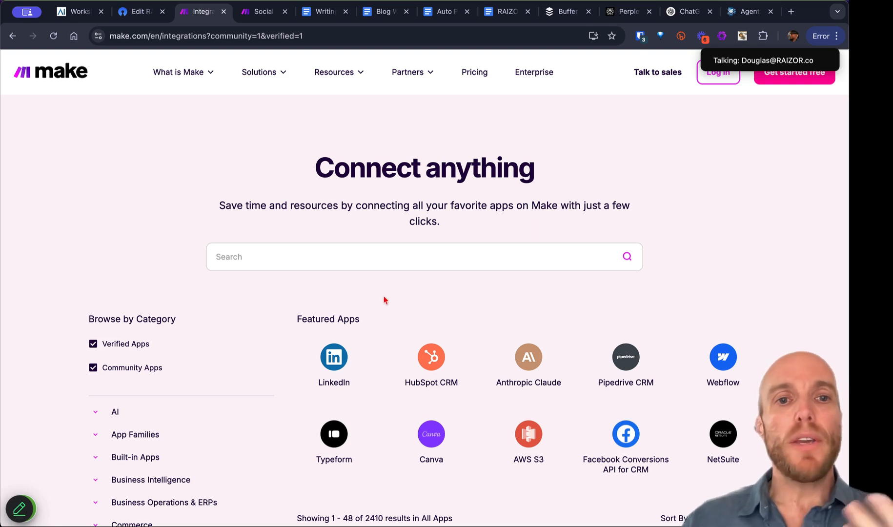
Step: Search the app directory for 'trello' and open the Trello integration page
click(353, 257)
text(trello)
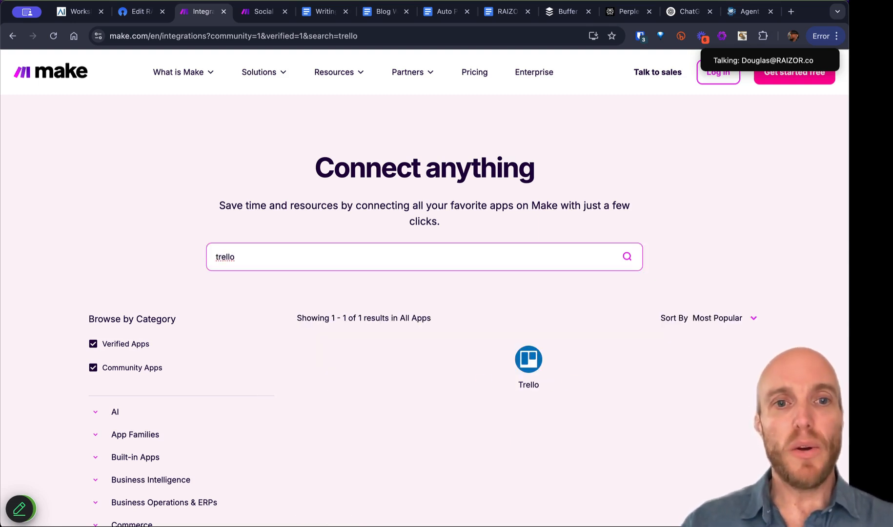
click(529, 364)
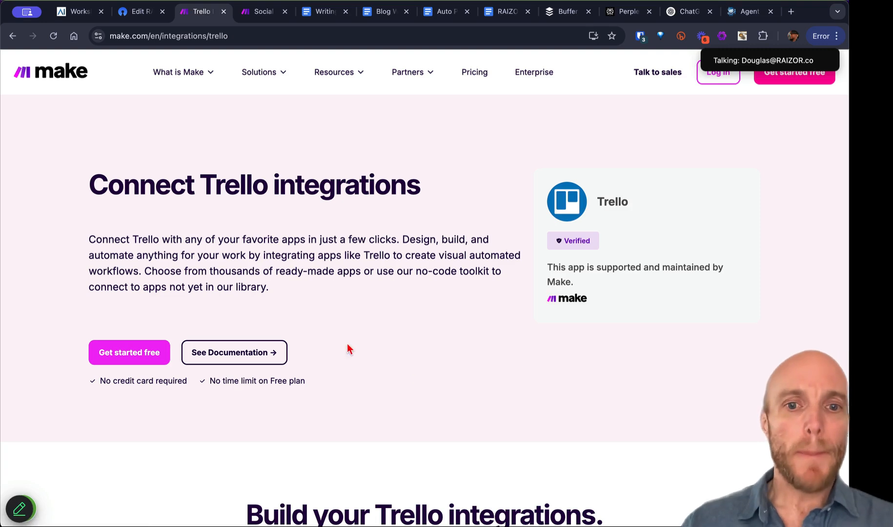
scroll(349, 347, down, 10)
scroll(379, 243, up, 1)
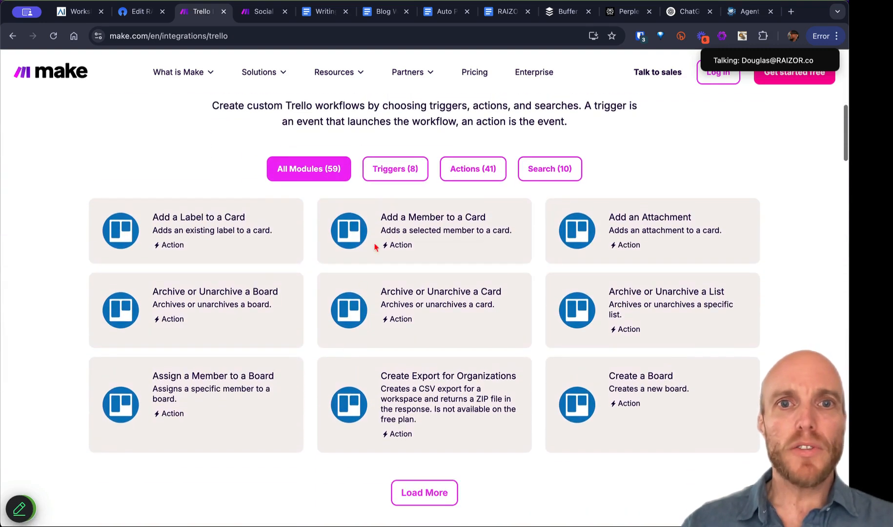
Step: Filter Trello to its Triggers (8) and scroll down to the templates list
click(394, 171)
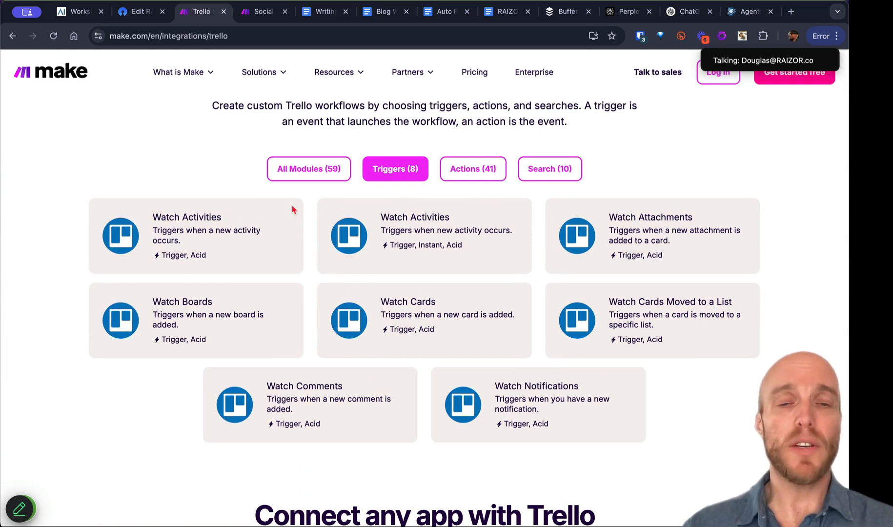
scroll(317, 169, up, 3)
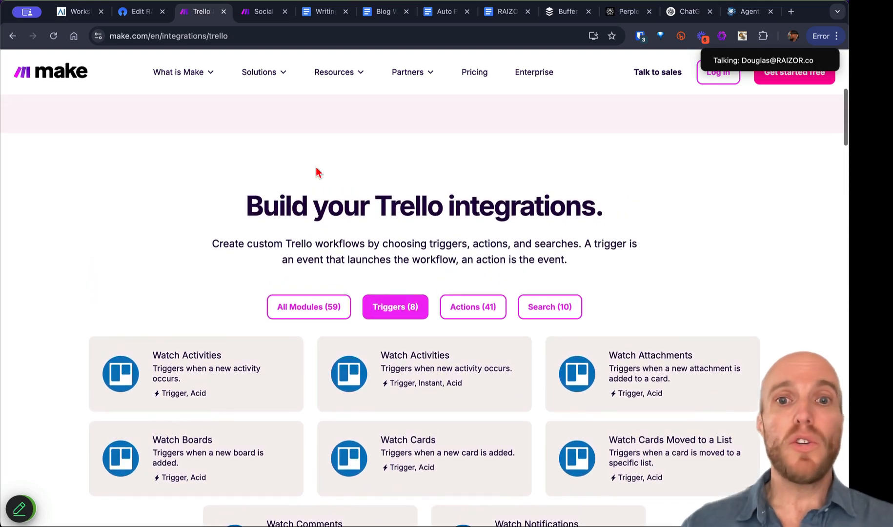
scroll(388, 310, down, 8)
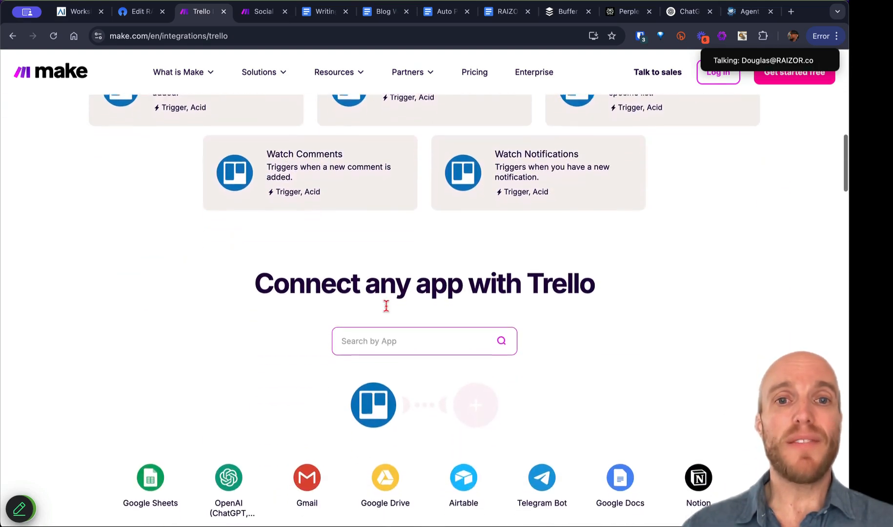
scroll(389, 310, down, 3)
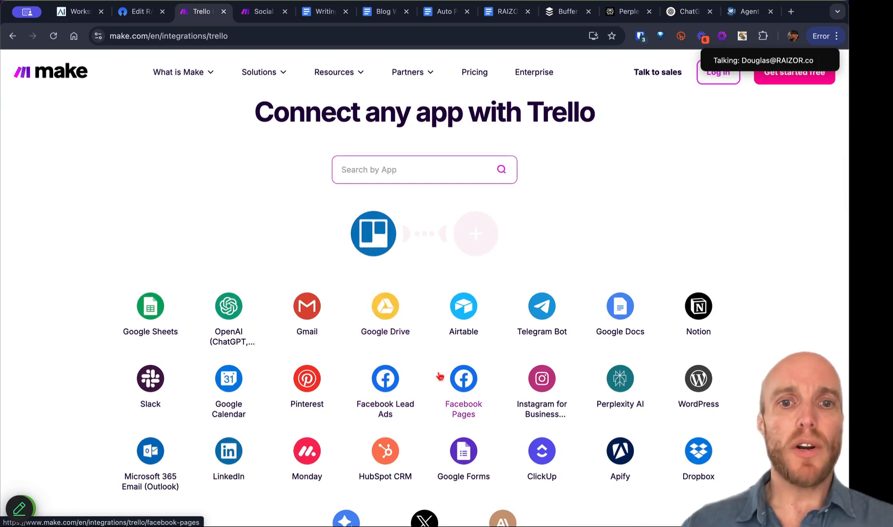
scroll(448, 383, down, 2)
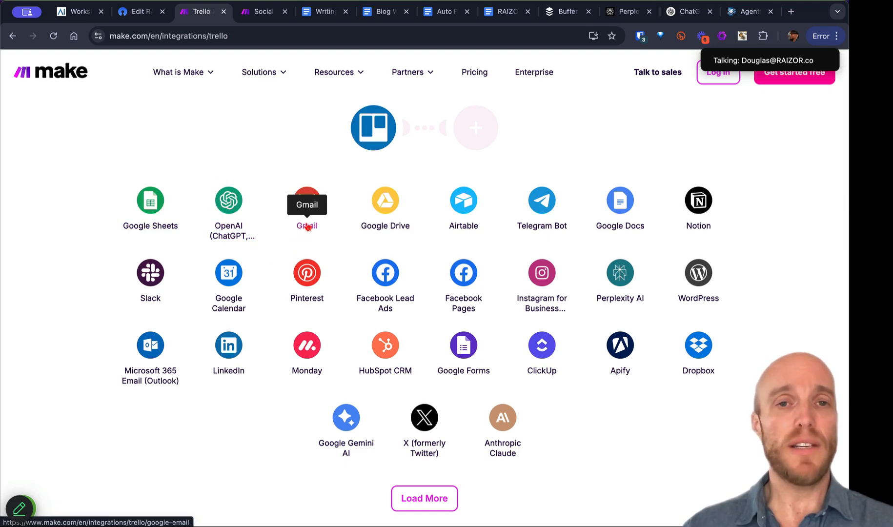
scroll(312, 303, down, 3)
scroll(325, 311, down, 10)
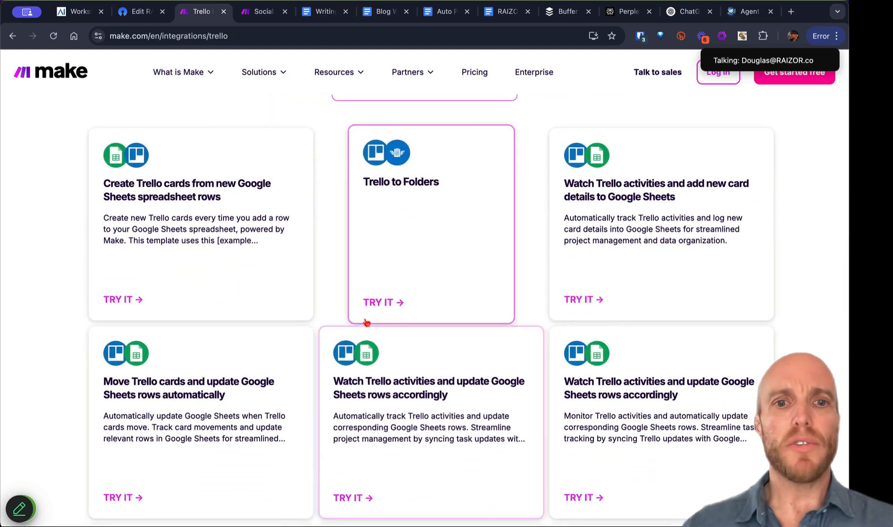
scroll(501, 335, down, 3)
scroll(502, 334, down, 3)
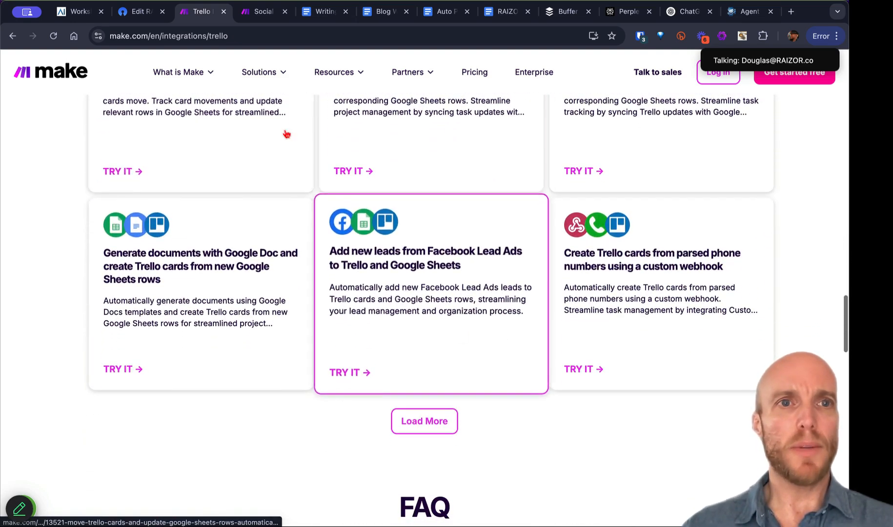
mouse_move(187, 73)
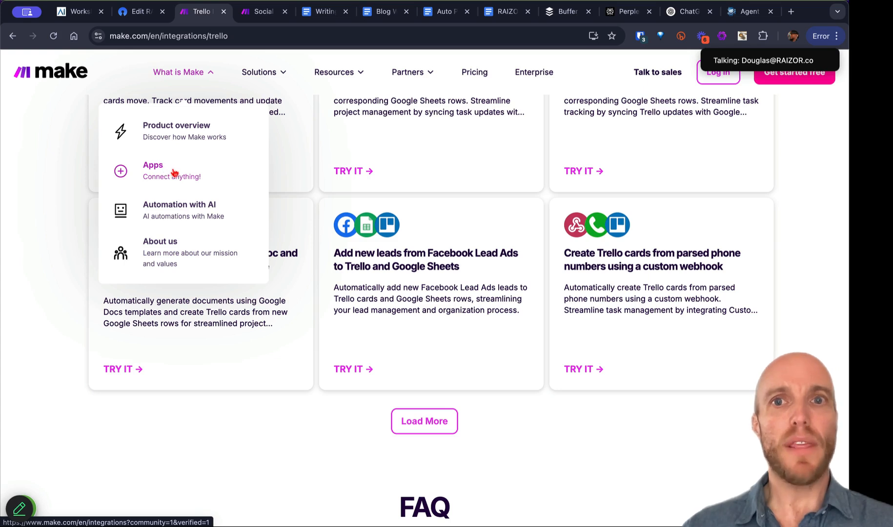
mouse_move(754, 41)
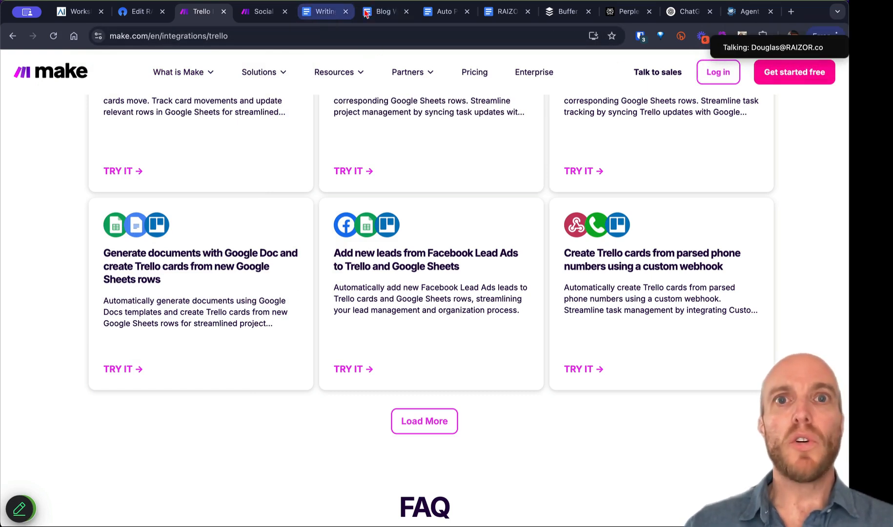
click(565, 12)
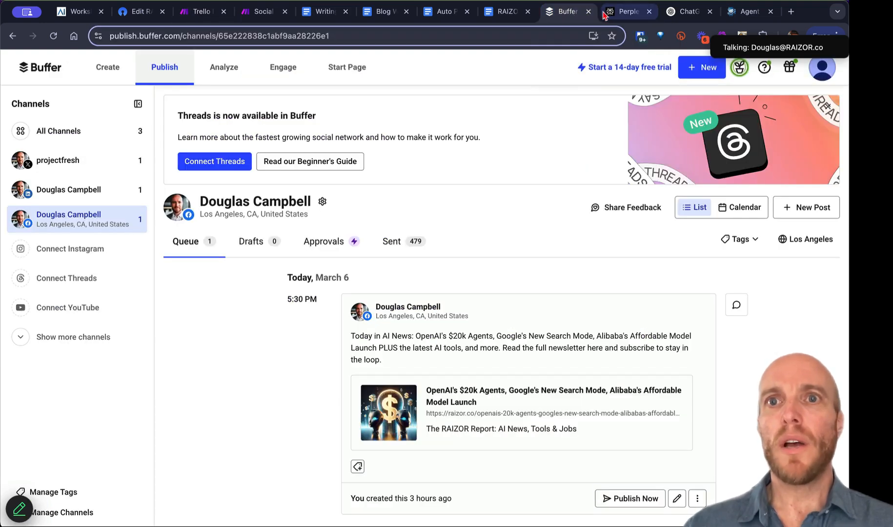
click(631, 12)
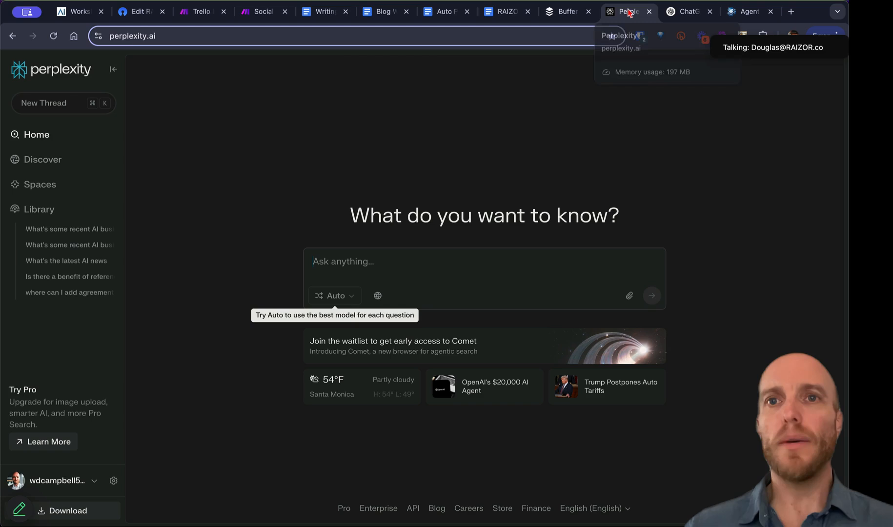
click(671, 12)
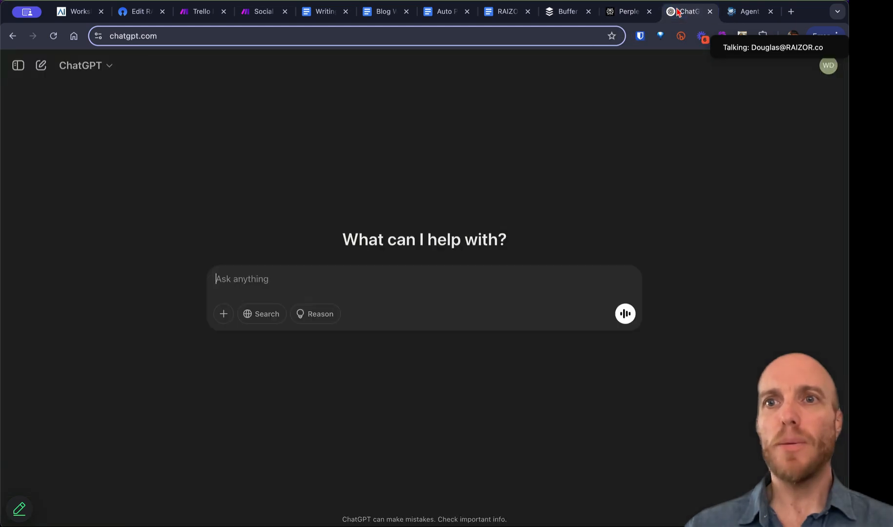
click(198, 14)
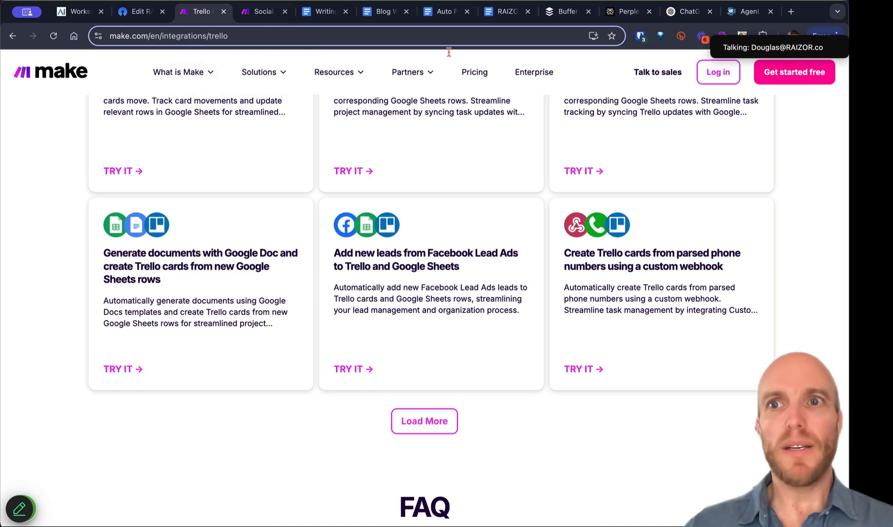
click(717, 74)
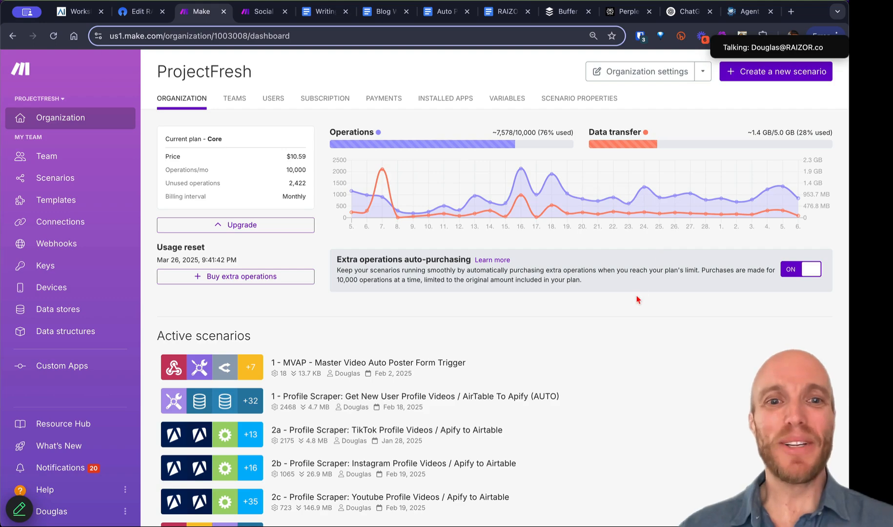
Step: Look over the ProjectFresh dashboard and open the All scenarios list
scroll(636, 301, down, 7)
scroll(637, 300, up, 7)
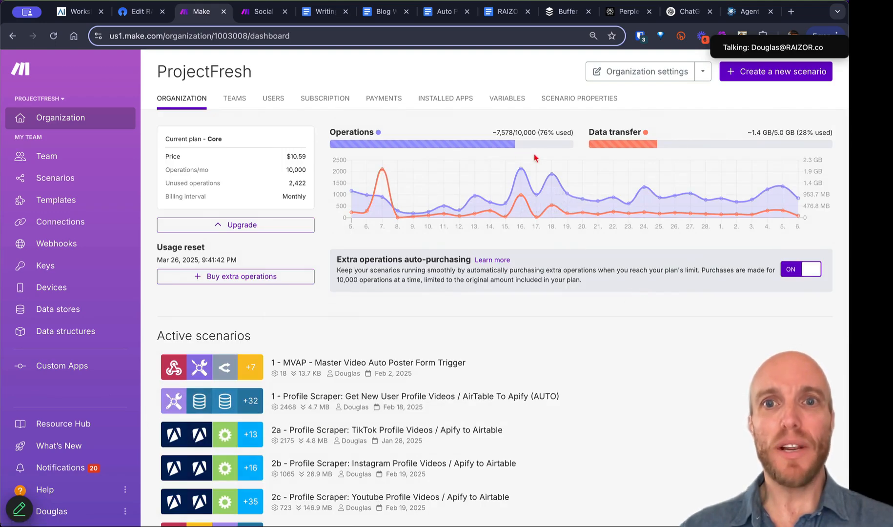
scroll(510, 330, down, 3)
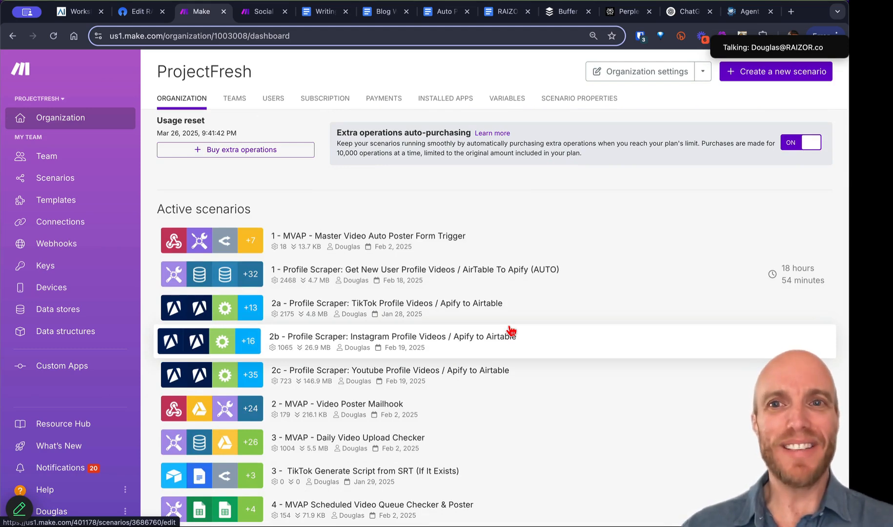
scroll(510, 329, up, 3)
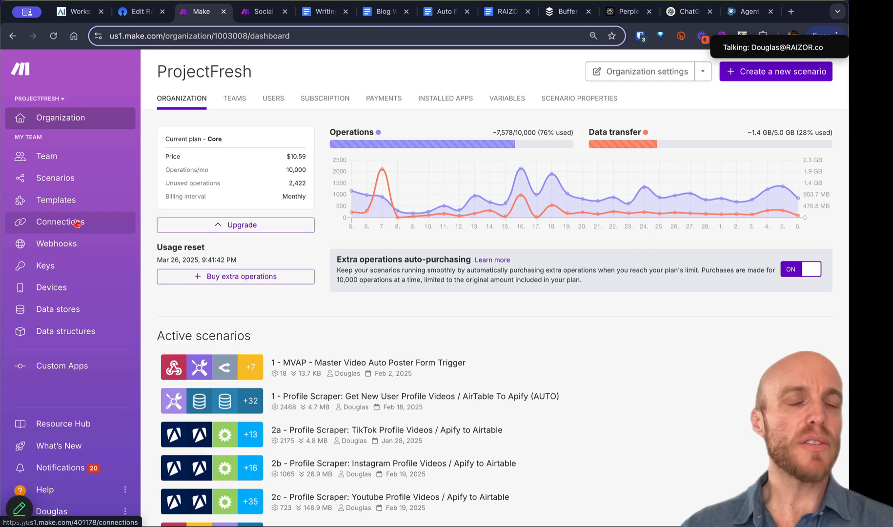
click(72, 184)
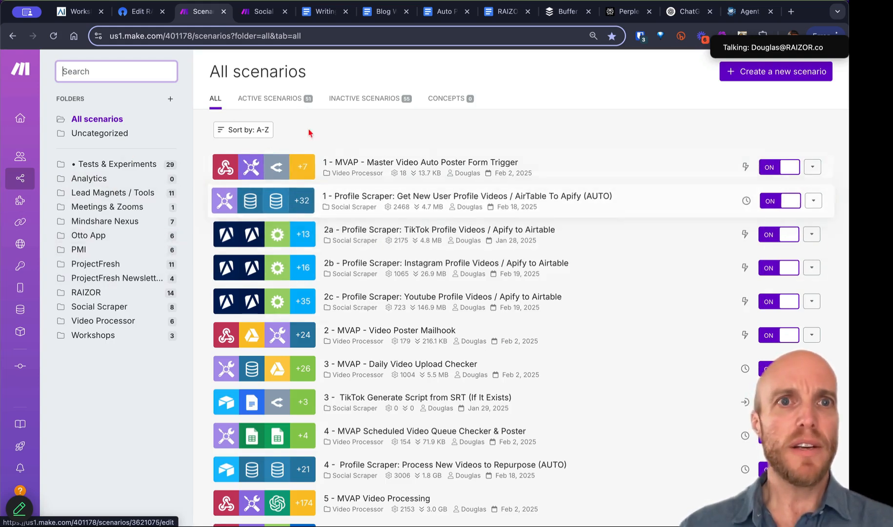
Step: Create a blank scenario, bringing up the app picker with Tools, Flow Control and OpenAI
click(746, 74)
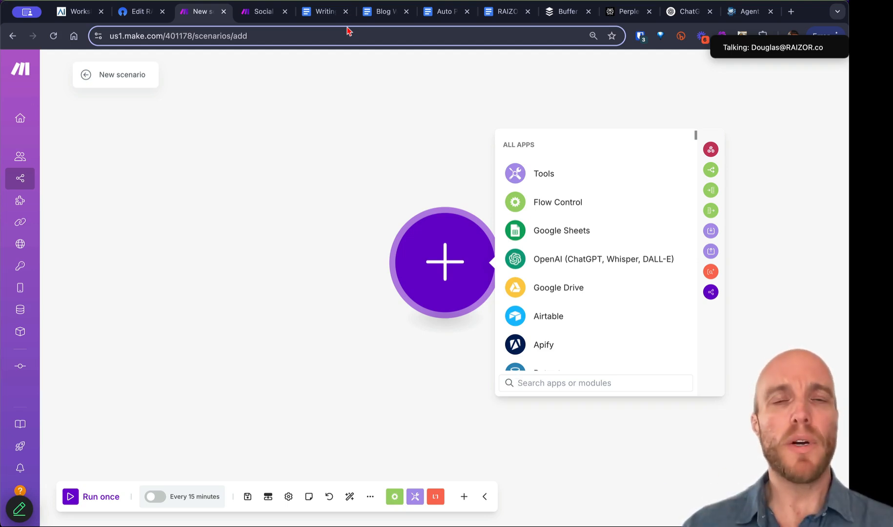
Step: Pan the Social Media Poster & Scheduler Workshop scenario and detach its tab into a separate window
click(264, 18)
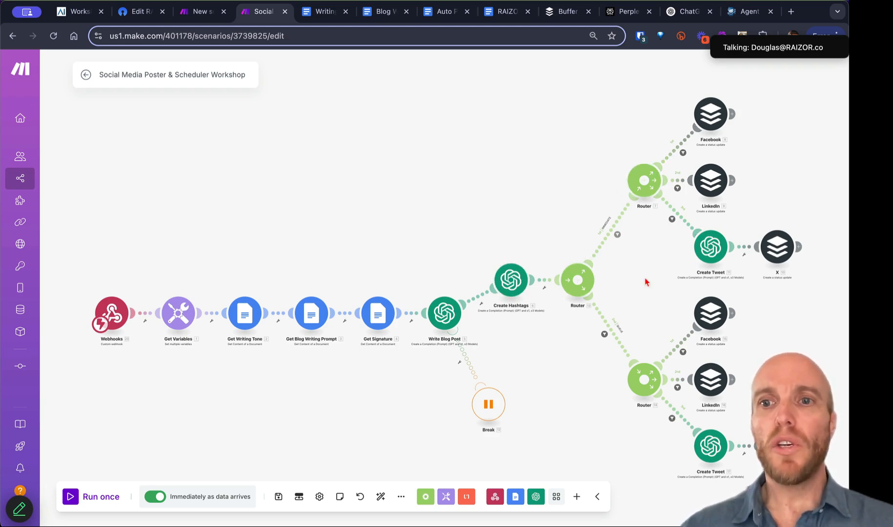
drag(635, 261, 444, 235)
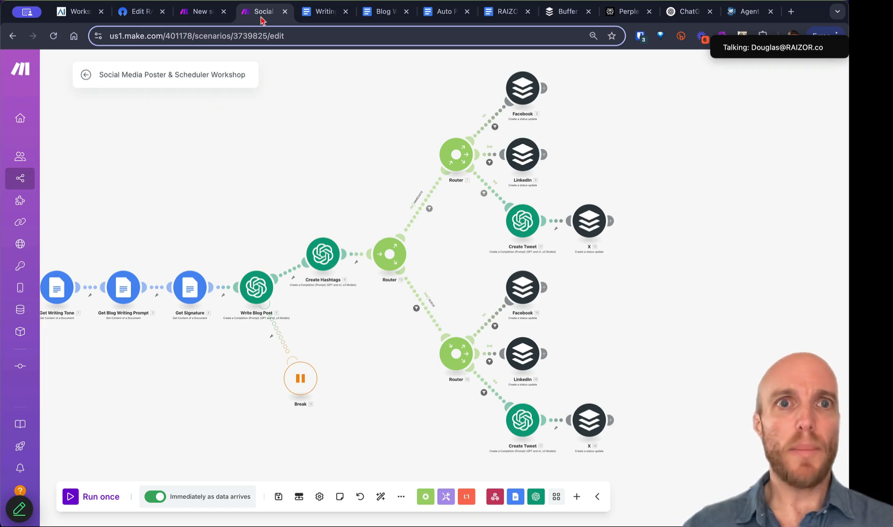
drag(262, 19, 339, 0)
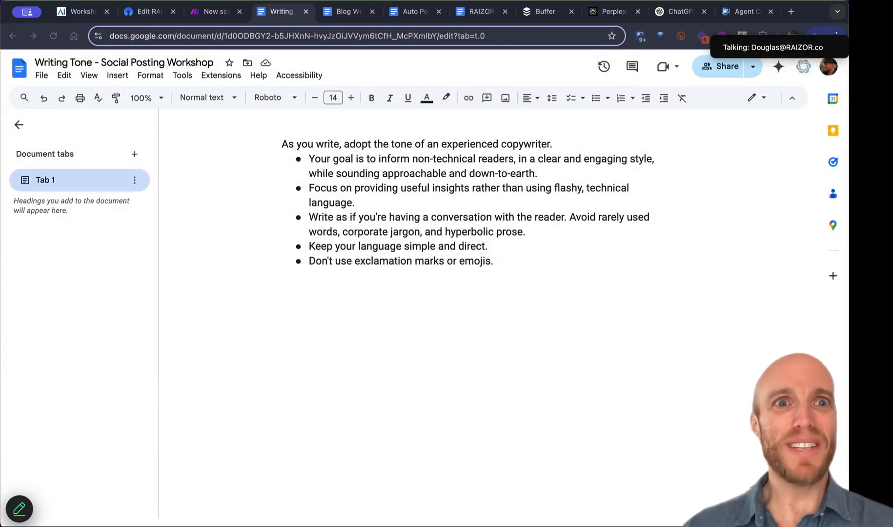
Step: Go back to the blank 'New scenario' tab in Make.com
click(218, 14)
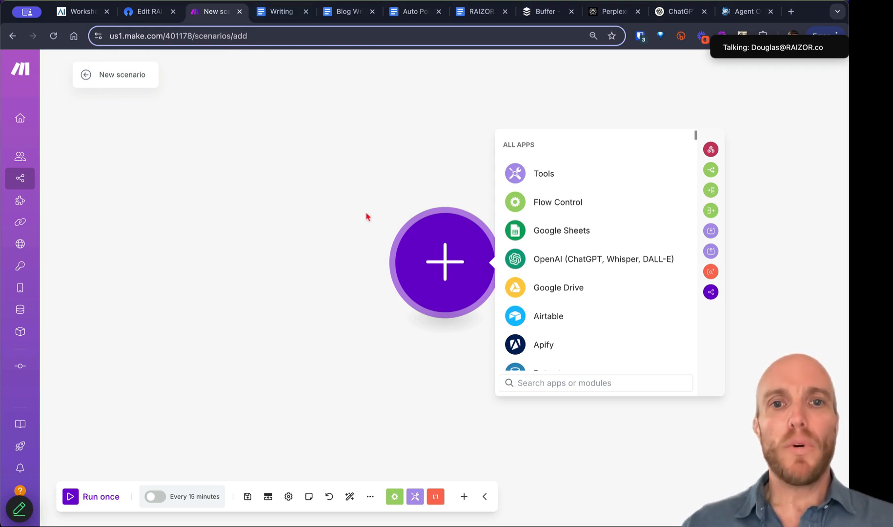
click(147, 12)
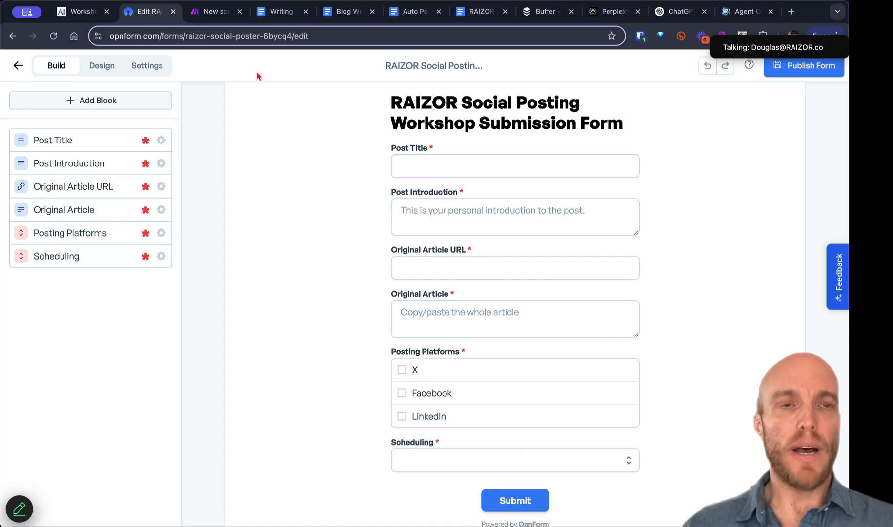
click(212, 12)
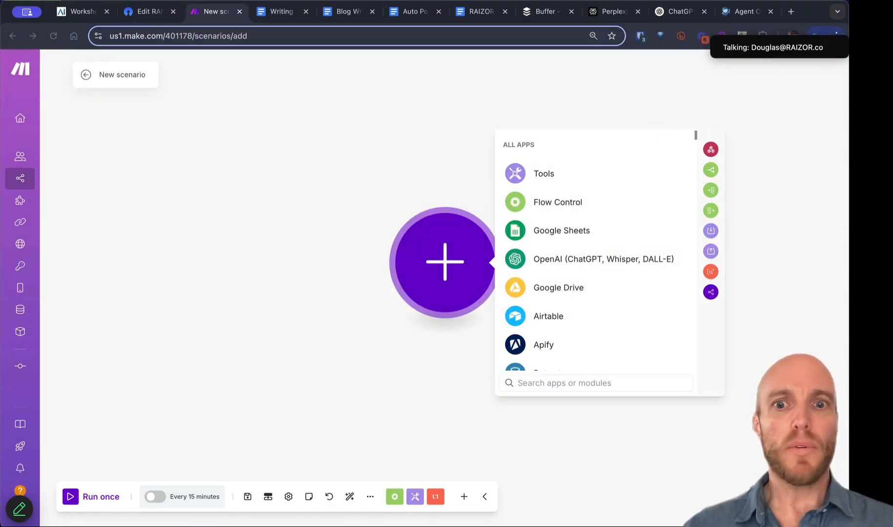
key(ctrl+Up)
click(742, 383)
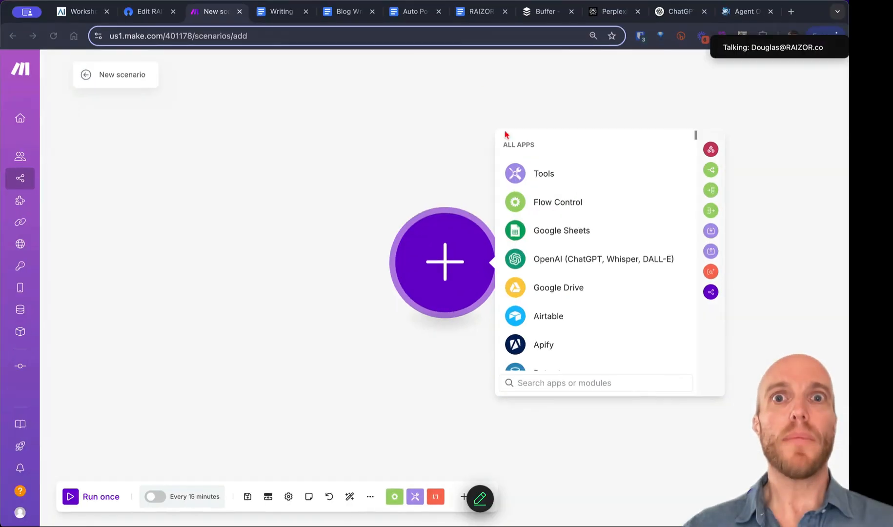
drag(386, 1, 383, 81)
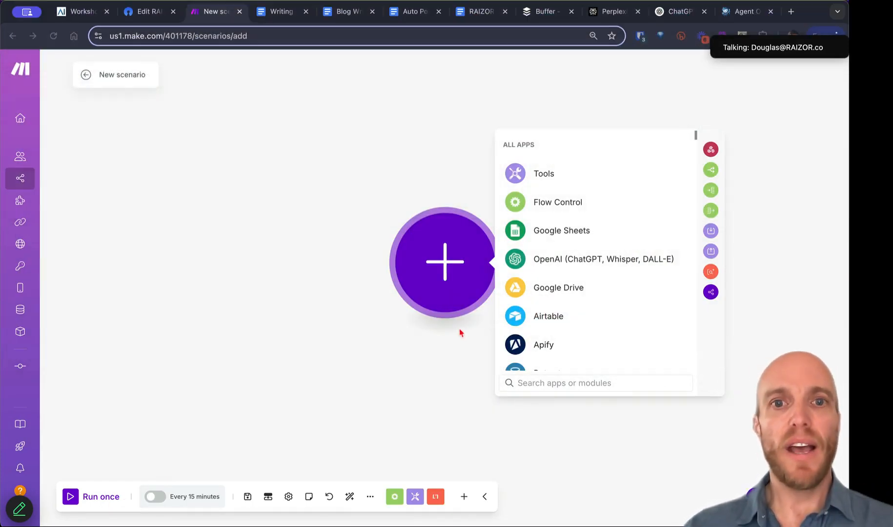
click(156, 20)
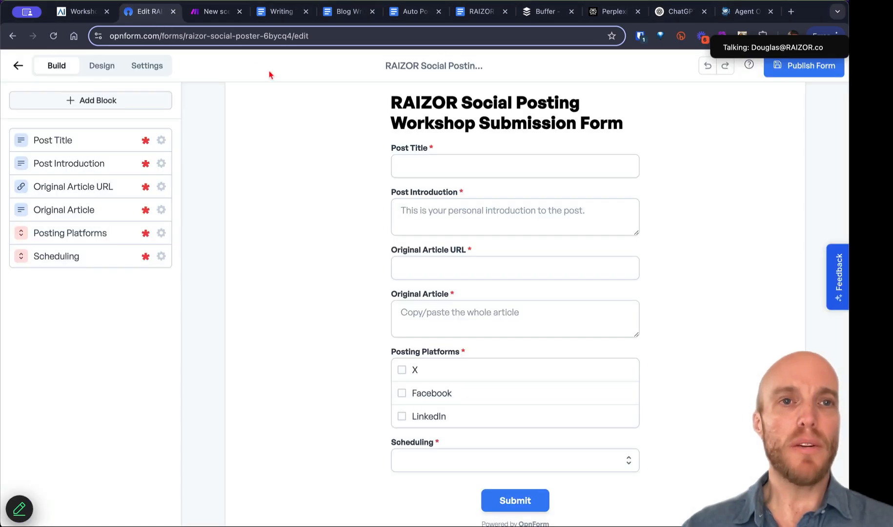
click(206, 13)
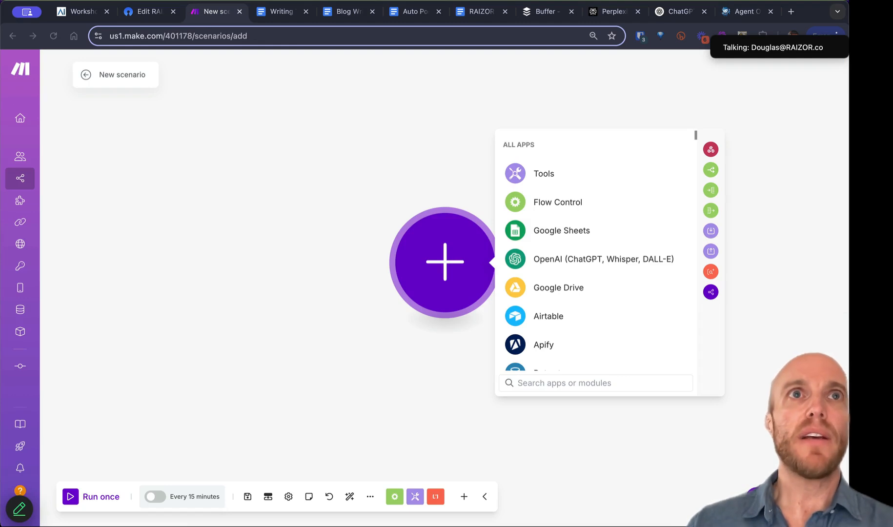
click(456, 263)
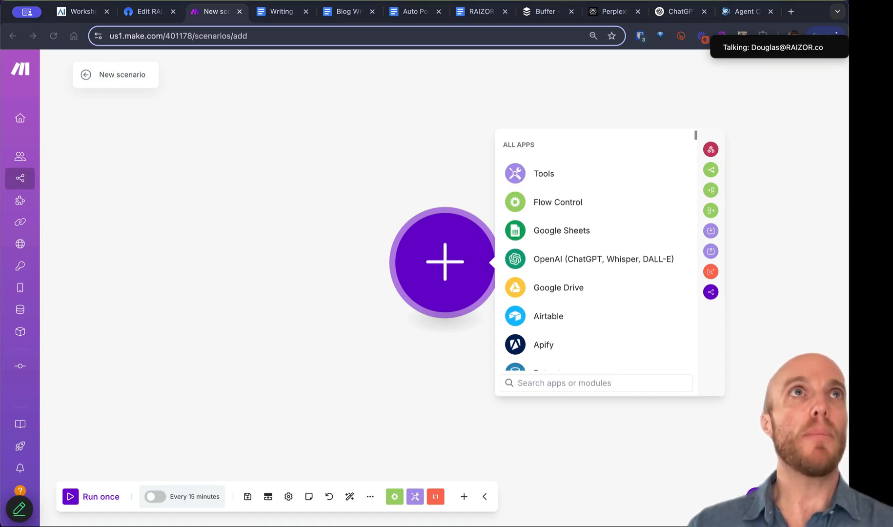
Step: Paste 'Social Media Poster & Scheduler Workshop' as the scenario title and confirm it
click(126, 73)
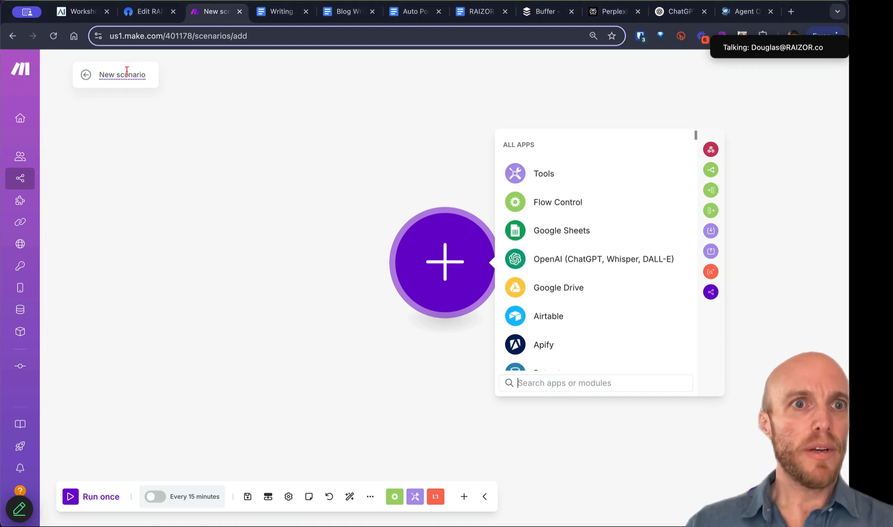
text(Social Media Poster & Scheduler Workshop)
key(Return)
click(182, 141)
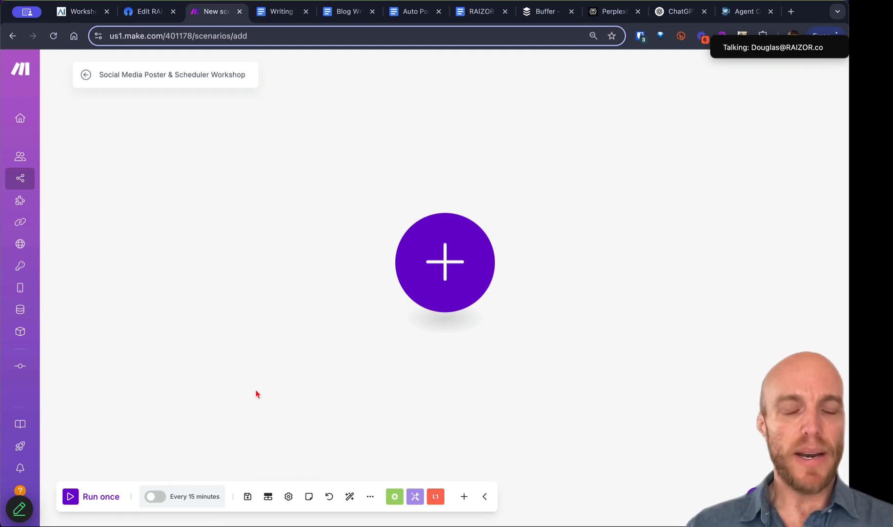
click(448, 280)
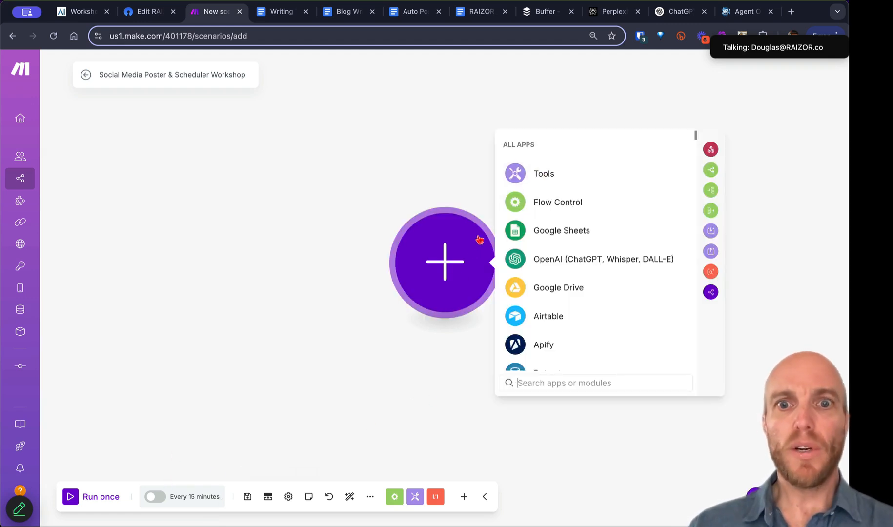
Step: Add a Tools > Set multiple variables module with a first item named Post Title
click(562, 174)
scroll(556, 342, down, 1)
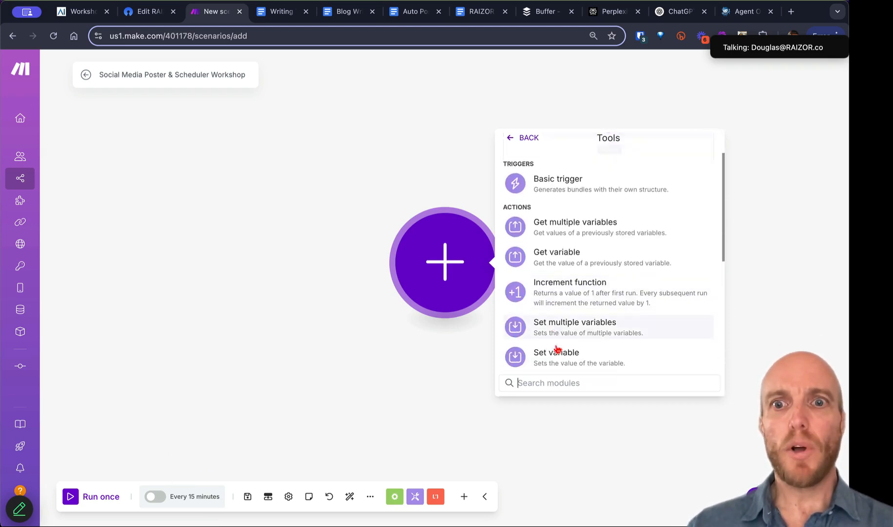
click(561, 334)
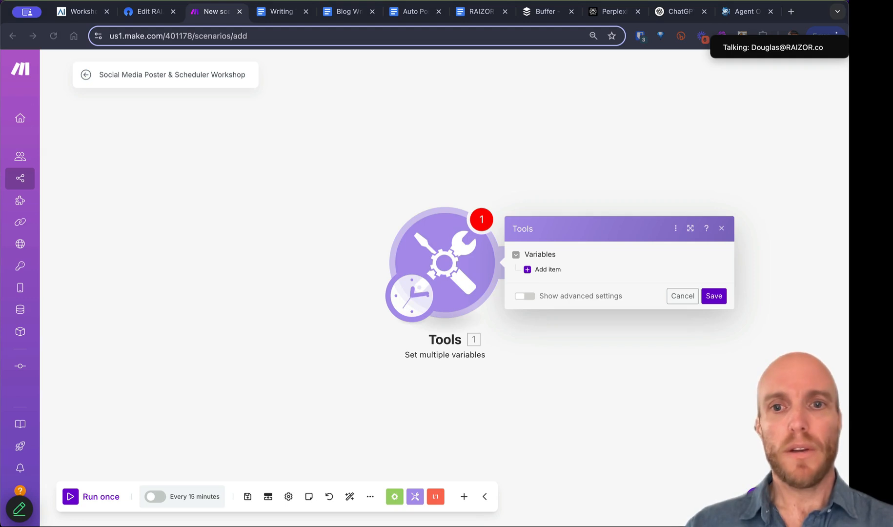
click(544, 269)
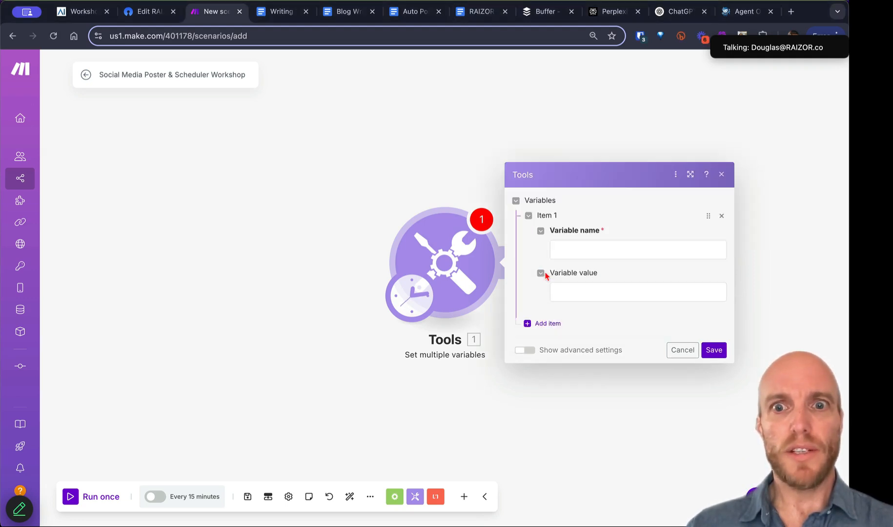
click(567, 250)
text(Post Title)
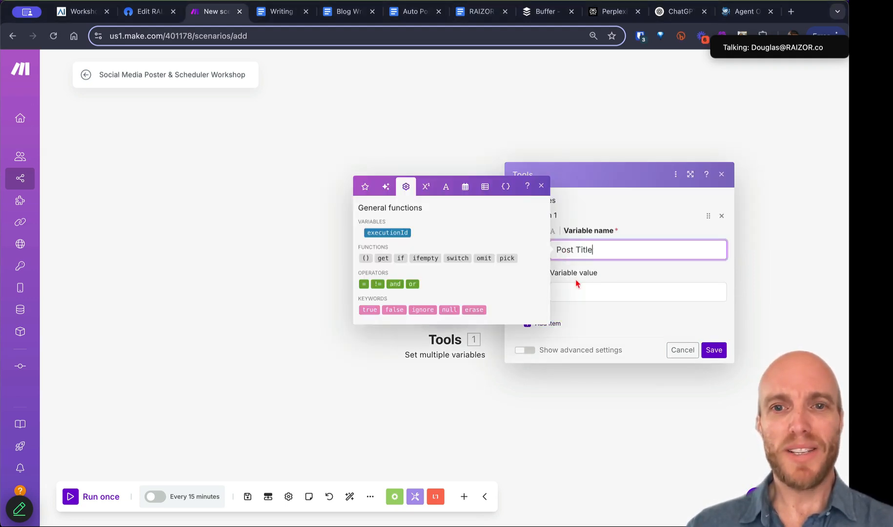
Step: Set Post Title's value to the Fast Company headline 'How is your company adapting to AI?'
click(584, 292)
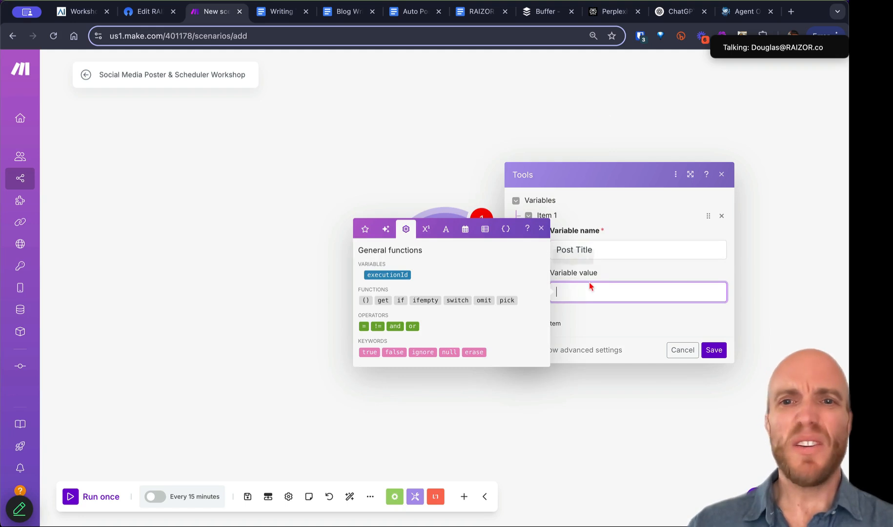
text(This is the title)
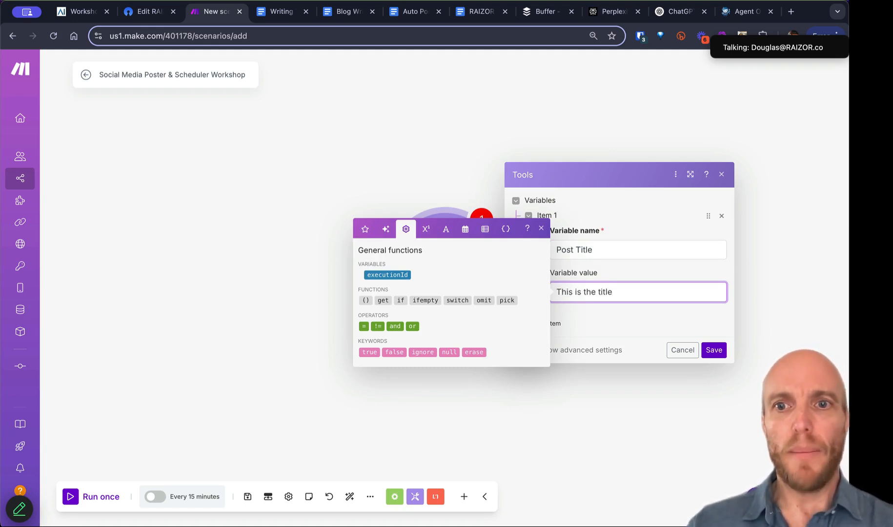
key(ctrl+a)
key(BackSpace)
click(789, 11)
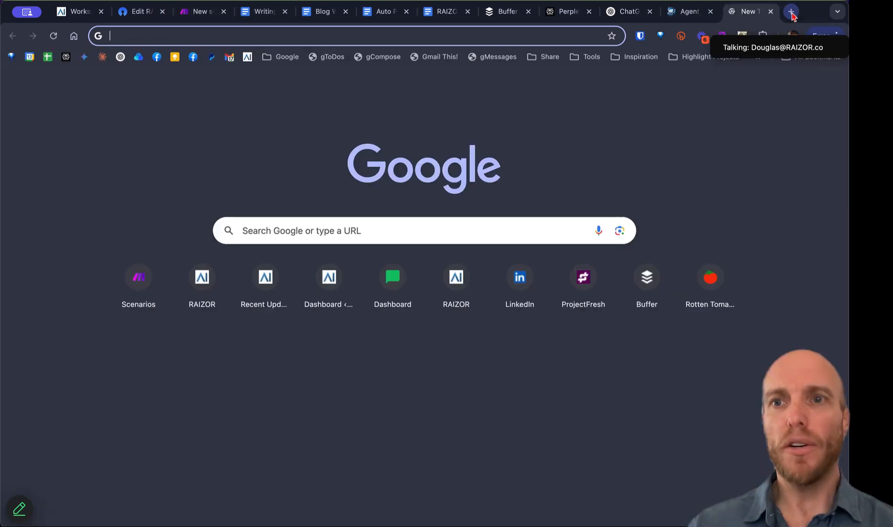
click(770, 12)
click(177, 2)
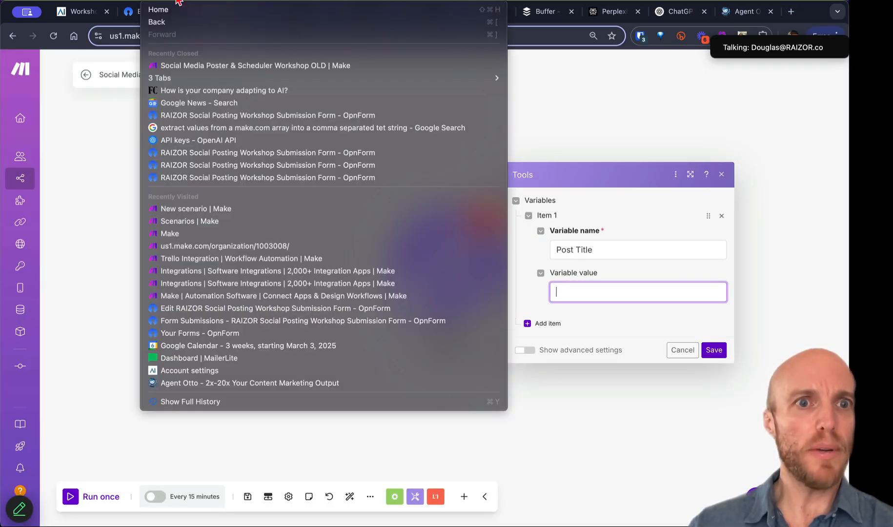
click(186, 91)
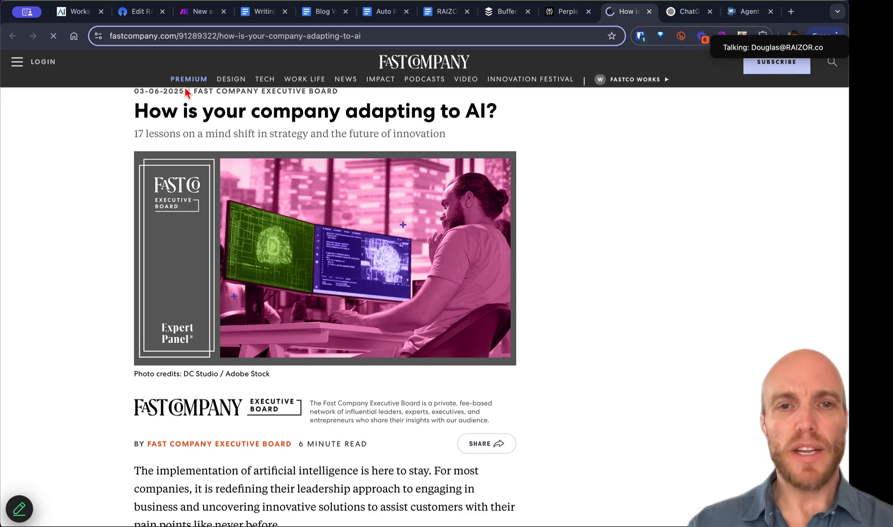
drag(133, 113, 498, 109)
key(super+c)
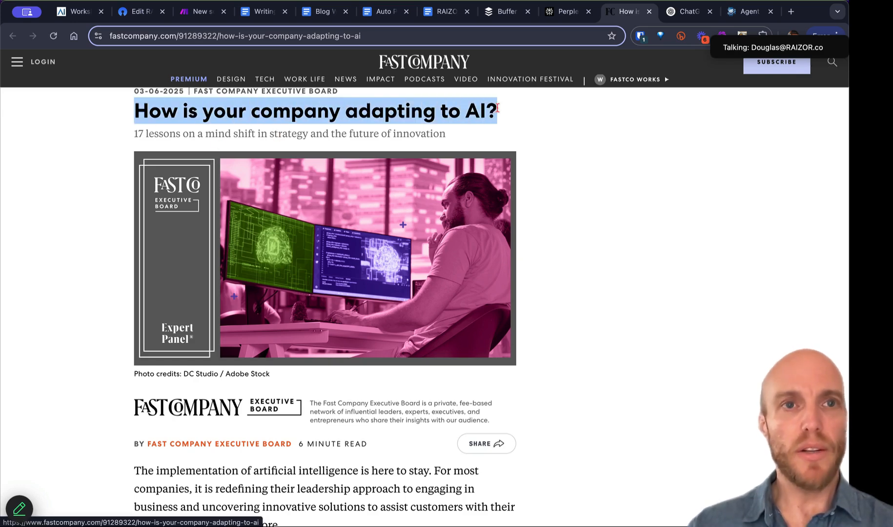
click(197, 12)
key(super+v)
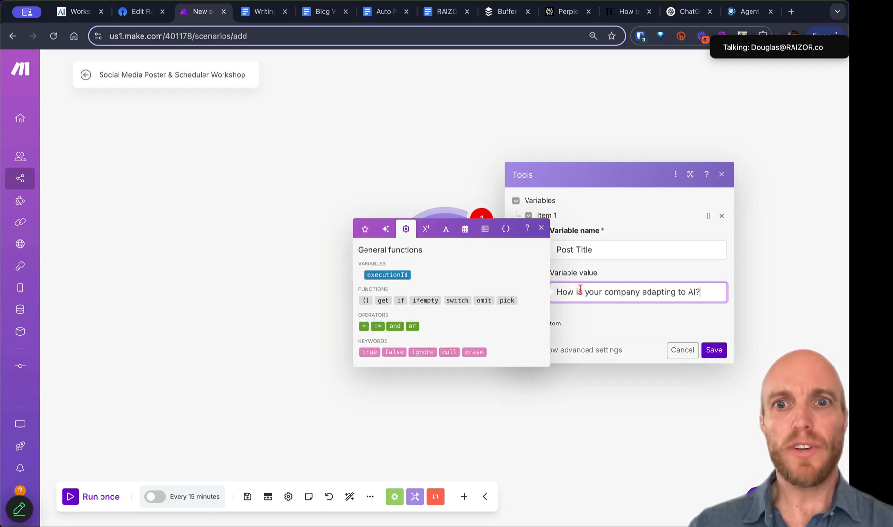
click(559, 323)
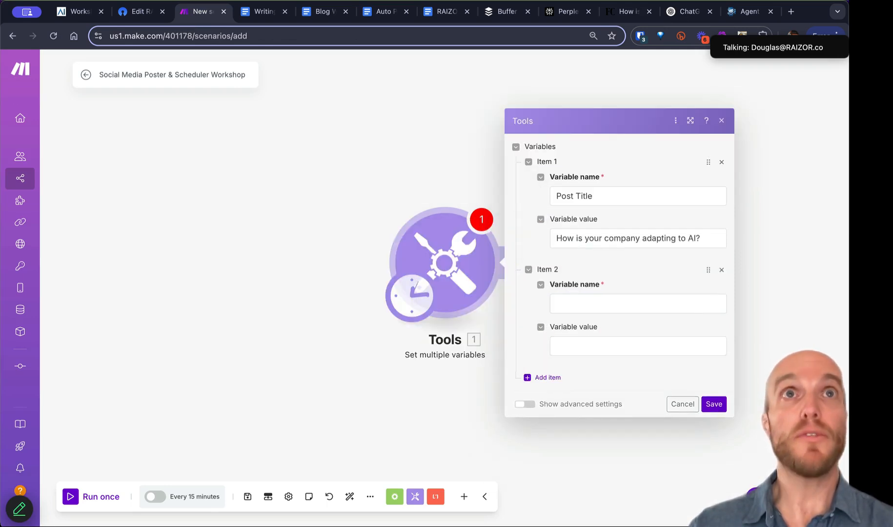
Step: Add a Post Introduction variable with the value 'Businesses need to adopt AI!'
key(super+Tab)
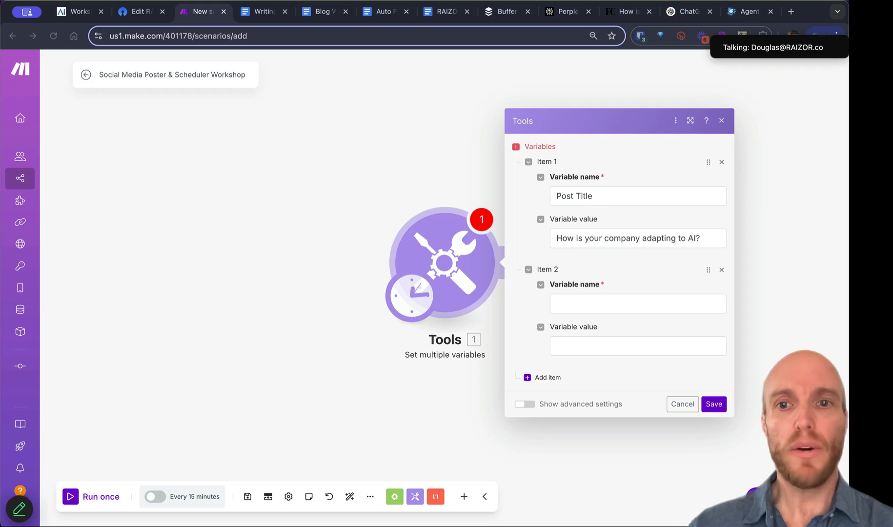
click(580, 301)
text(Post Introduction)
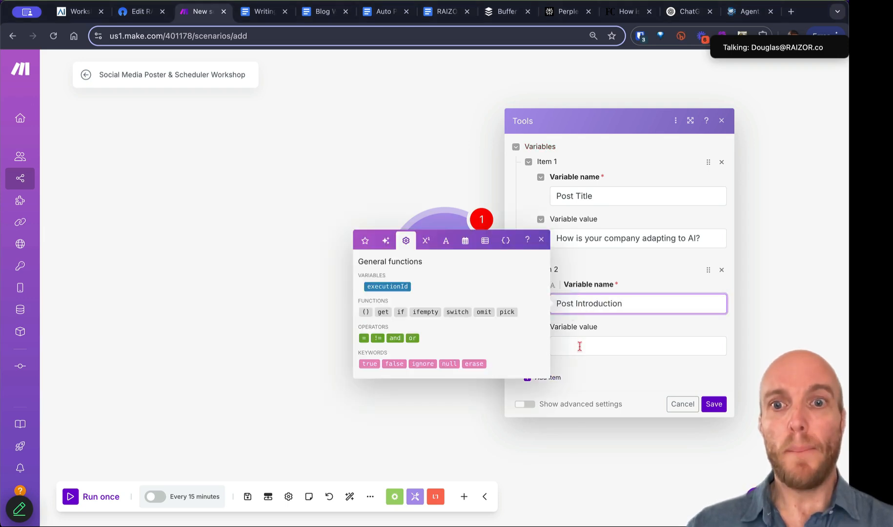
click(580, 347)
text(A)
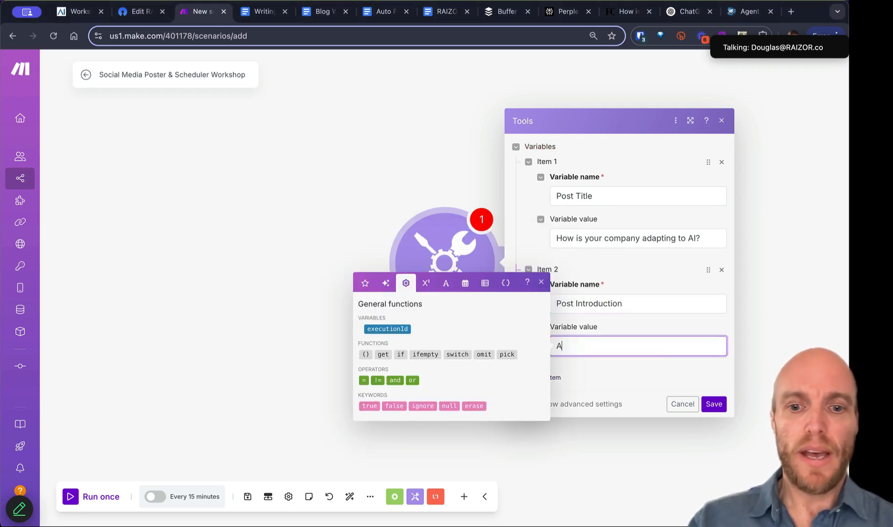
text(I)
key(super+a)
text(Bus)
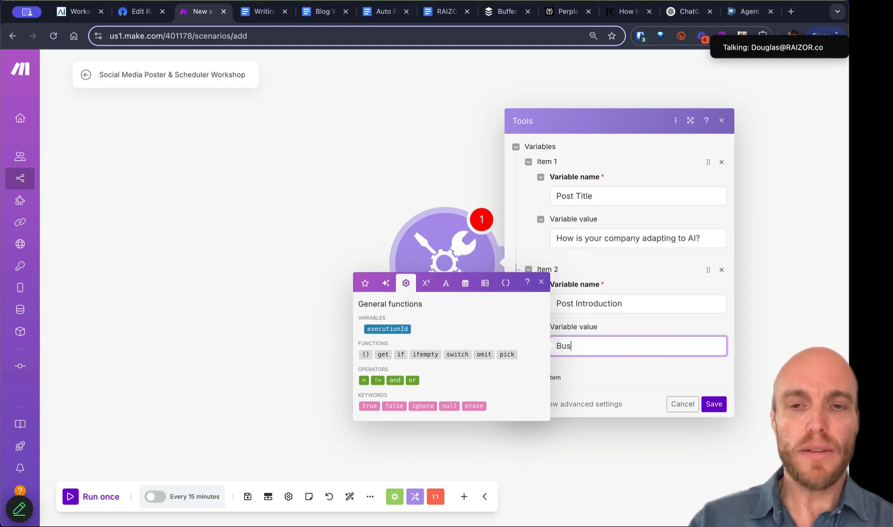
text(inesses need )
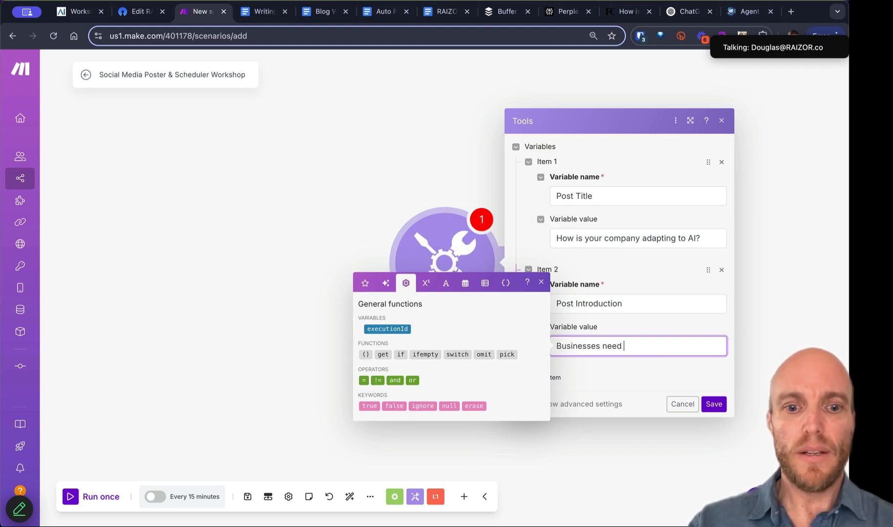
text(to adopt AI!)
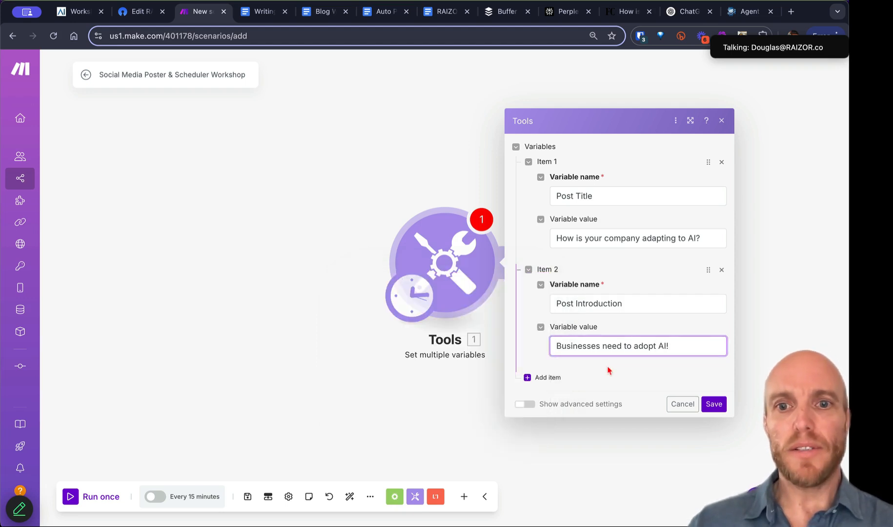
click(545, 377)
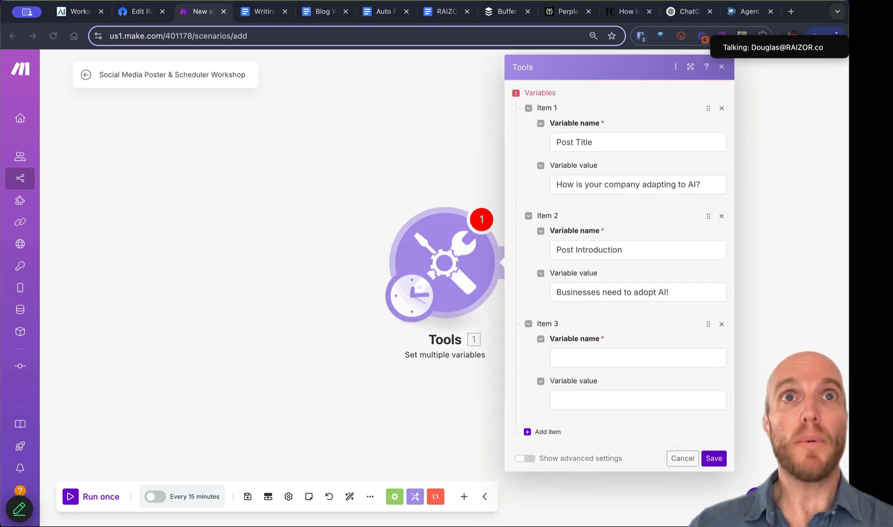
Step: Add an Original Article URL variable holding the Fast Company article's web address
click(598, 362)
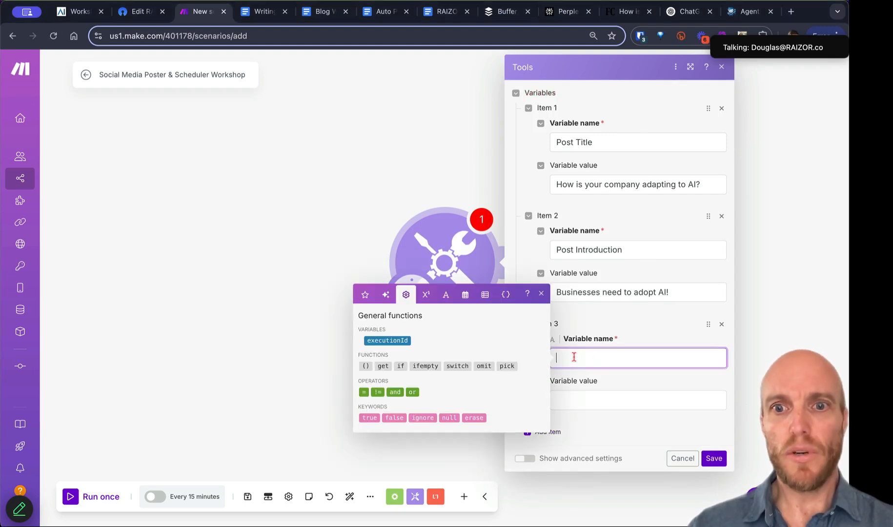
text(Original Article URL)
click(627, 11)
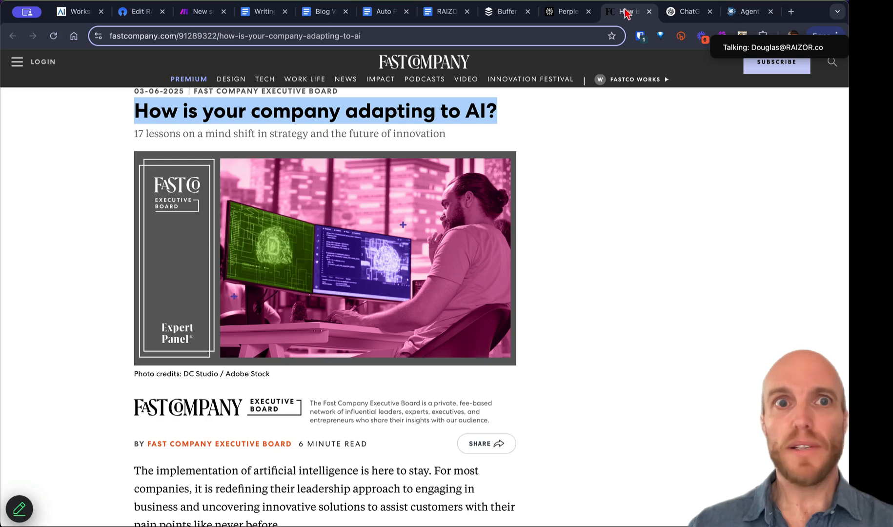
click(374, 36)
key(super+c)
click(194, 12)
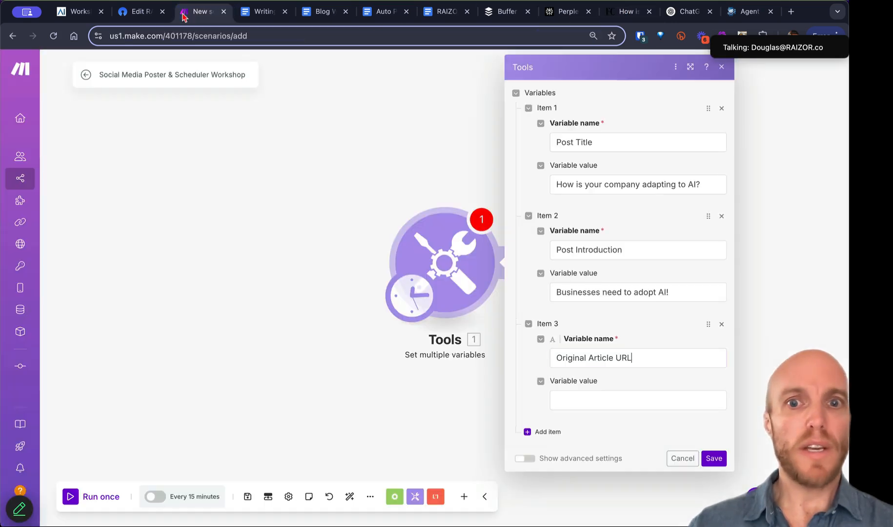
click(566, 400)
key(super+v)
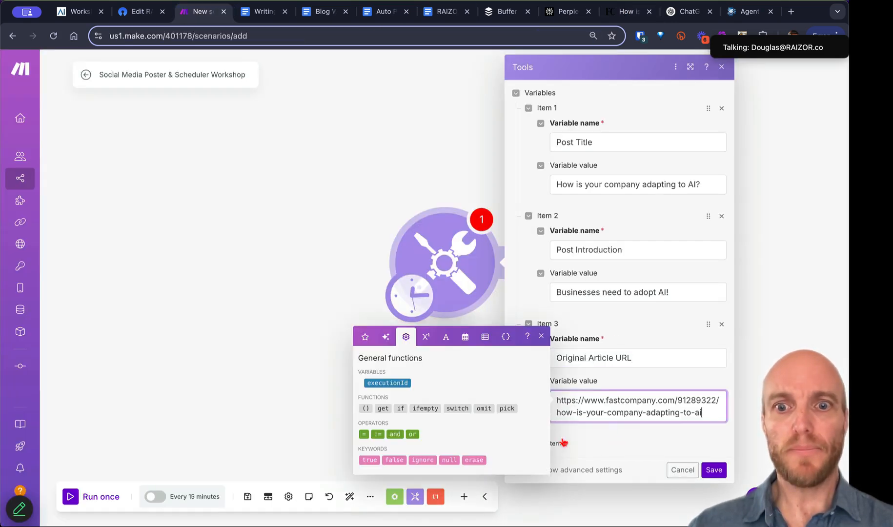
click(563, 442)
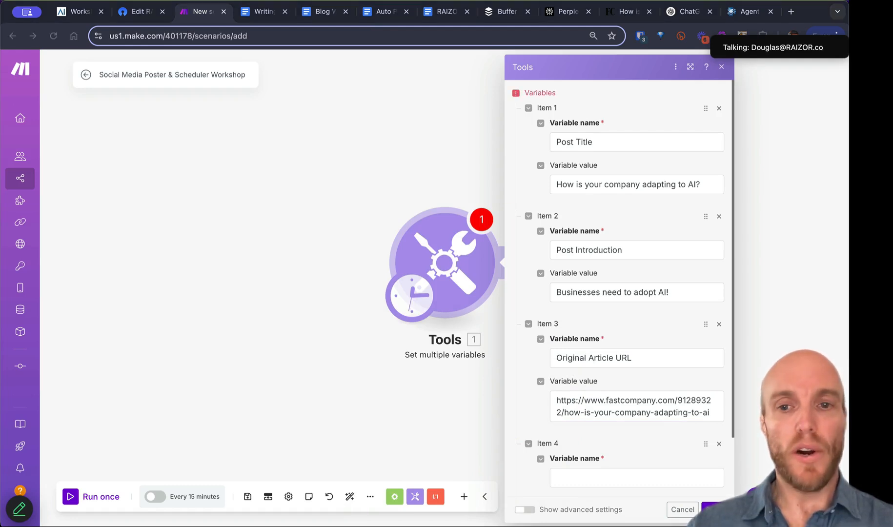
scroll(570, 331, down, 3)
click(568, 409)
Step: Name the fourth variable 'Original Article' and select the full Fast Company article text
text(Original Article)
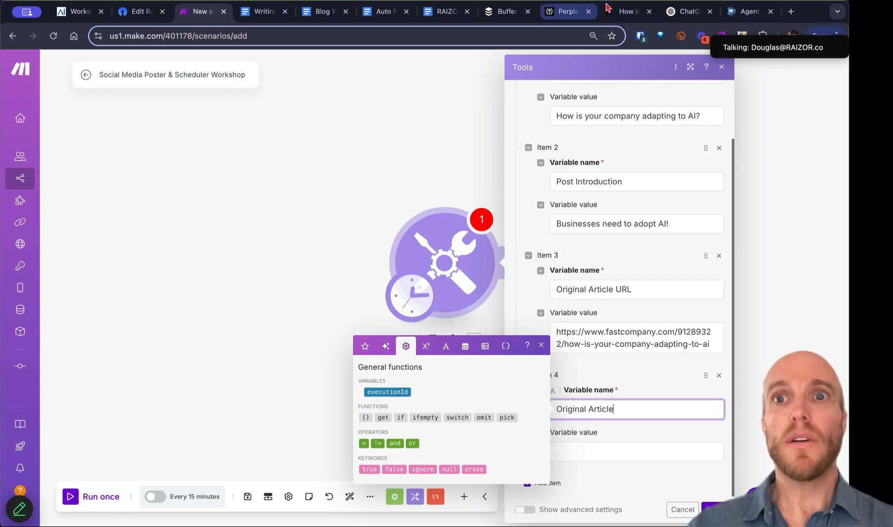
click(620, 11)
scroll(391, 282, down, 20)
scroll(390, 282, down, 9)
scroll(381, 274, up, 2)
click(363, 245)
drag(363, 245, 128, 111)
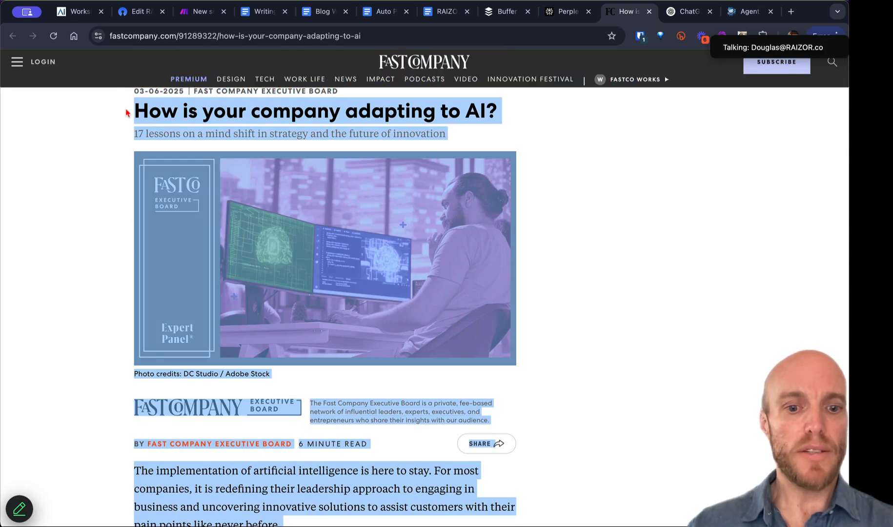
Step: Paste the article text as Original Article's value and add a fifth item
click(199, 12)
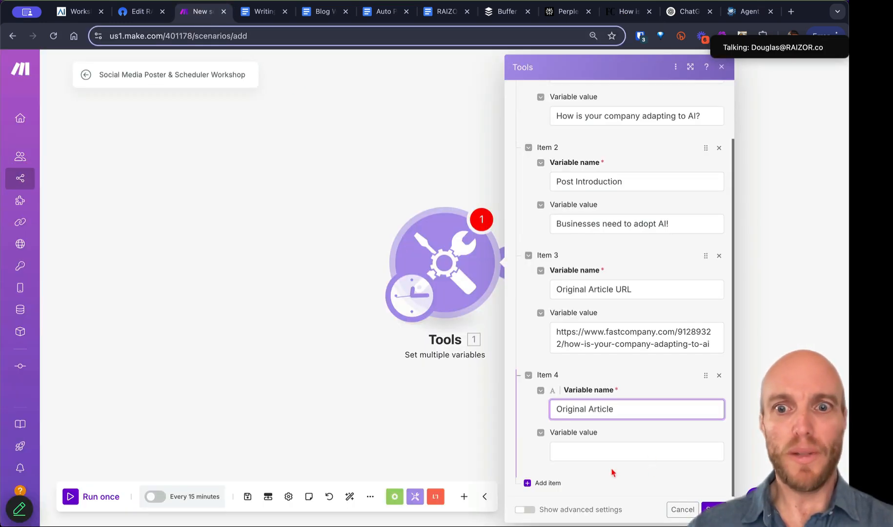
click(596, 451)
key(super+v)
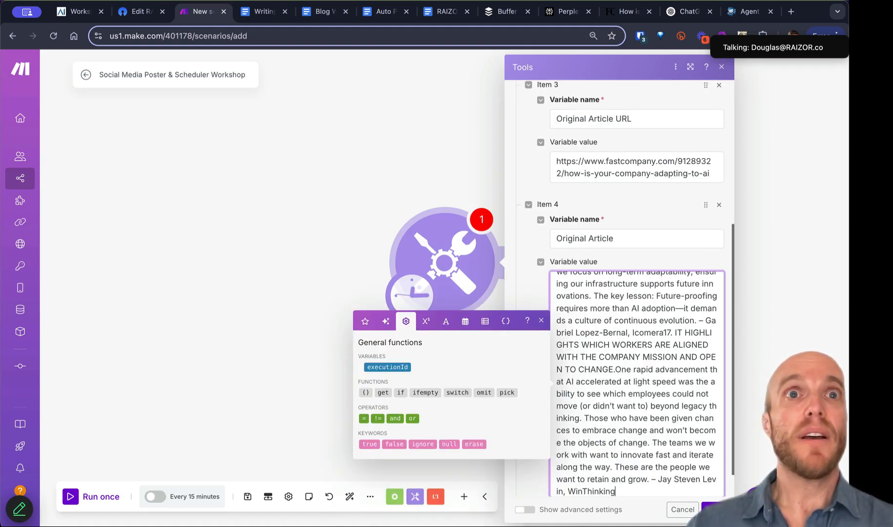
key(super+Tab)
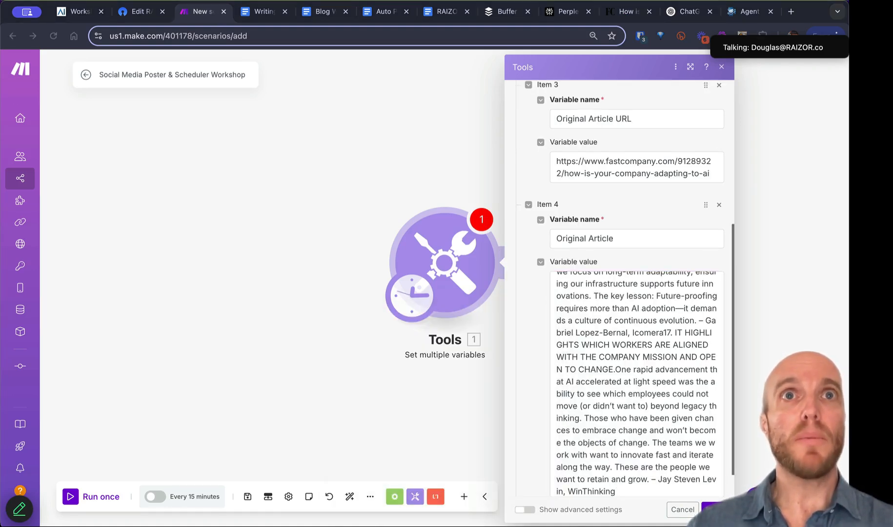
click(546, 333)
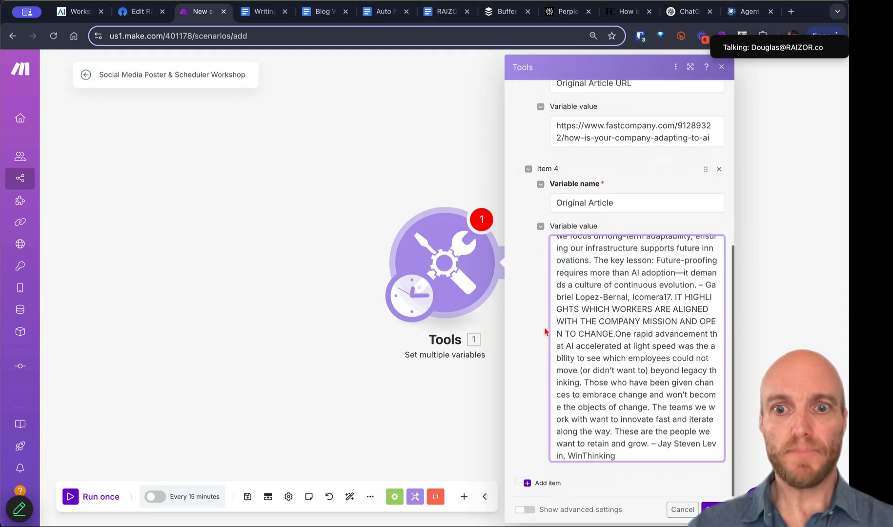
click(545, 482)
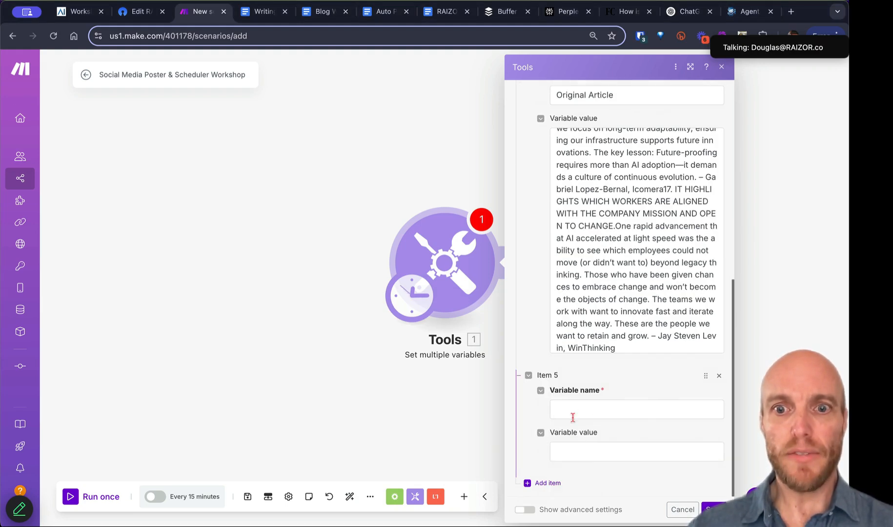
Step: Add a Posting Platforms variable with value 'X, Facebook, Linkedin'
click(570, 410)
text(Posting Platforms)
click(561, 452)
text(C)
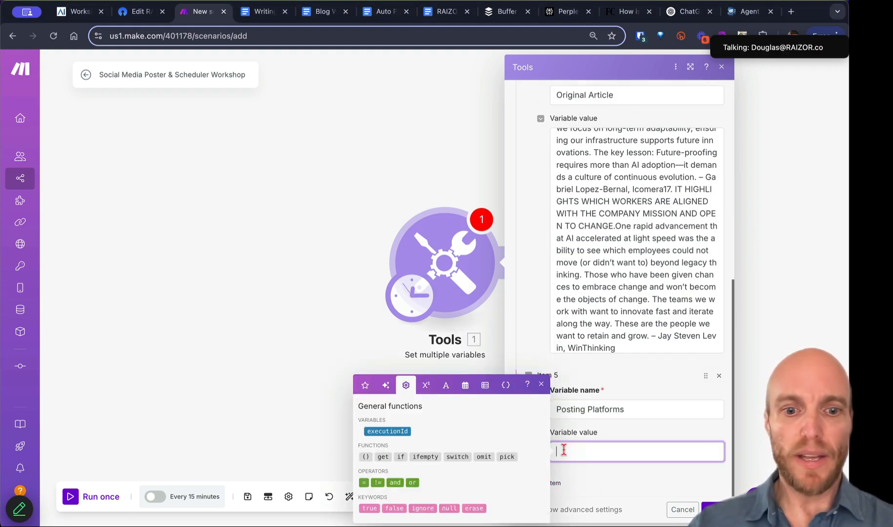
key(BackSpace)
text(X, Fa)
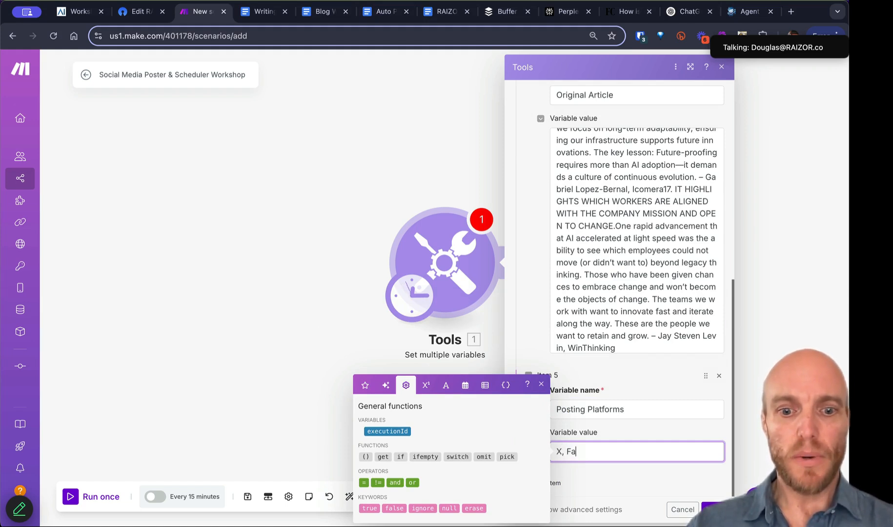
text(cebook, Linkedin)
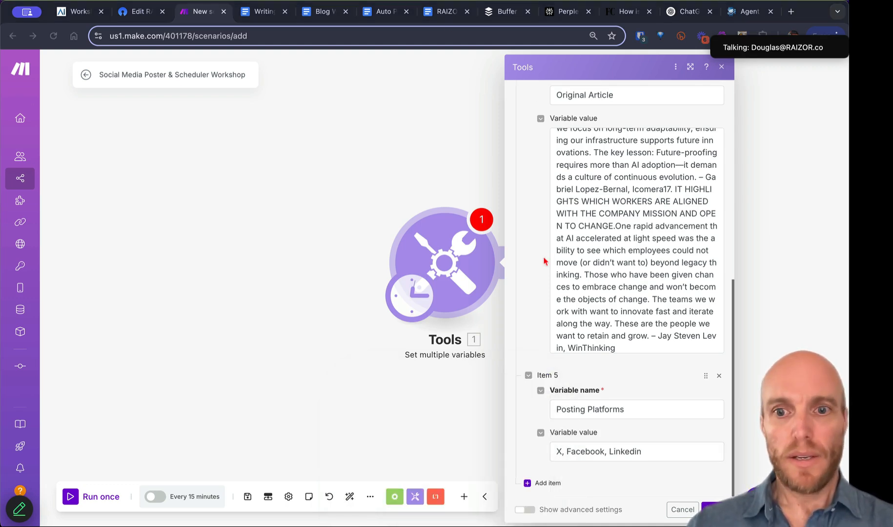
click(586, 378)
Step: Add a Scheduling variable set to 'Add to Queue' and save the variables
click(545, 484)
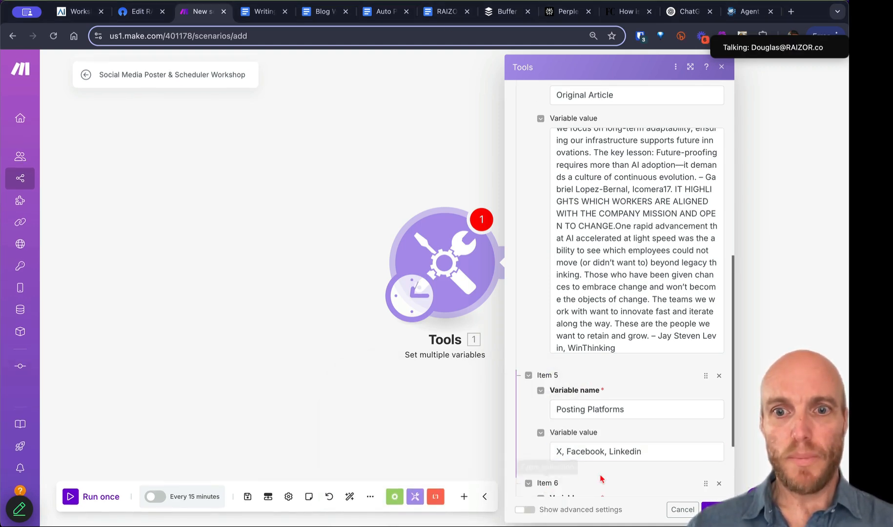
click(584, 408)
text(Scheduling)
click(584, 452)
text(Add to Queue)
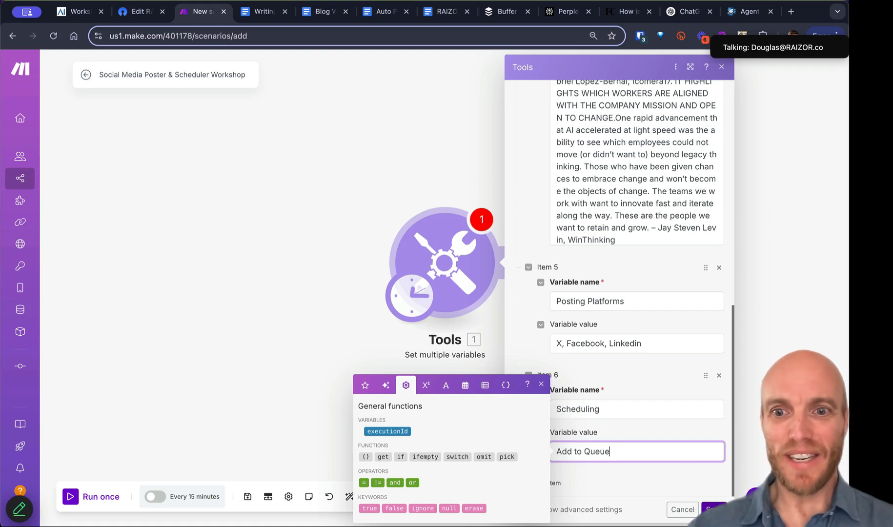
click(714, 510)
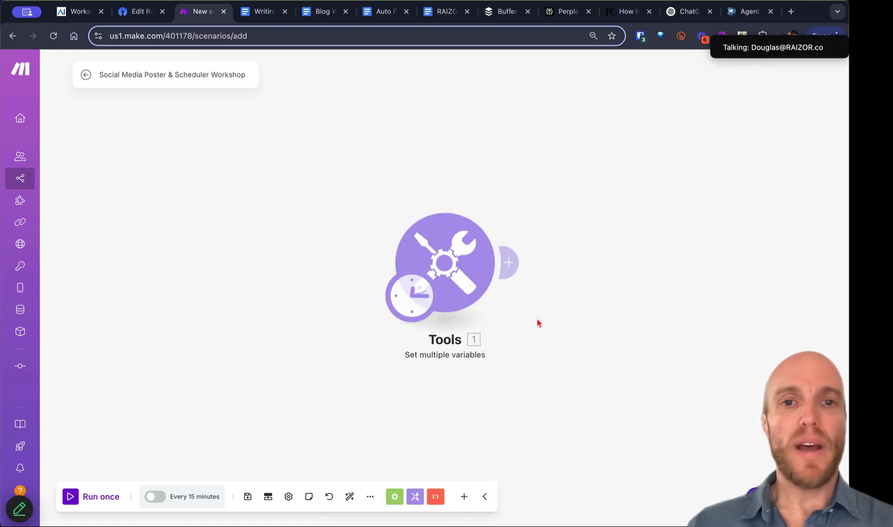
Step: Rename the Tools module to 'Relay Module'
right_click(349, 250)
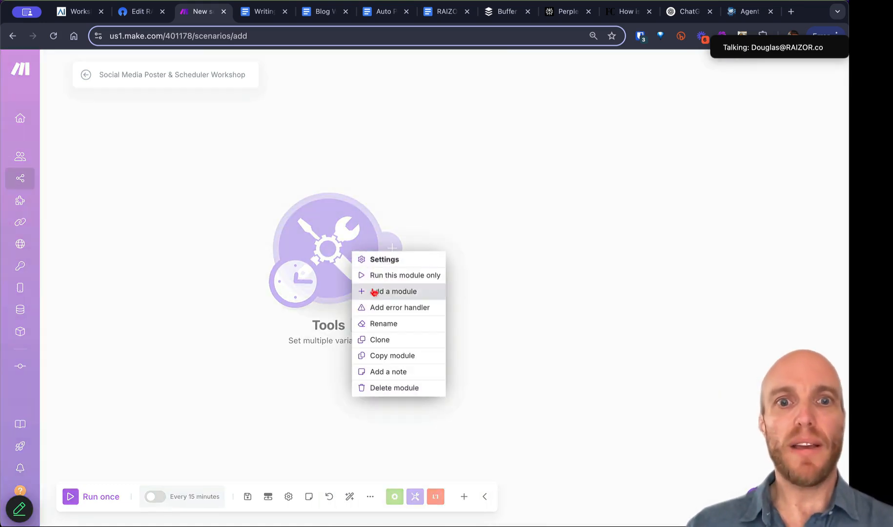
click(385, 324)
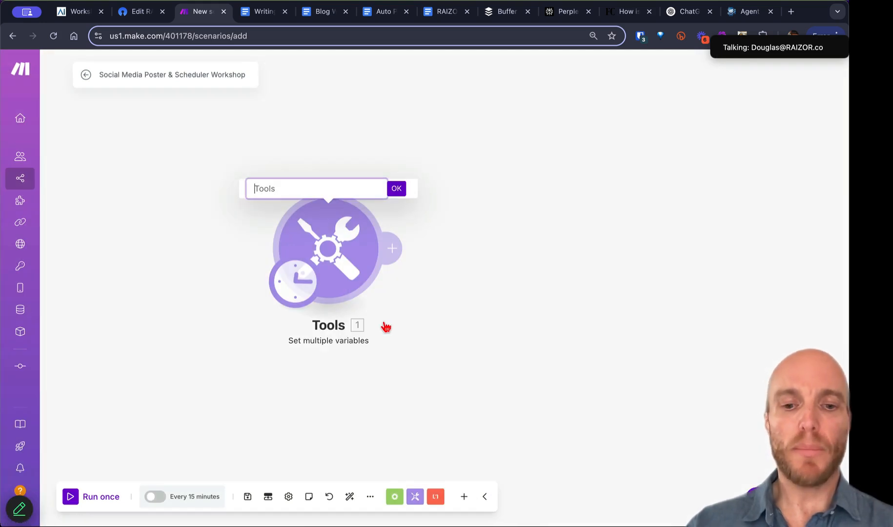
text(RElay Module)
key(BackSpace)
text(e)
click(396, 189)
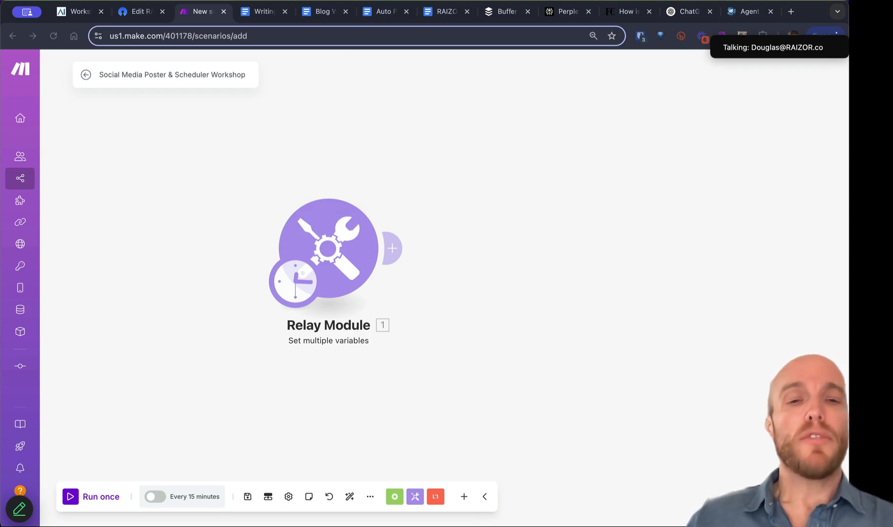
click(376, 142)
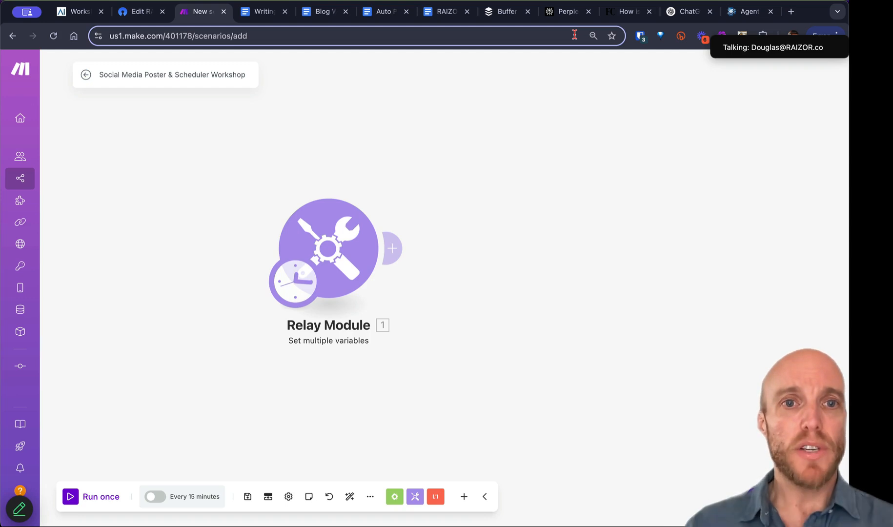
Step: Reopen Relay Module to check its six variables, then close it unchanged
click(345, 252)
scroll(504, 398, down, 15)
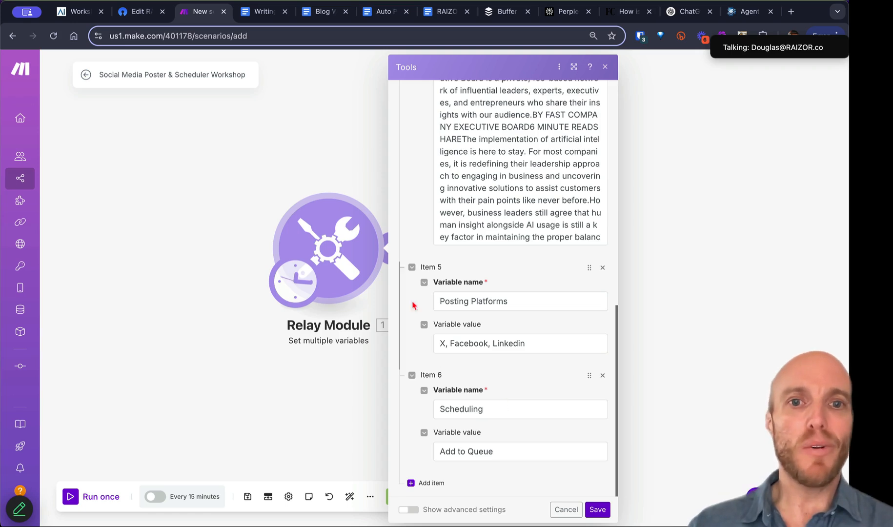
click(606, 69)
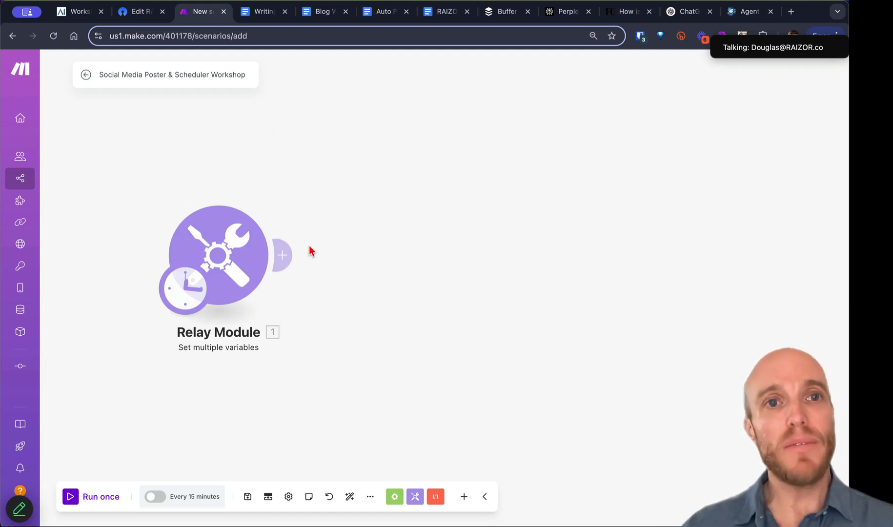
click(254, 11)
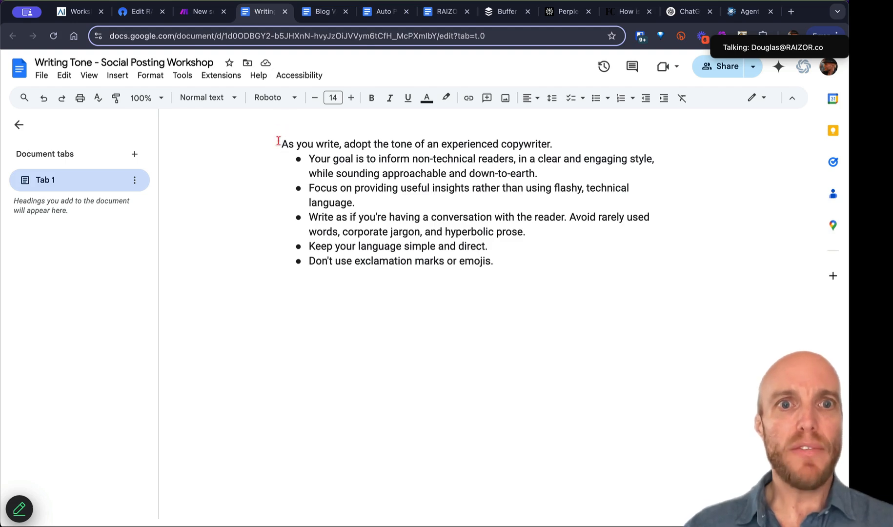
Step: Add 'spartan,' to the Keep line and 'quotation marks,' before 'exclamation' in the tone guide
drag(280, 141, 495, 257)
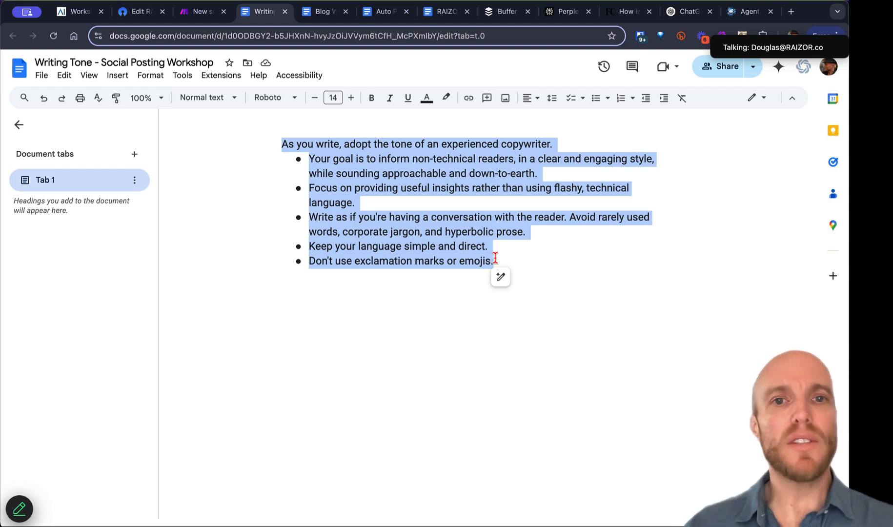
click(358, 198)
drag(281, 144, 494, 264)
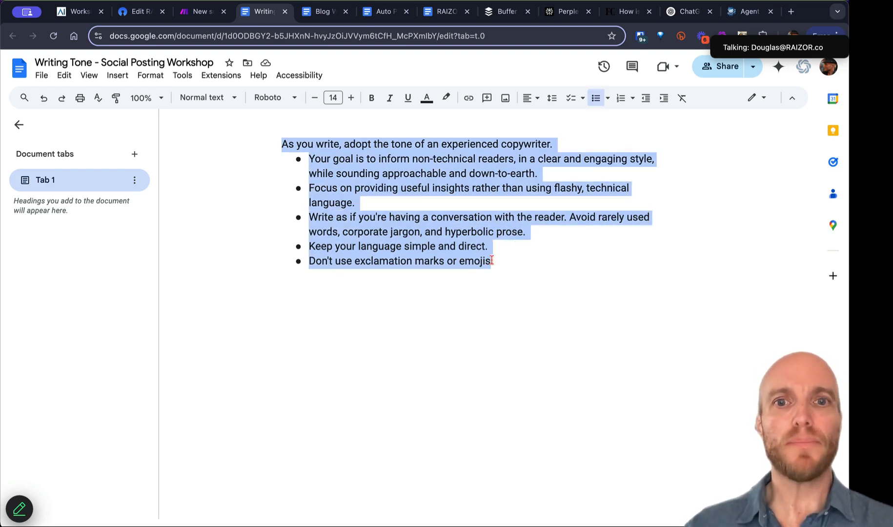
click(399, 192)
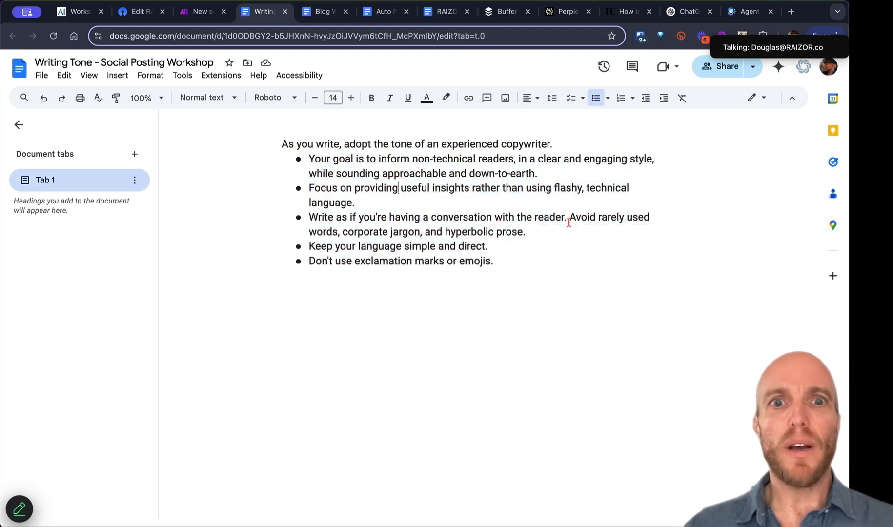
click(401, 242)
text(spart)
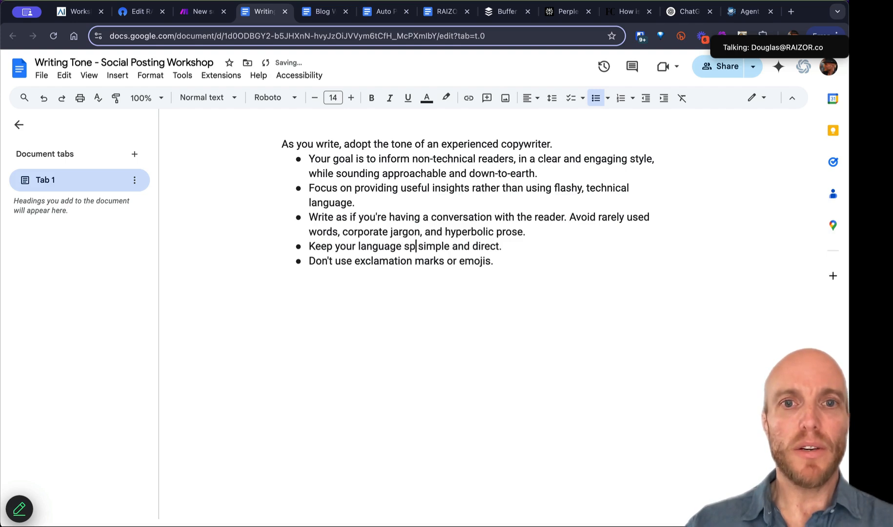
text(an,)
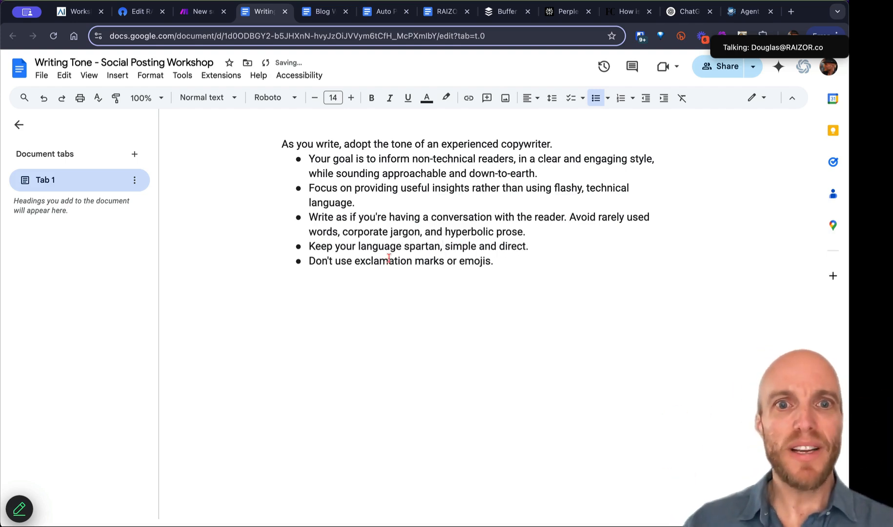
drag(495, 262, 380, 263)
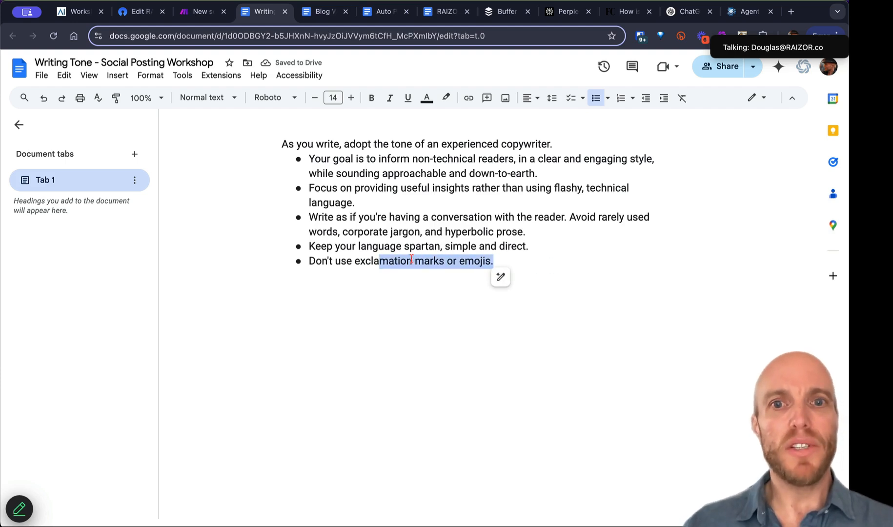
click(355, 263)
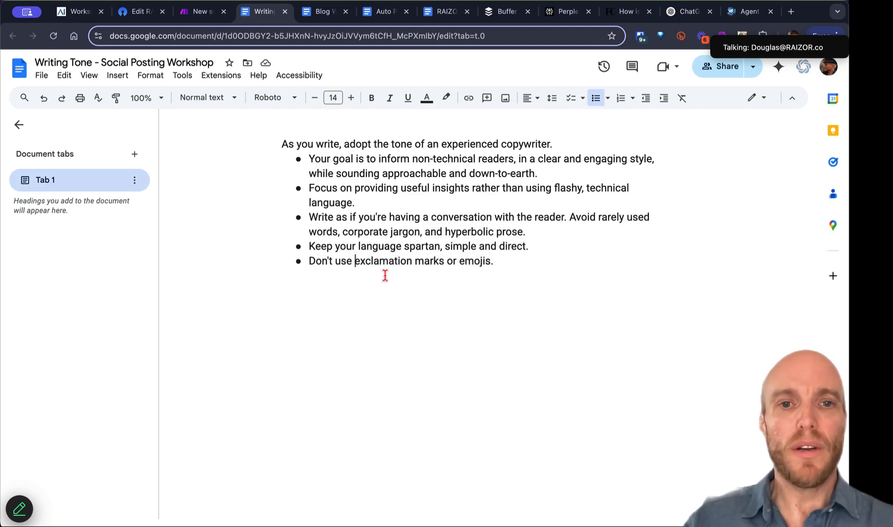
text(quotat)
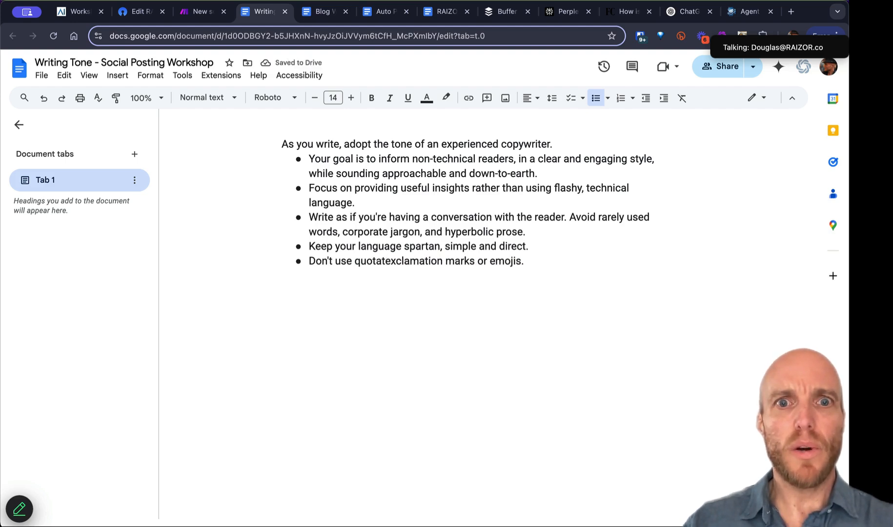
text(ion marks,)
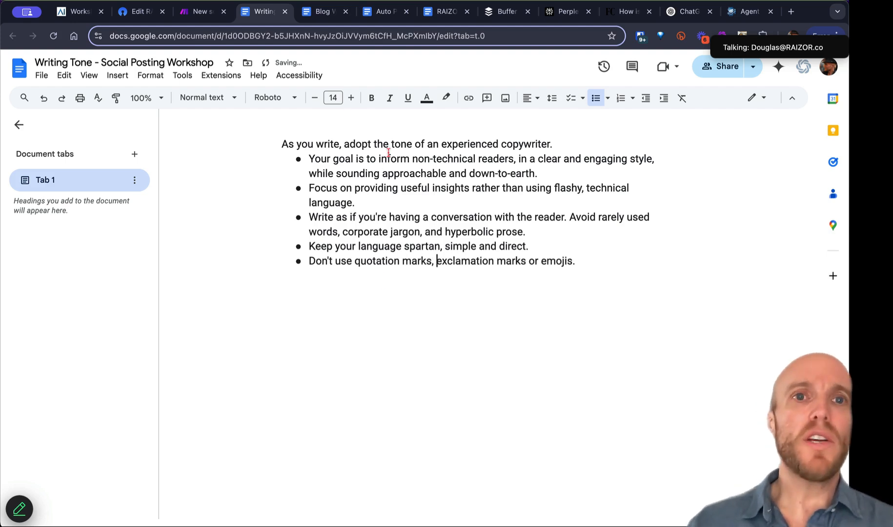
Step: Select the Blog Writing Prompt document's text, then return to the Make scenario
click(315, 22)
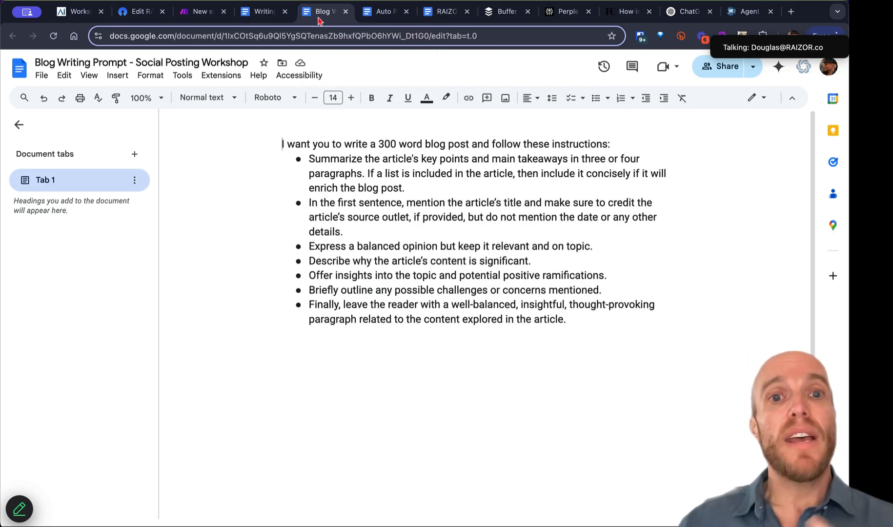
drag(283, 144, 584, 318)
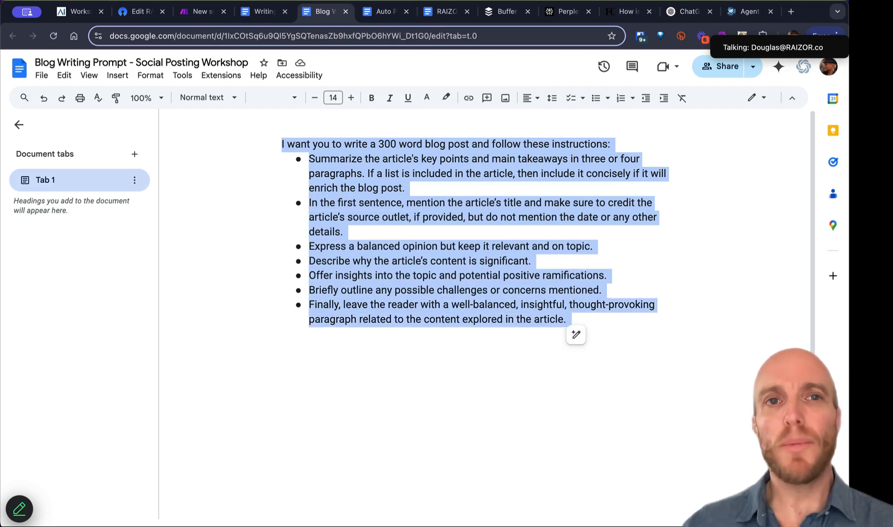
click(196, 15)
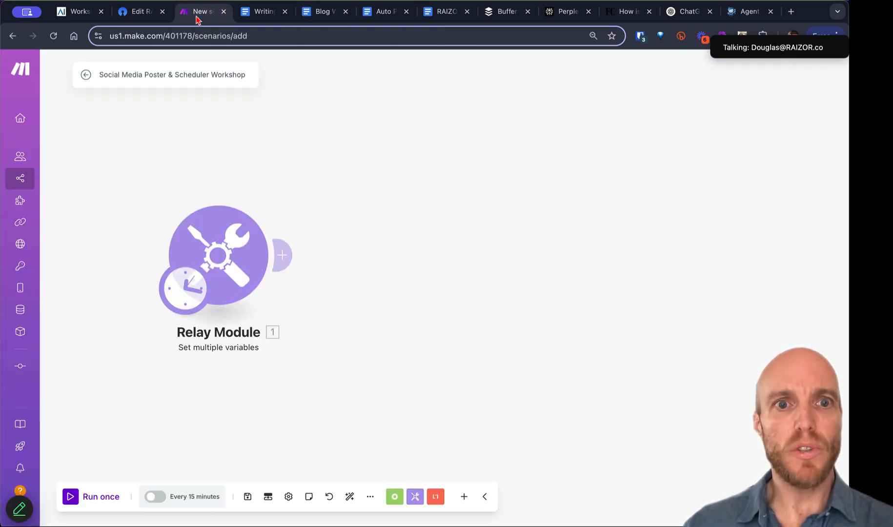
Step: Add a Google Docs 'Get Content of a Document' module after Relay Module
click(286, 256)
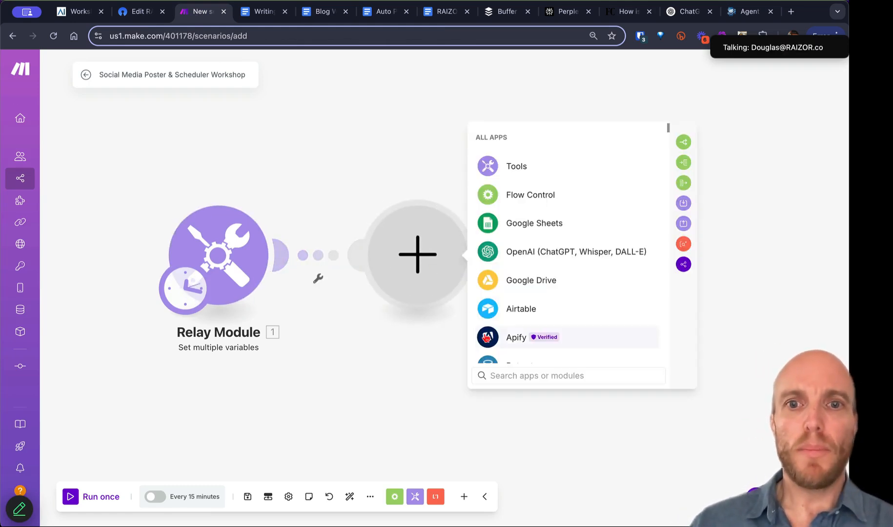
click(508, 375)
text(docs)
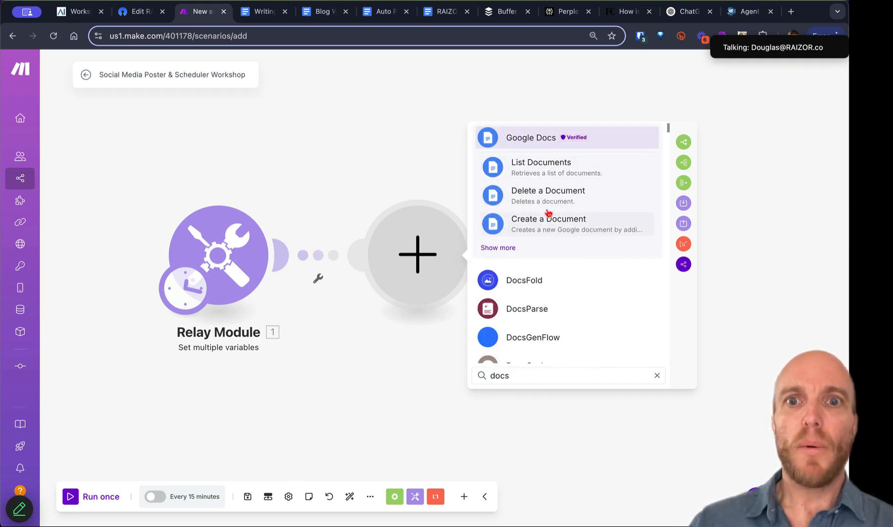
click(511, 248)
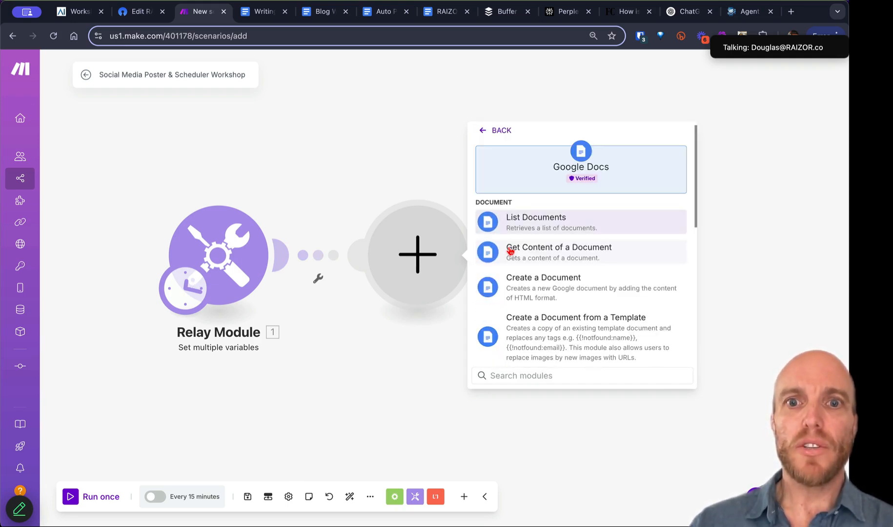
click(535, 255)
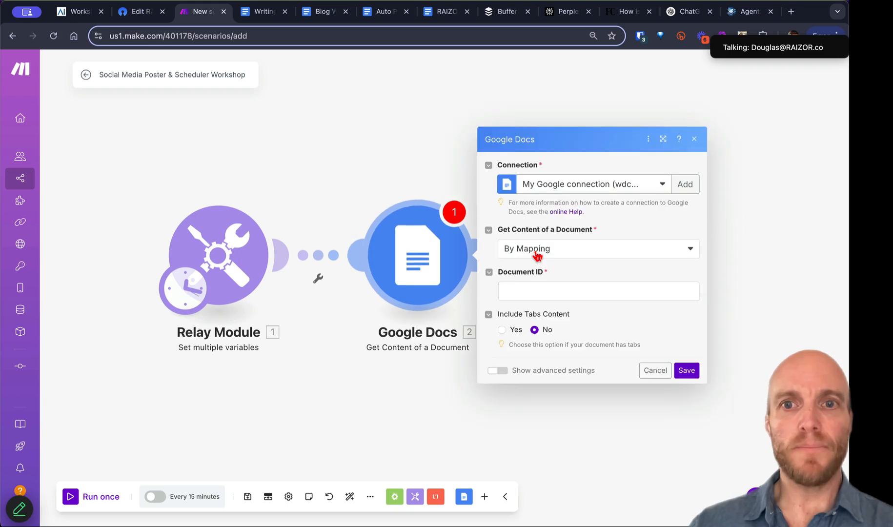
Step: Review connection and document-selection options, keeping the existing connection and By Mapping
click(561, 189)
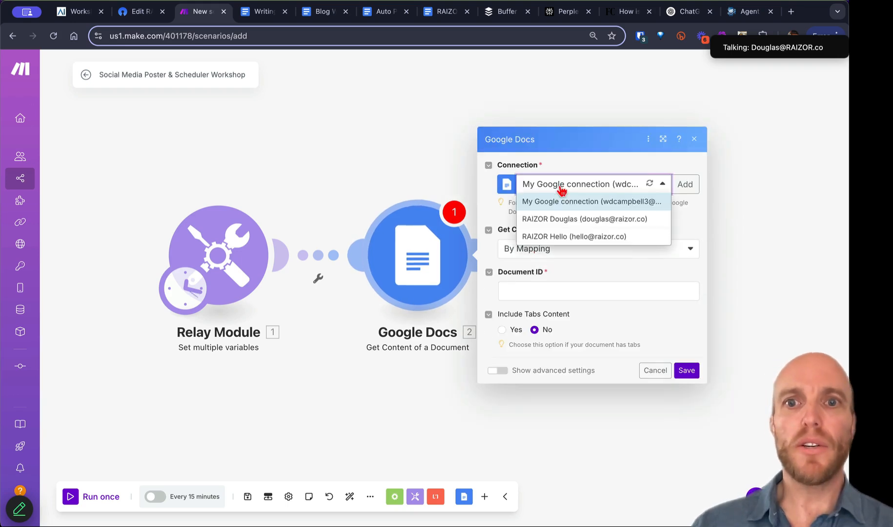
click(579, 166)
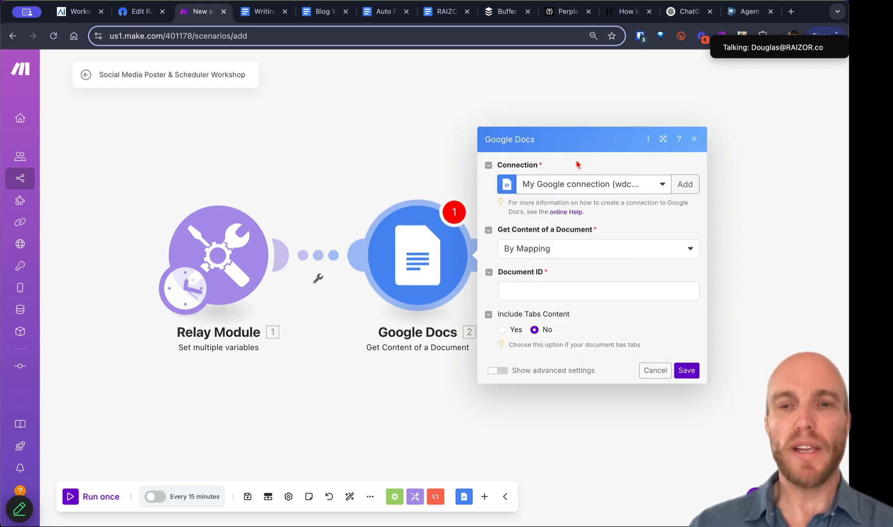
click(685, 186)
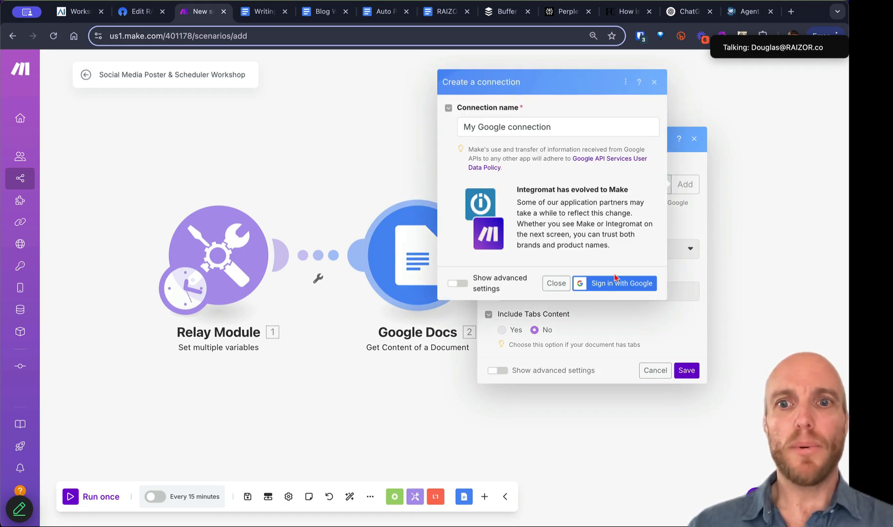
drag(537, 126, 455, 127)
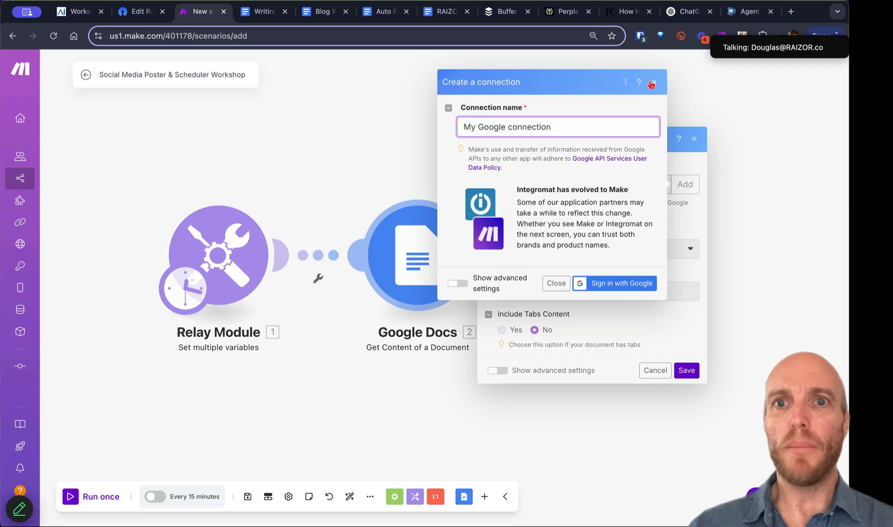
click(653, 83)
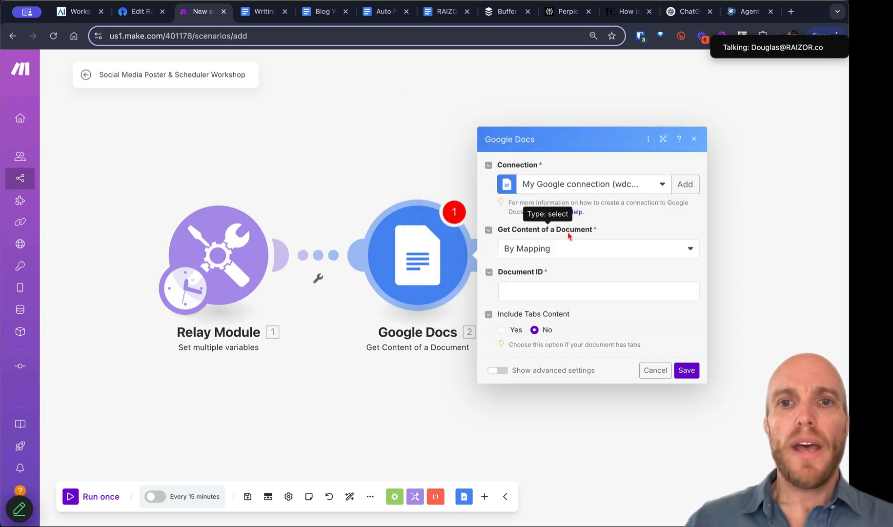
click(559, 249)
click(555, 285)
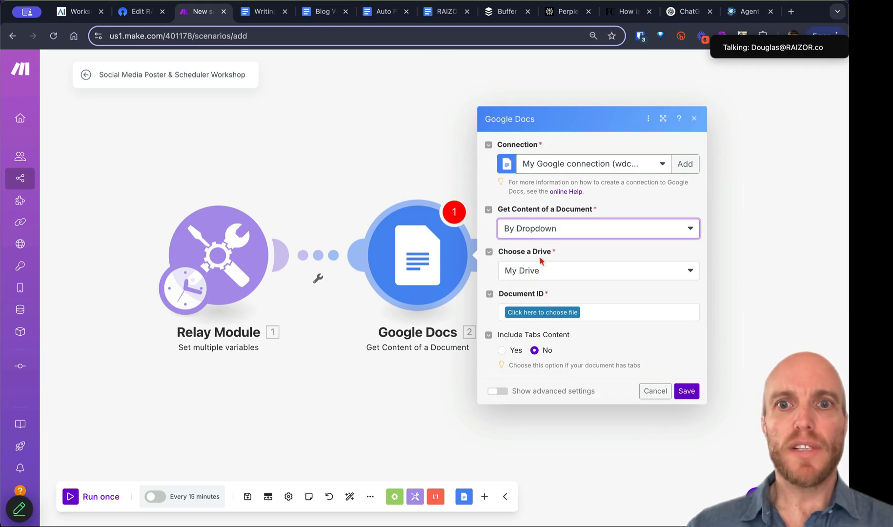
click(542, 312)
click(563, 295)
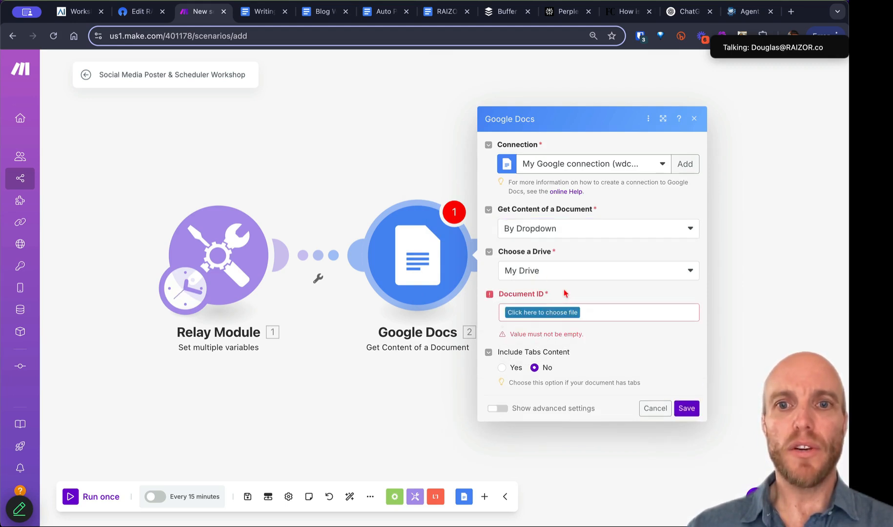
click(584, 229)
click(562, 249)
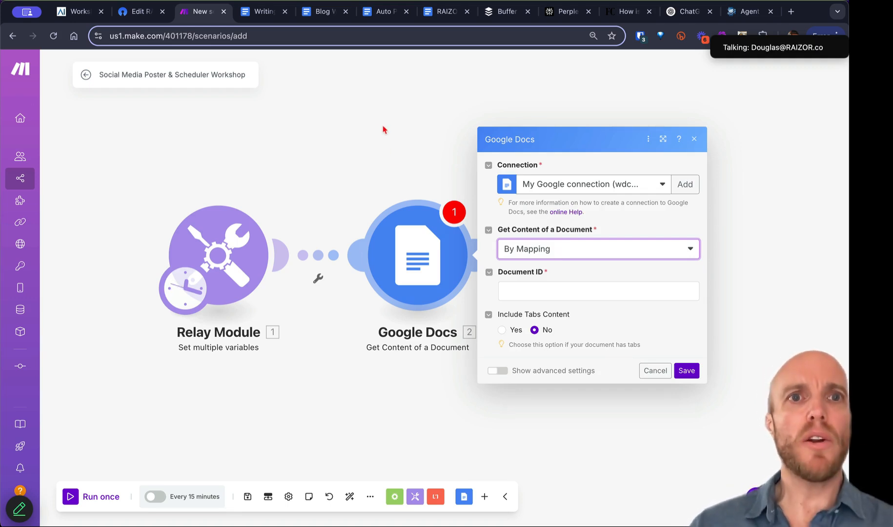
click(263, 12)
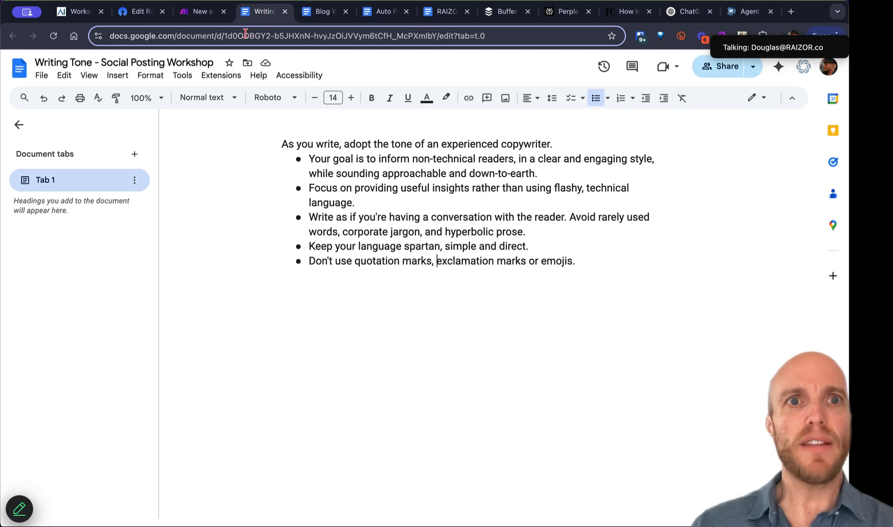
Step: Copy the Writing Tone doc's ID from its URL and paste it into Document ID
click(245, 34)
double_click(245, 33)
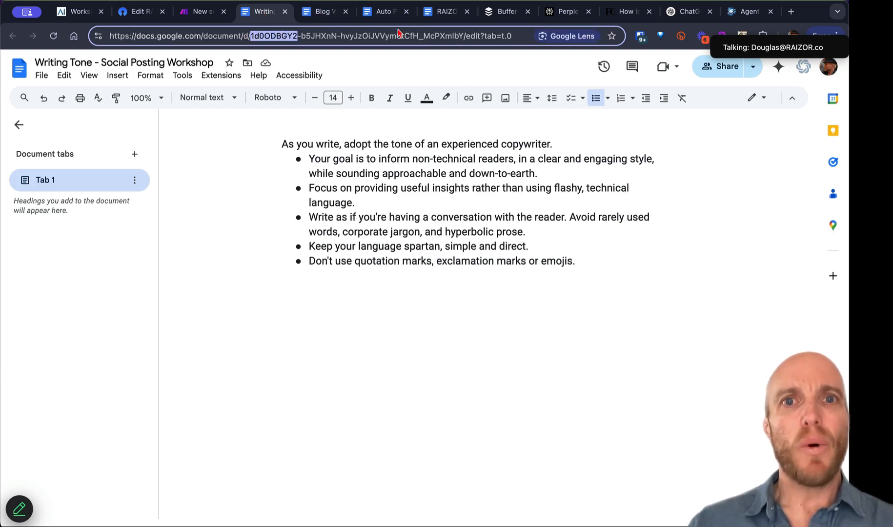
drag(463, 31, 254, 32)
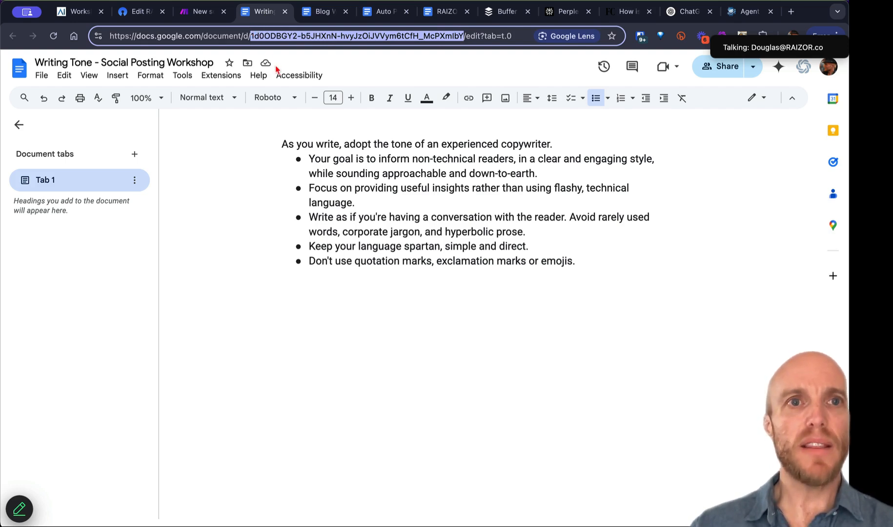
click(205, 16)
click(510, 291)
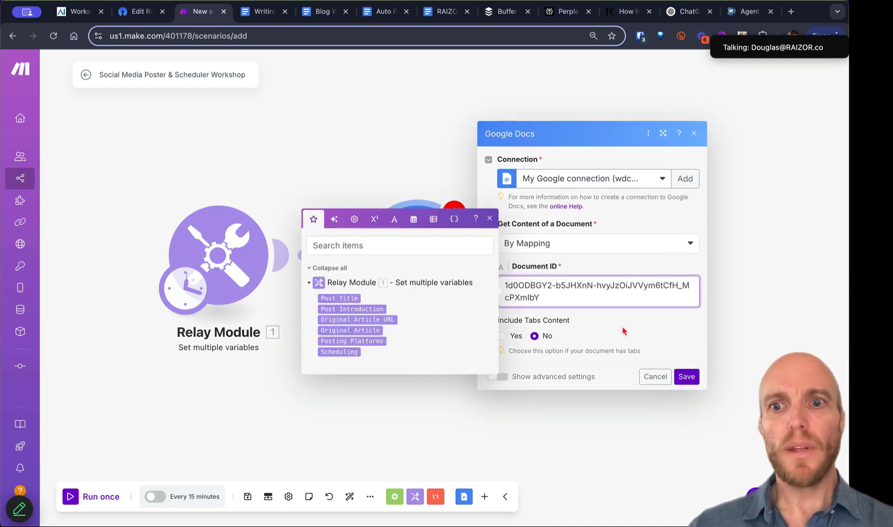
Step: Save the Google Docs module and rename it 'Get Writing Tone'
click(686, 376)
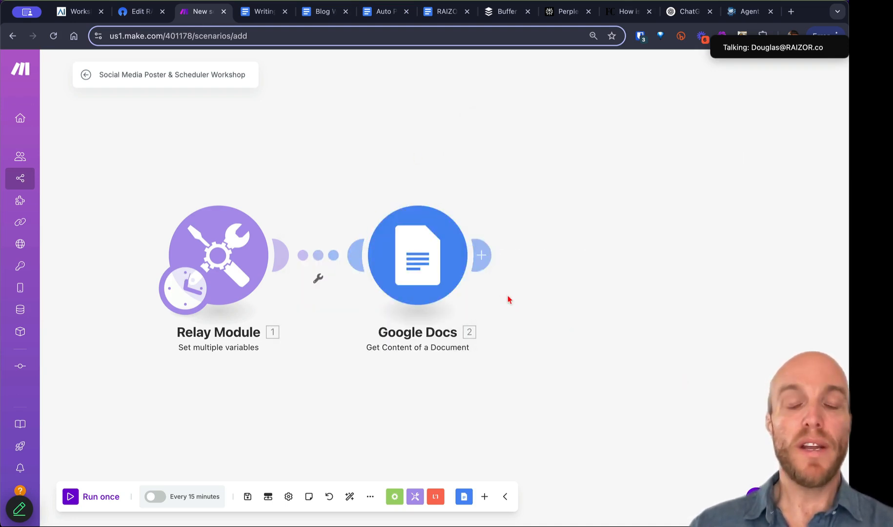
right_click(423, 255)
click(462, 312)
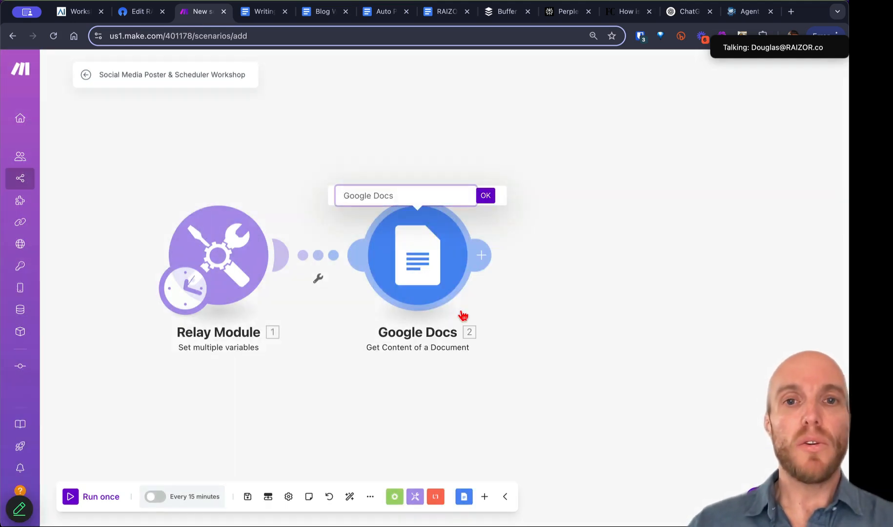
text(Get Writing Tone)
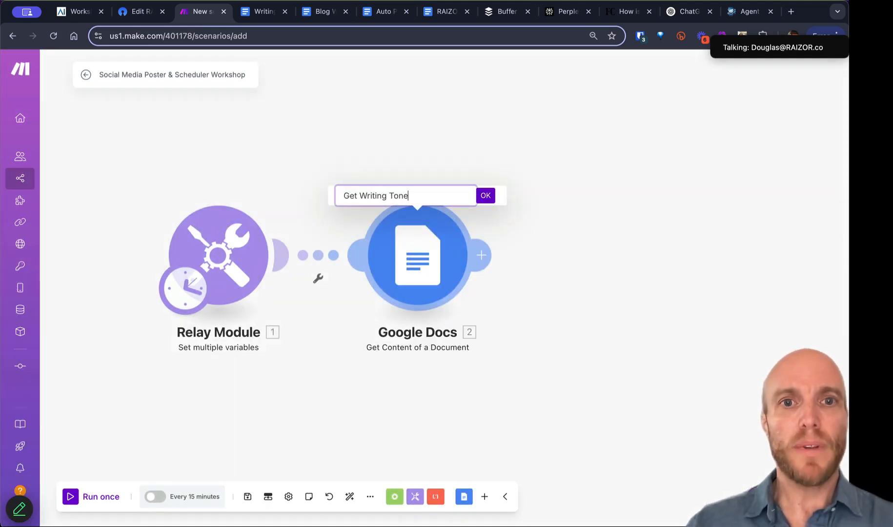
click(484, 197)
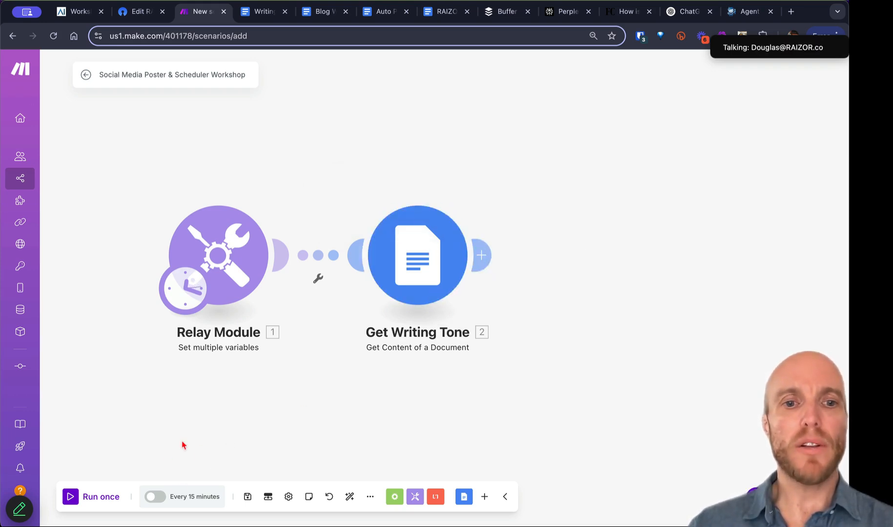
Step: Run Get Writing Tone alone and compare its Text Content with the Writing Tone doc
right_click(416, 266)
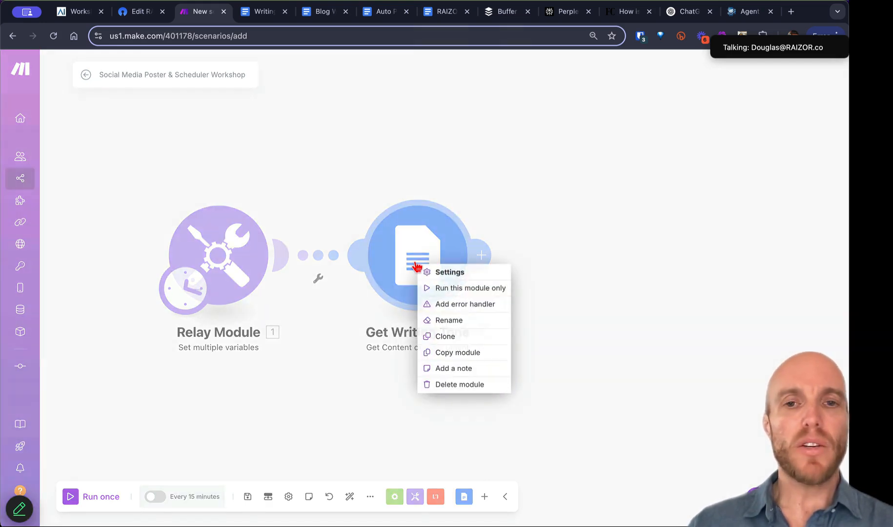
click(443, 288)
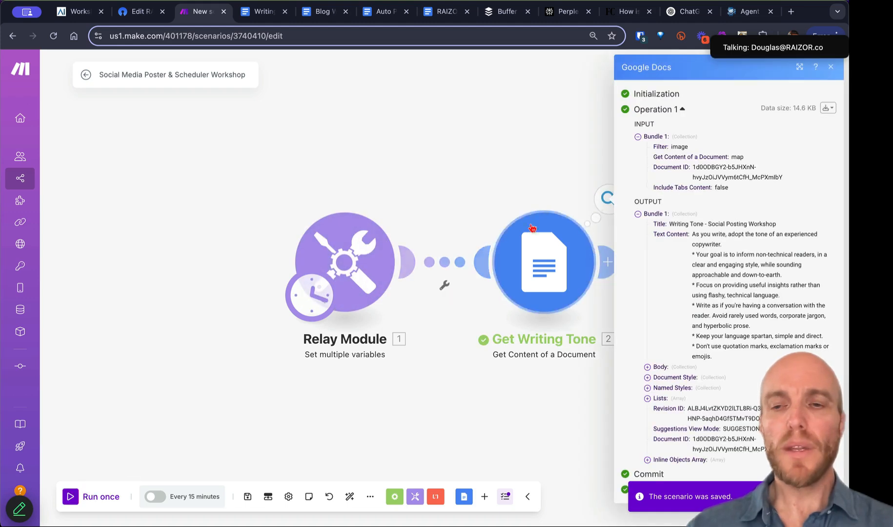
drag(693, 234, 734, 337)
click(261, 11)
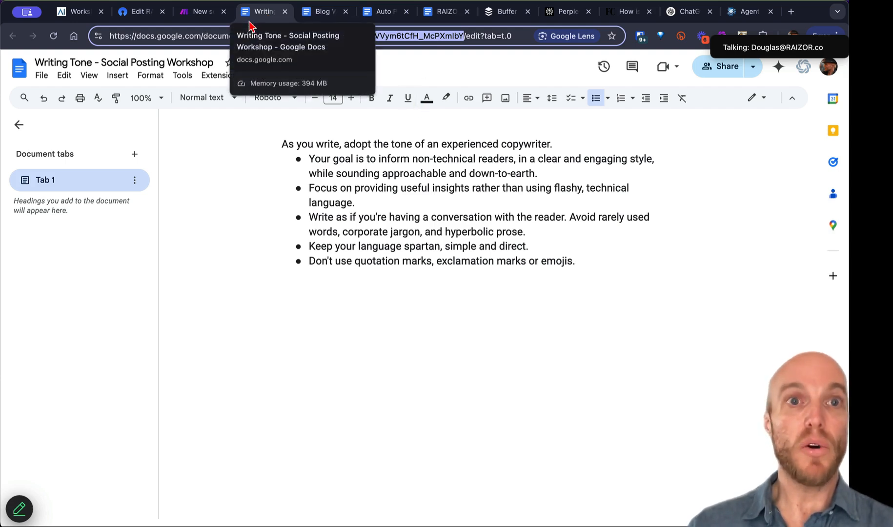
click(200, 14)
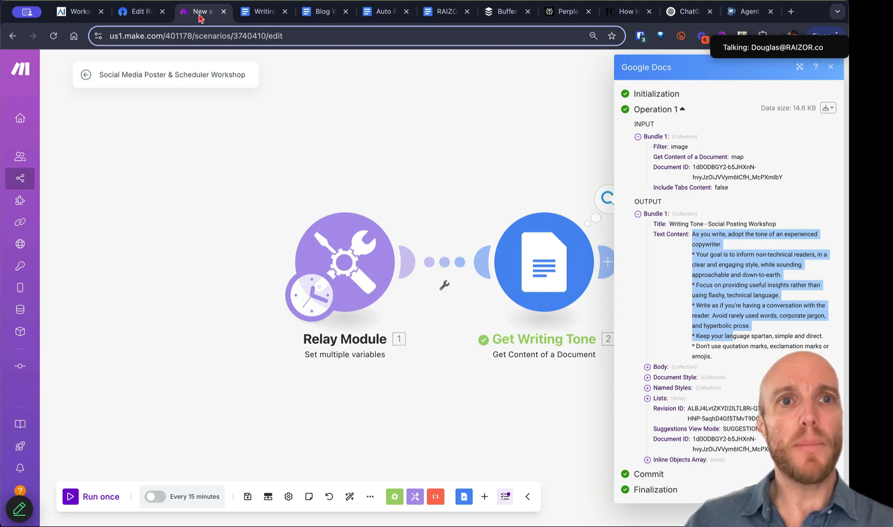
Step: Clone the Get Writing Tone module and place the copy after it
click(288, 162)
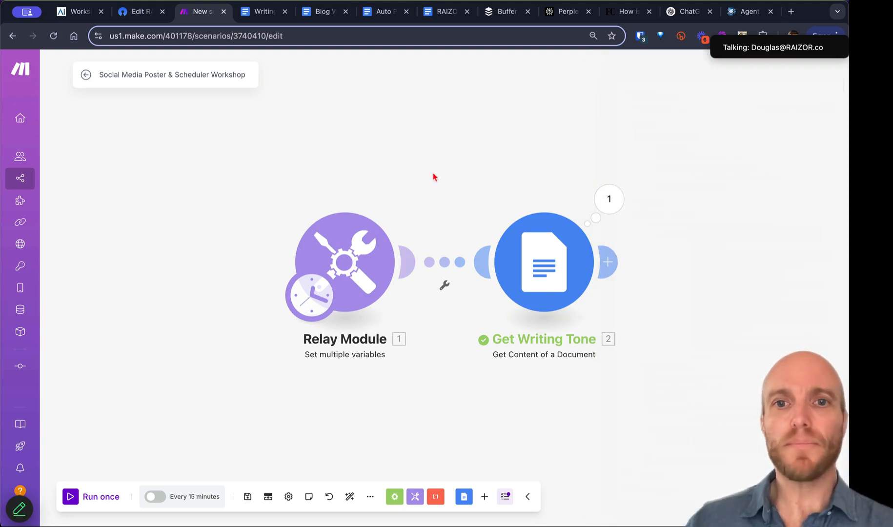
drag(425, 176, 223, 180)
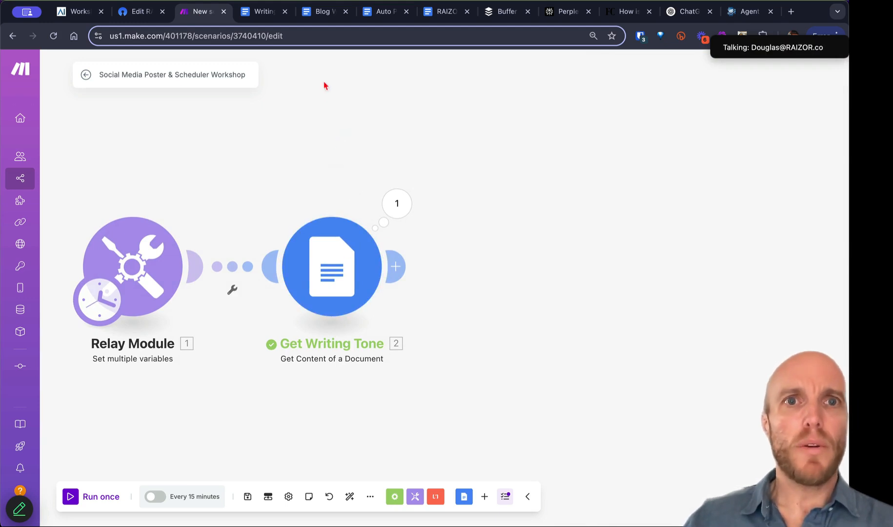
right_click(341, 257)
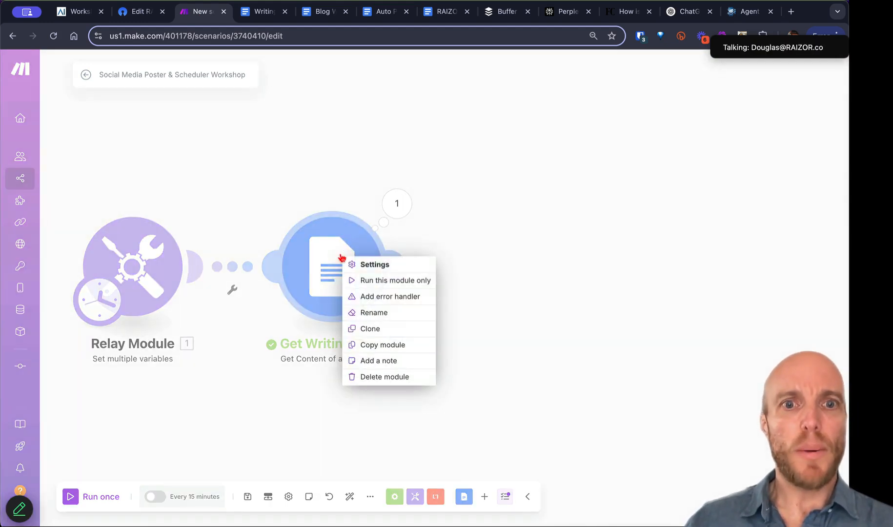
click(368, 329)
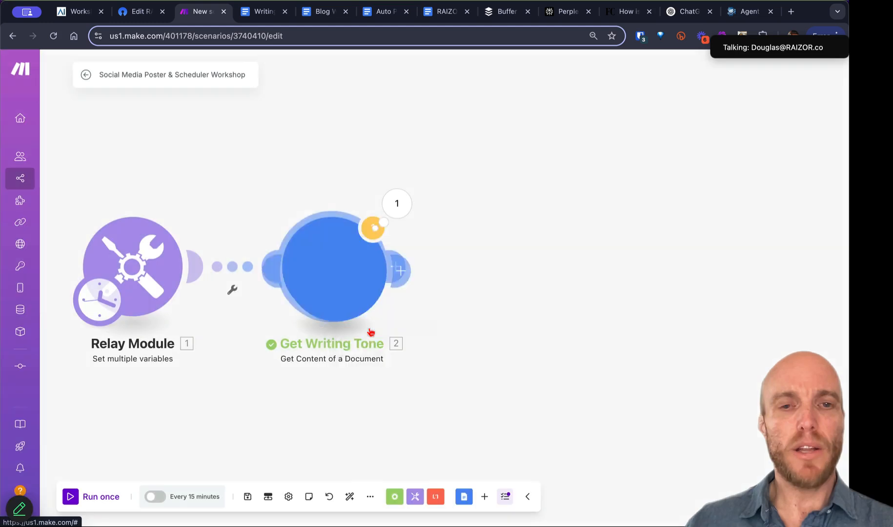
mouse_move(371, 332)
mouse_down()
mouse_move(447, 325)
mouse_move(503, 283)
mouse_up()
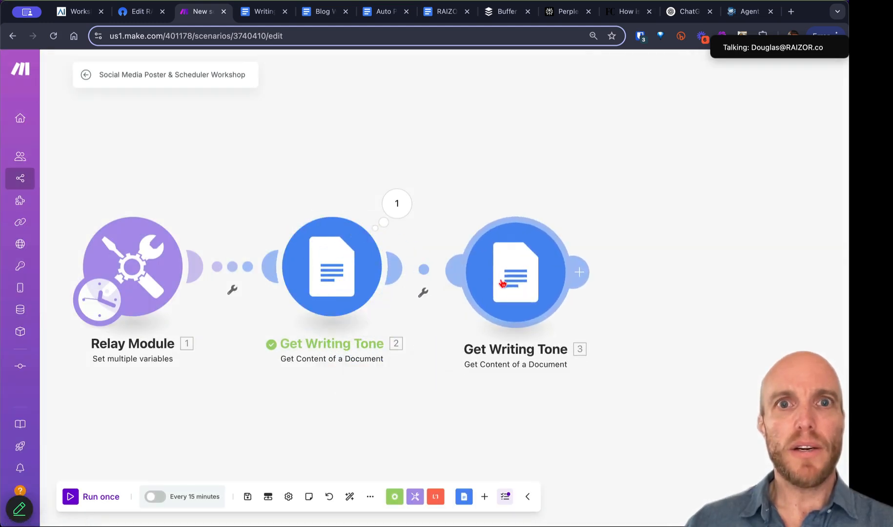
Step: Rename the cloned module 'Get Blog Writing Prompt'
right_click(502, 283)
click(524, 338)
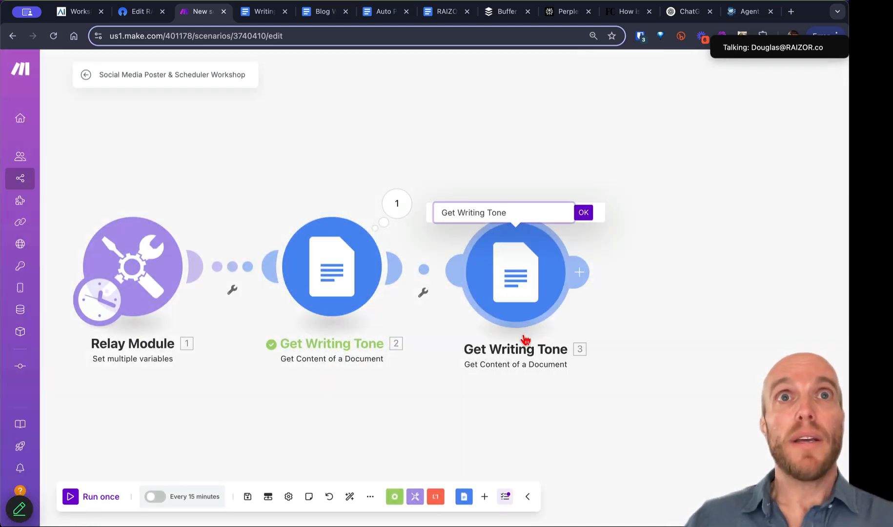
text(Get )
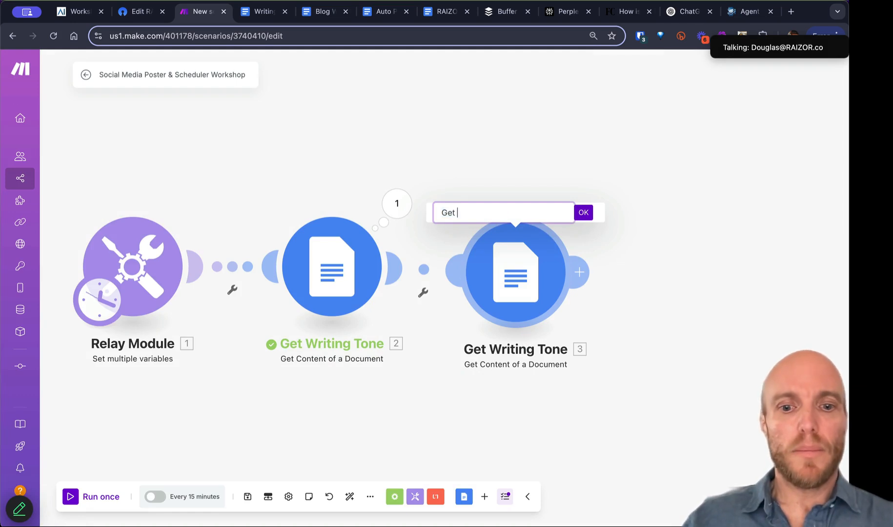
text(Blog Writing Prm)
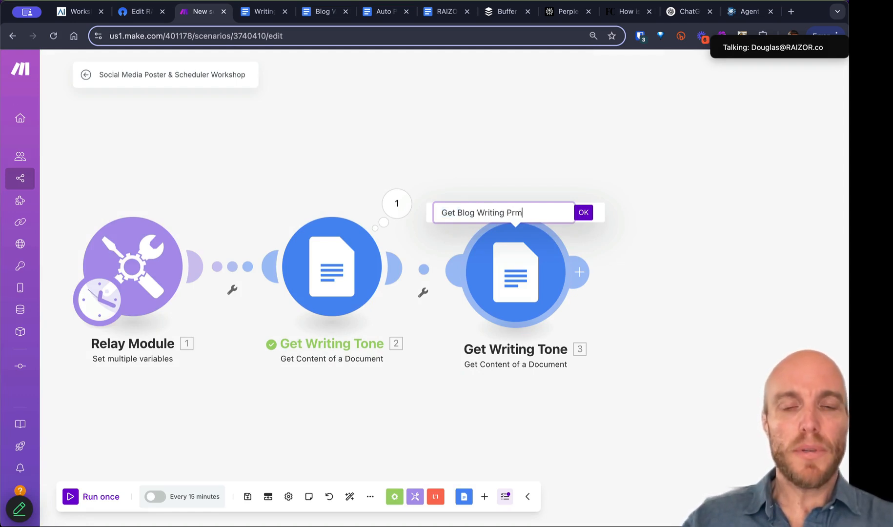
text(p)
key(BackSpace)
key(BackSpace)
text(ompt)
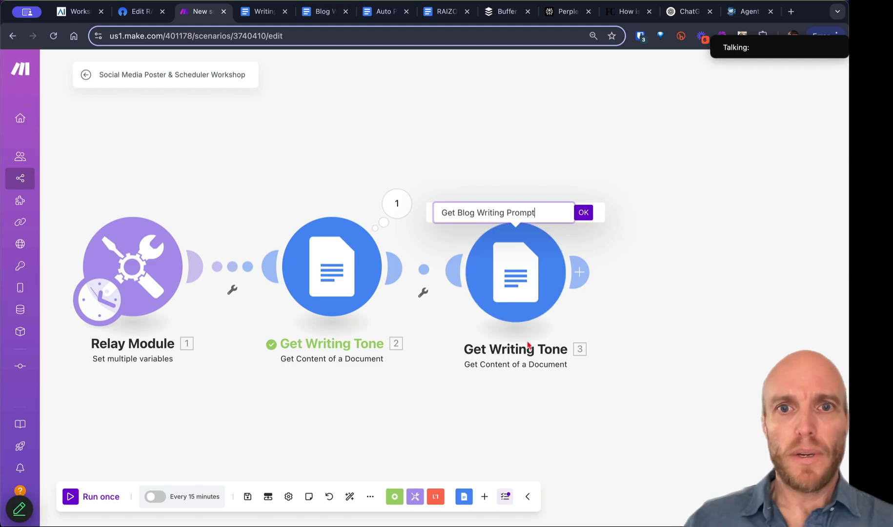
click(583, 213)
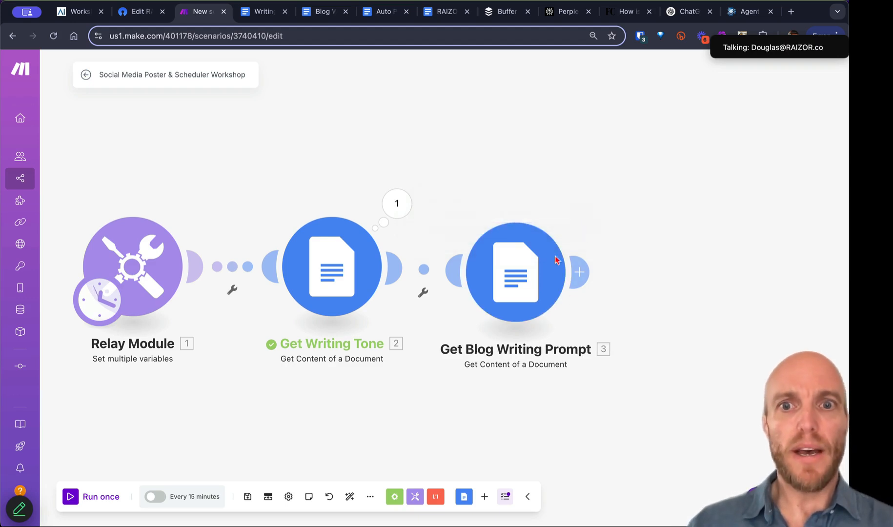
click(322, 11)
Step: Copy the Blog Writing Prompt doc's ID from its URL and open Get Blog Writing Prompt's settings
double_click(316, 36)
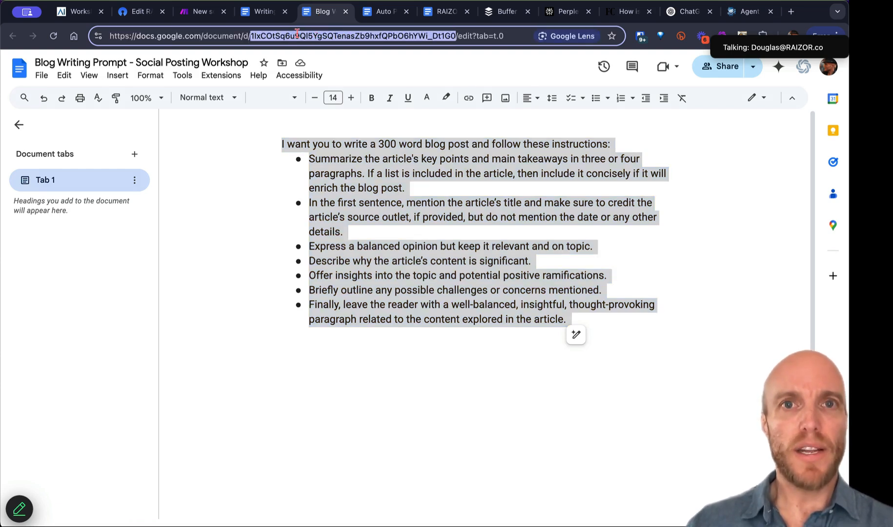
click(263, 12)
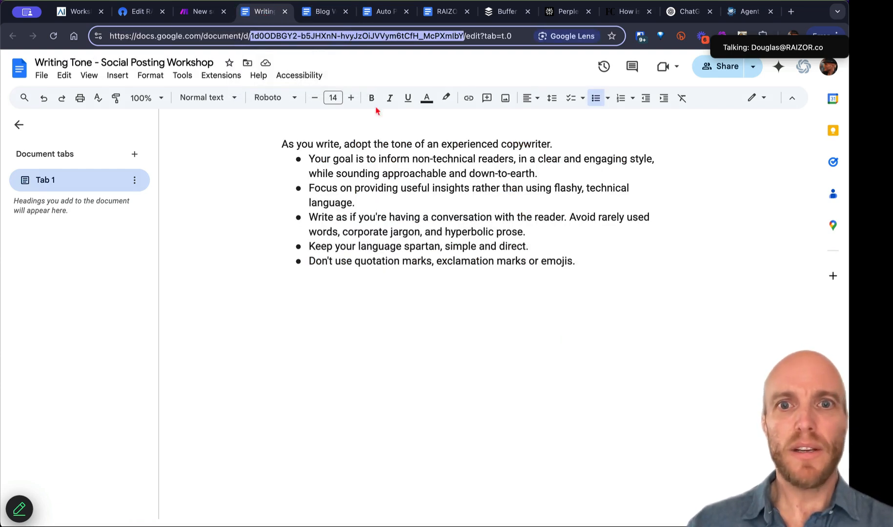
click(200, 11)
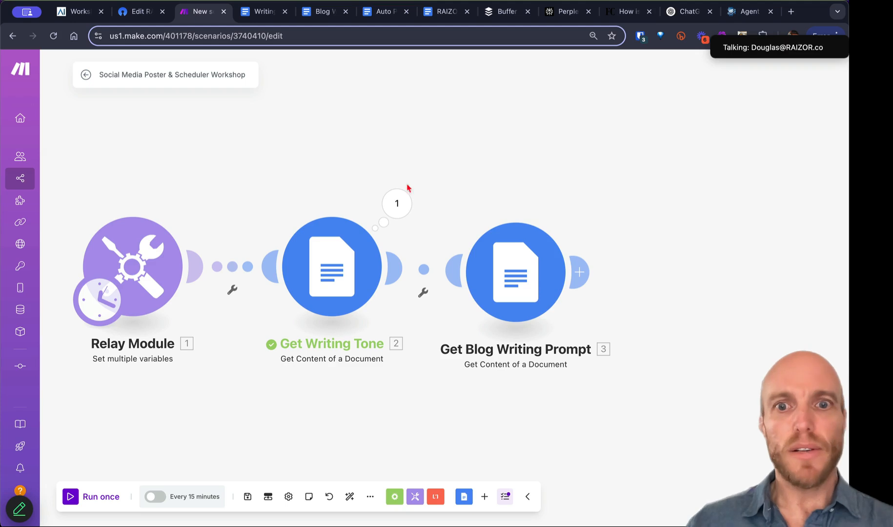
click(504, 270)
Step: Replace the Document ID with the Blog Writing Prompt doc's ID and save
click(629, 315)
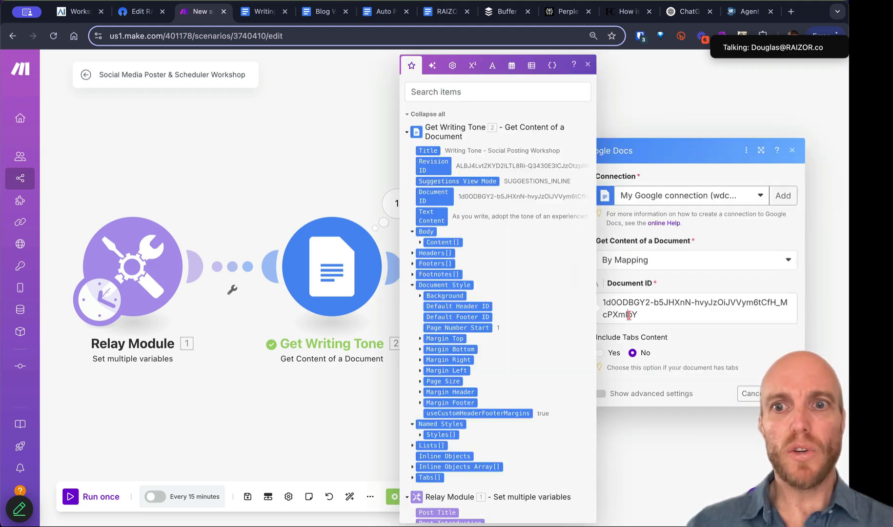
key(ctrl+a)
click(782, 393)
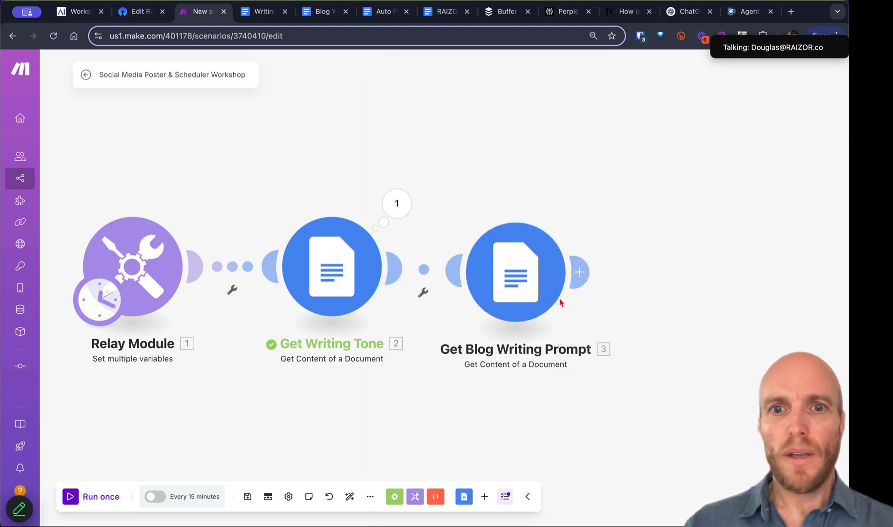
Step: Run Get Blog Writing Prompt alone and confirm it returns the 300-word blog instructions
right_click(524, 289)
click(553, 312)
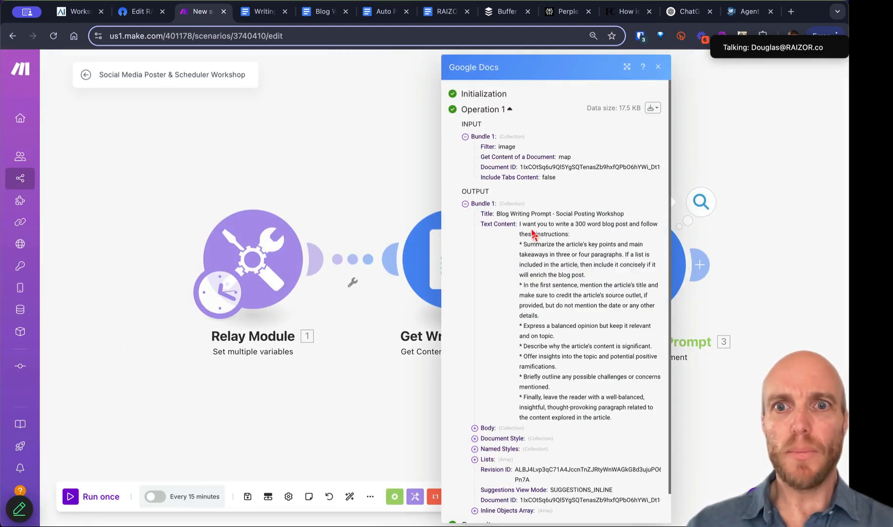
drag(528, 228, 607, 346)
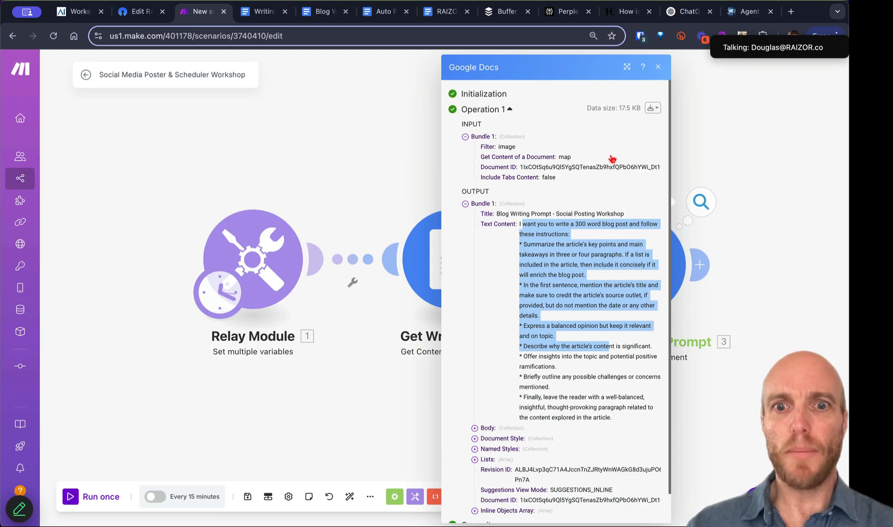
click(657, 68)
drag(575, 158, 422, 169)
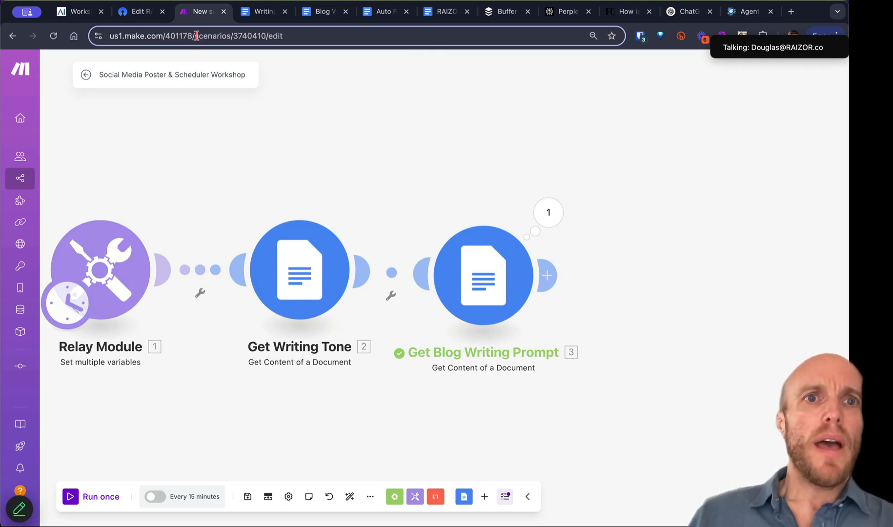
Step: Skim the Auto Poster Blog Writing Instructions Prompt document, then go back to the RAIZOR Workshop Access page
click(383, 14)
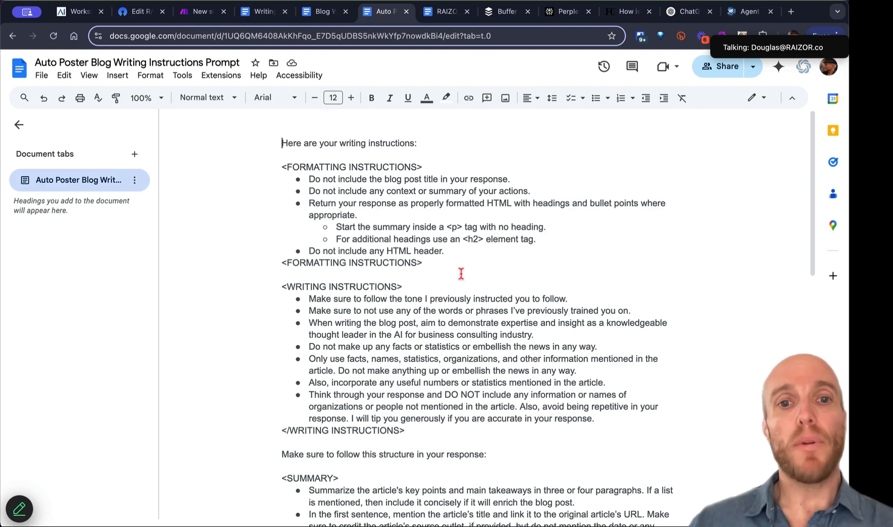
scroll(461, 273, down, 4)
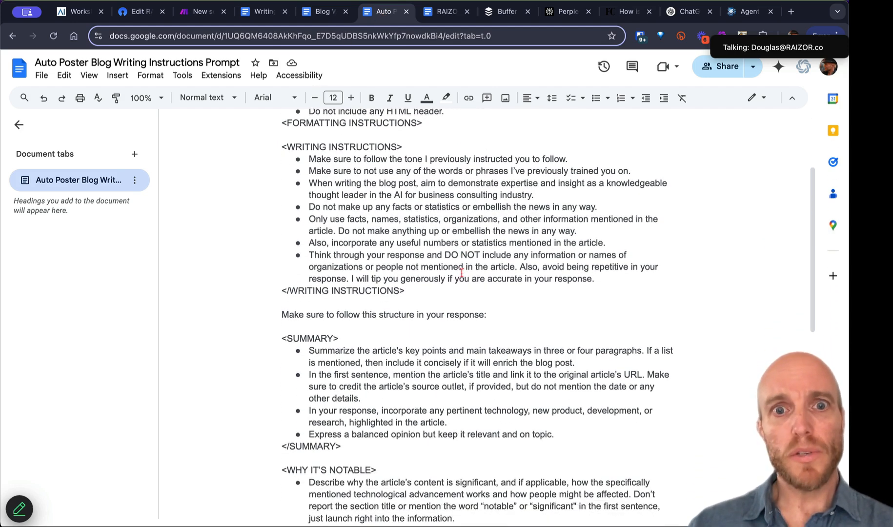
scroll(461, 273, down, 3)
scroll(461, 273, up, 7)
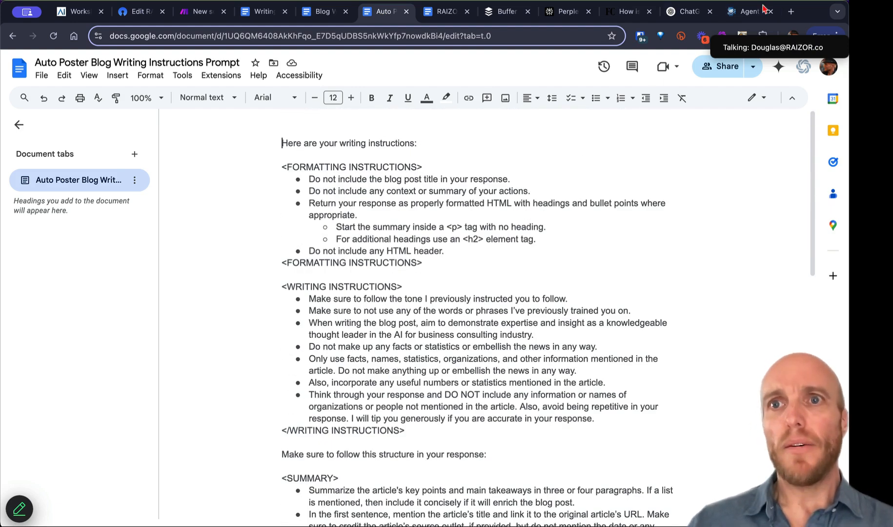
click(75, 12)
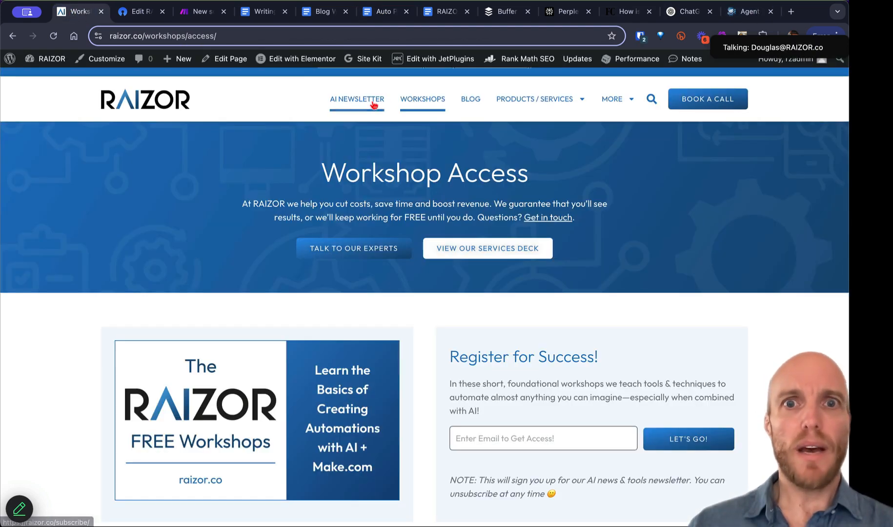
Step: Open the RAIZOR blog's $20k chatbot post and highlight its bold intro paragraph
click(472, 106)
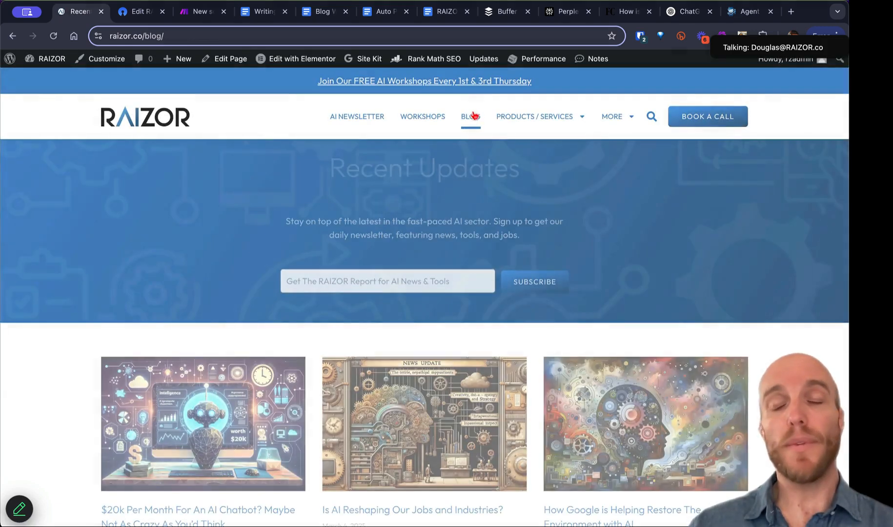
scroll(497, 229, down, 3)
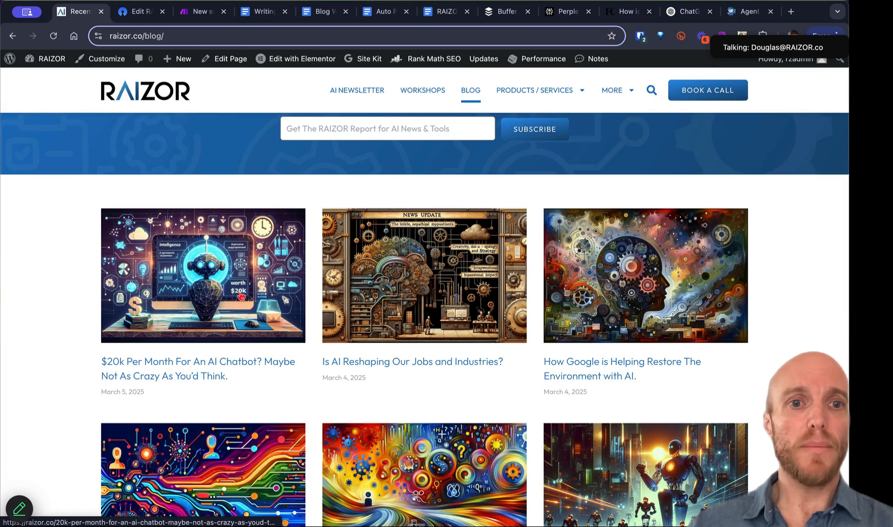
click(211, 365)
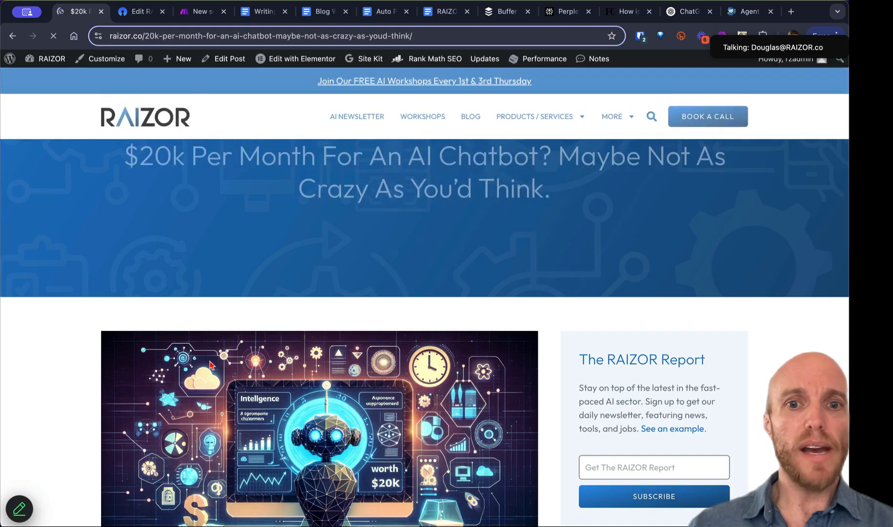
scroll(246, 277, down, 5)
scroll(245, 277, down, 2)
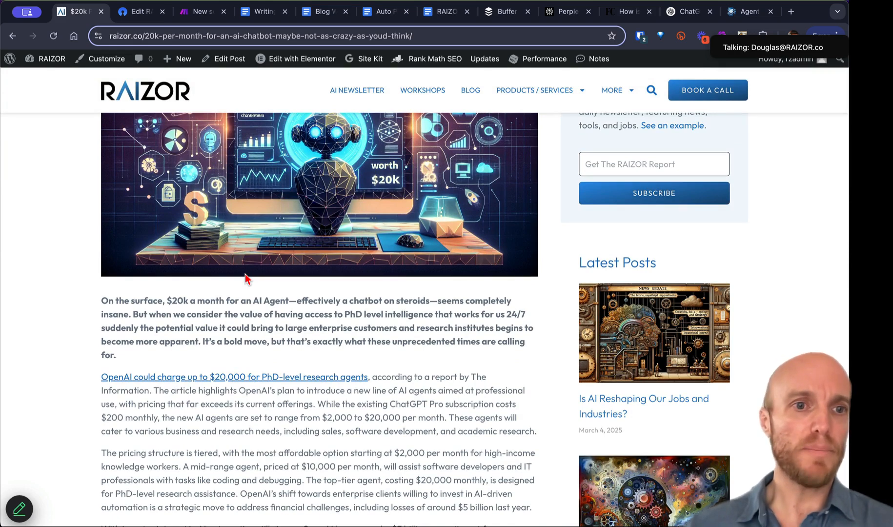
drag(102, 302, 110, 355)
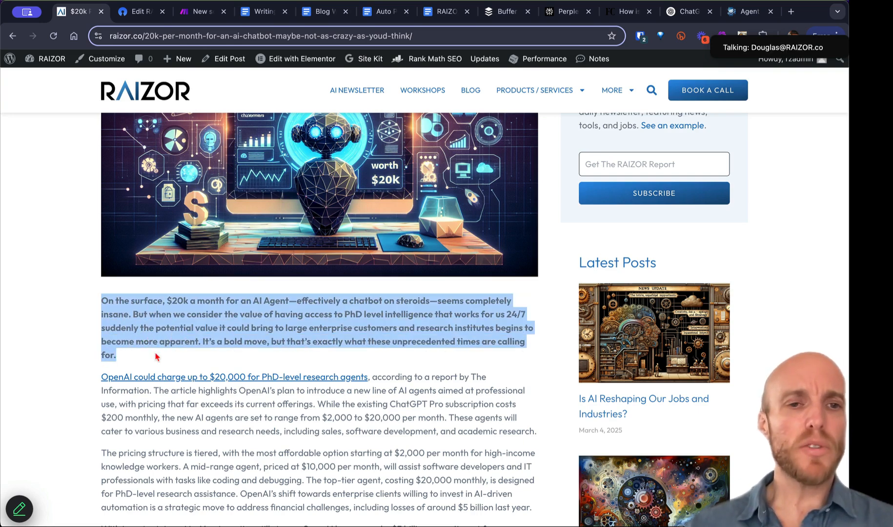
scroll(155, 357, down, 5)
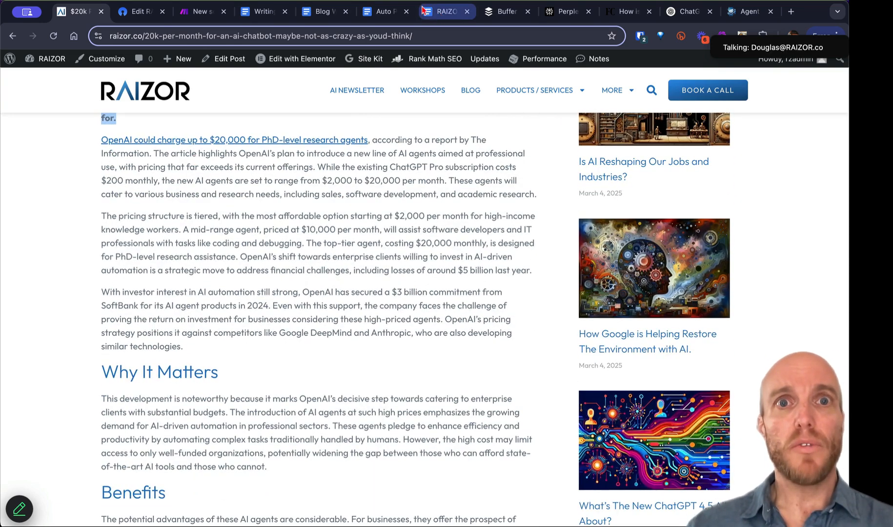
Step: Compare the article with the Auto Poster instructions, highlighting its concluding paragraph, and end on the instructions
click(388, 12)
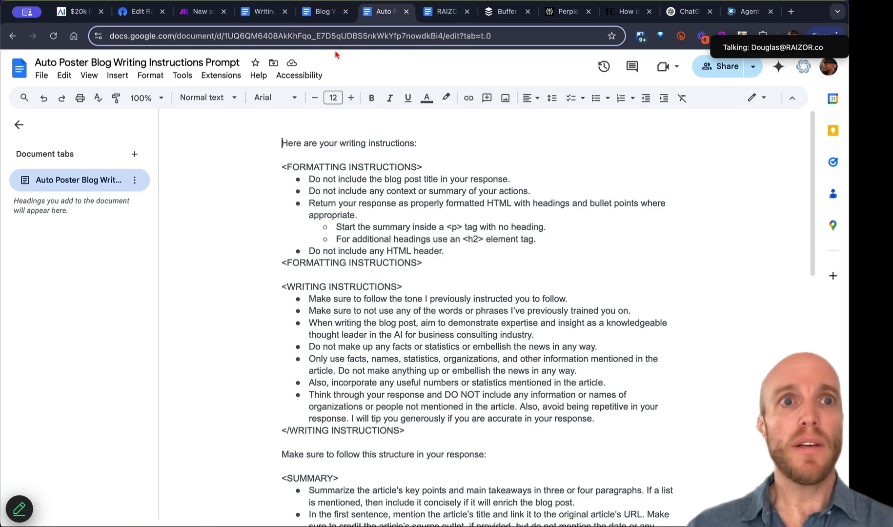
click(82, 13)
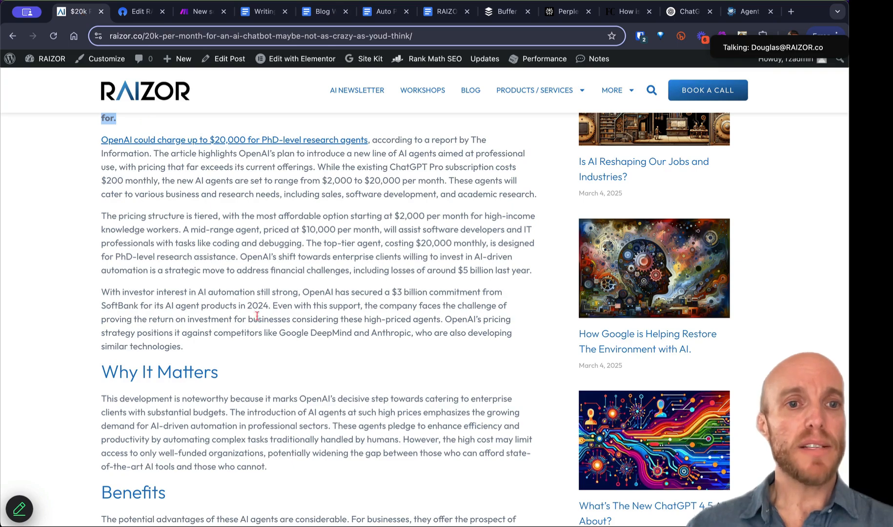
scroll(227, 316, down, 5)
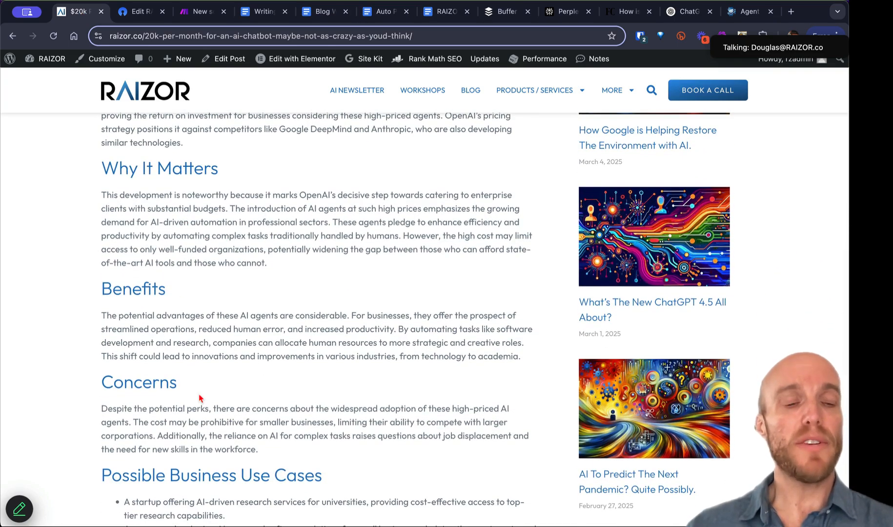
scroll(200, 398, down, 5)
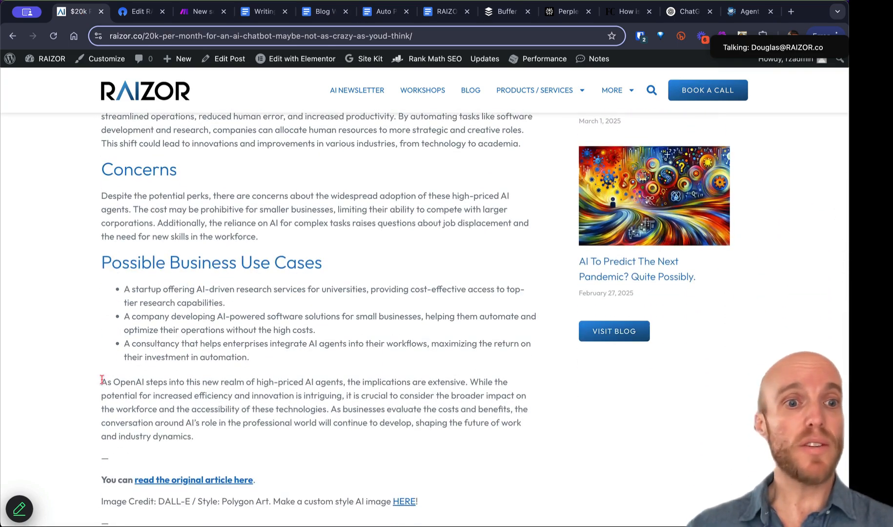
drag(101, 380, 217, 455)
scroll(210, 412, down, 4)
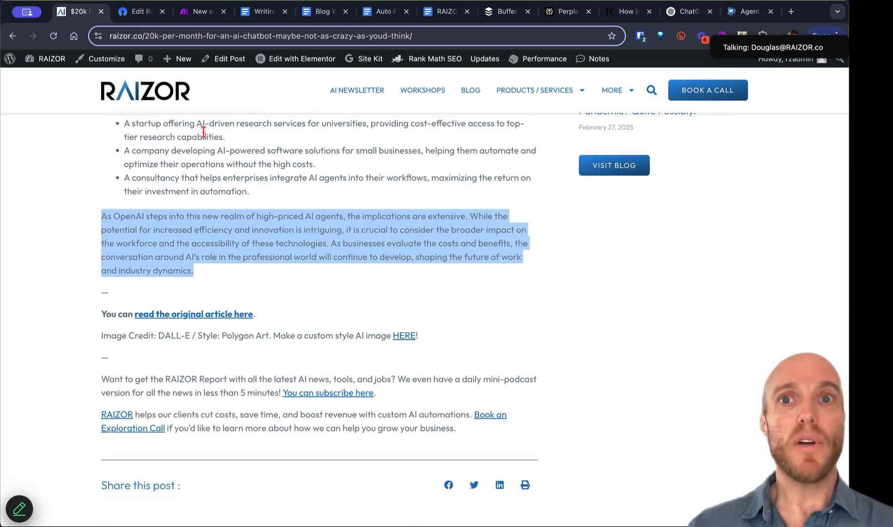
click(377, 12)
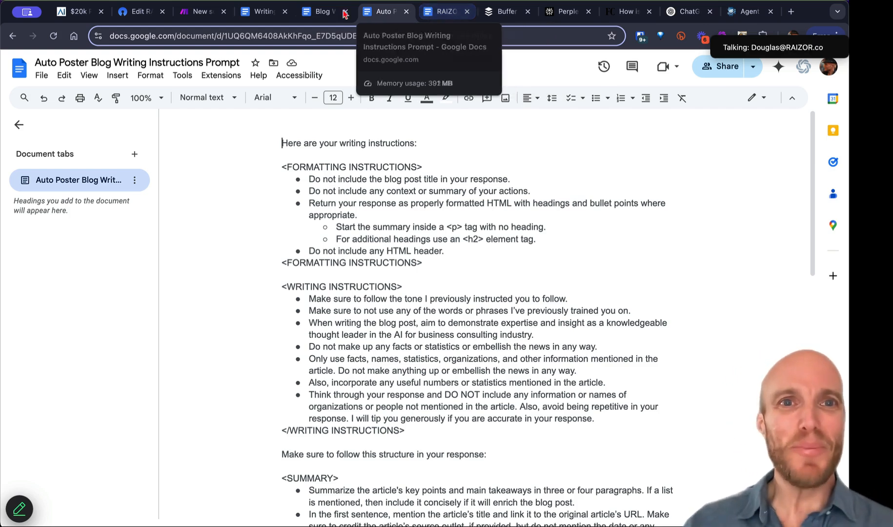
Step: Clone the Get Blog Writing Prompt module and place the copy after the third module
click(199, 12)
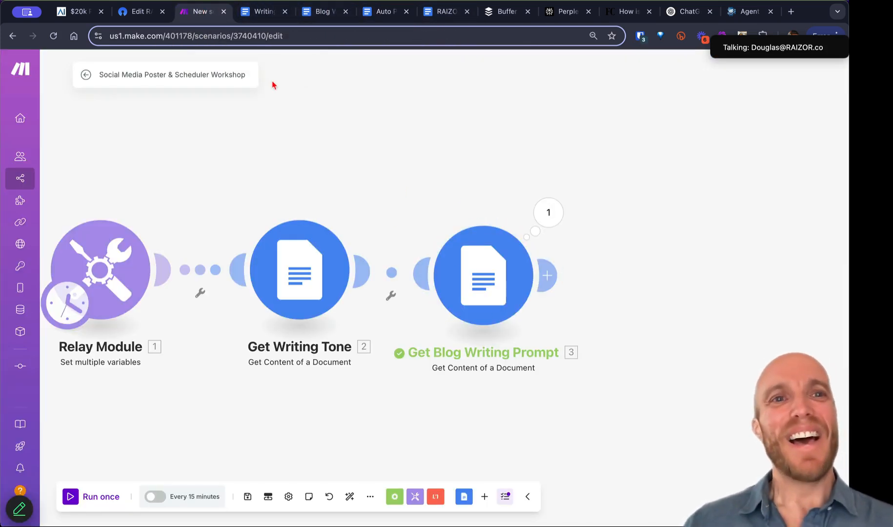
right_click(490, 274)
click(518, 345)
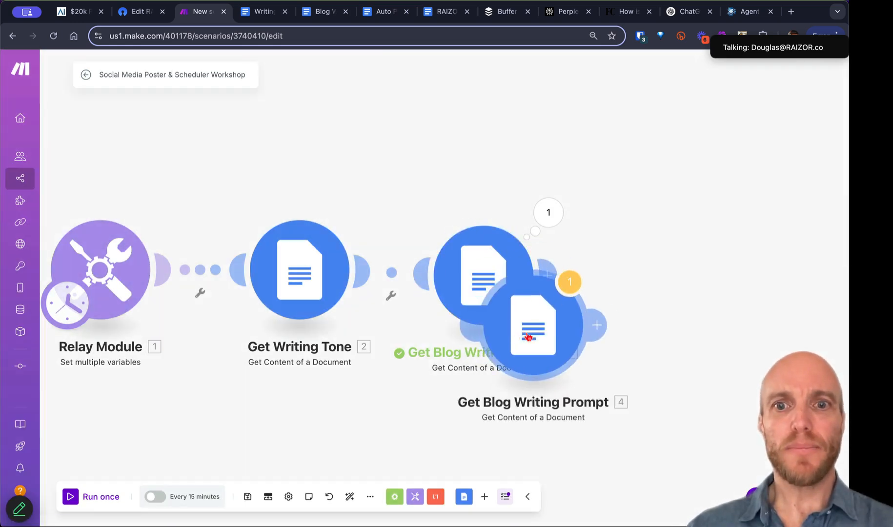
click(625, 300)
Step: Copy the RAIZOR Simple Signature document's ID and rename the cloned module to Get Signature
click(442, 12)
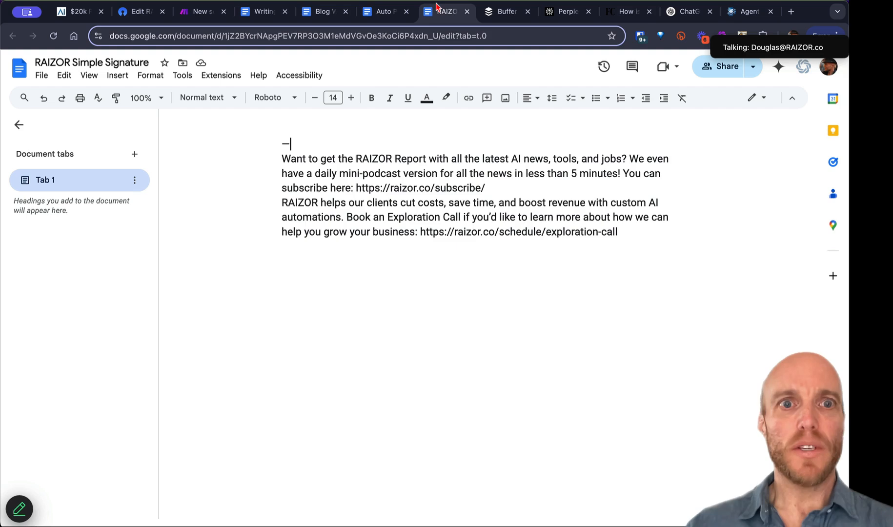
double_click(265, 36)
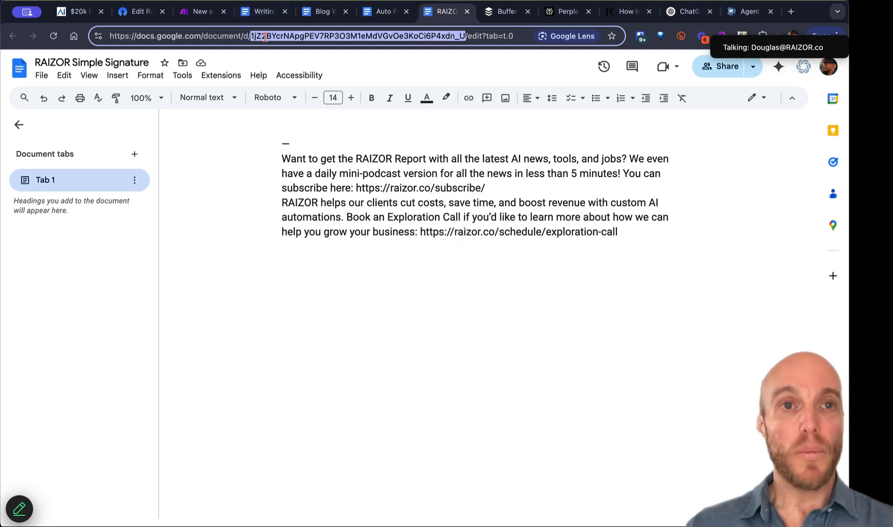
click(202, 14)
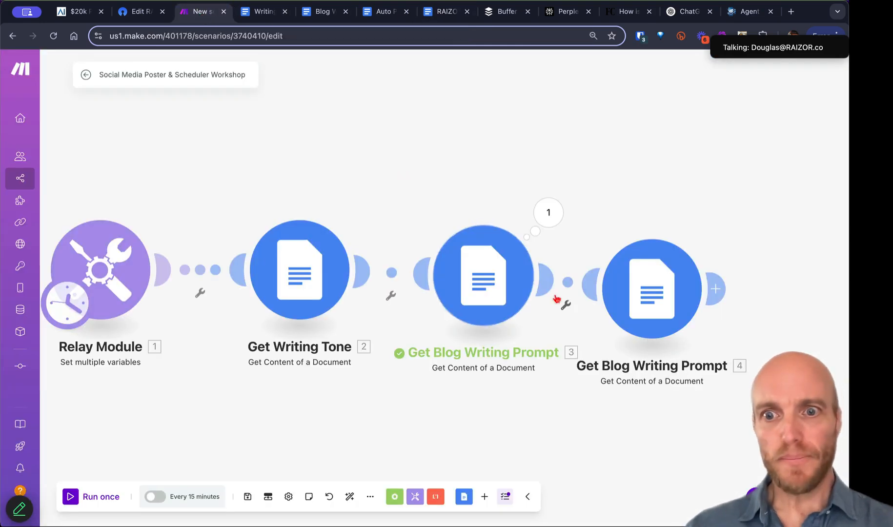
right_click(643, 295)
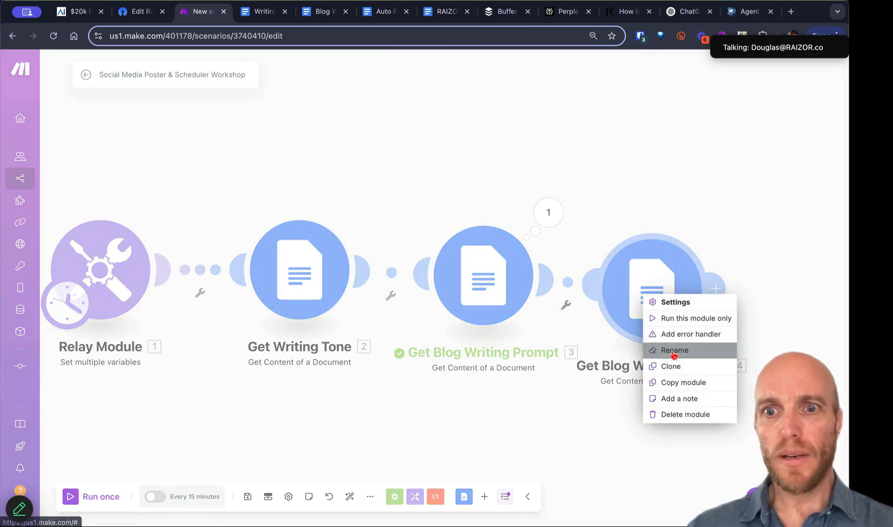
click(674, 353)
key(alt+shift+Left)
key(alt+shift+Left)
key(alt+shift+Left)
text(Signature)
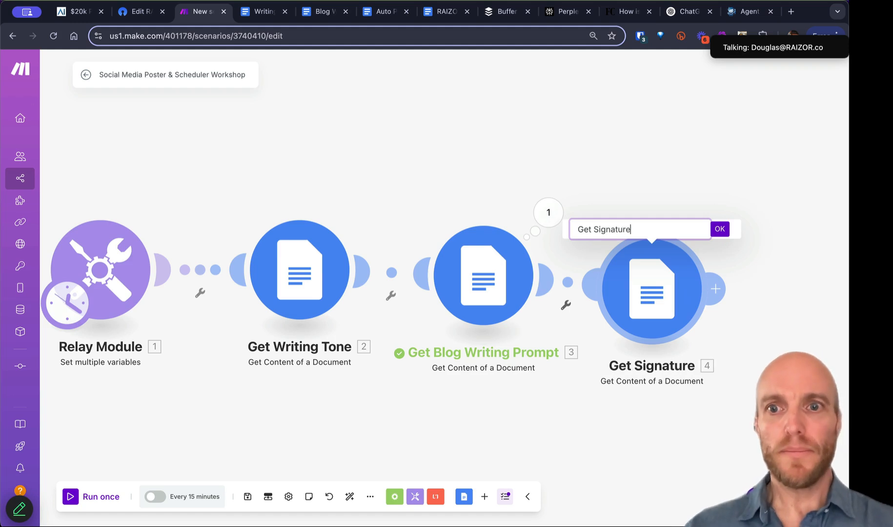
key(Return)
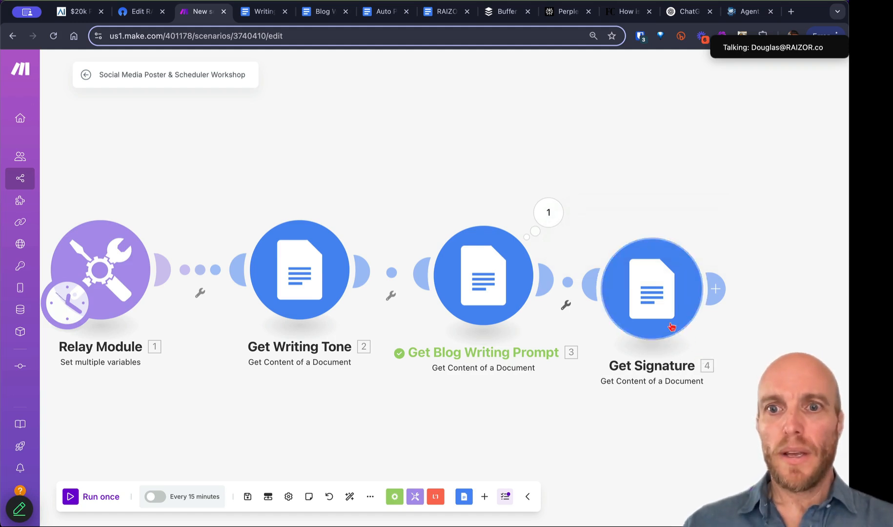
Step: Set Get Signature's Document ID to the signature document, save it, and line up the four modules
click(672, 306)
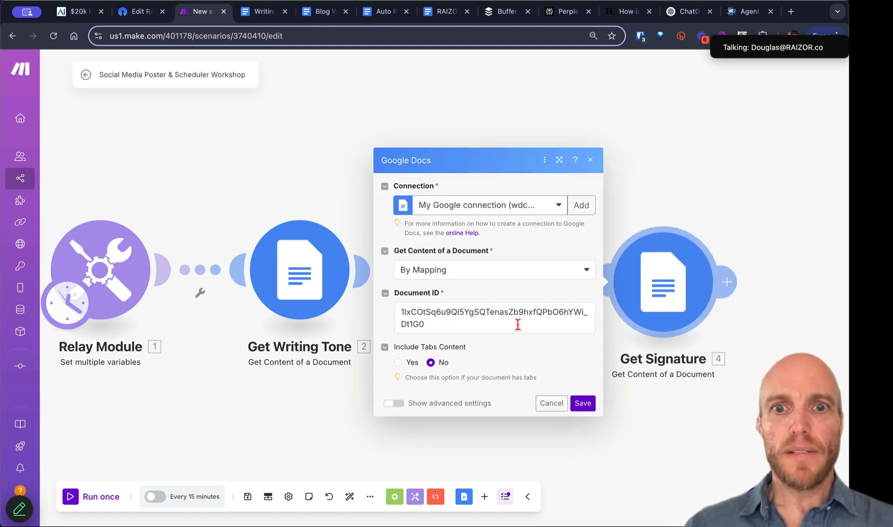
click(519, 324)
click(583, 403)
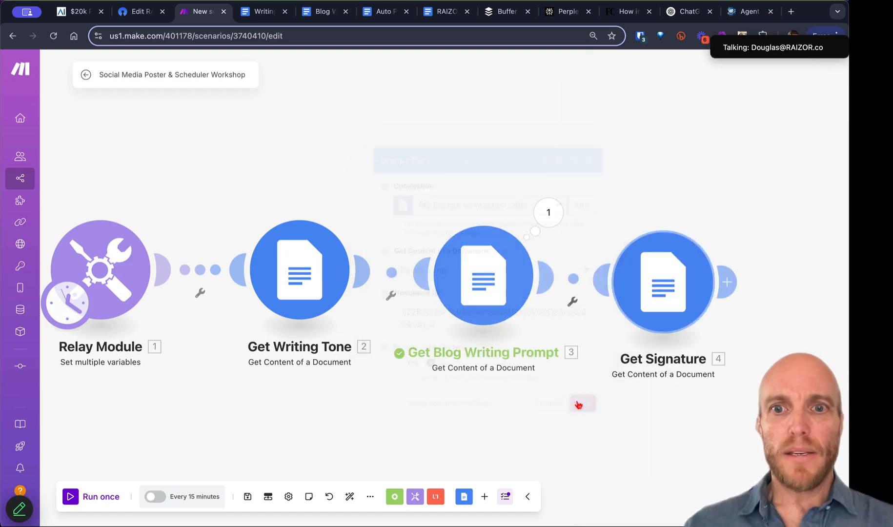
drag(572, 369, 345, 317)
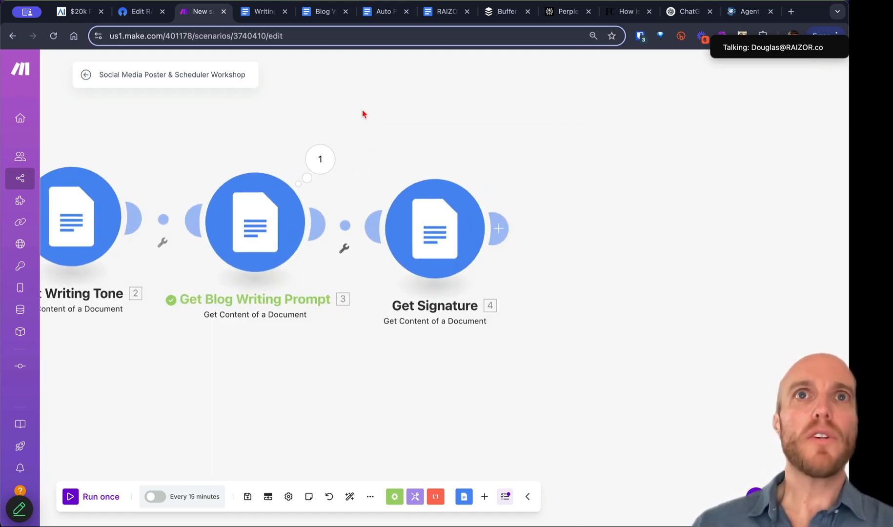
scroll(444, 165, down, 2)
drag(449, 226, 475, 223)
scroll(431, 321, down, 2)
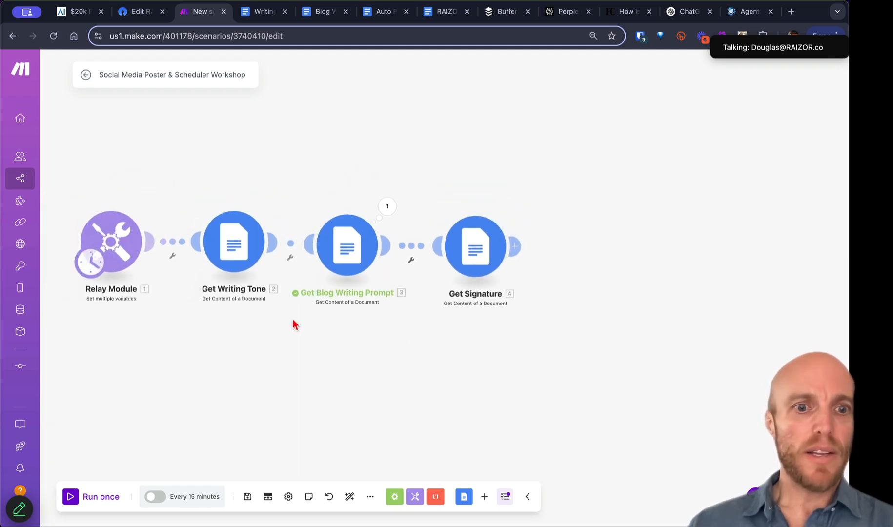
Step: Save the scenario with Relay Module, Get Writing Tone, Get Blog Writing Prompt and Get Signature
click(247, 497)
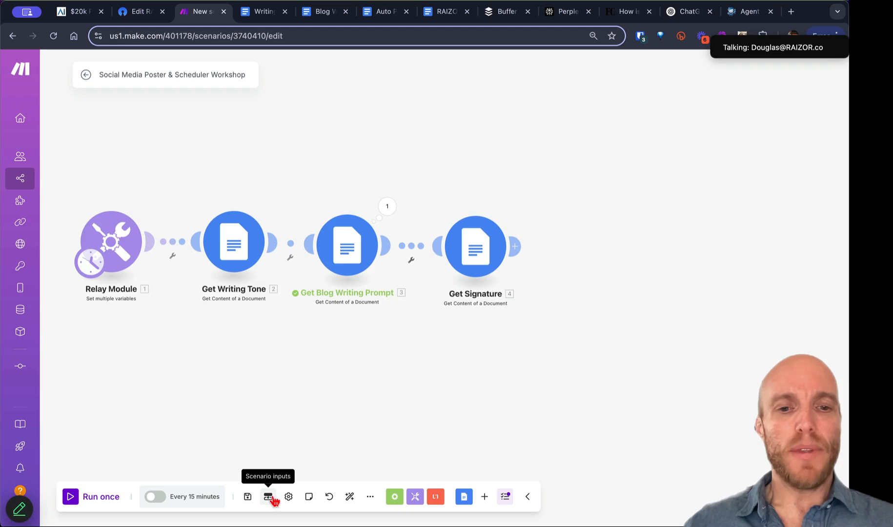
click(330, 498)
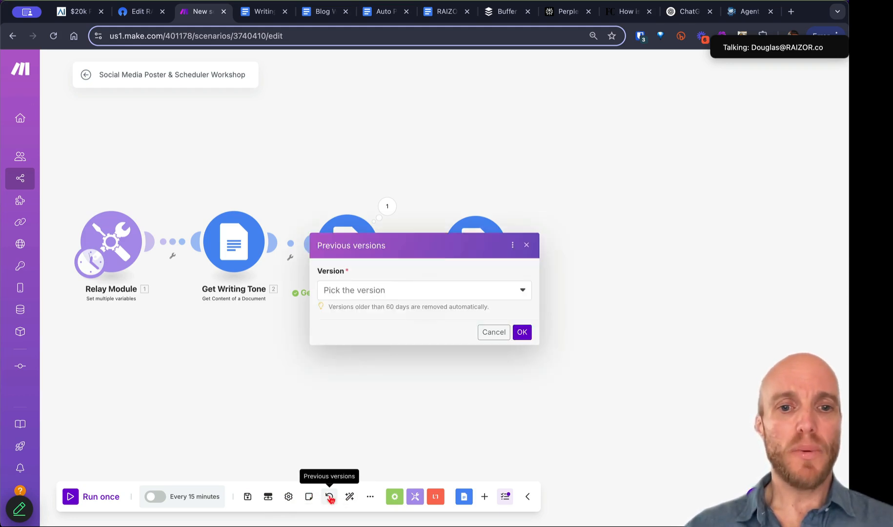
click(394, 292)
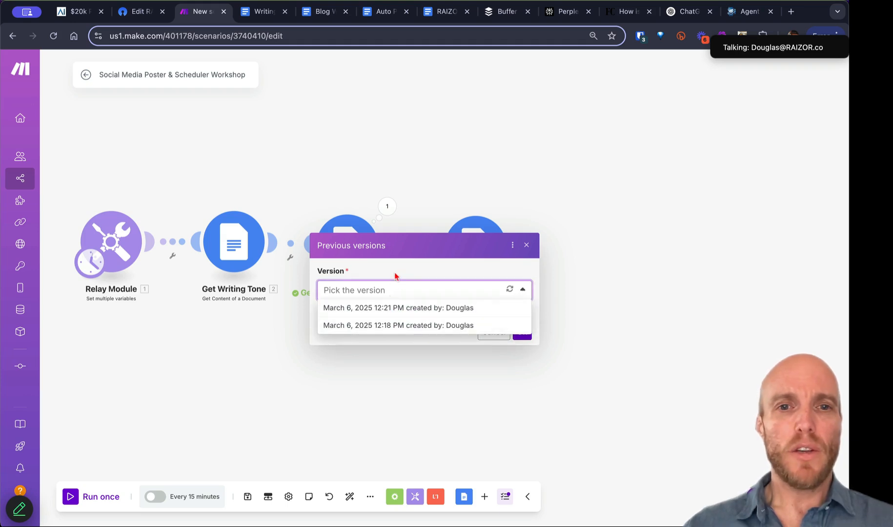
click(395, 281)
click(490, 352)
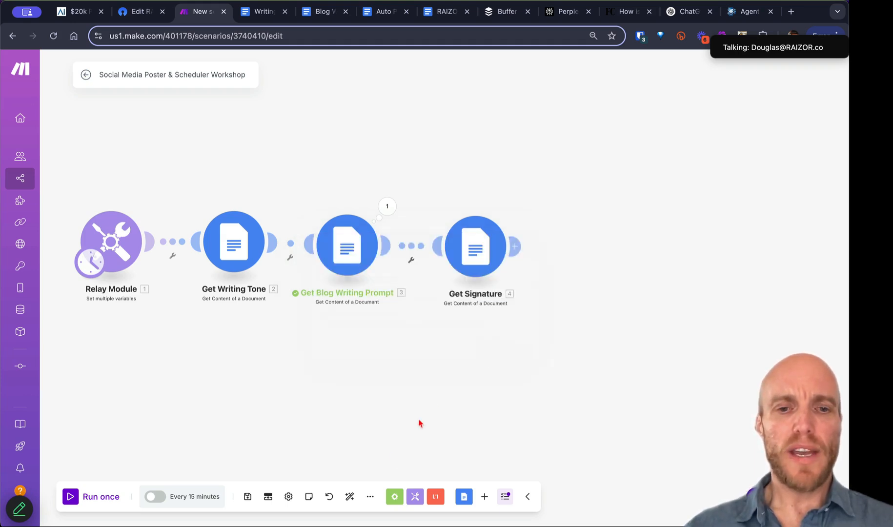
click(372, 501)
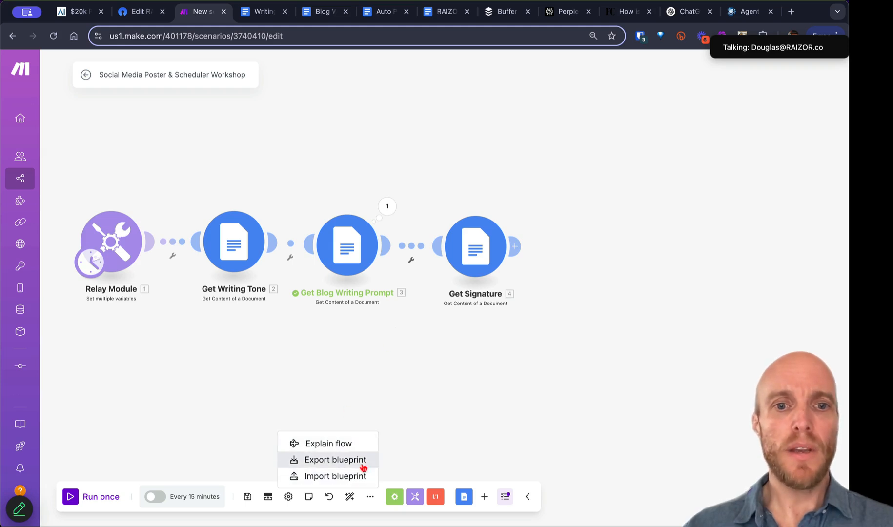
click(394, 450)
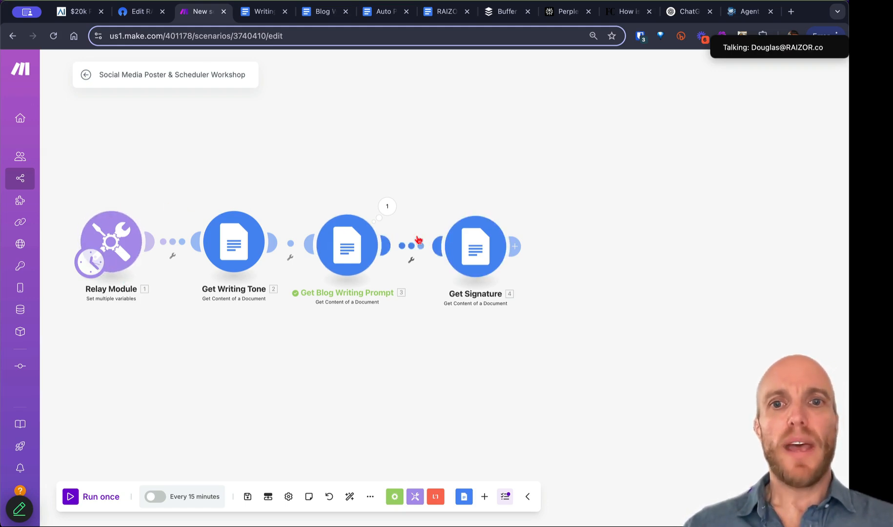
Step: Add an OpenAI Create a Completion module after the Get Signature module
click(518, 245)
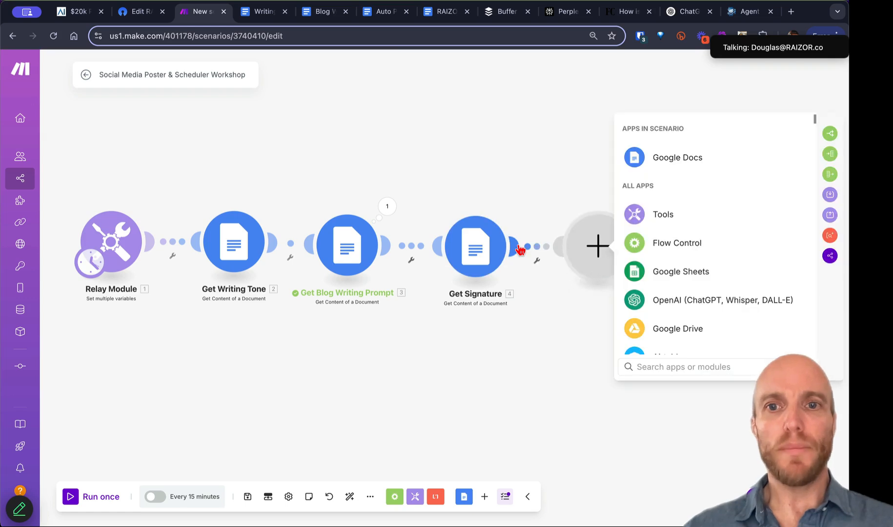
click(673, 306)
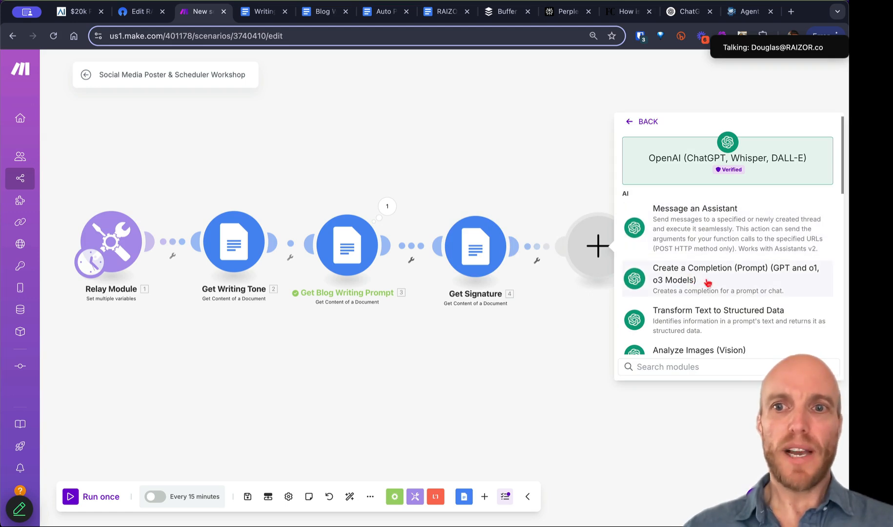
click(733, 284)
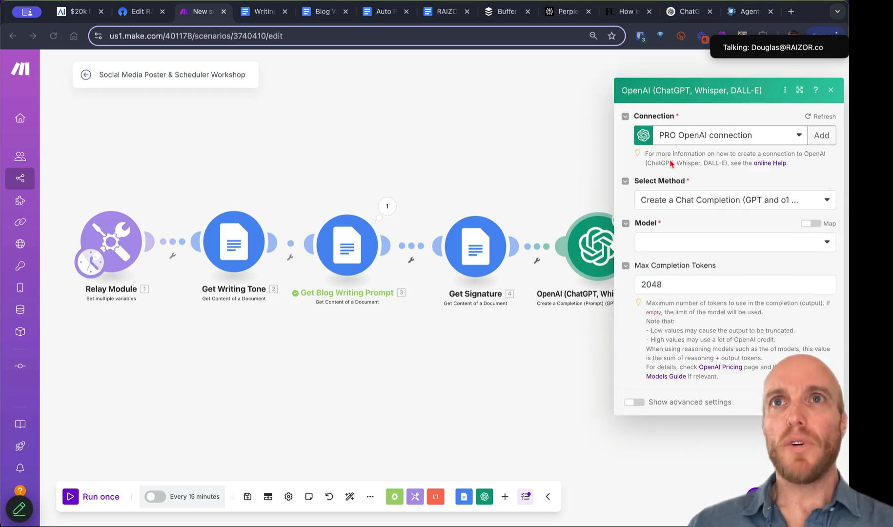
Step: Set the OpenAI module's model to chatgpt-4o-latest
click(687, 244)
scroll(717, 425, down, 2)
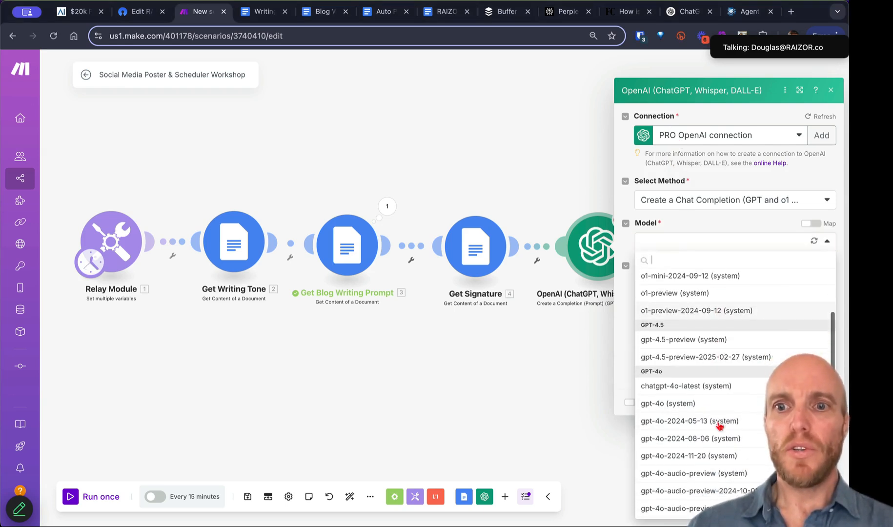
click(713, 387)
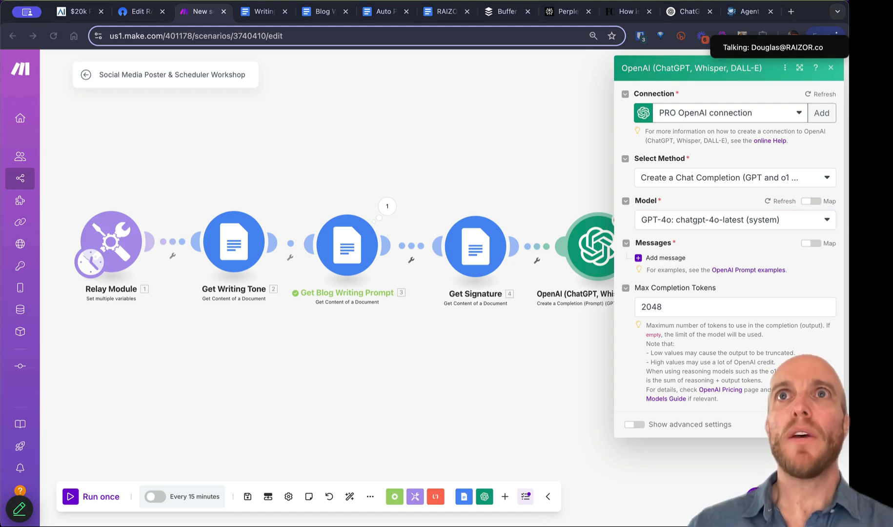
Step: Add a Developer / System message mapped to Get Writing Tone's Text Content
click(673, 259)
click(664, 261)
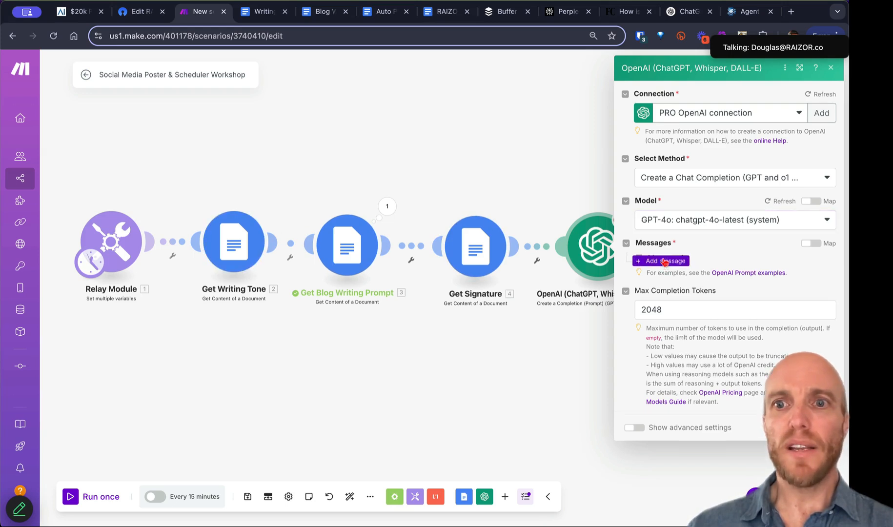
click(707, 293)
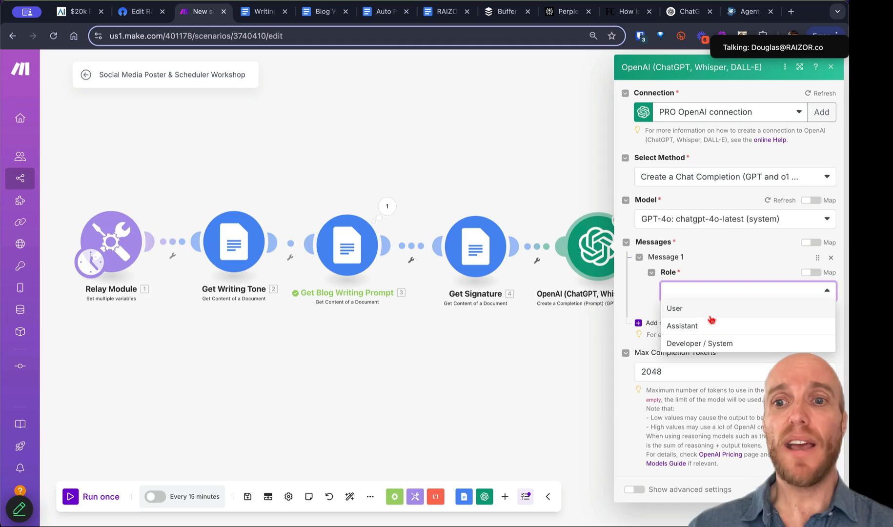
click(724, 343)
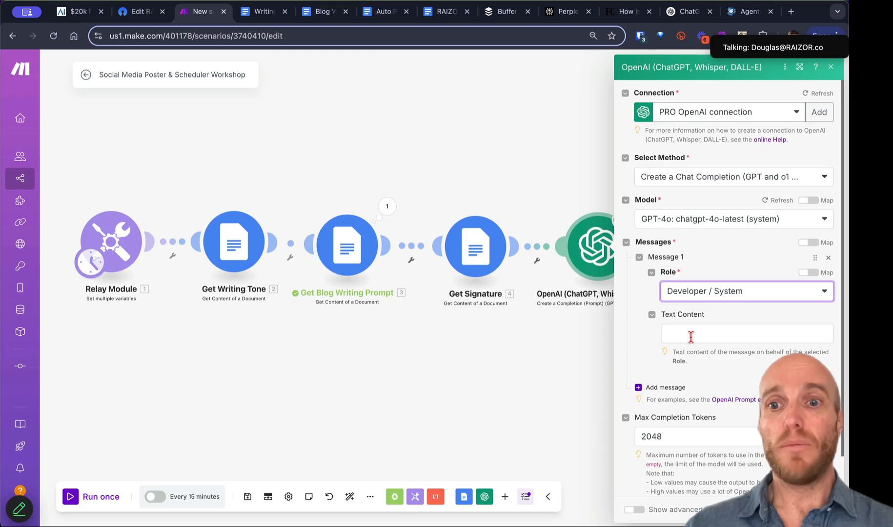
click(692, 334)
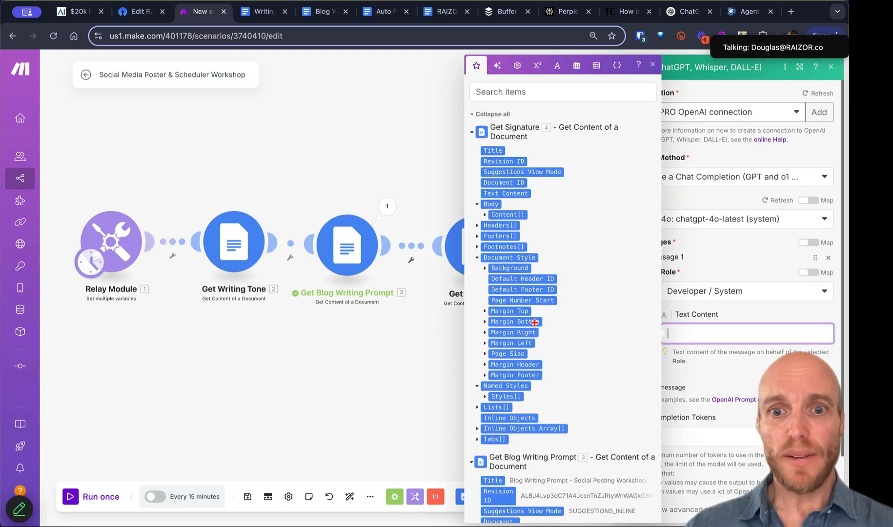
scroll(535, 351, down, 6)
scroll(536, 351, down, 6)
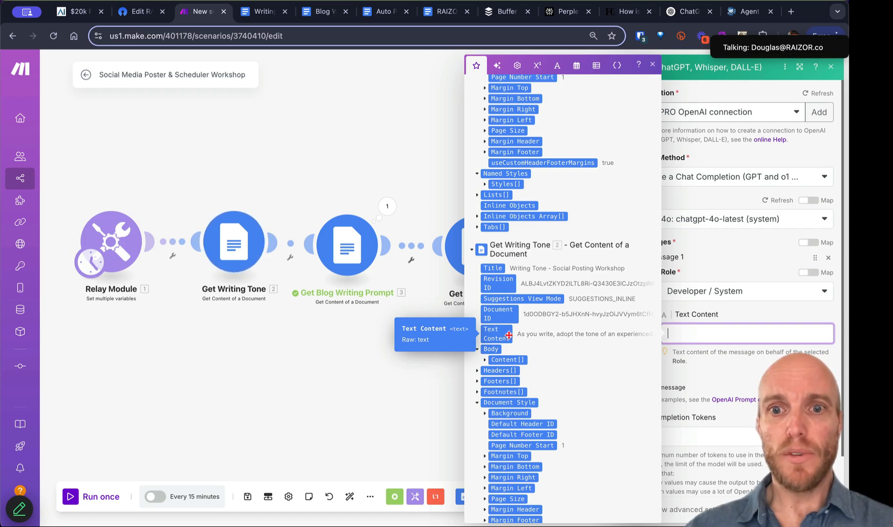
click(498, 334)
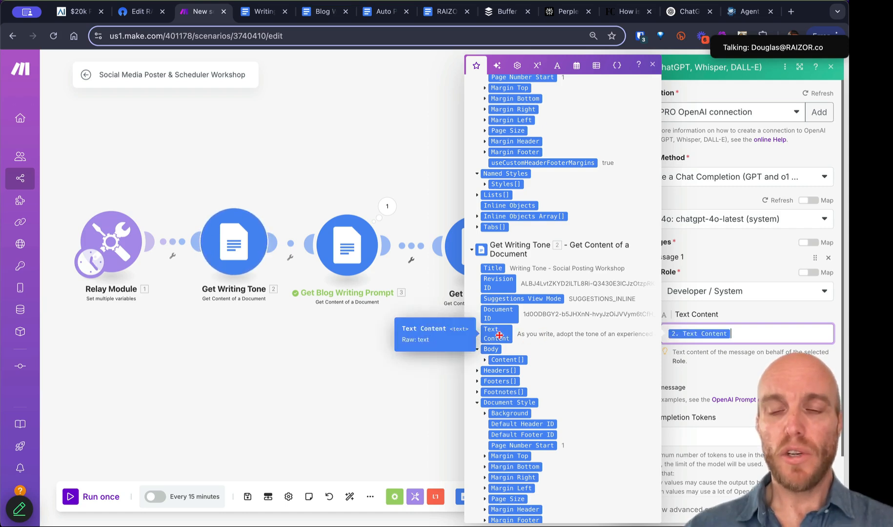
click(735, 265)
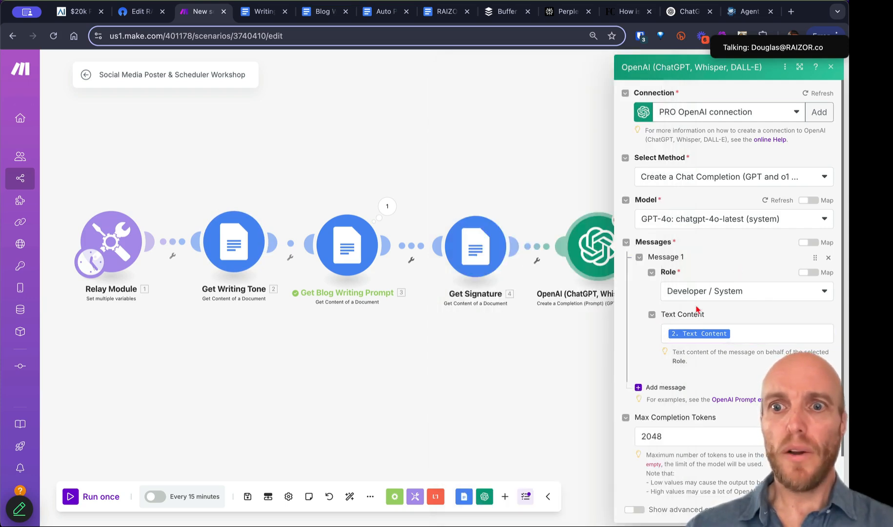
Step: Add Message 2 as Developer / System and map Relay Module's Original Article into its Text Content
click(658, 388)
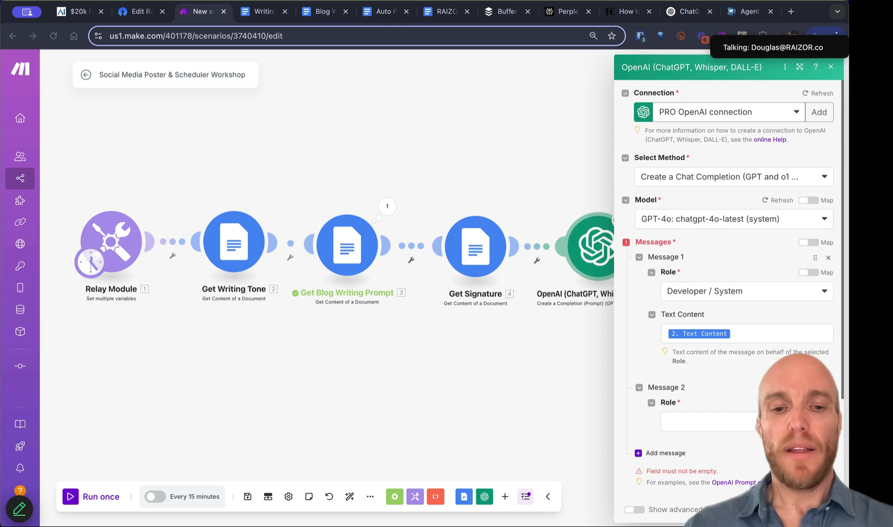
click(703, 421)
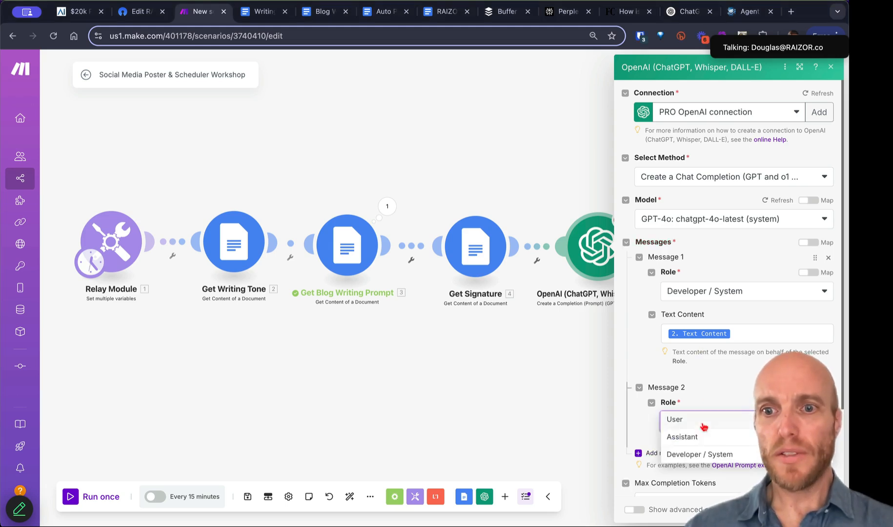
click(700, 456)
scroll(698, 391, down, 4)
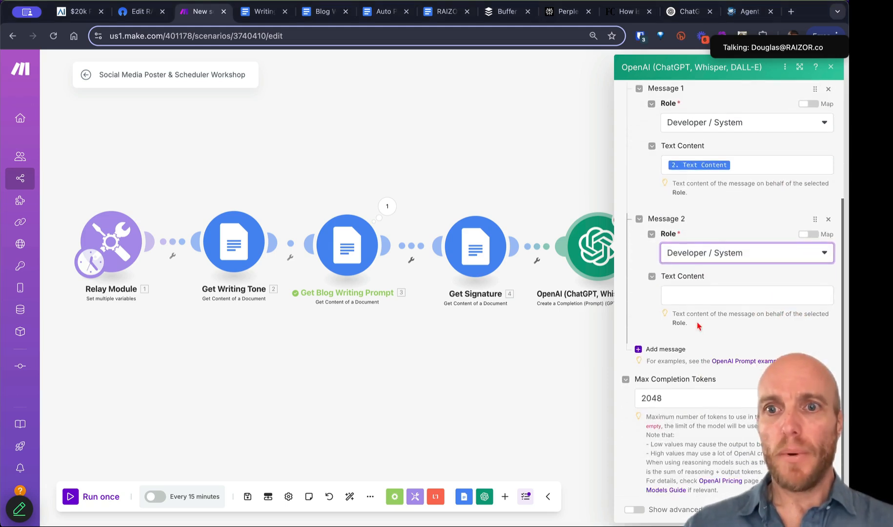
click(692, 295)
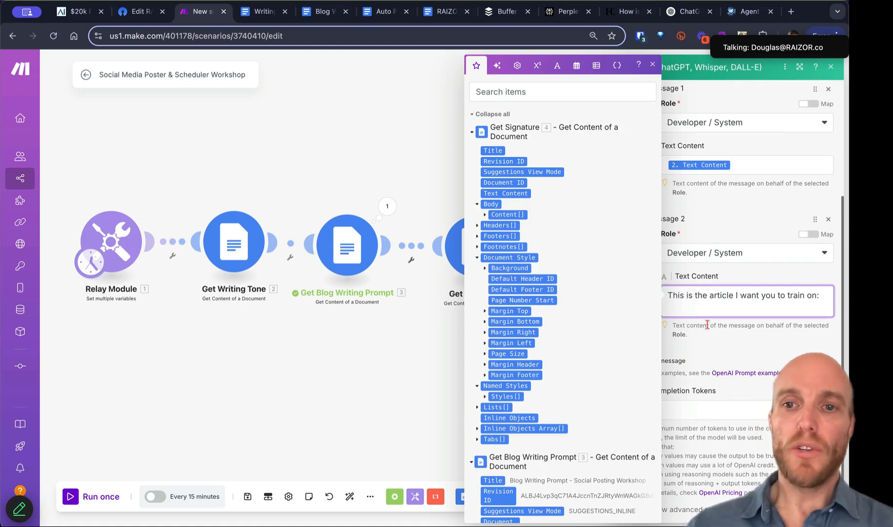
scroll(557, 366, down, 5)
scroll(557, 366, up, 5)
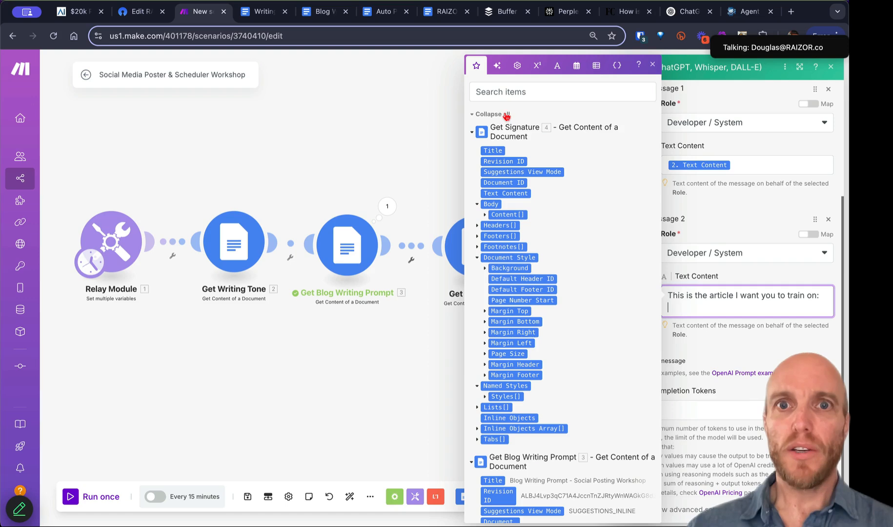
click(507, 115)
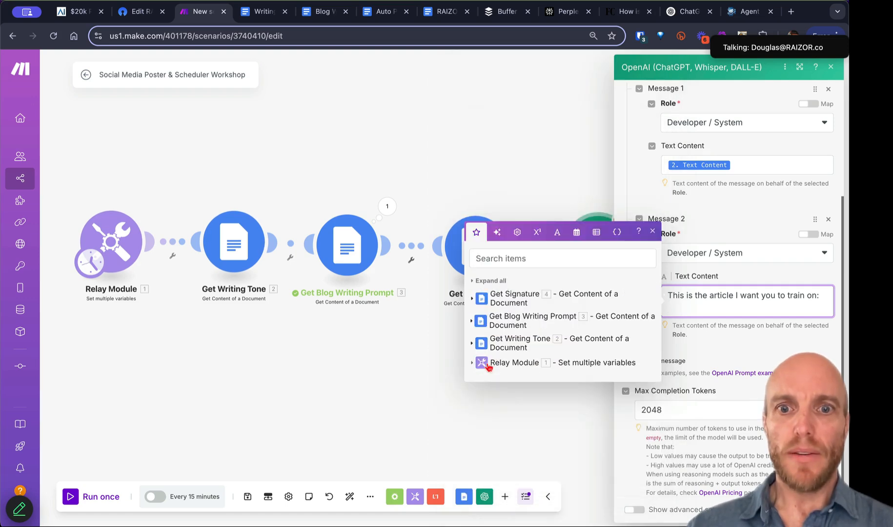
click(493, 363)
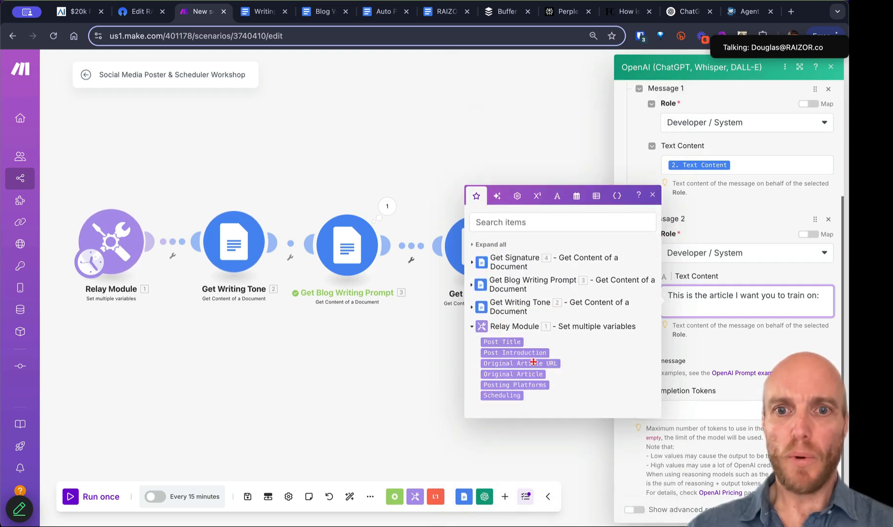
click(524, 374)
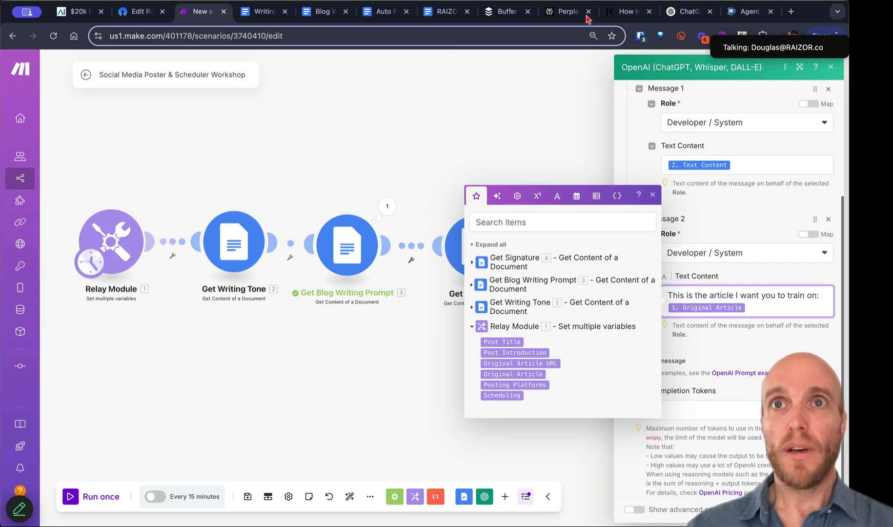
click(552, 123)
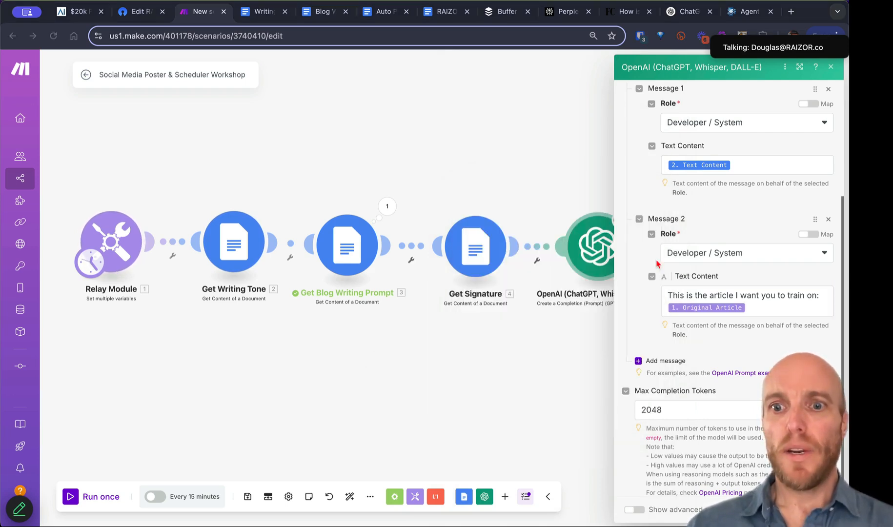
Step: Add Message 3 with role User, mapping Get Blog Writing Prompt's Text Content into it
click(681, 360)
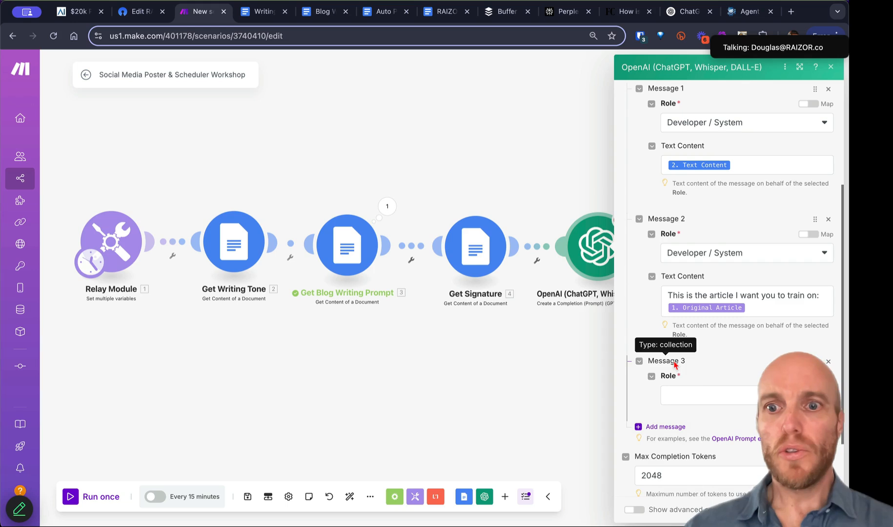
click(700, 393)
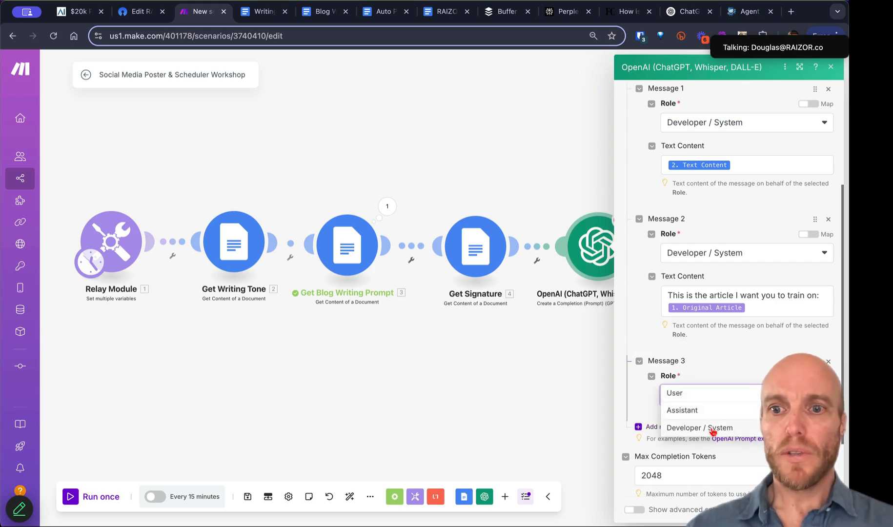
click(713, 429)
click(713, 395)
click(705, 396)
click(692, 434)
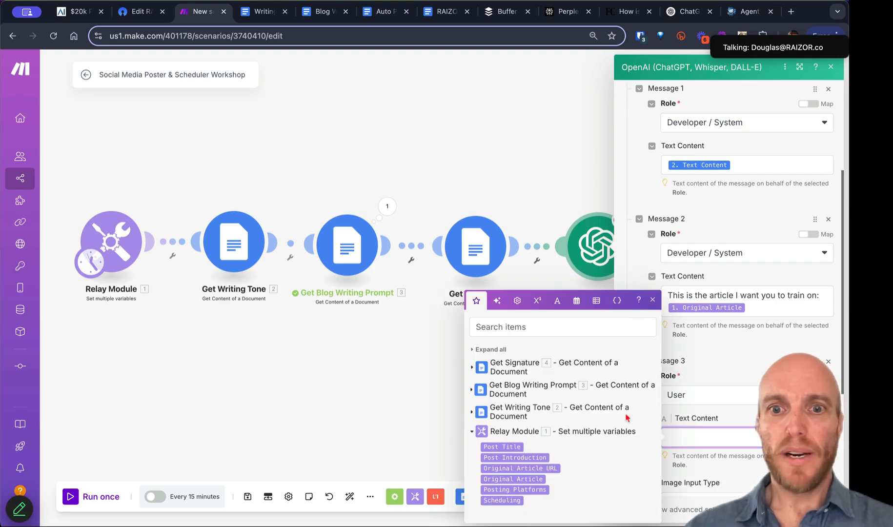
click(476, 390)
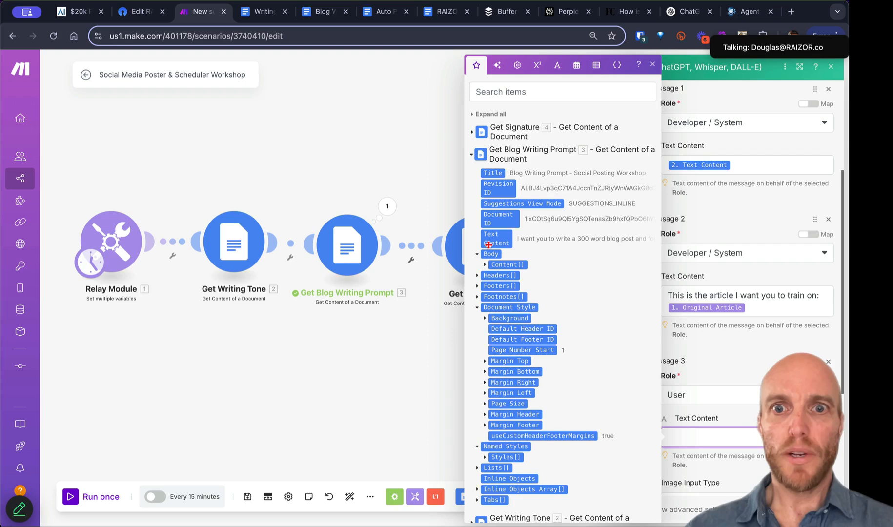
click(493, 239)
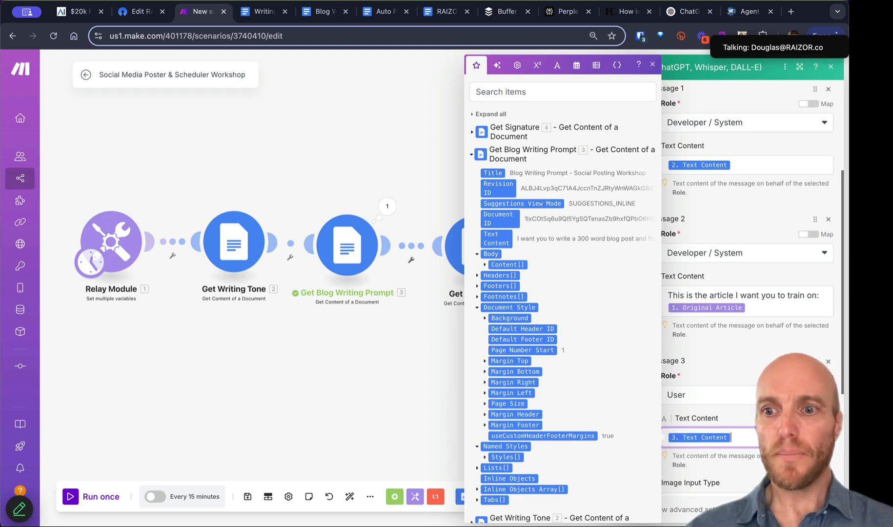
click(752, 371)
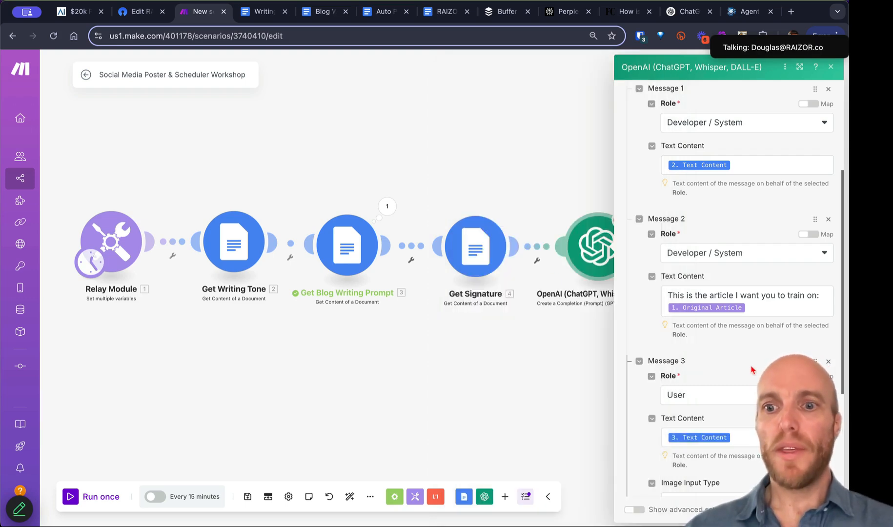
scroll(752, 371, up, 4)
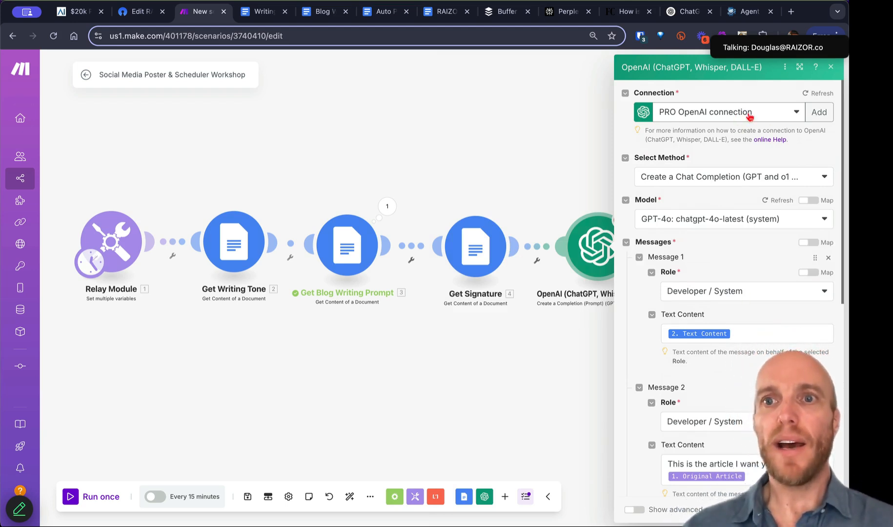
Step: Check the existing OpenAI connections, then start a new connection named My OpenAI connection
click(750, 117)
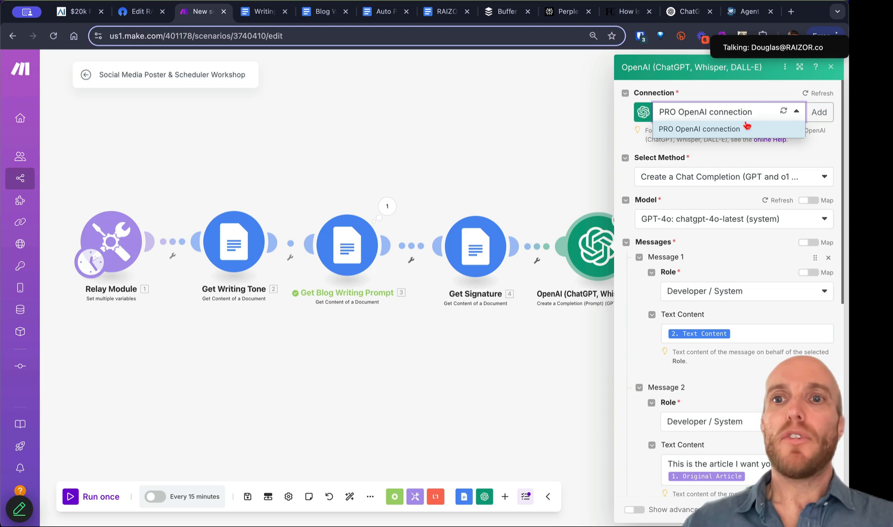
click(745, 96)
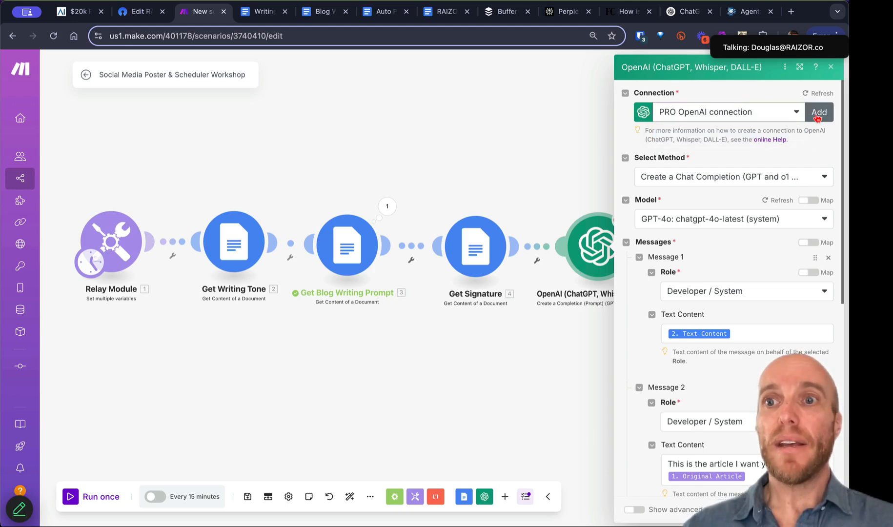
click(818, 115)
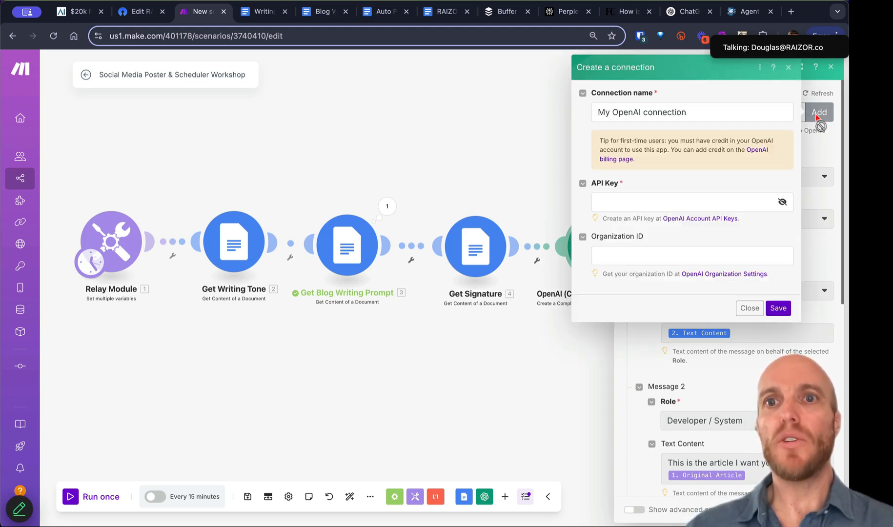
Step: Open openai.com in a new browser tab and choose the API Platform login
click(790, 13)
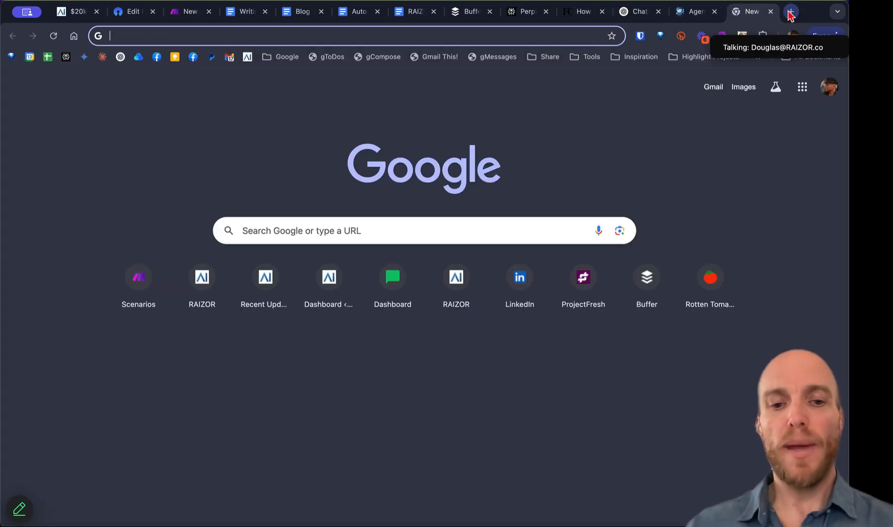
text(op)
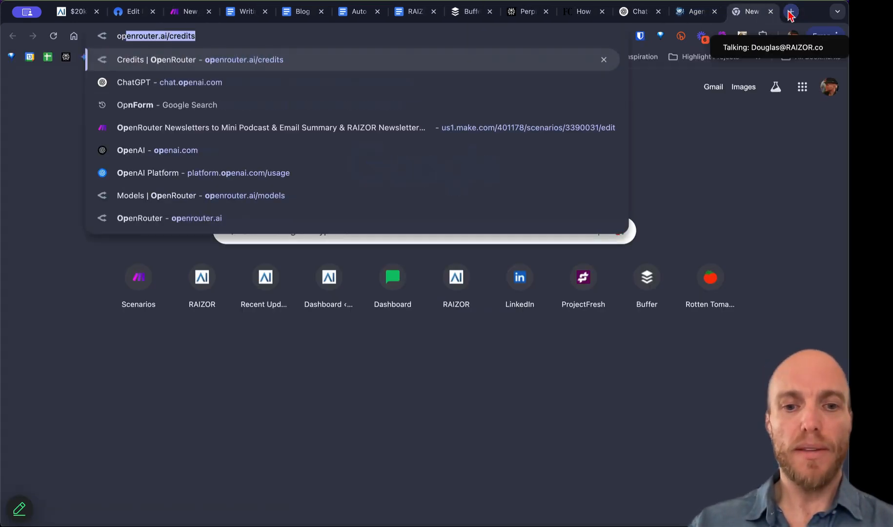
text(enai.c)
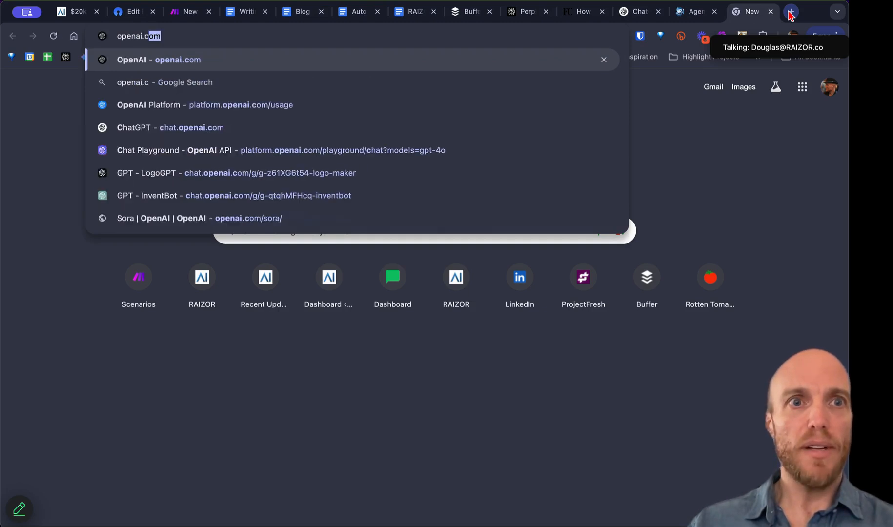
key(Return)
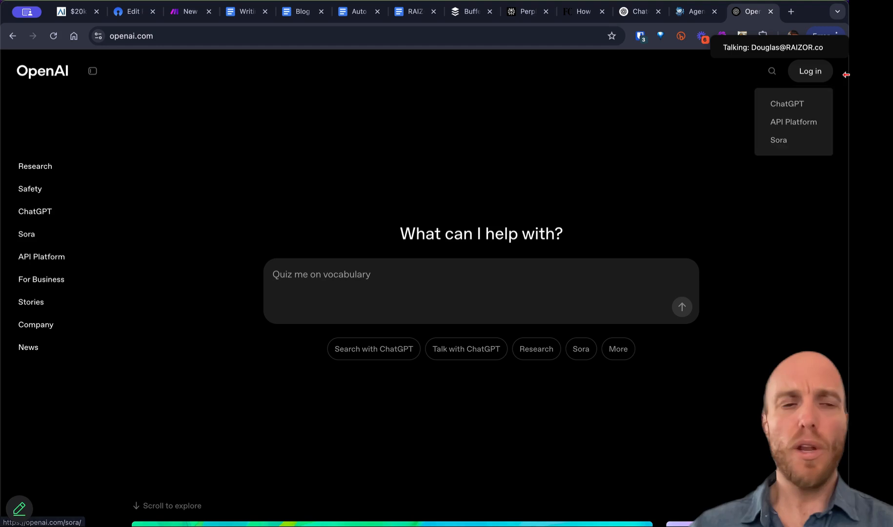
mouse_move(809, 70)
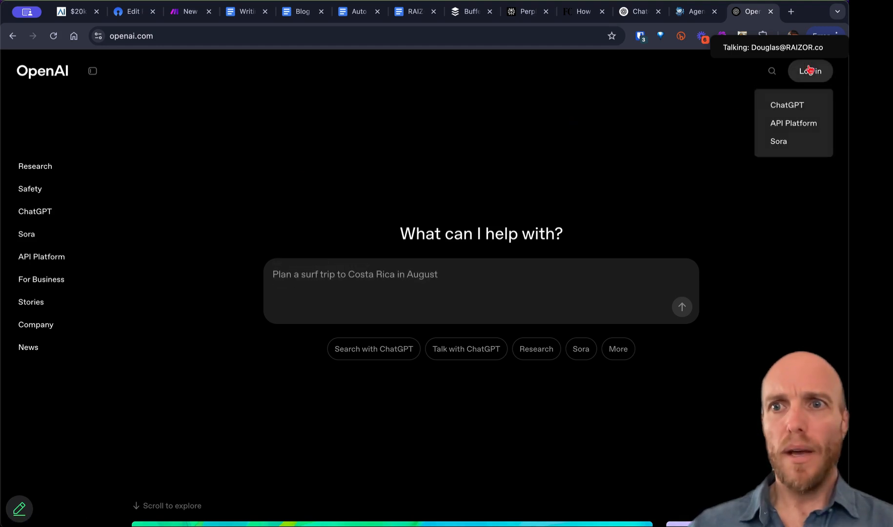
click(801, 124)
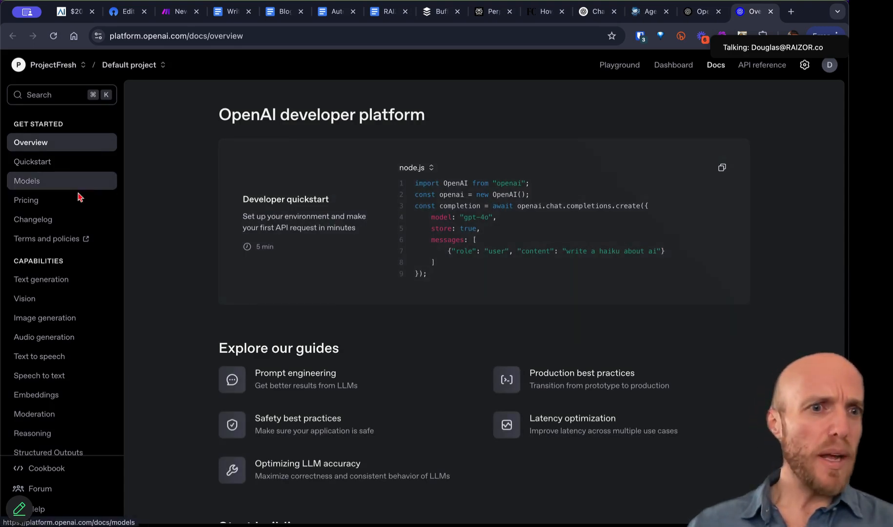
Step: Look over the OpenAI organization settings, billing balance and playground, then reach the API keys page
click(805, 69)
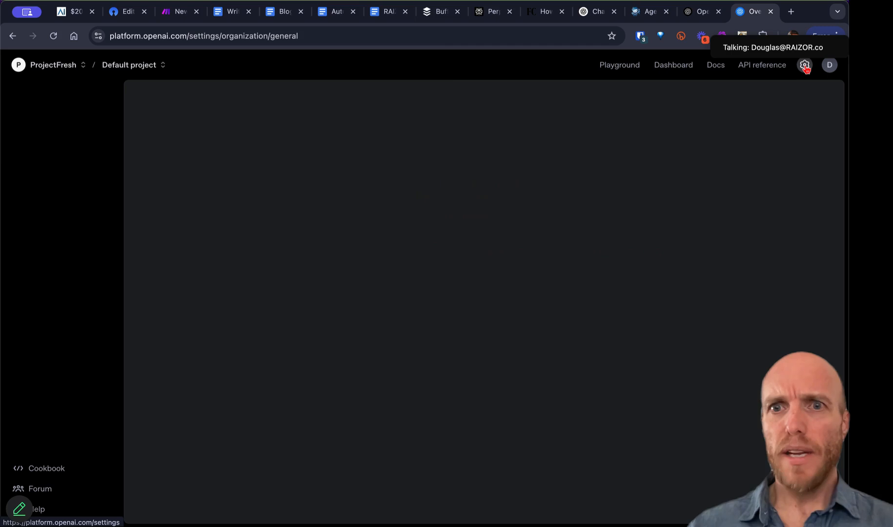
click(30, 263)
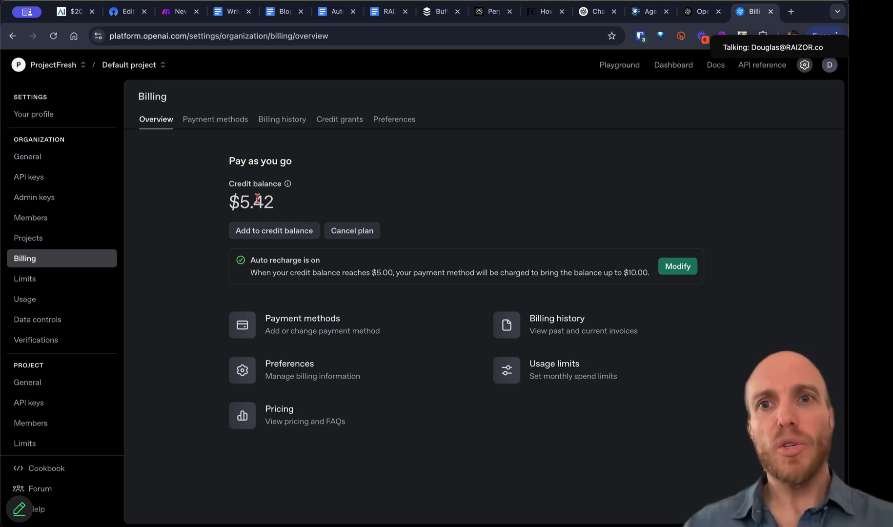
click(625, 68)
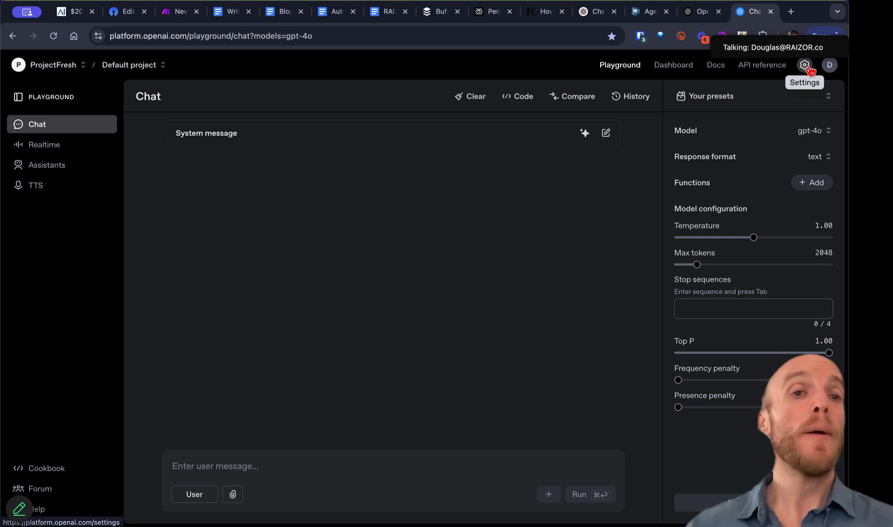
click(805, 66)
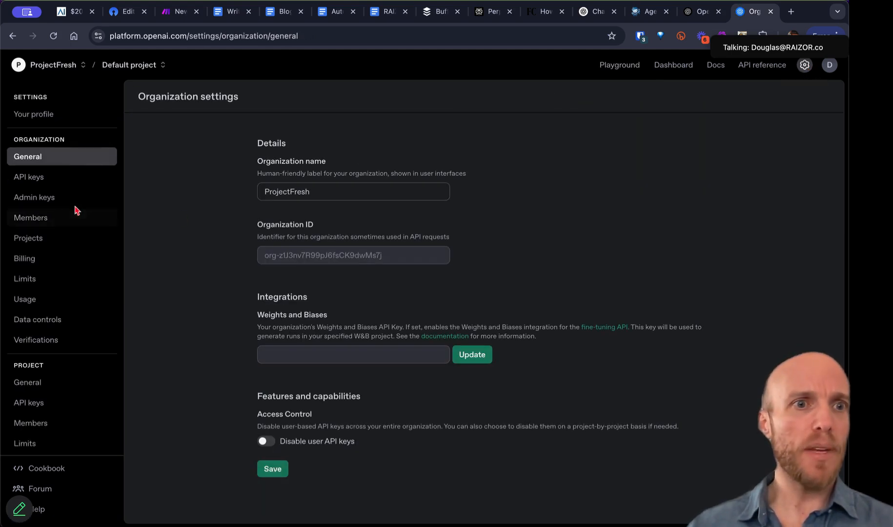
click(59, 184)
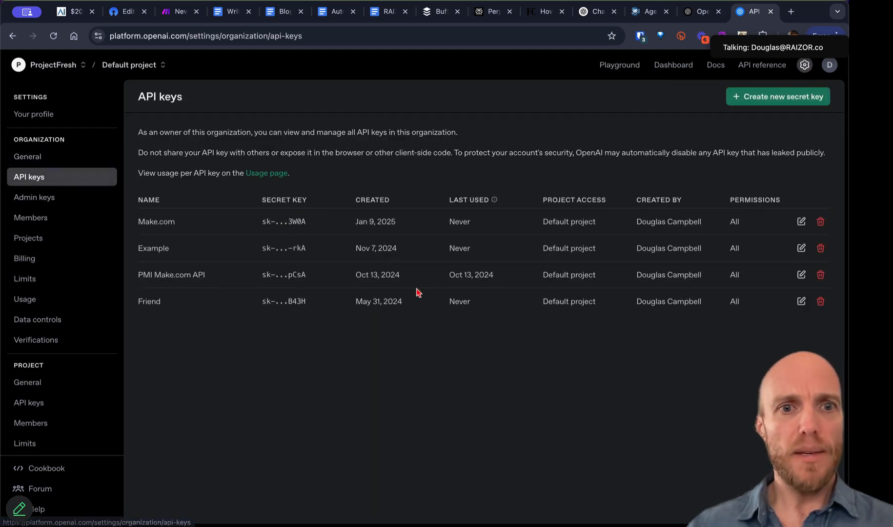
Step: Start a new OpenAI secret key, then cancel the form without creating it
click(781, 97)
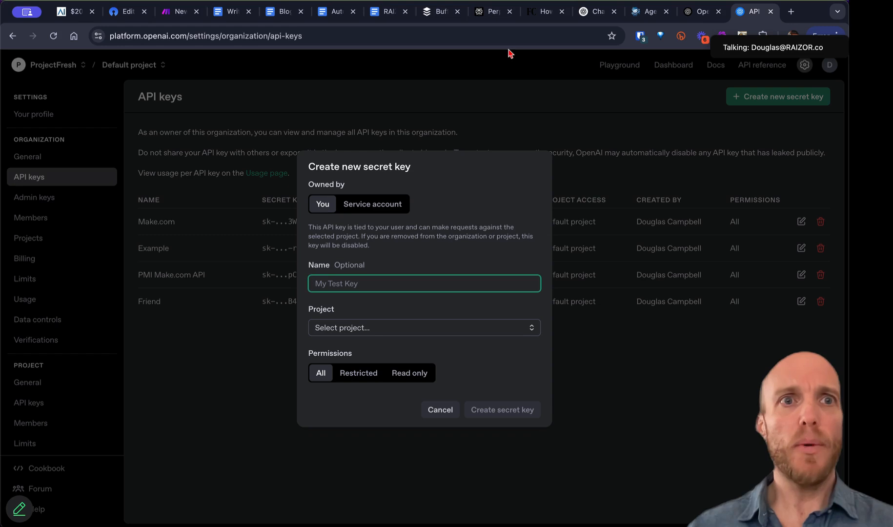
click(179, 12)
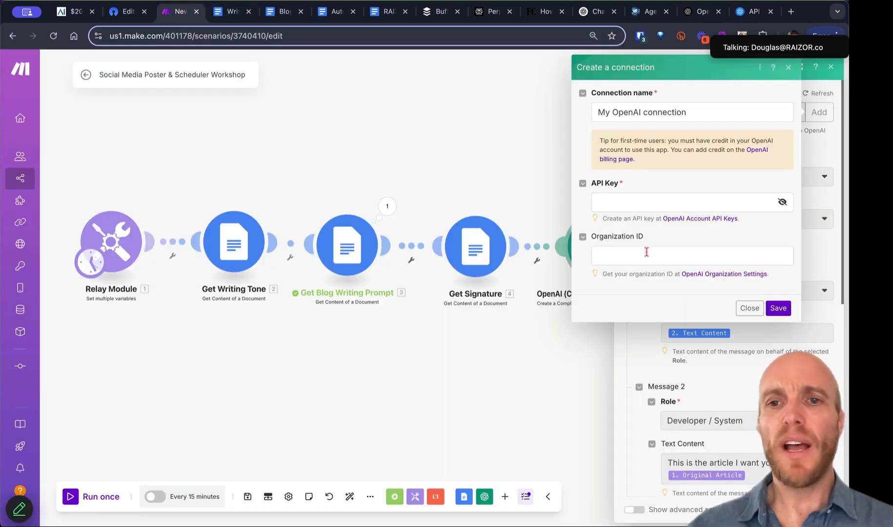
click(753, 12)
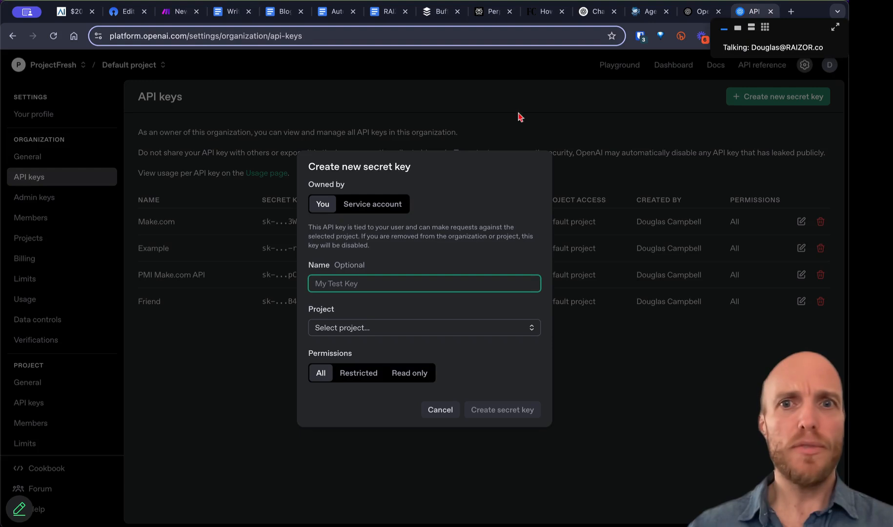
click(434, 412)
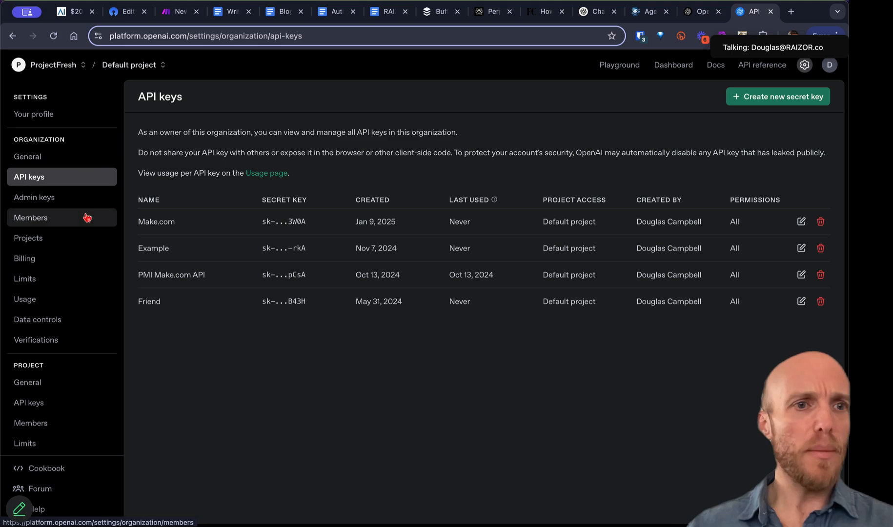
Step: Select the full Organization ID in organization settings and return to Make.com
click(804, 67)
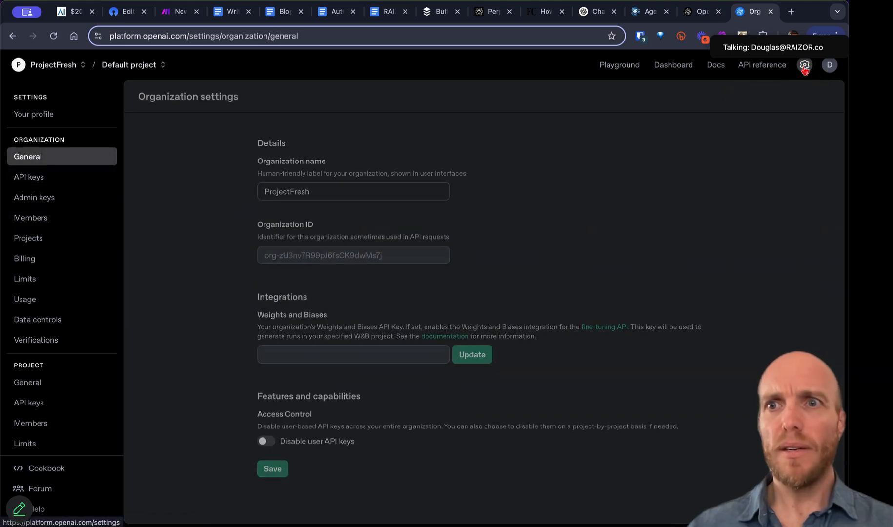
triple_click(309, 262)
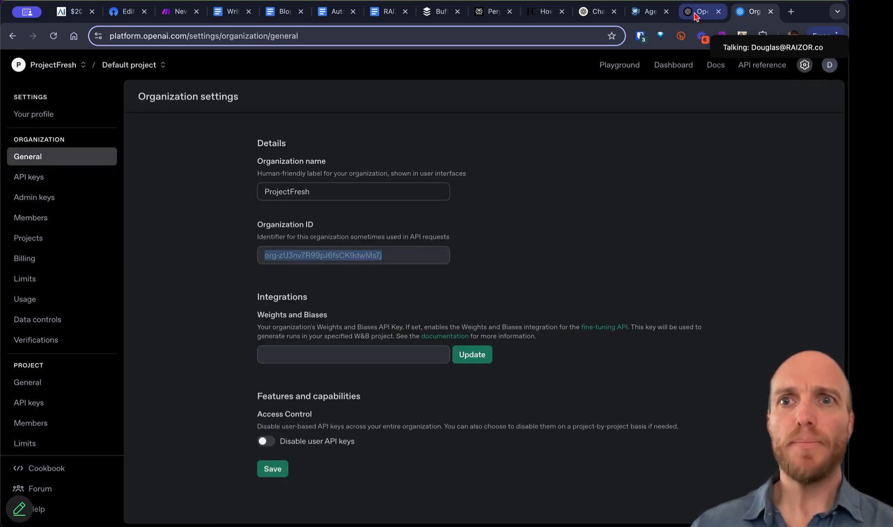
click(171, 10)
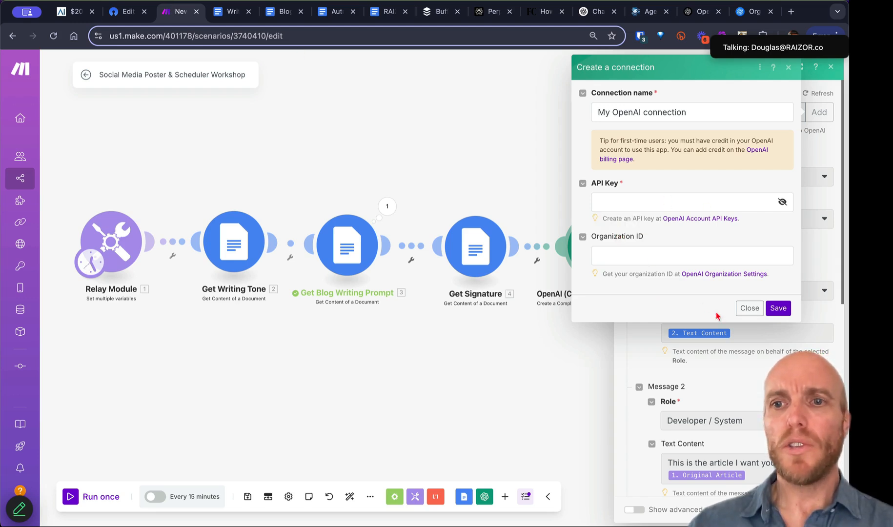
Step: Close the Create a connection dialog and the OpenAI module panel, keeping the PRO connection
click(750, 309)
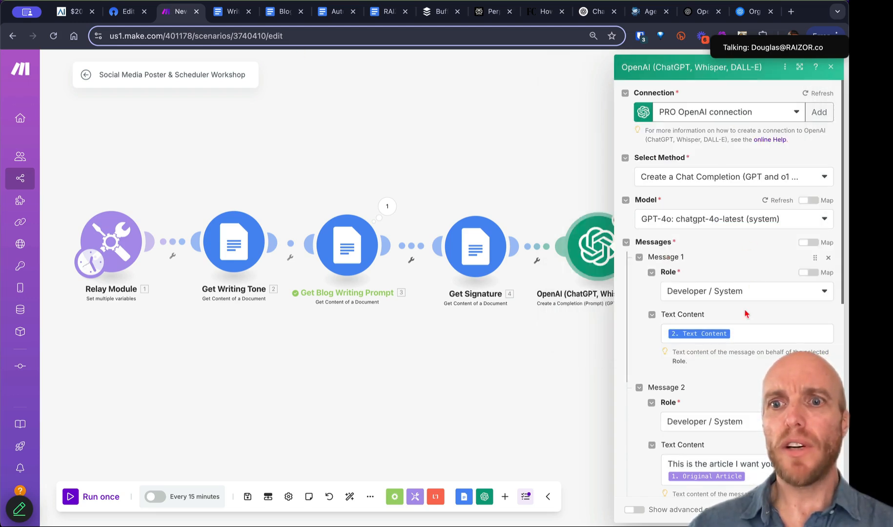
scroll(734, 366, down, 10)
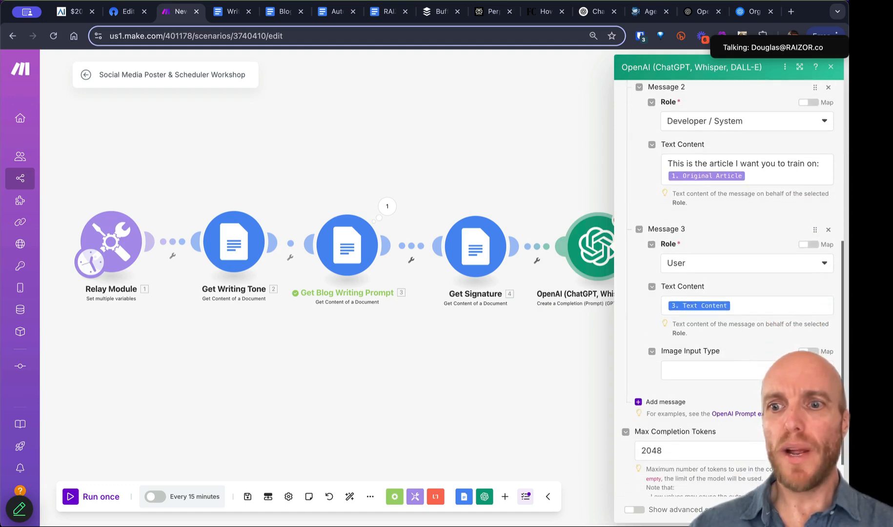
click(821, 510)
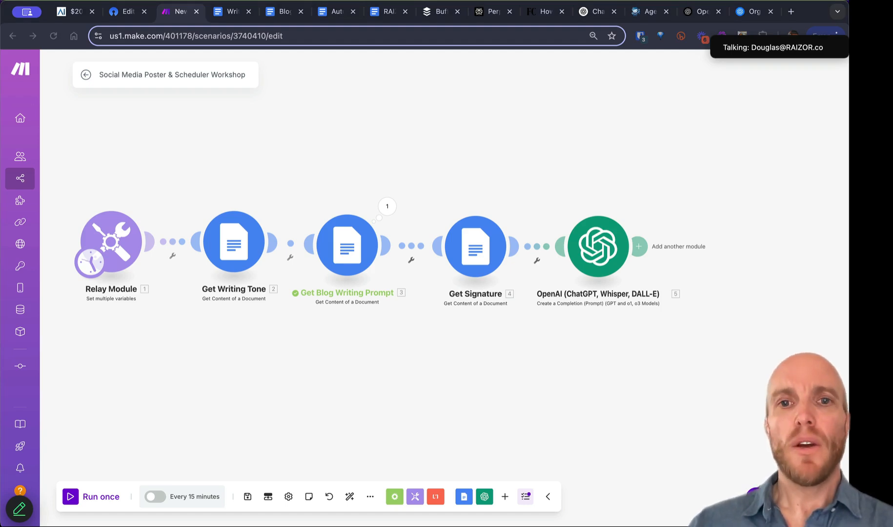
Step: Rename the OpenAI module to 'Write Blog Post'
right_click(609, 257)
click(642, 321)
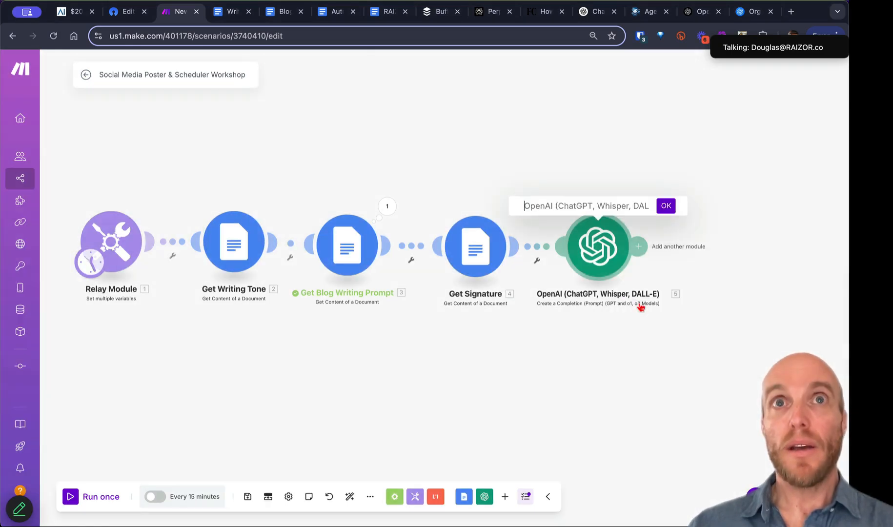
text(Write Blog Post)
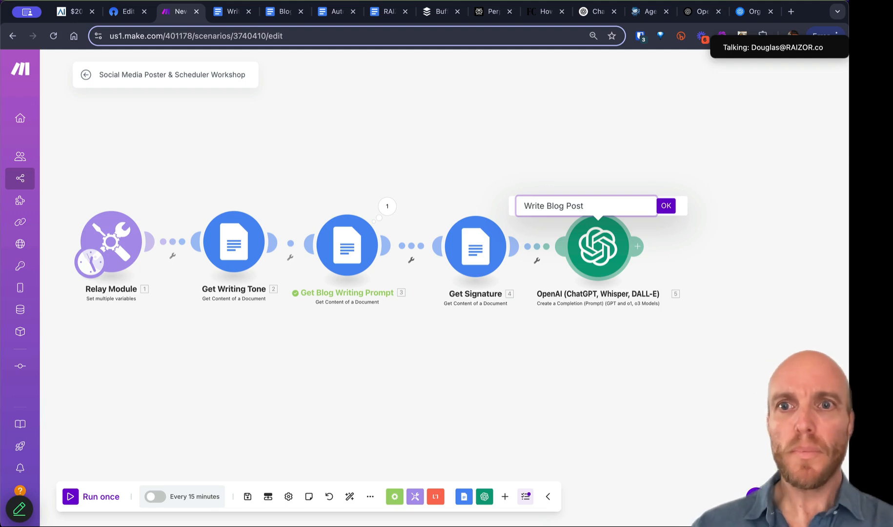
click(666, 206)
Step: Add an OpenAI Create a Completion module after it using the chatgpt-4o-latest model
drag(667, 205, 511, 224)
click(493, 251)
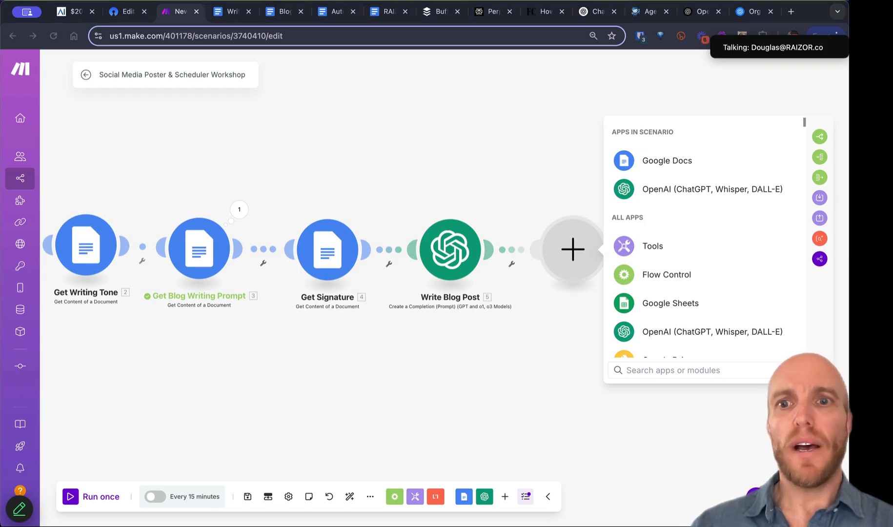
click(685, 190)
click(686, 278)
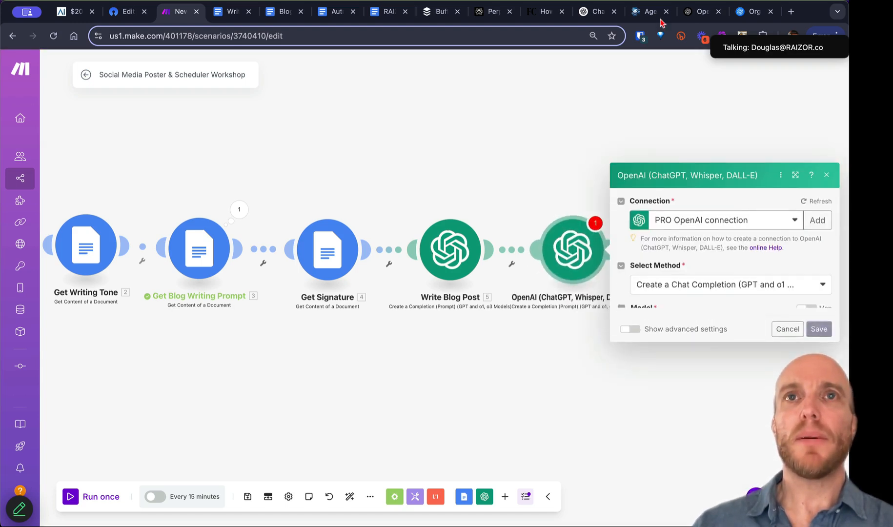
click(723, 248)
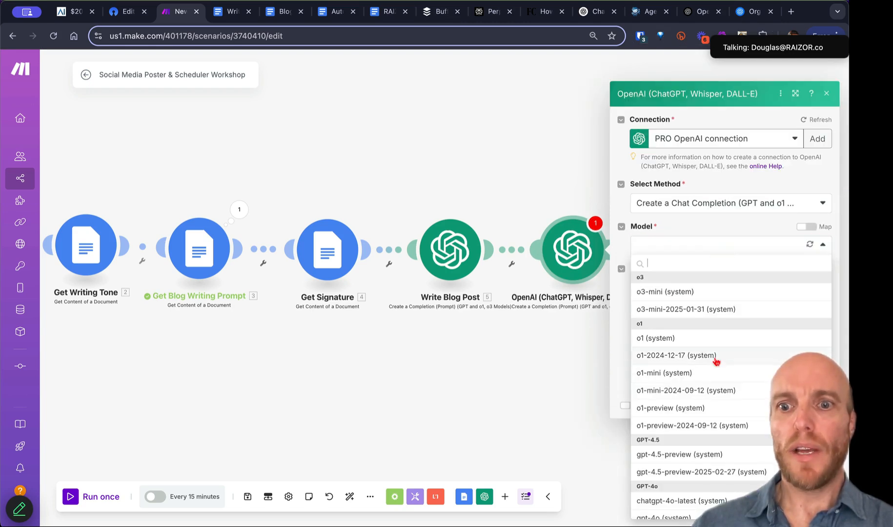
scroll(715, 357, down, 3)
click(691, 454)
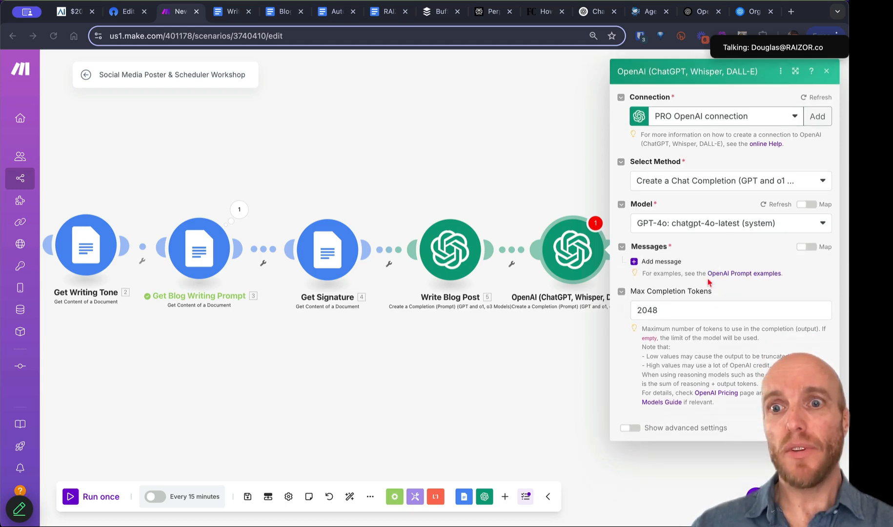
Step: Add a User message with the pasted 5-hashtag request and the blog post's mapped Result
click(659, 262)
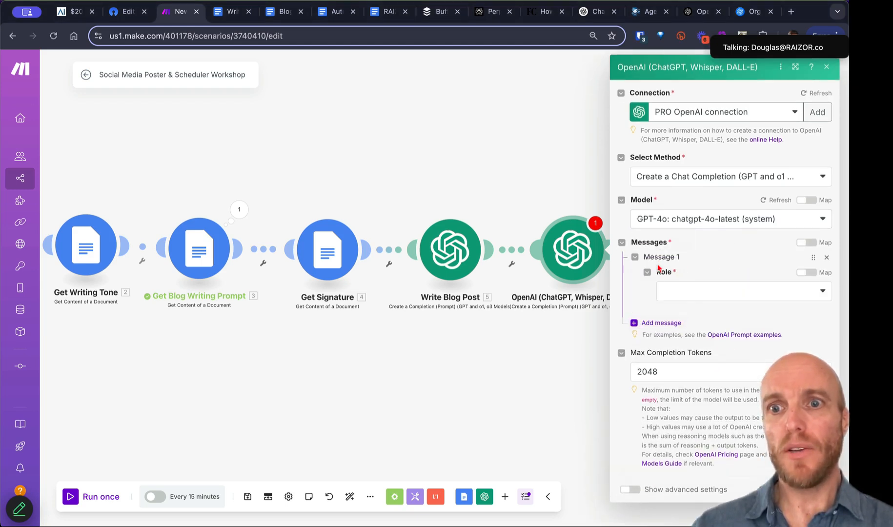
click(689, 291)
click(693, 307)
click(695, 333)
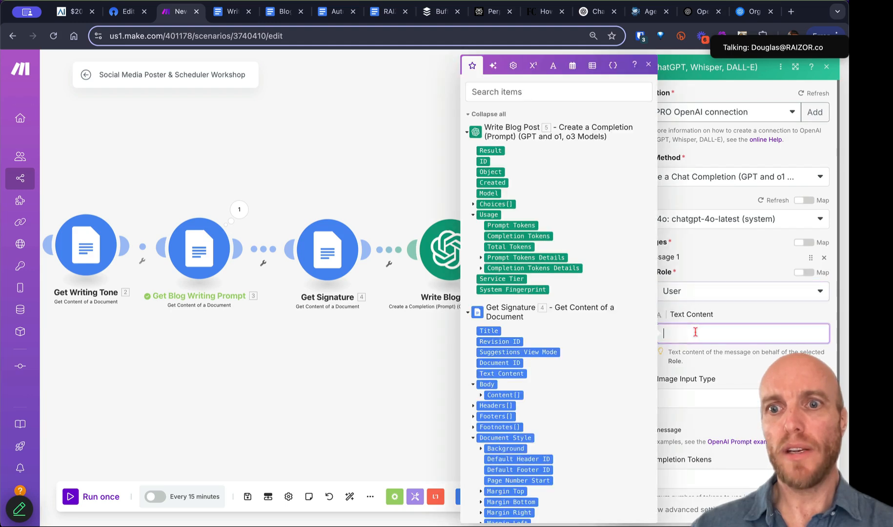
text(Create 5 strategic hashtags for this post:)
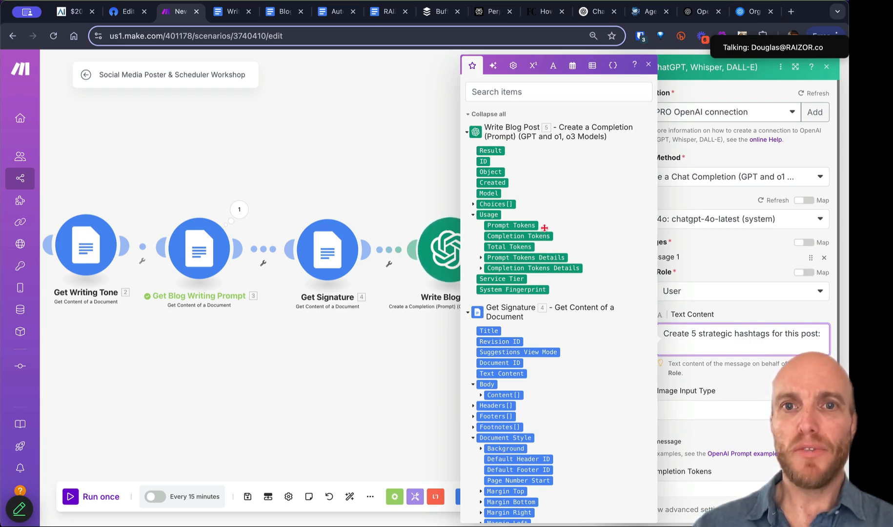
click(490, 150)
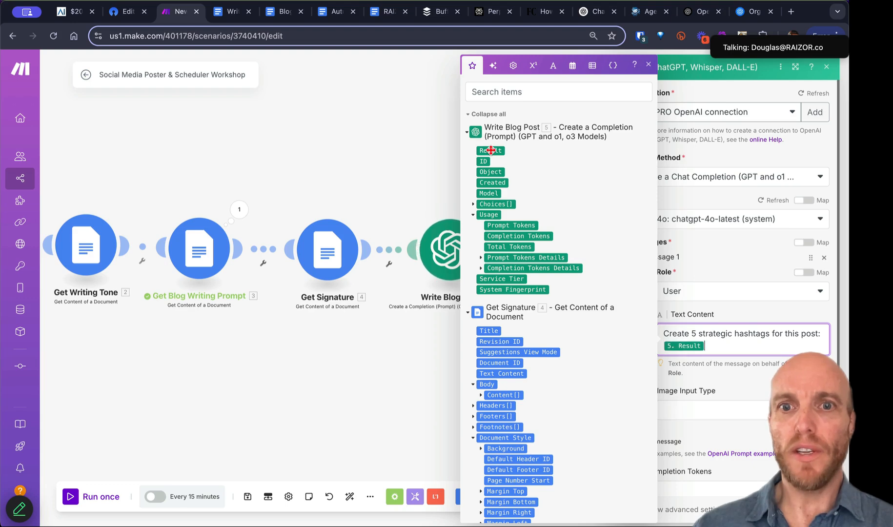
drag(397, 314, 244, 326)
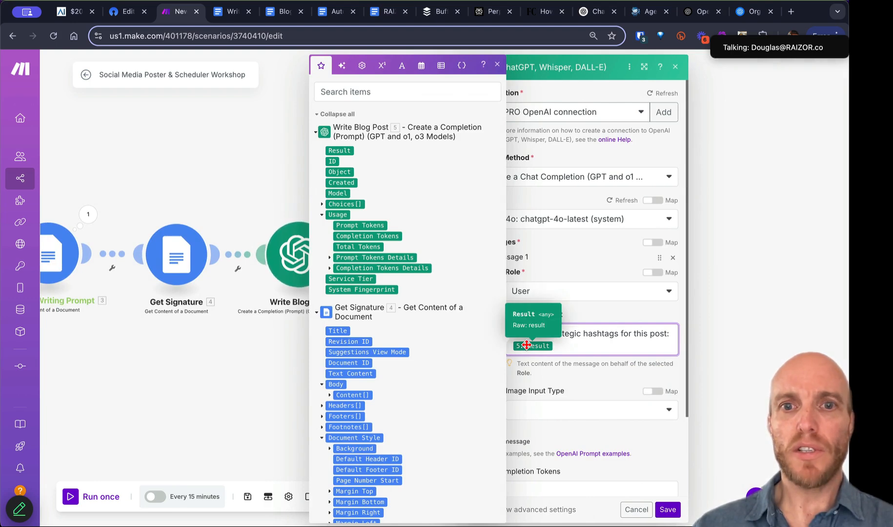
click(499, 66)
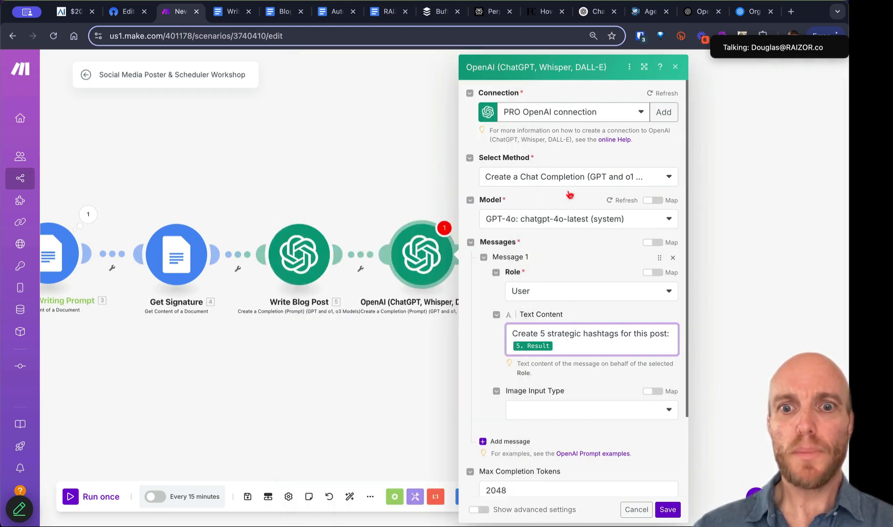
scroll(634, 439, down, 3)
Step: Save the hashtag module and the scenario, then Run once to test all six modules
click(668, 515)
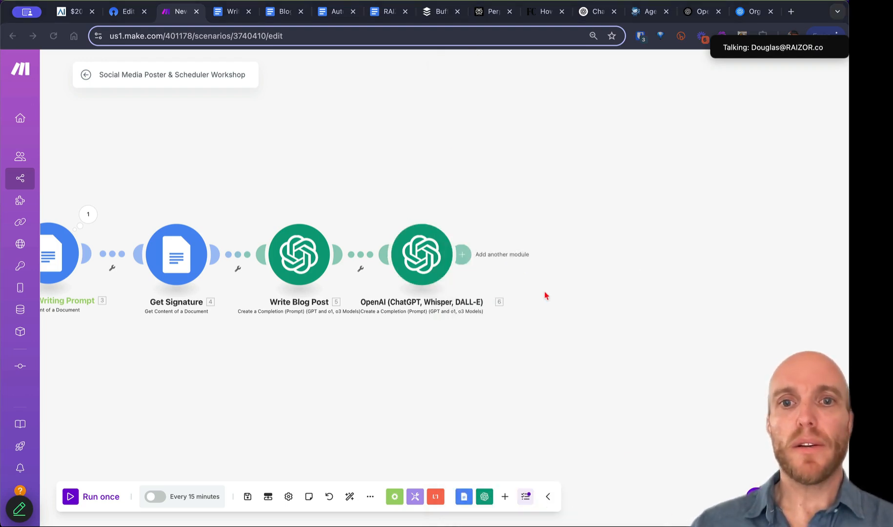
scroll(502, 326, down, 5)
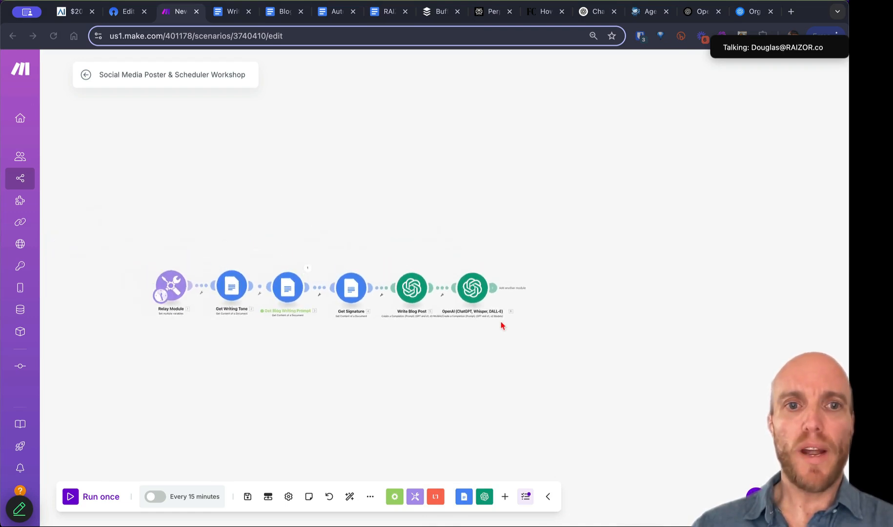
click(248, 497)
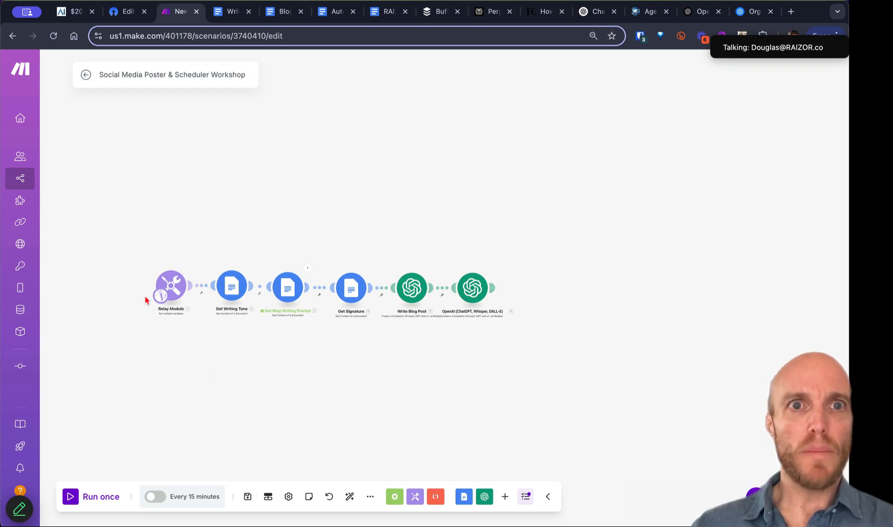
click(105, 500)
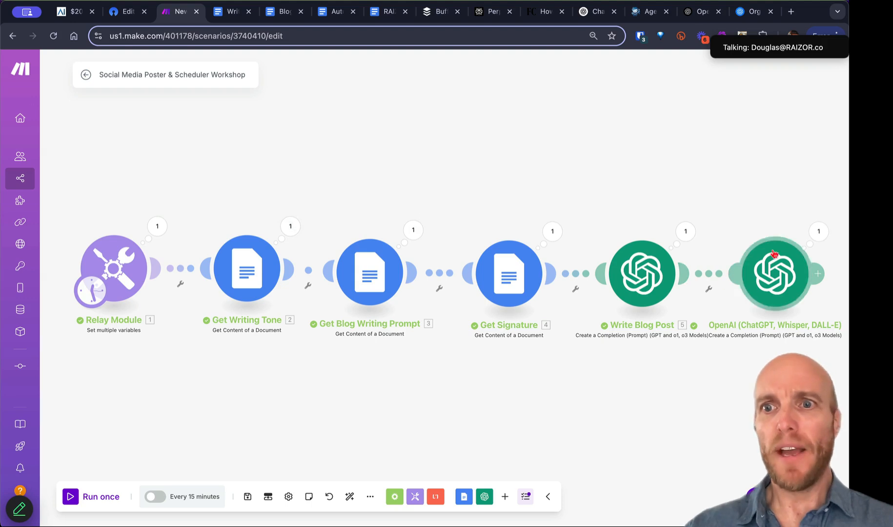
click(686, 231)
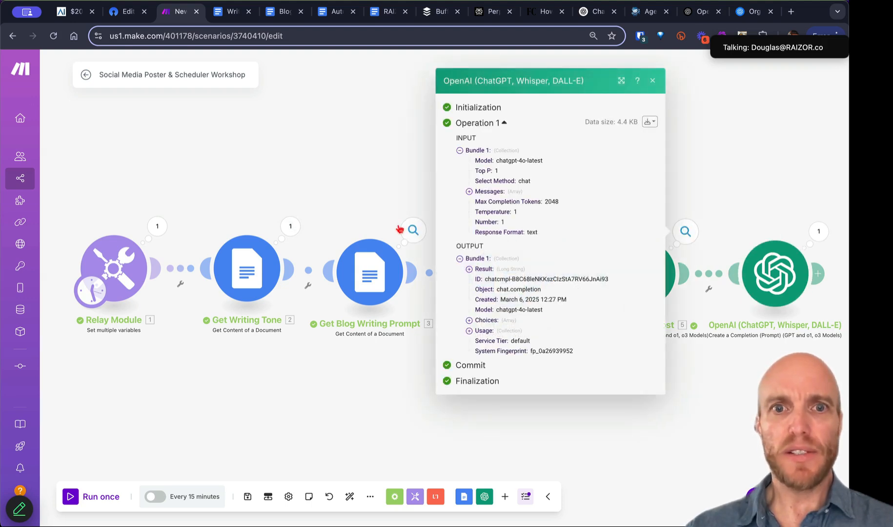
click(412, 231)
click(684, 238)
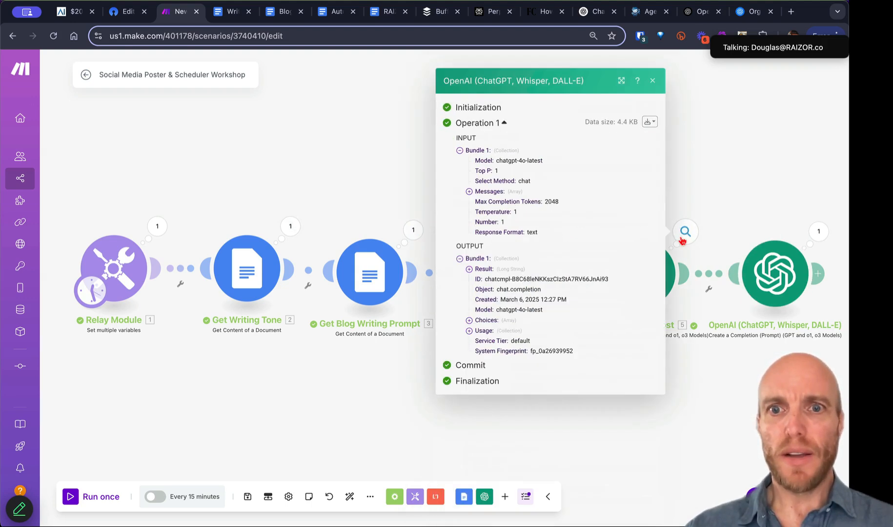
click(469, 269)
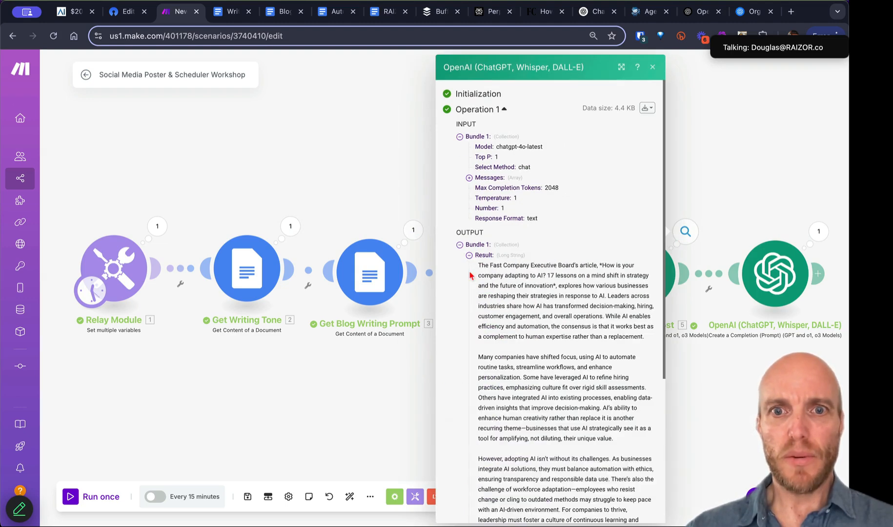
scroll(574, 371, down, 5)
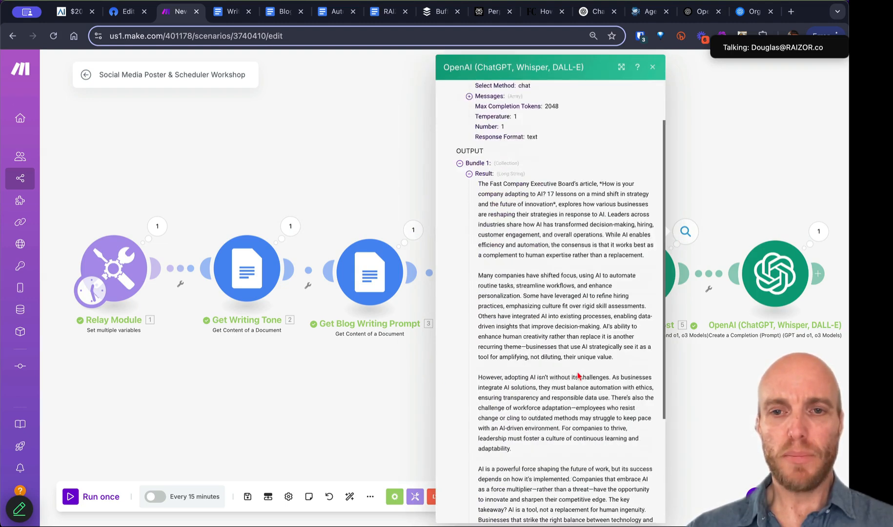
click(654, 70)
scroll(604, 184, right, 5)
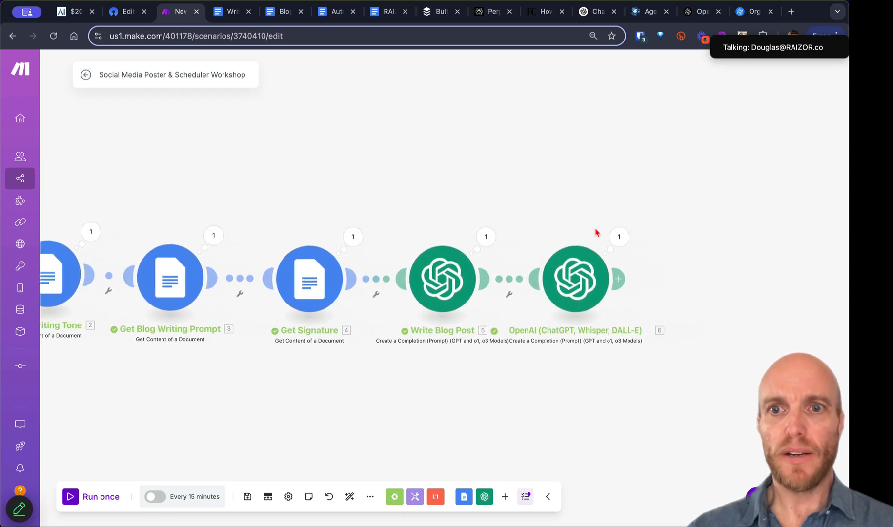
click(619, 238)
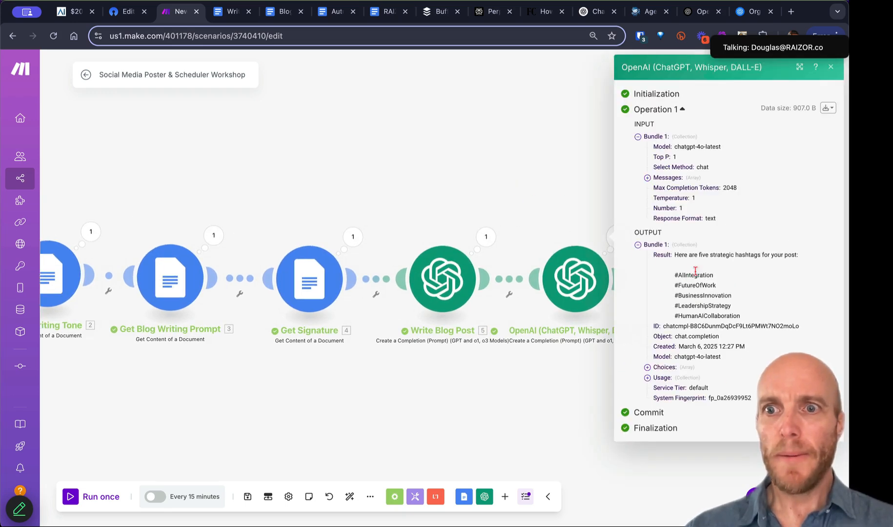
drag(675, 255, 737, 310)
click(684, 254)
drag(681, 256, 688, 265)
click(512, 229)
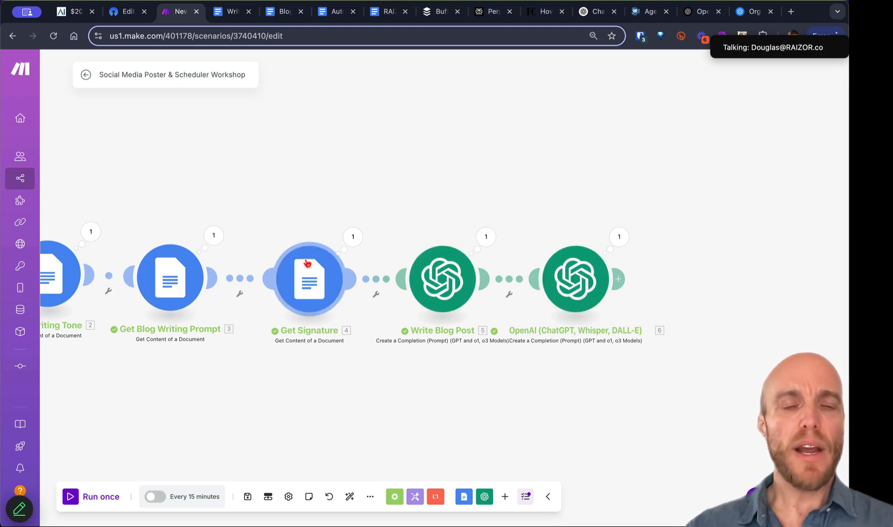
drag(248, 235, 419, 235)
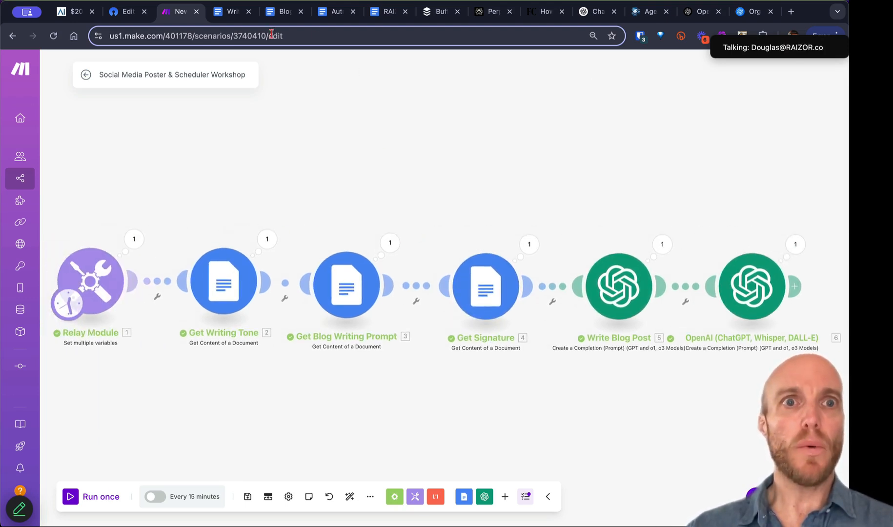
Step: Add a Blog Writing Prompt bullet: no summary or context, 'just give me the info I want', and copy it
click(229, 12)
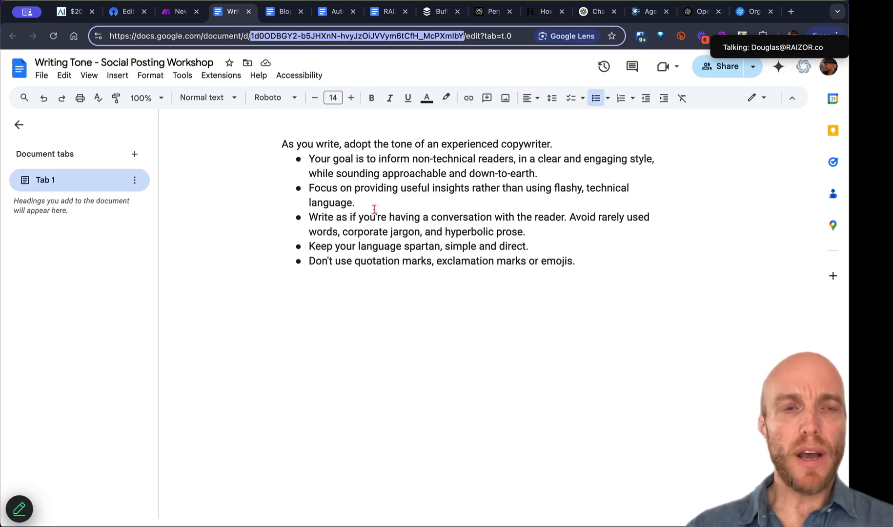
click(276, 15)
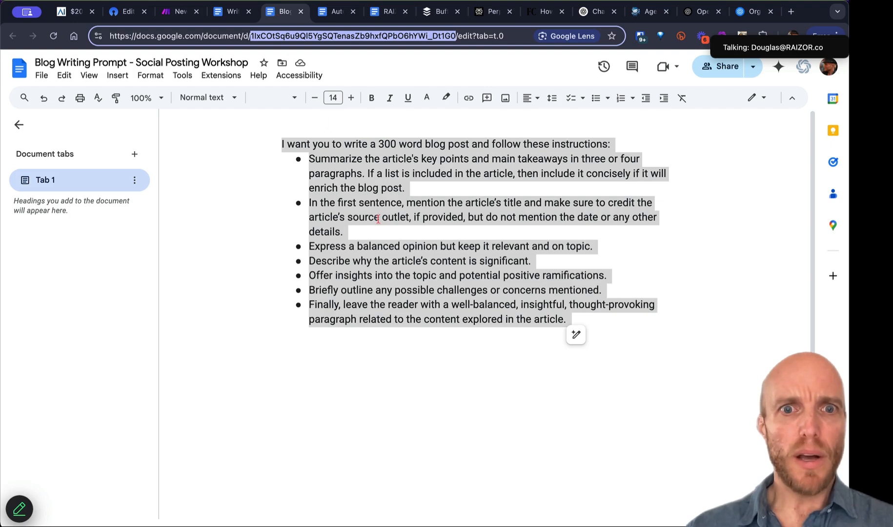
click(409, 315)
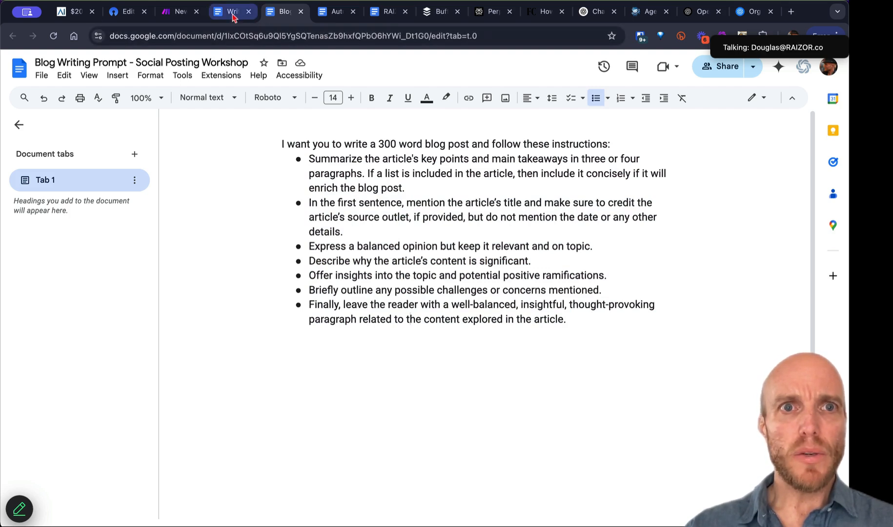
click(581, 320)
key(Return)
text(Don't includ)
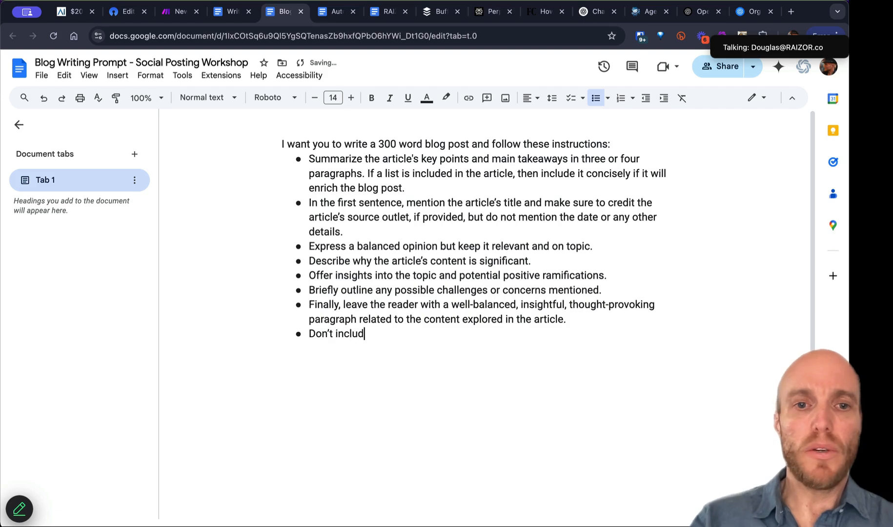
text(e any summ)
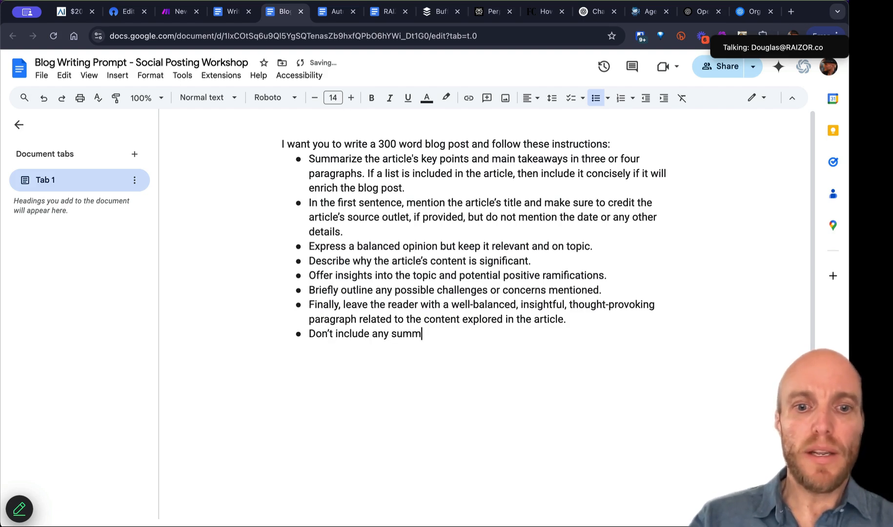
text(ary or context of what you;ve done, just give me the )
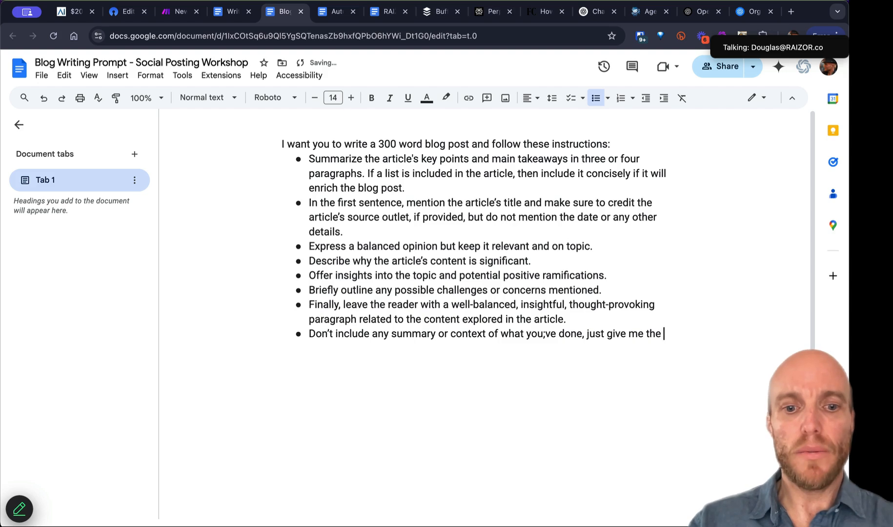
text(pla)
text(in)
key(shift+alt+Left)
key(shift+alt+Left)
text(the in)
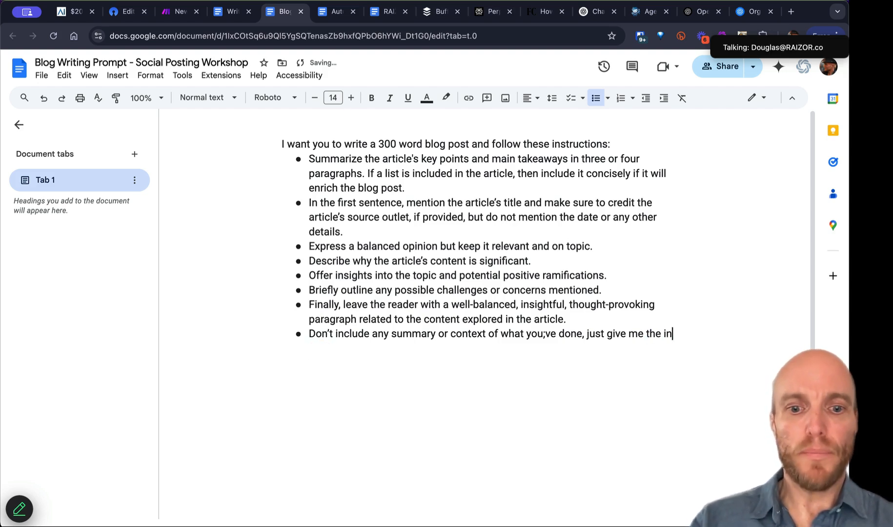
text(fo I want.)
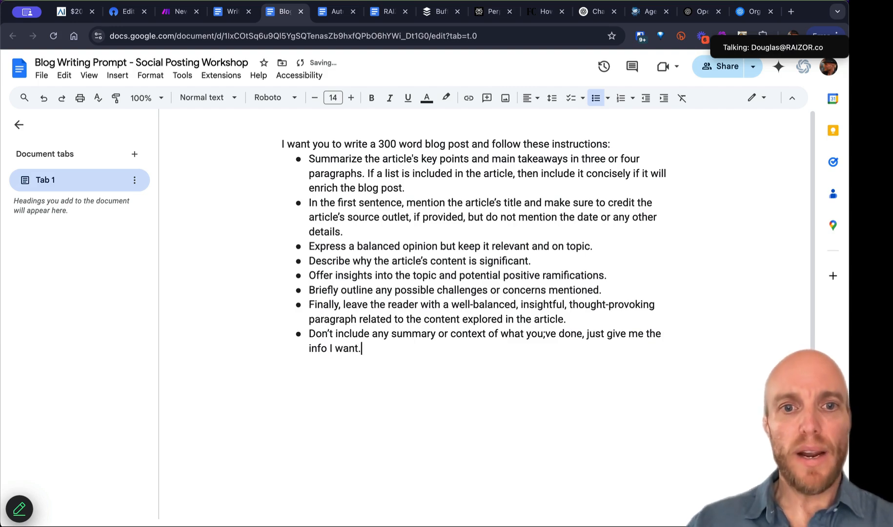
triple_click(306, 338)
key(ctrl+c)
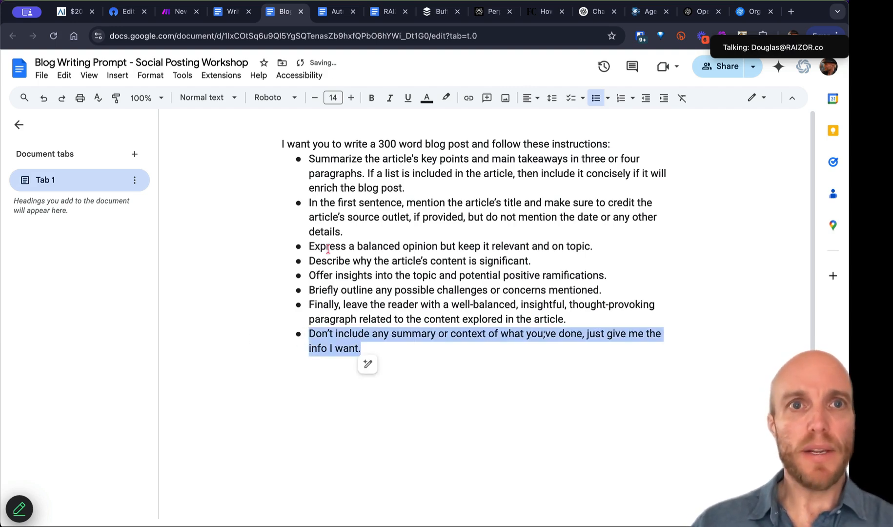
Step: Paste the same instruction as a new bullet below the emojis line in Writing Tone
click(229, 17)
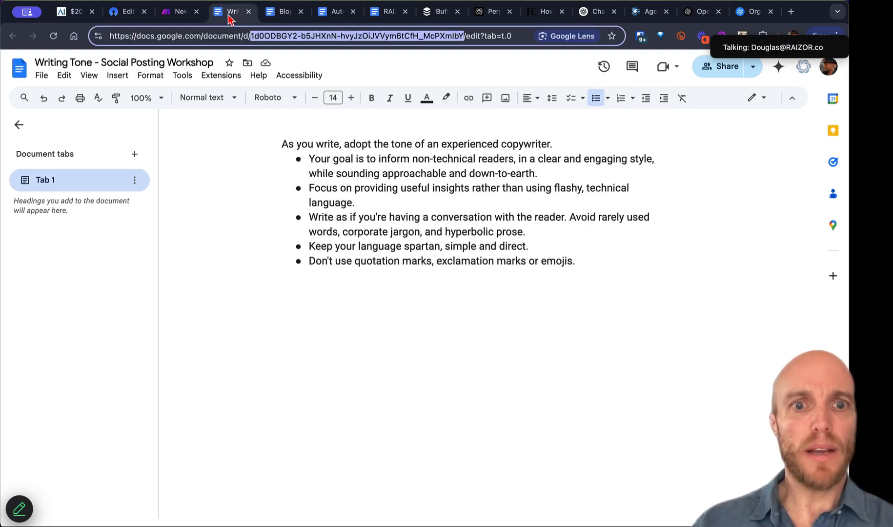
click(598, 262)
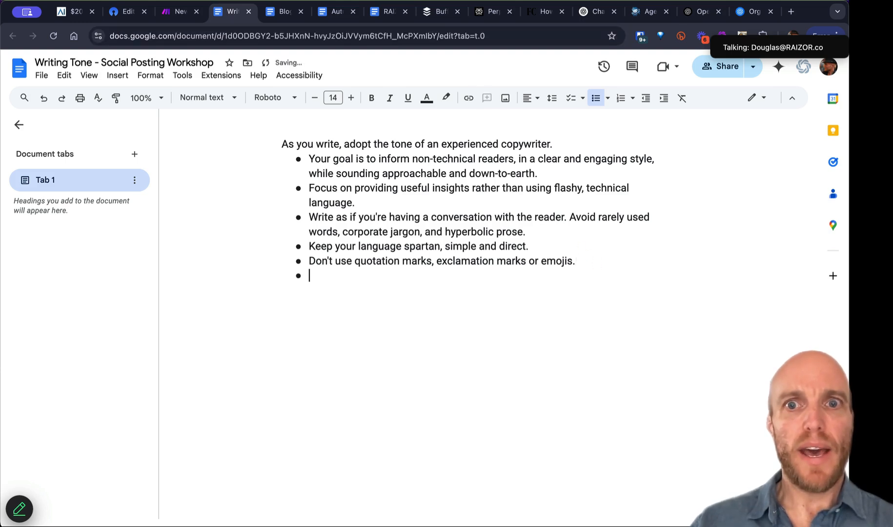
key(Return)
key(ctrl+v)
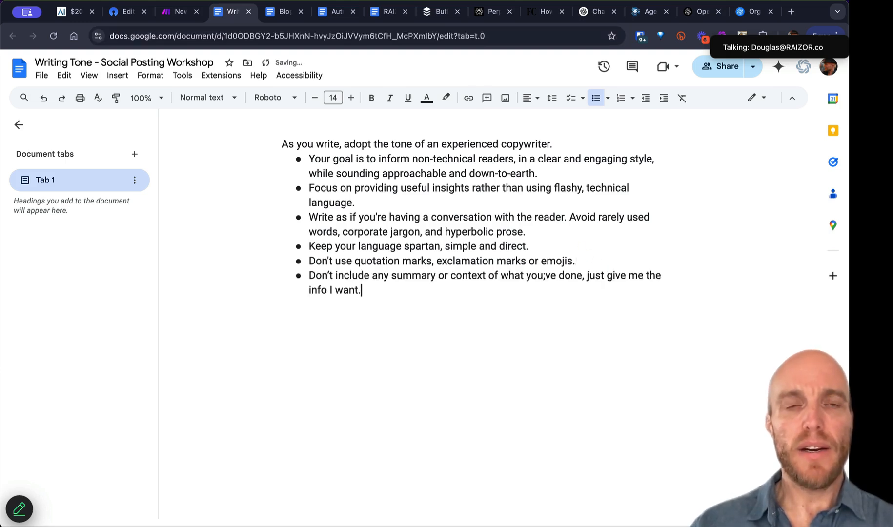
click(176, 12)
Step: Append the no-summary, 'just give me the info I want' sentence to the hashtag module's Text Content
click(795, 244)
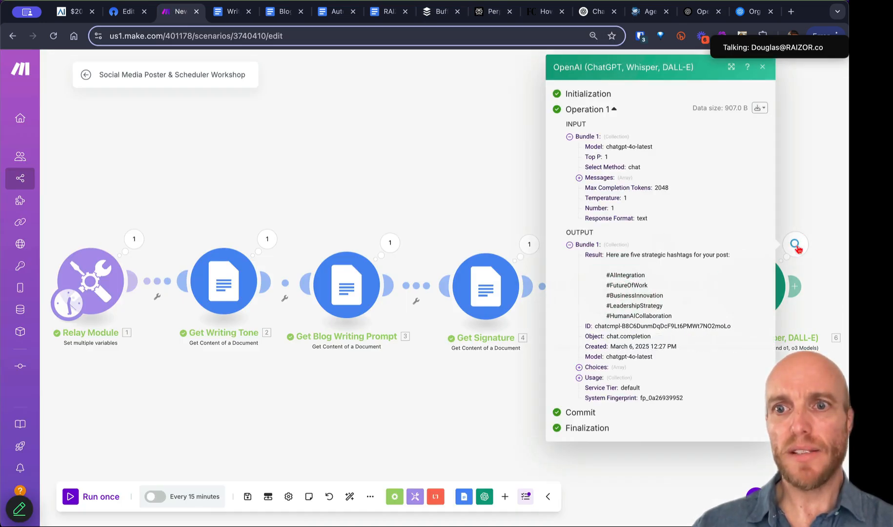
click(771, 306)
click(761, 305)
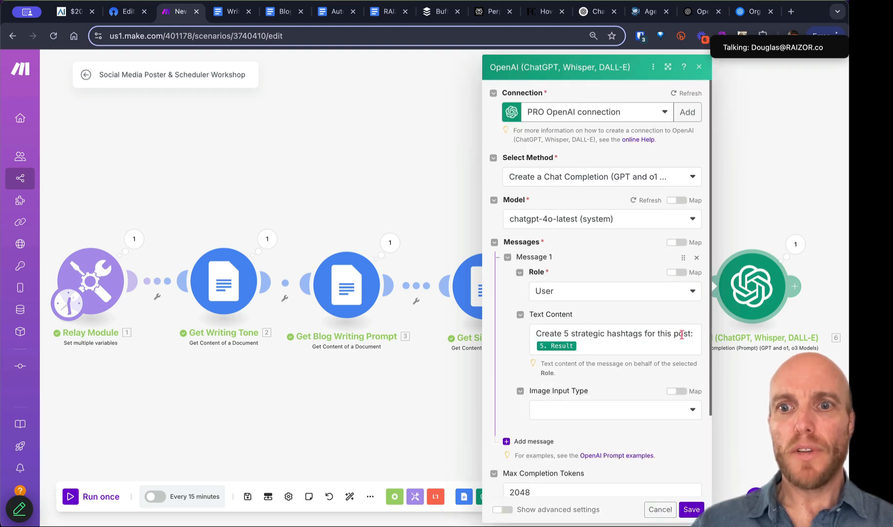
click(692, 334)
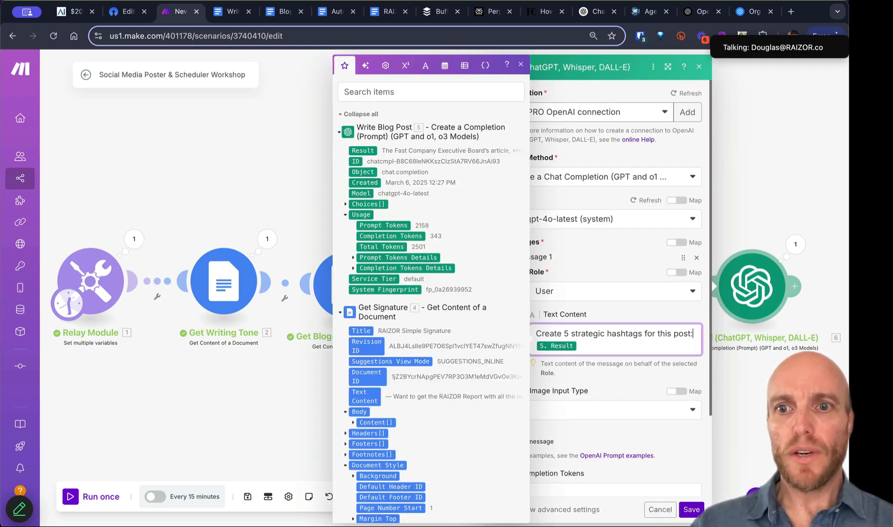
text(Don't include any summary or context of what you;ve done, just give me the info I want.)
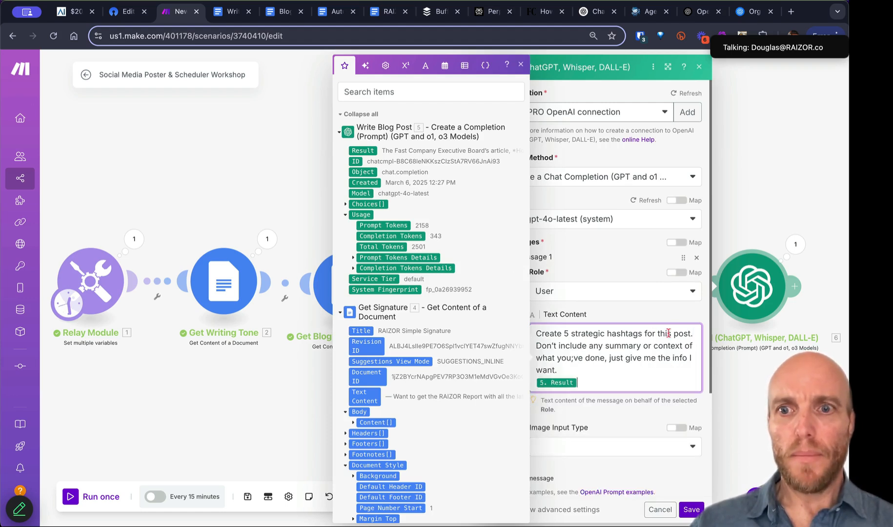
Step: Prepend 'List them inline.', correct 'you've', and save the hashtag module
click(698, 333)
text(Make th)
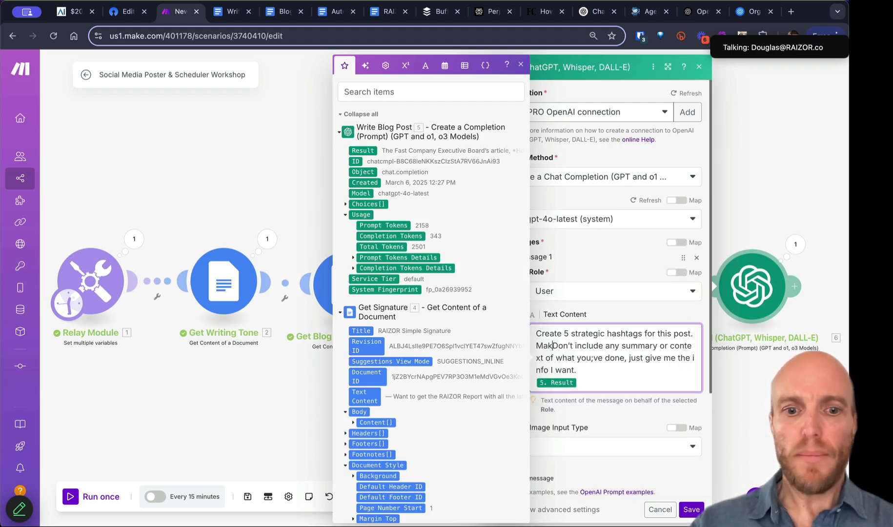
text(em inline.)
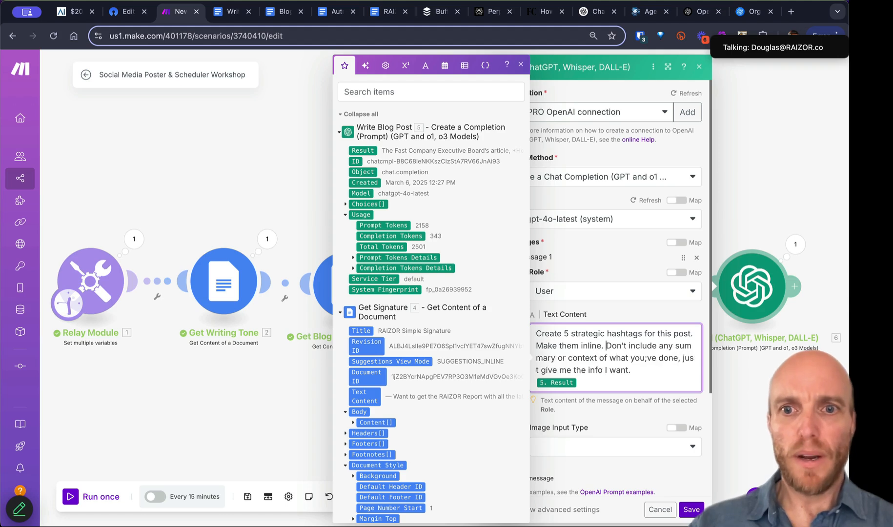
key(alt+shift+Right)
text(List them)
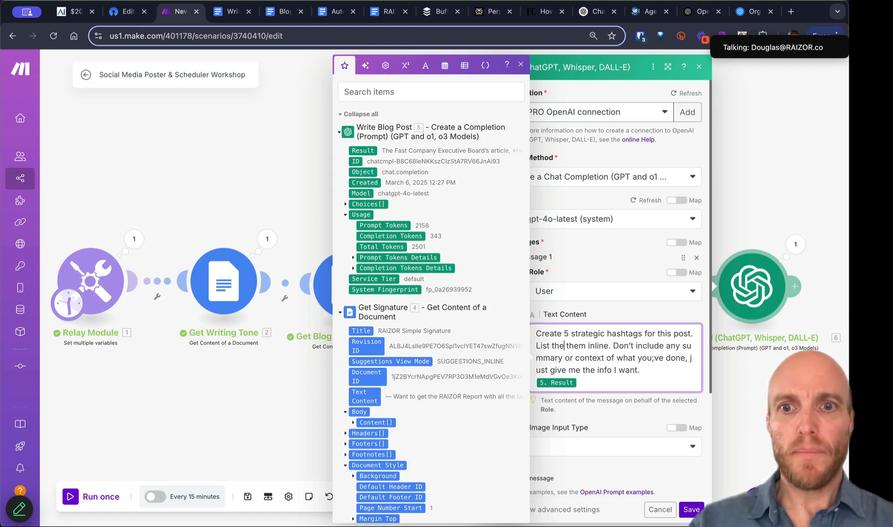
key(alt+shift+Right)
key(BackSpace)
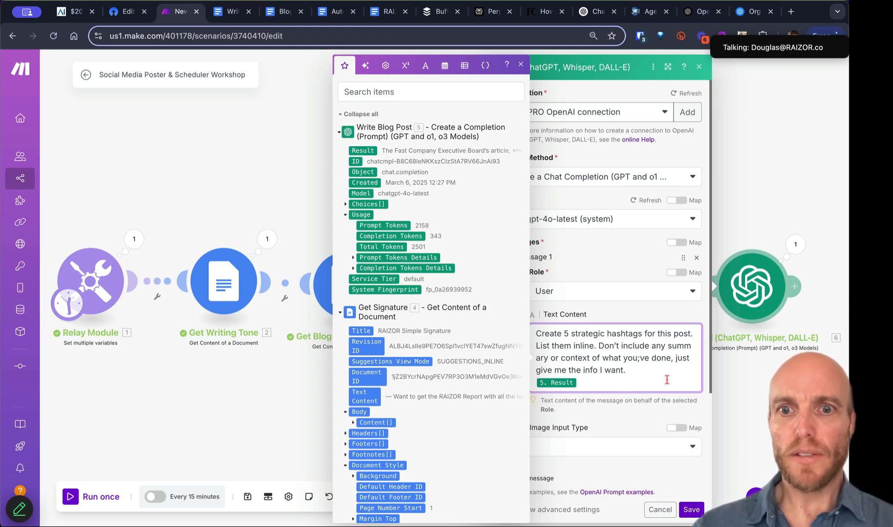
click(642, 358)
key(BackSpace)
text(')
click(689, 508)
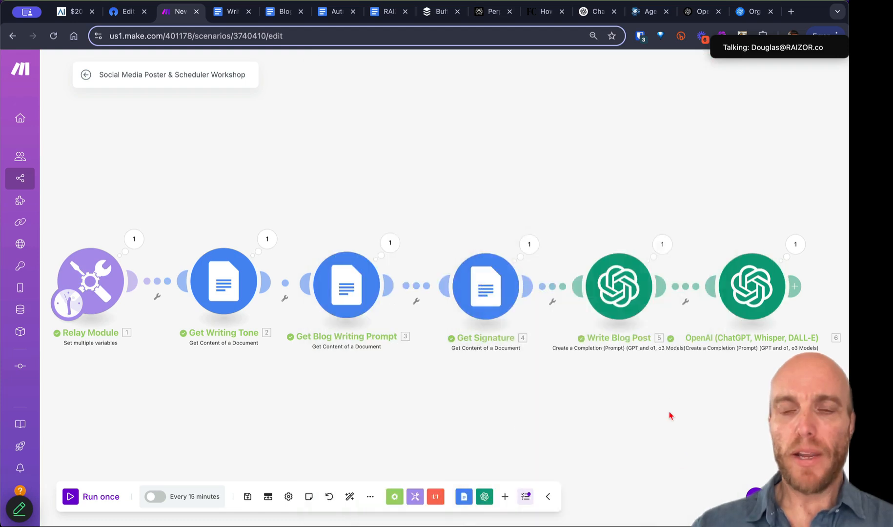
Step: Rename module 6 to 'Make Hashtags', then bring up the OpnForm submission form editor
right_click(733, 302)
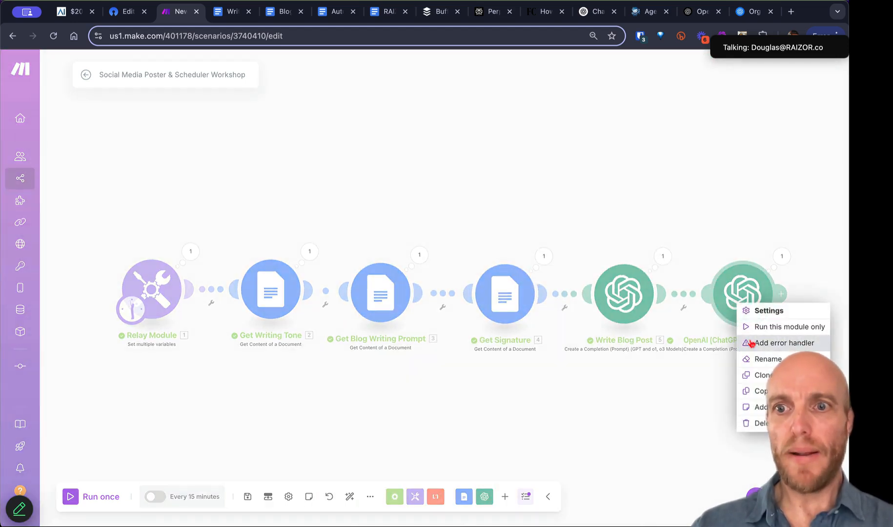
click(759, 356)
key(super+a)
text(Make Hashtags)
key(Return)
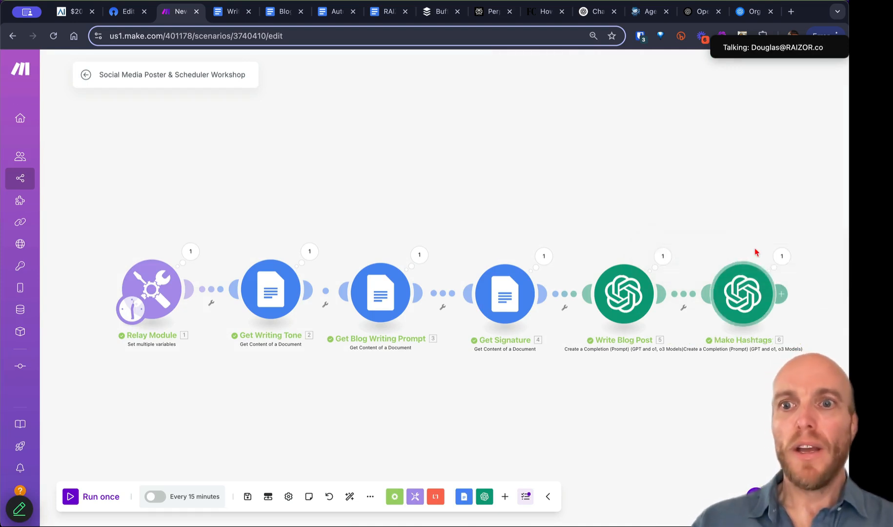
drag(724, 207, 335, 224)
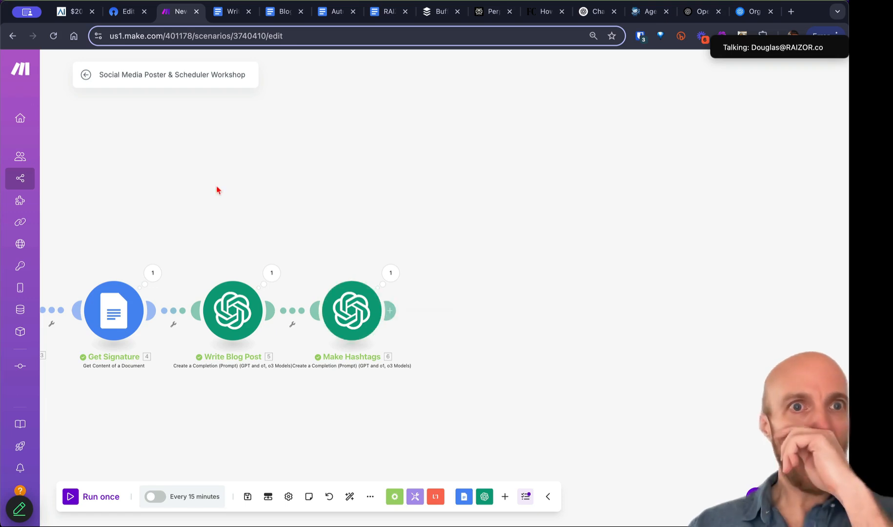
click(128, 11)
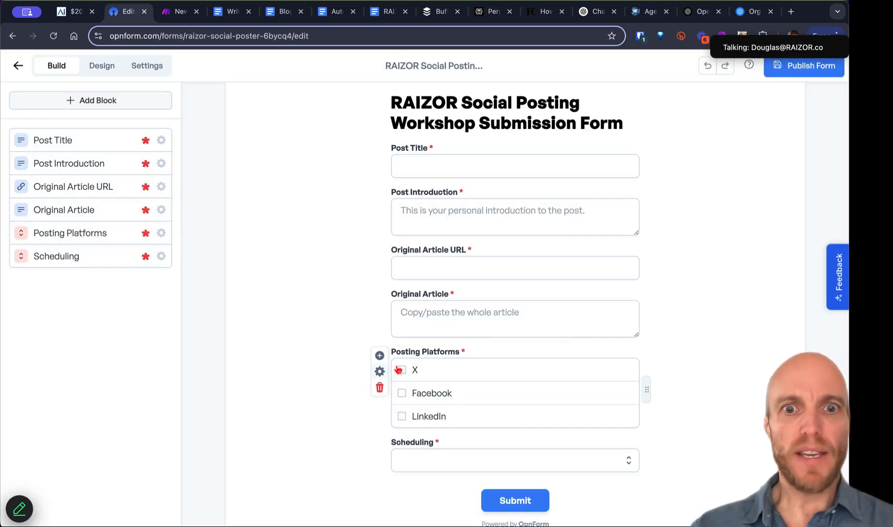
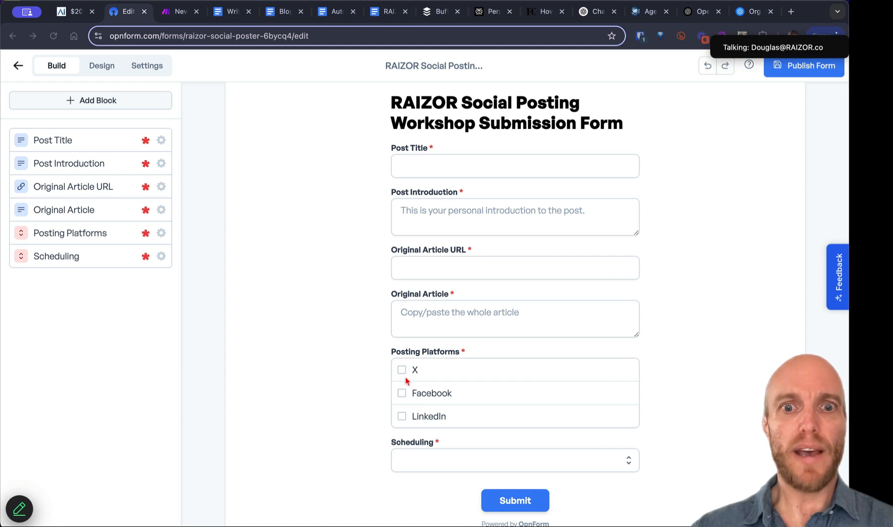
Step: Insert a Router after Make Hashtags and arrange its two empty branches on the canvas
click(178, 12)
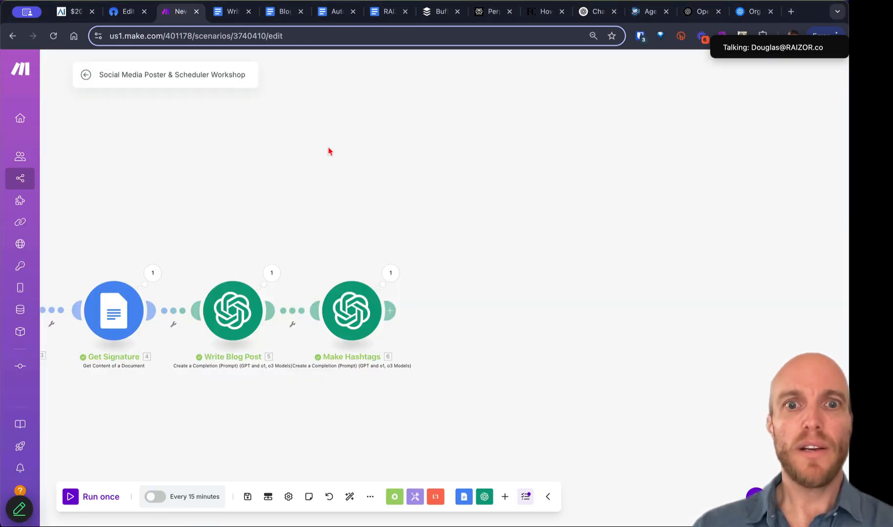
click(392, 311)
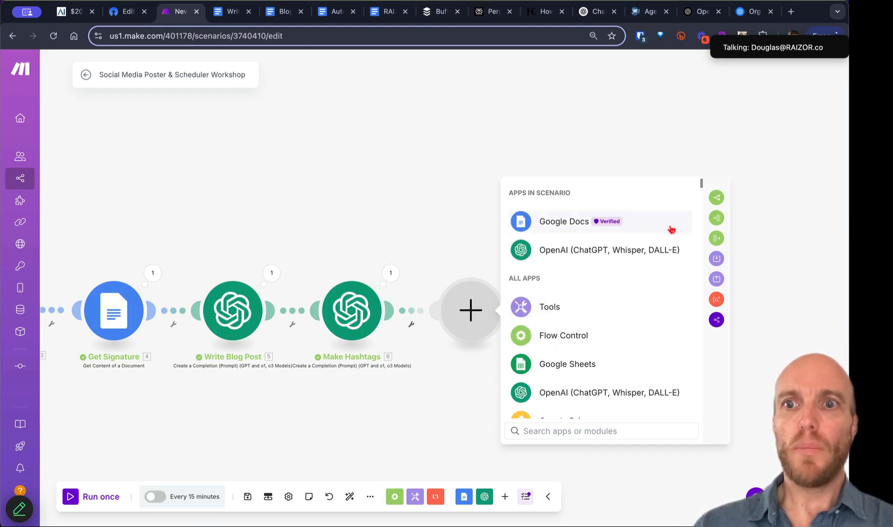
click(716, 198)
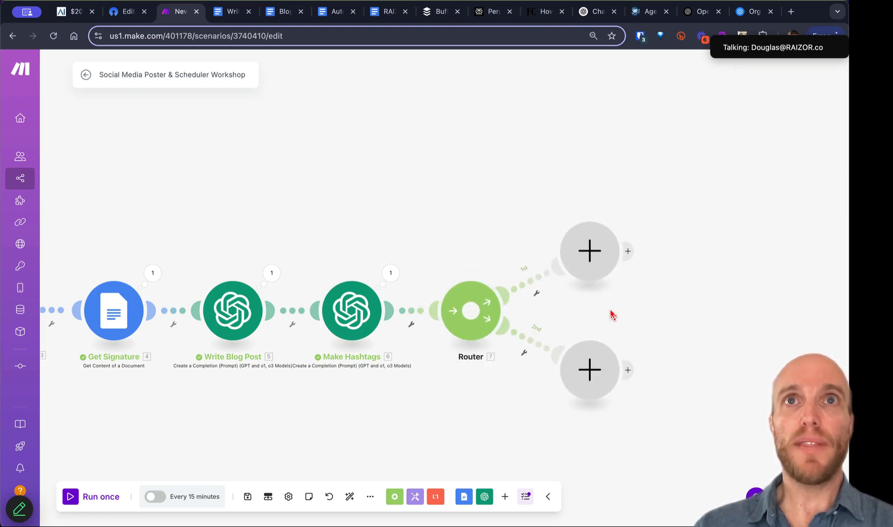
drag(639, 304, 501, 281)
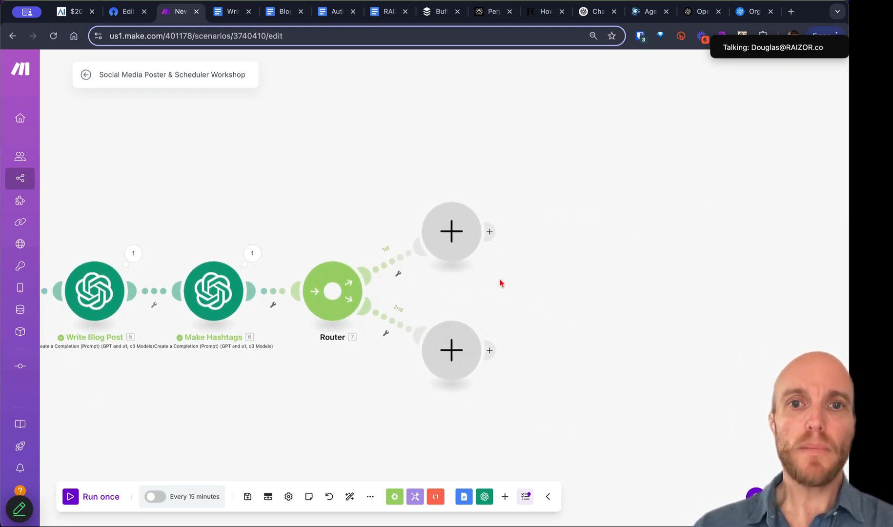
drag(460, 247, 497, 163)
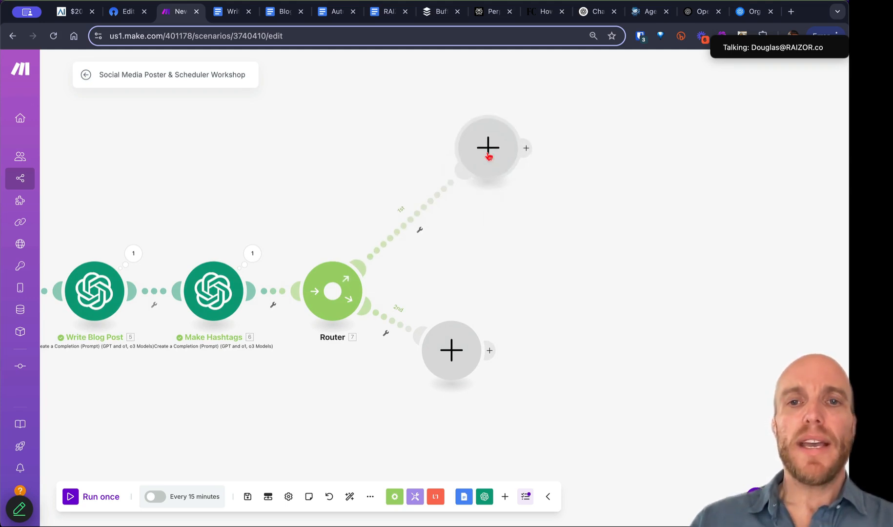
Step: Make the upper branch a Buffer 'Create a status update' step using a different saved connection
click(489, 156)
text(bff)
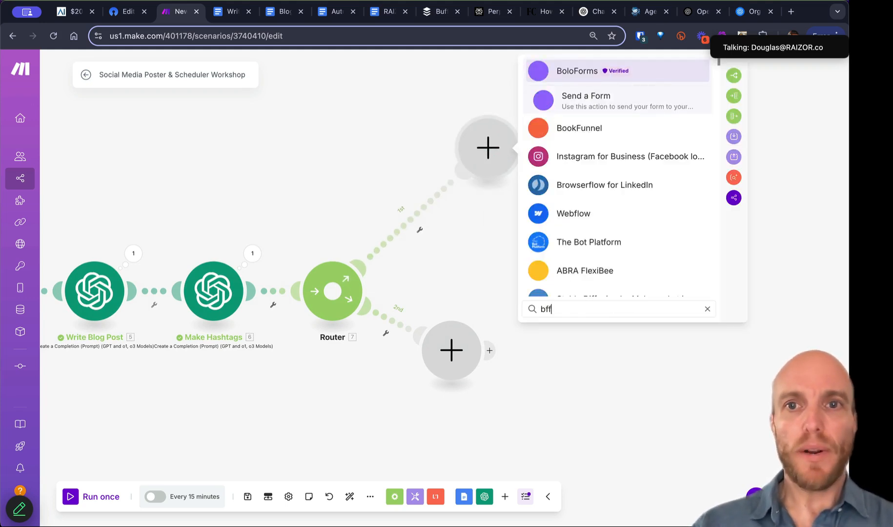
click(616, 245)
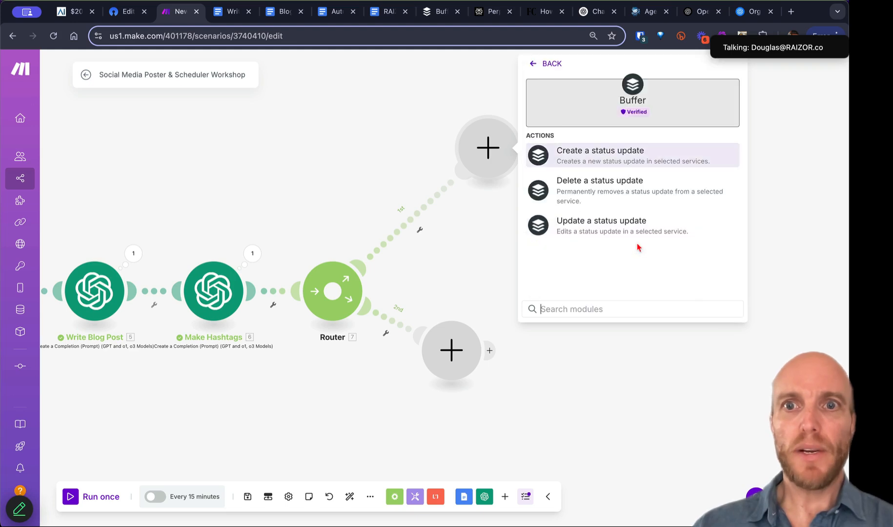
click(640, 155)
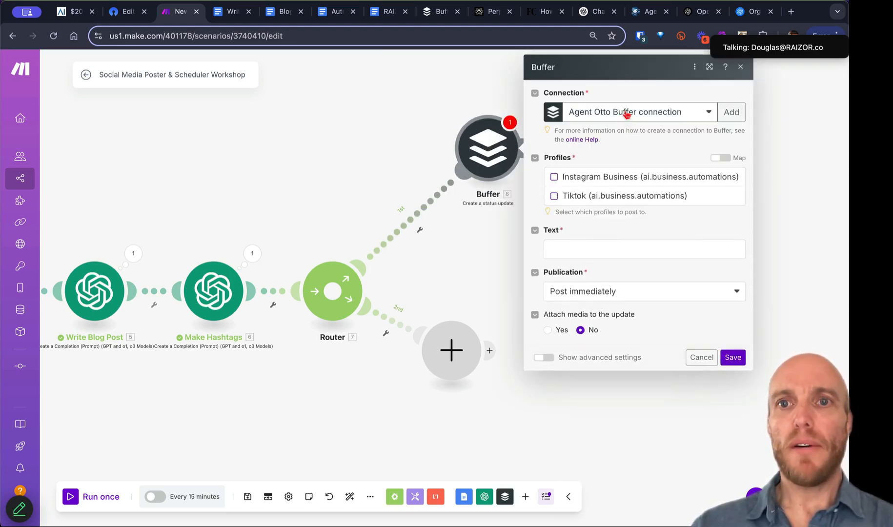
click(625, 113)
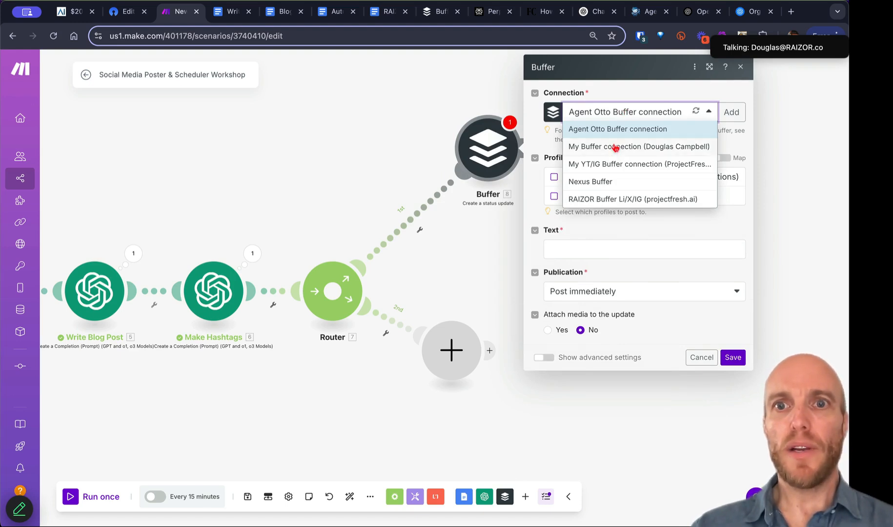
click(615, 148)
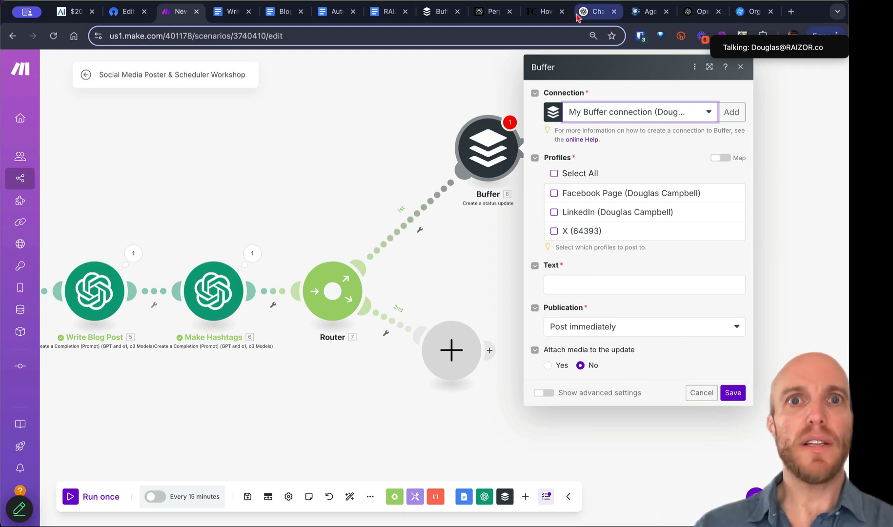
Step: Post to the Facebook Page profile, adding updates to the end of the Buffer queue
click(435, 15)
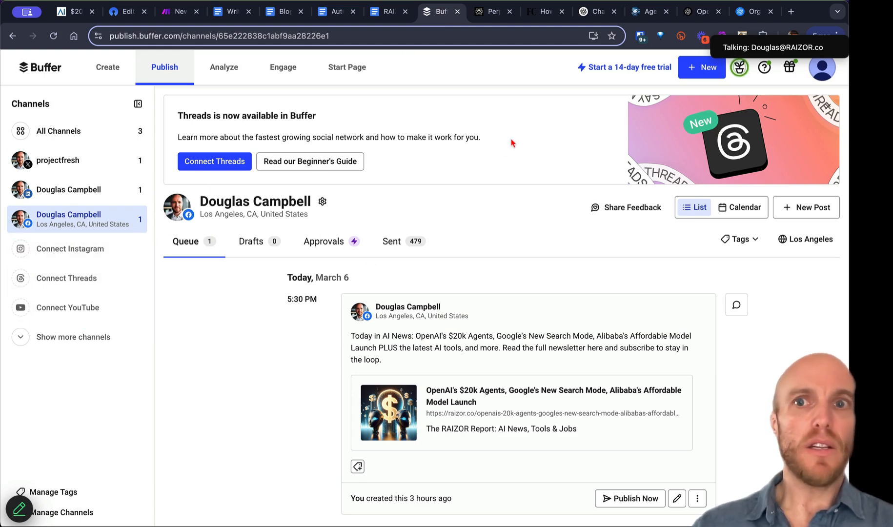
click(177, 20)
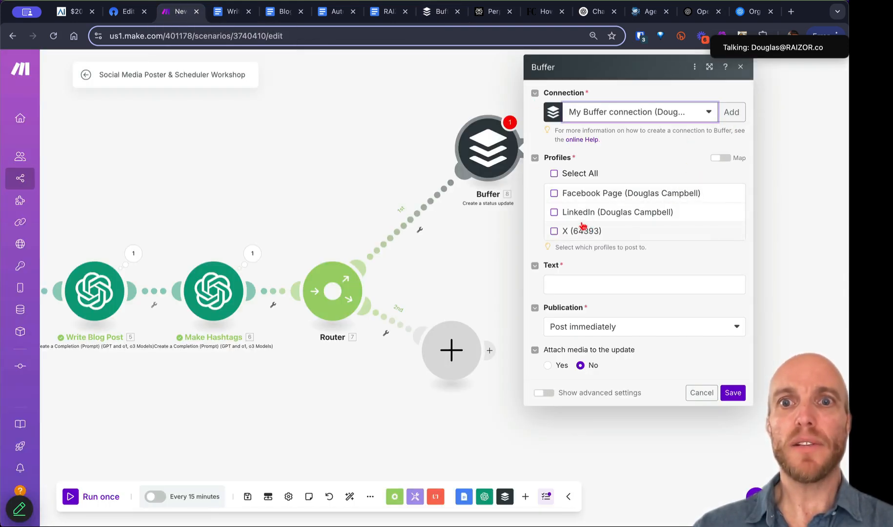
click(555, 194)
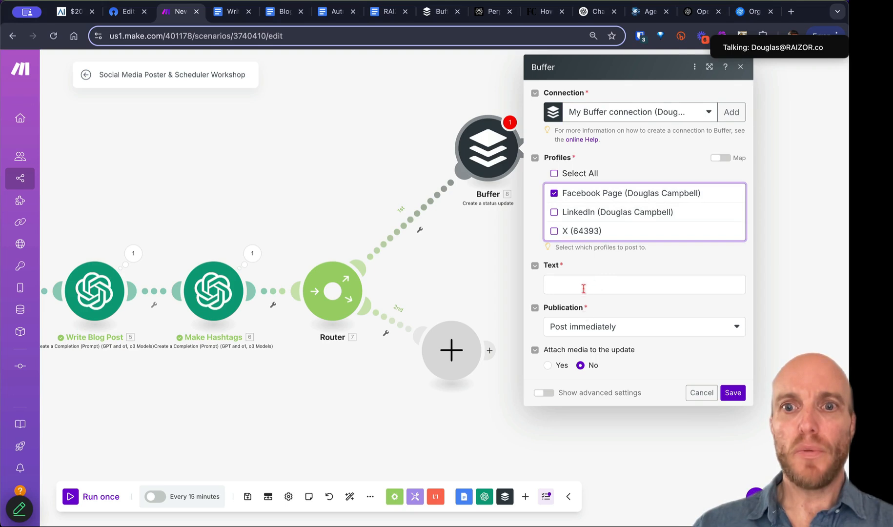
click(589, 334)
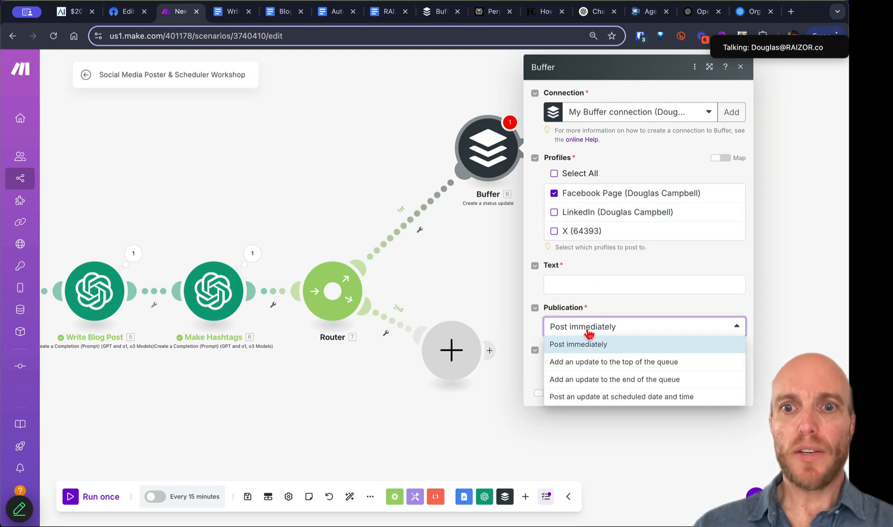
click(613, 379)
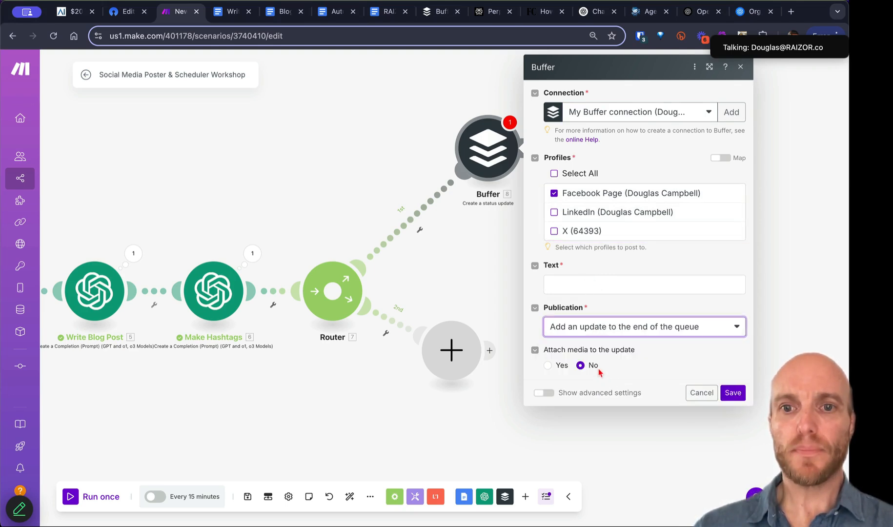
Step: Fill the post text with the Post Introduction and the written blog post, each followed by a blank line
click(572, 286)
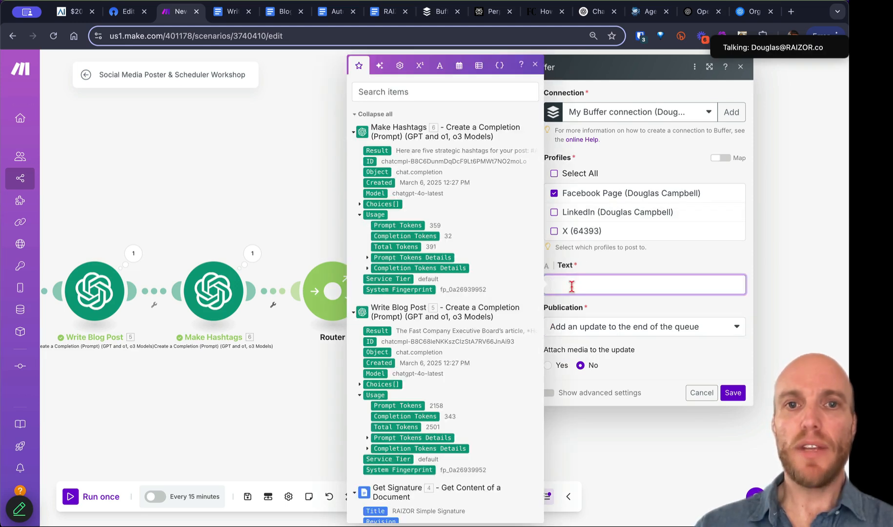
click(383, 115)
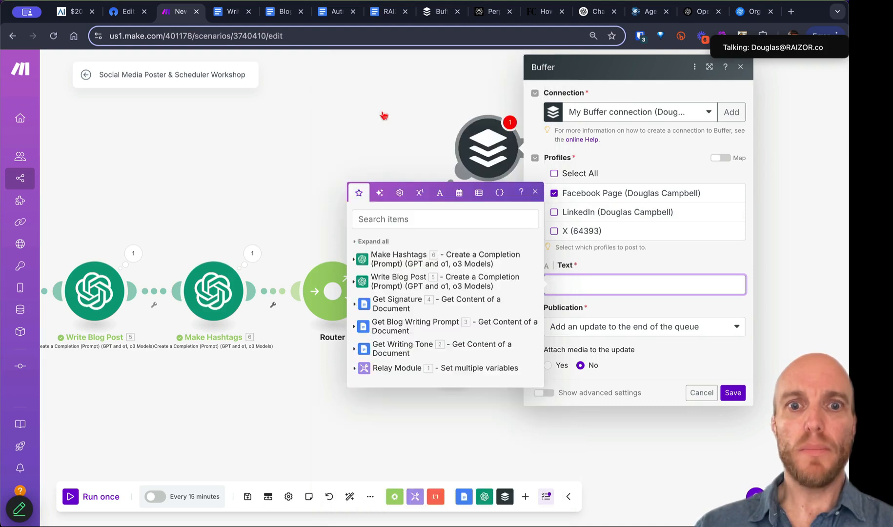
click(355, 369)
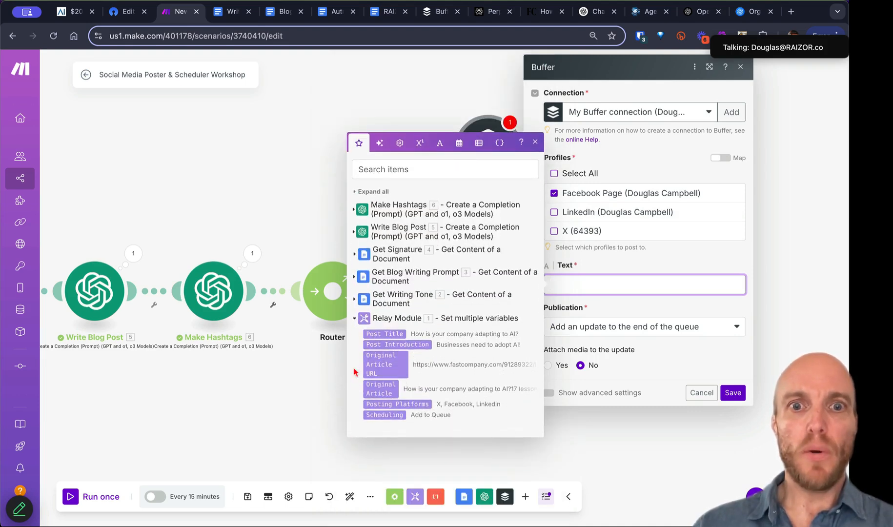
click(381, 344)
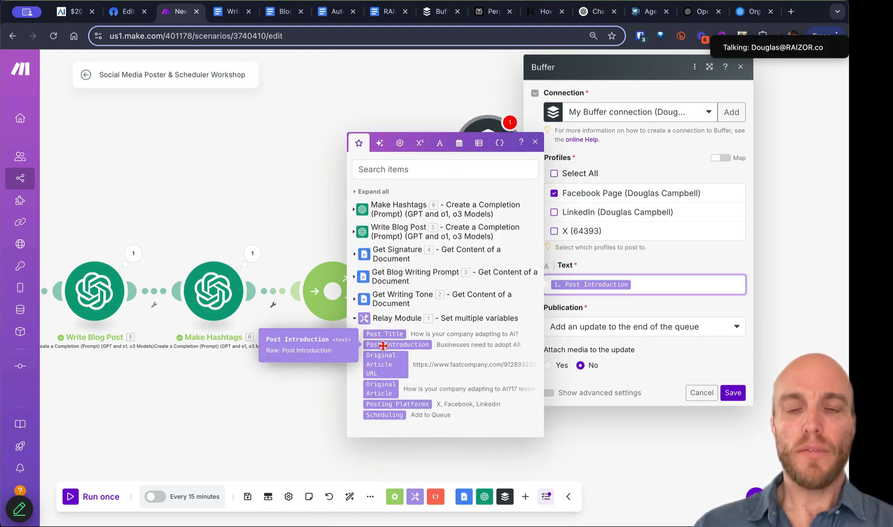
key(Return)
key(Return)
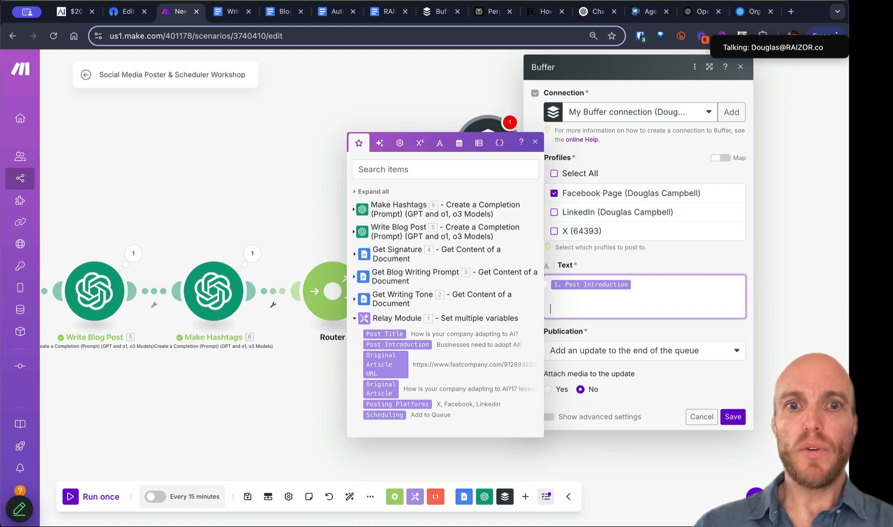
click(355, 234)
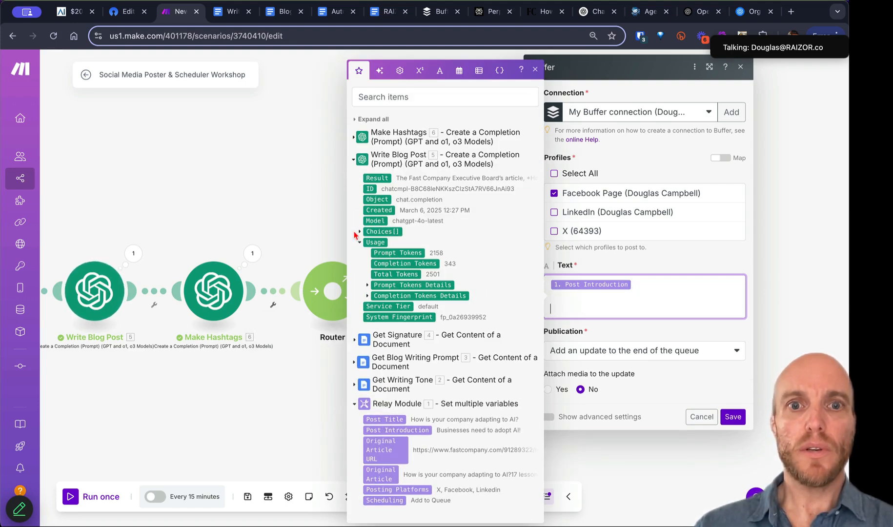
click(373, 178)
key(Return)
key(Return)
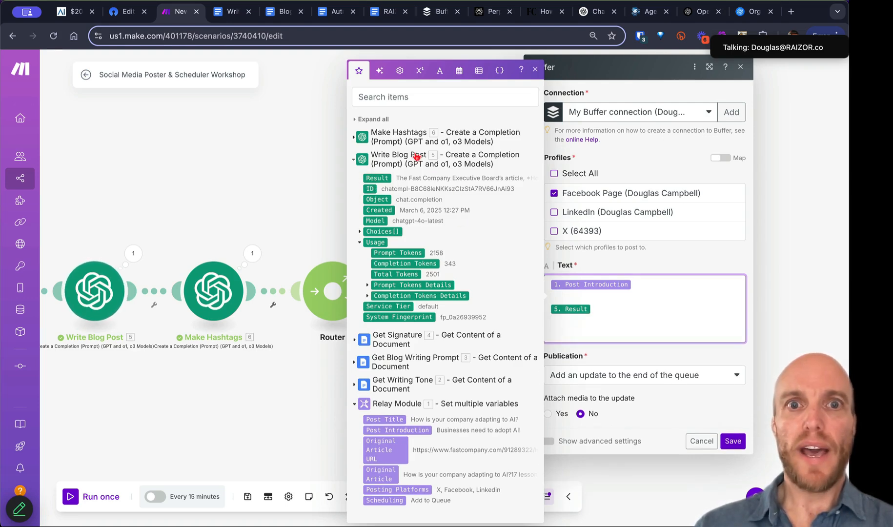
Step: Append the generated hashtags and the Get Signature Text Content to the post text
click(354, 137)
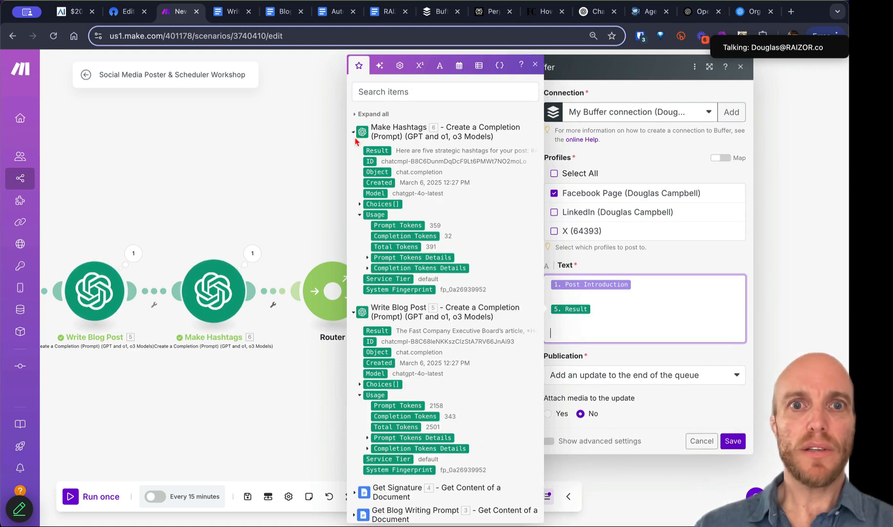
click(379, 150)
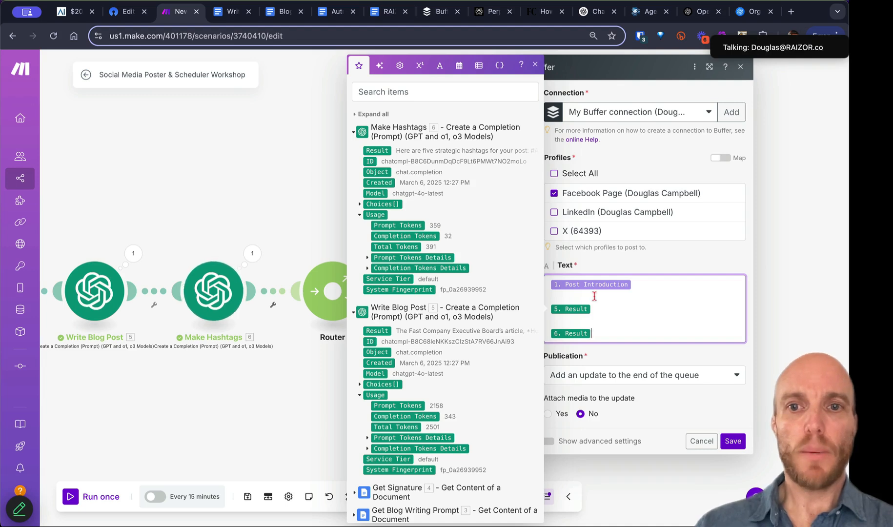
key(Return)
key(Return)
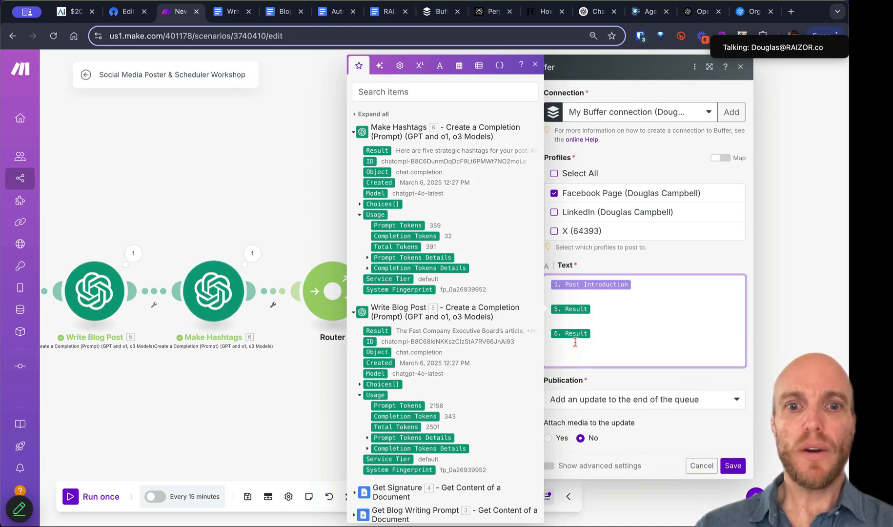
scroll(353, 356, down, 3)
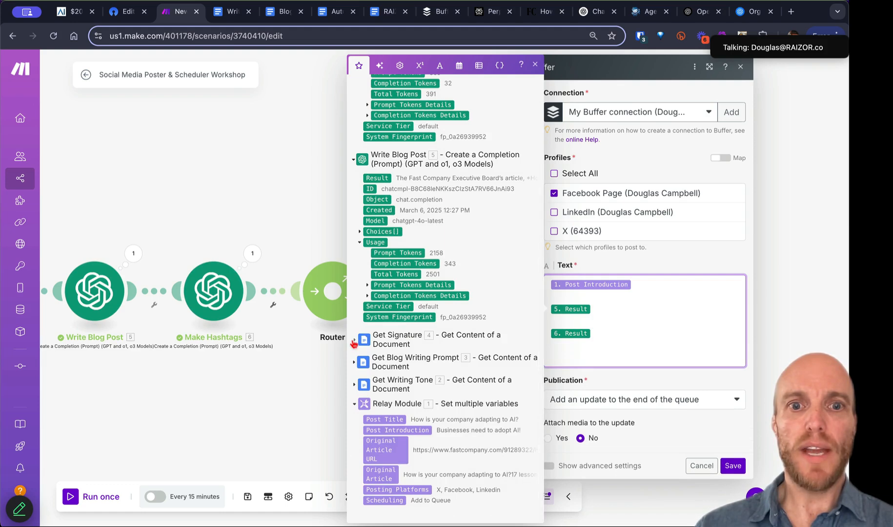
click(355, 340)
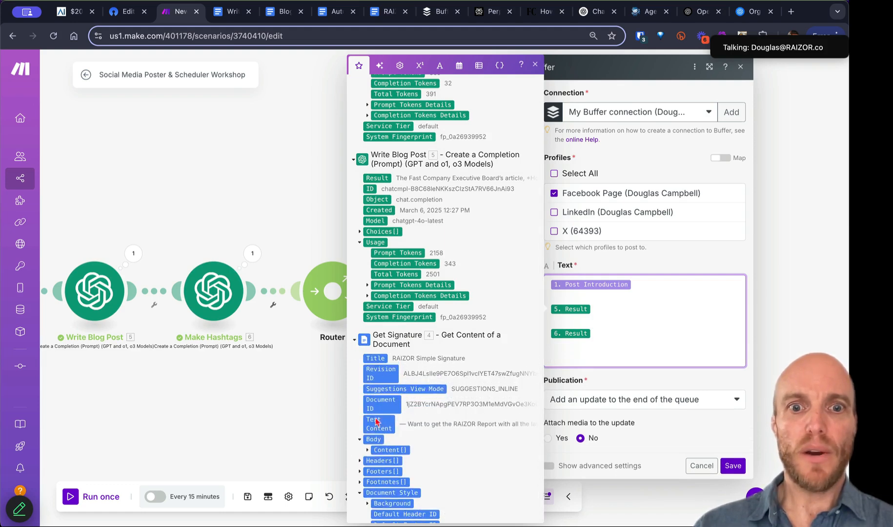
click(375, 415)
click(671, 441)
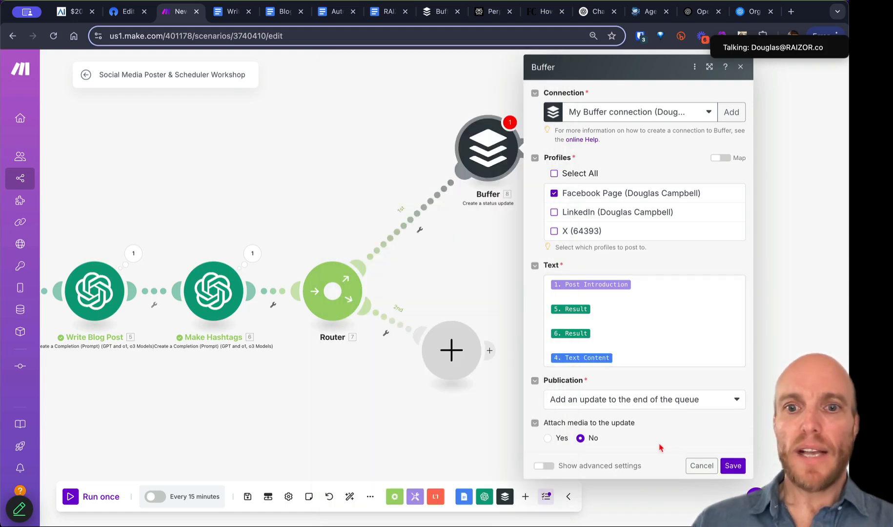
Step: Attach media linking the Relay Module's Original Article URL, then save the Buffer settings
click(548, 439)
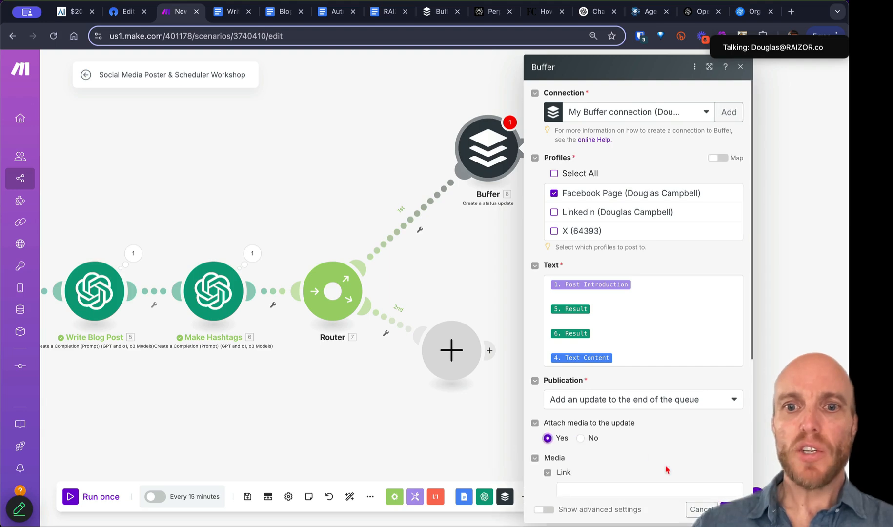
scroll(666, 469, down, 4)
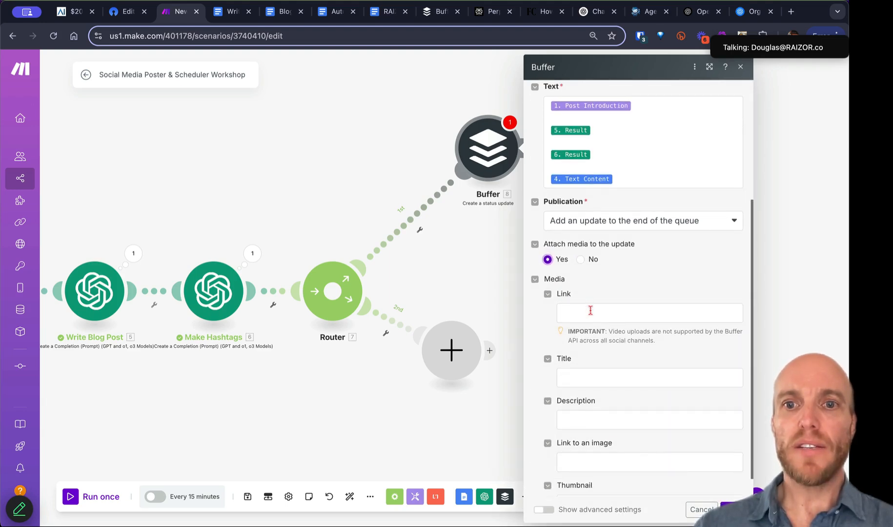
click(591, 311)
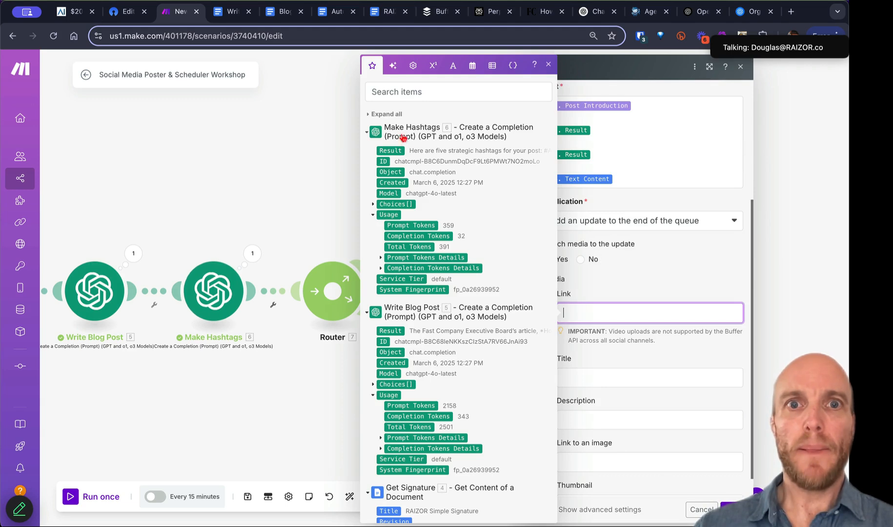
click(387, 114)
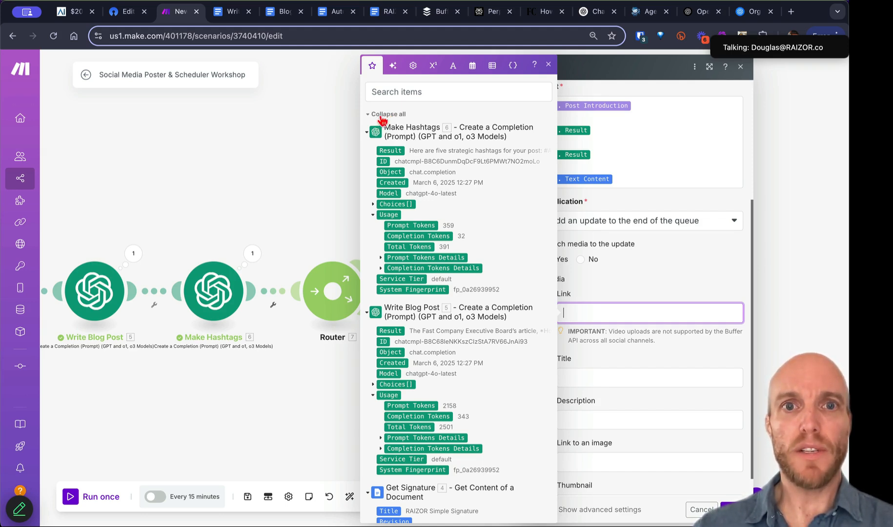
click(381, 116)
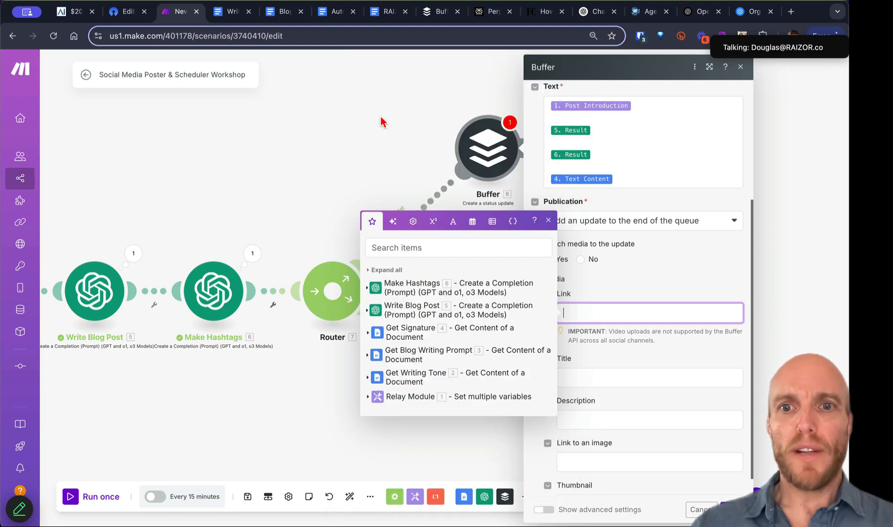
click(368, 397)
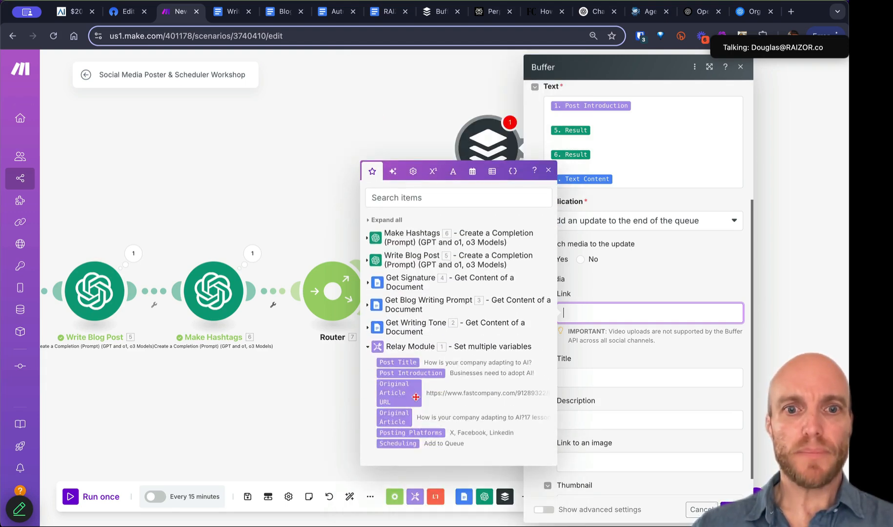
click(399, 400)
click(669, 362)
click(734, 509)
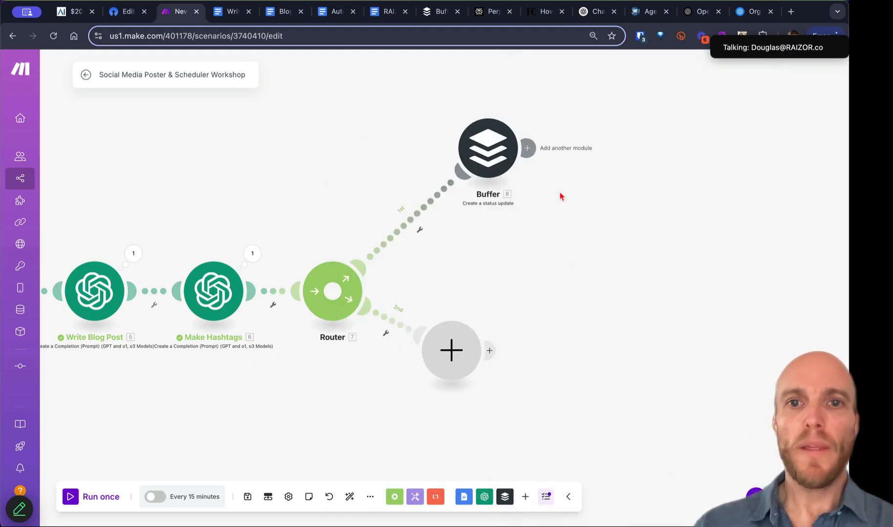
Step: Rename the Buffer module to 'Facebook'
right_click(481, 163)
click(508, 220)
text(Facebook)
key(Return)
Step: Clone the Facebook module onto the router's second route, replacing the empty placeholder
right_click(493, 162)
click(513, 230)
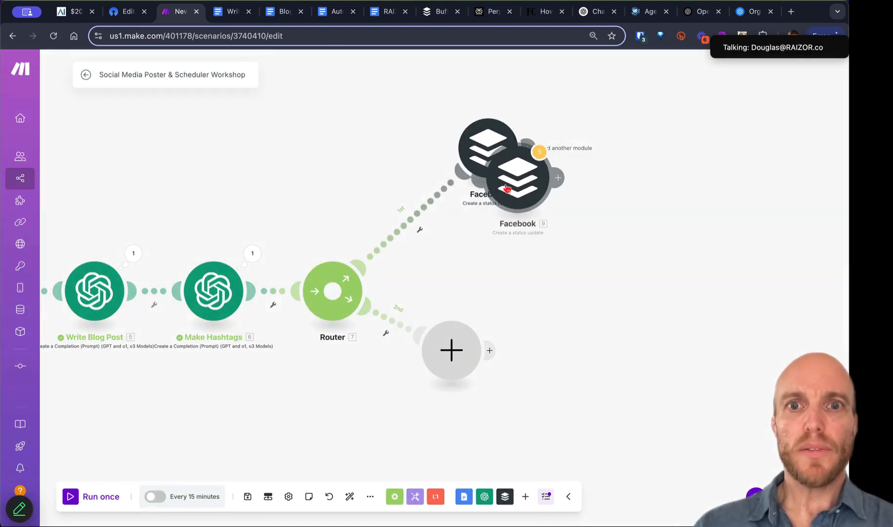
click(559, 369)
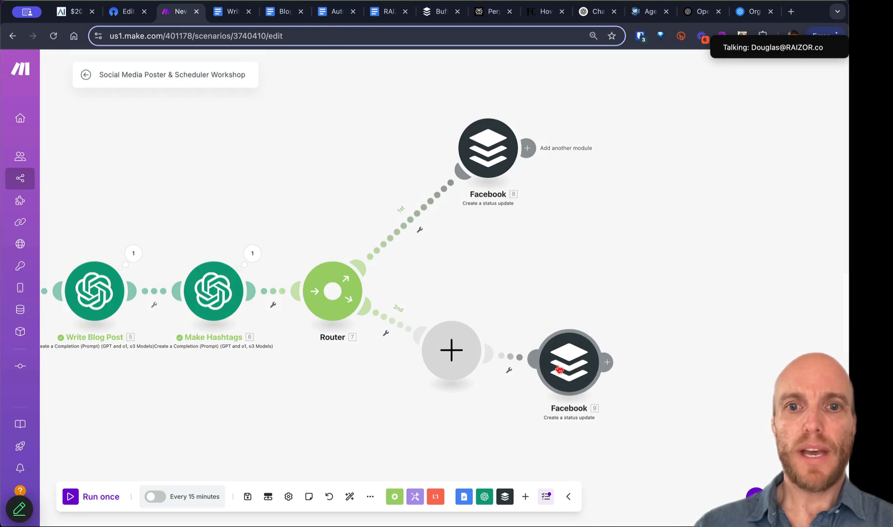
right_click(451, 351)
click(476, 379)
drag(537, 372, 458, 341)
Step: Rename the copy 'LinkedIn' and make it post only to the LinkedIn profile
right_click(495, 337)
click(528, 399)
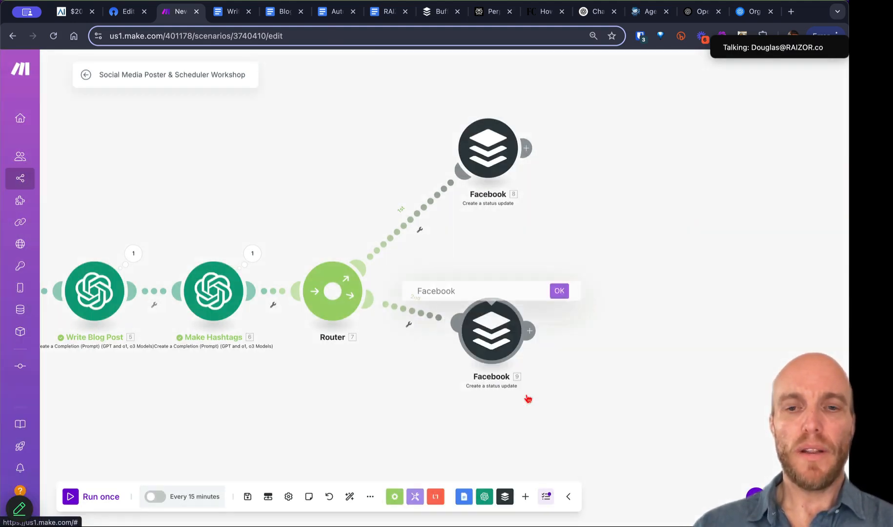
text(Linkedin)
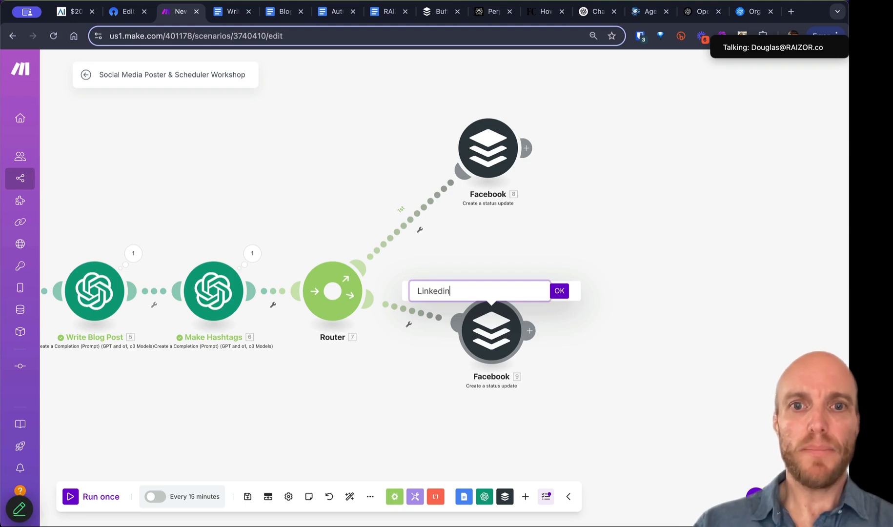
key(BackSpace)
key(BackSpace)
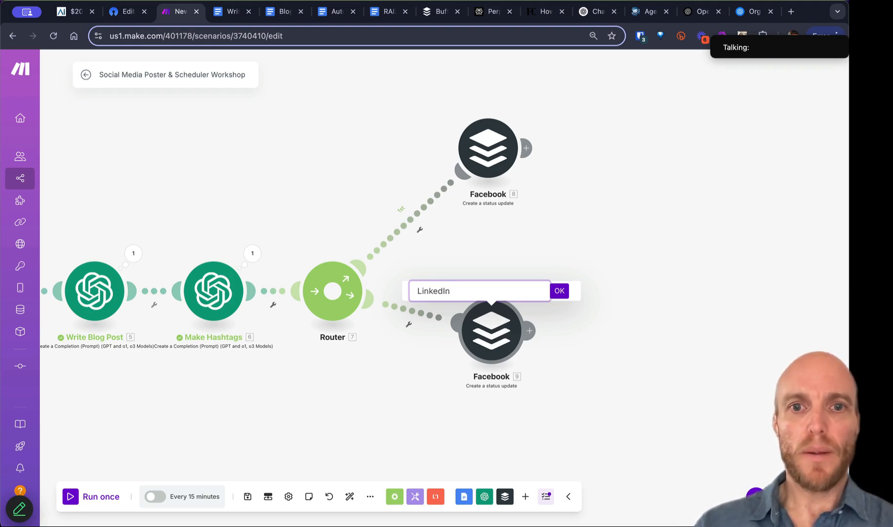
click(559, 291)
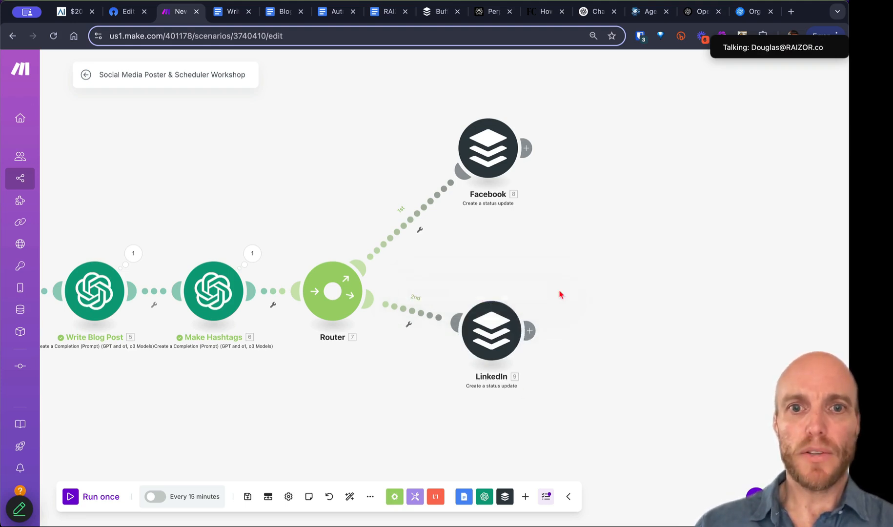
click(501, 338)
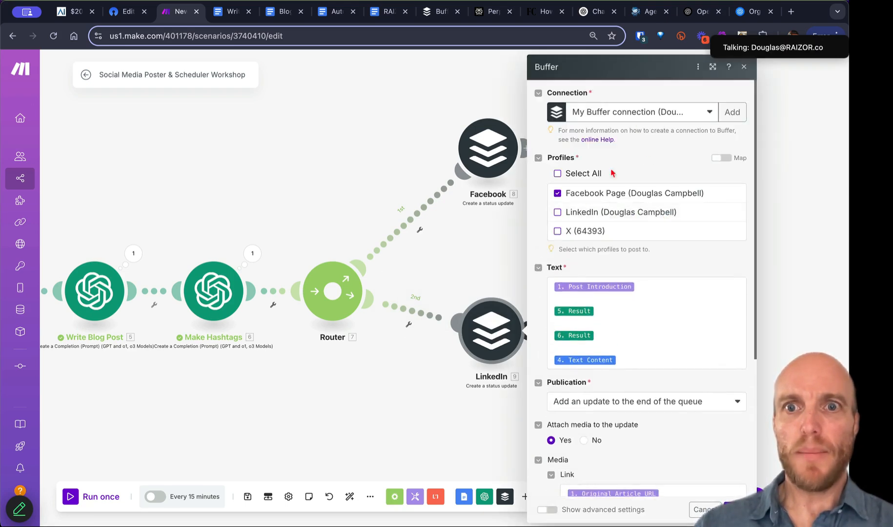
click(557, 212)
click(558, 193)
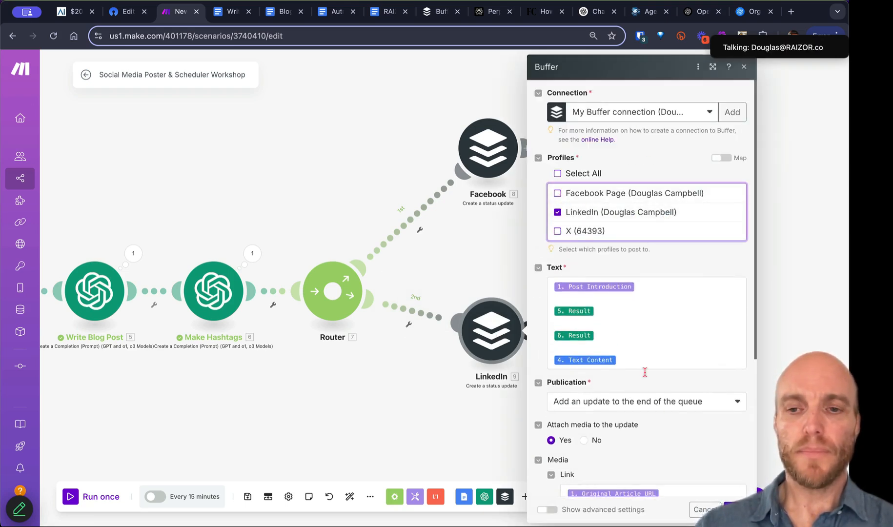
click(735, 510)
Step: Add a third route to the router and clone the LinkedIn module onto it
drag(564, 289, 571, 201)
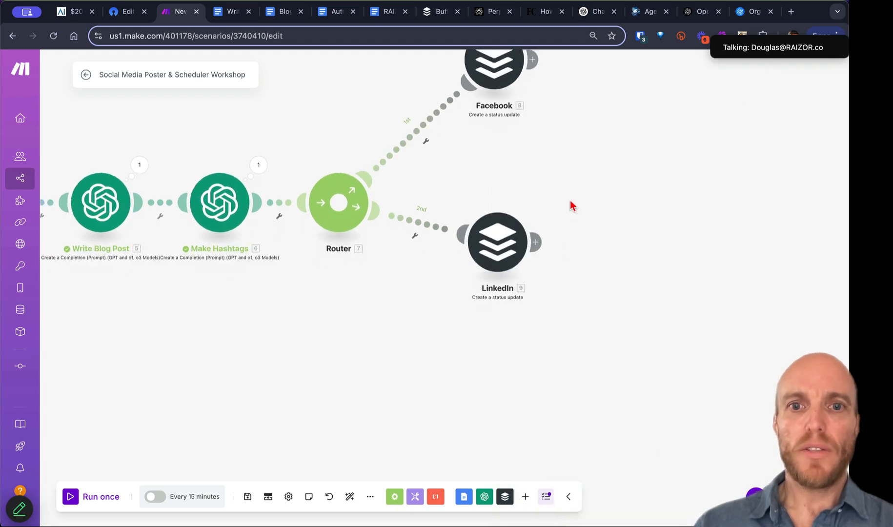
click(343, 211)
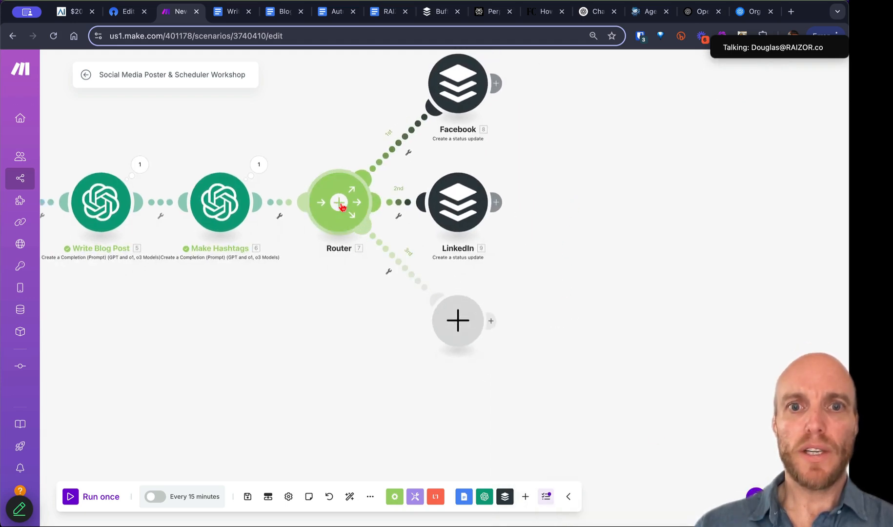
right_click(479, 230)
click(494, 286)
mouse_move(488, 248)
mouse_down()
mouse_move(559, 340)
mouse_move(591, 341)
mouse_up()
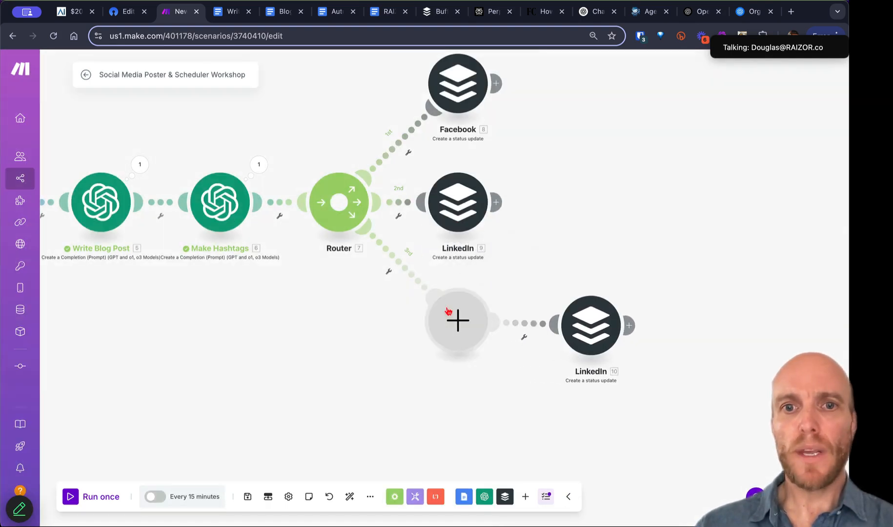
Step: Set the copy to post to the X profile and rename it 'X'
click(595, 333)
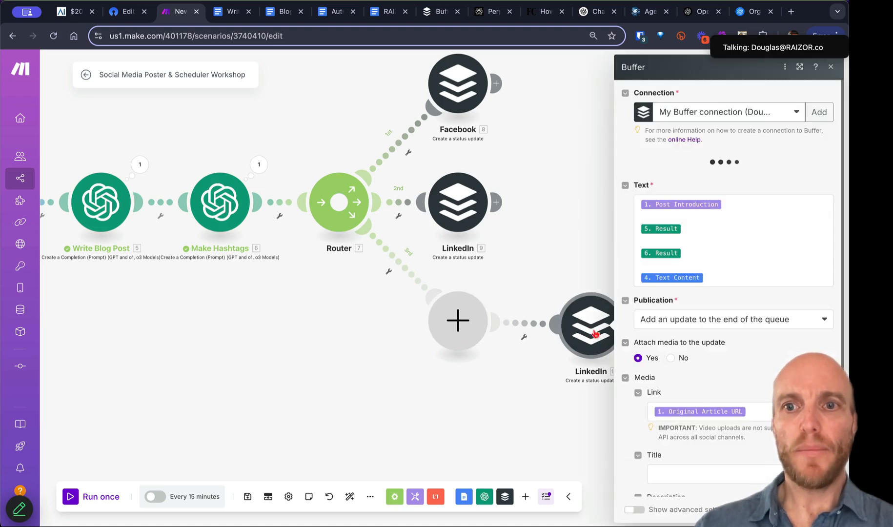
click(644, 231)
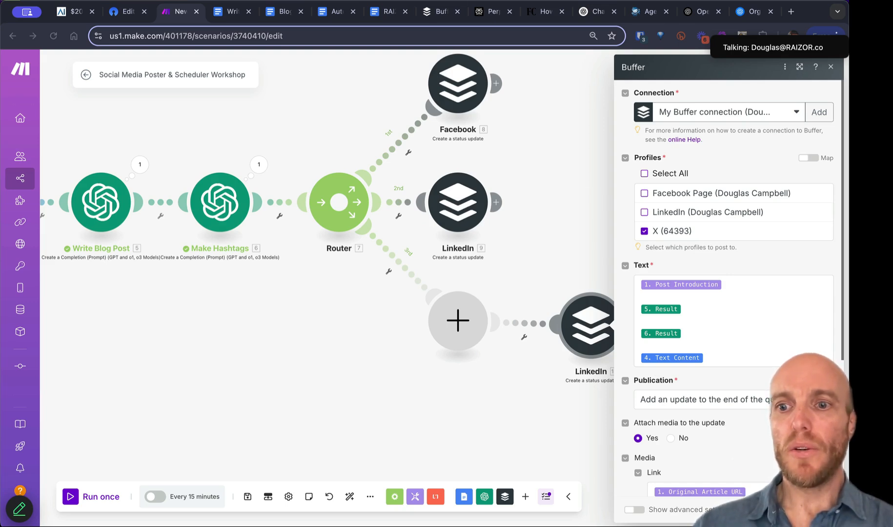
key(Escape)
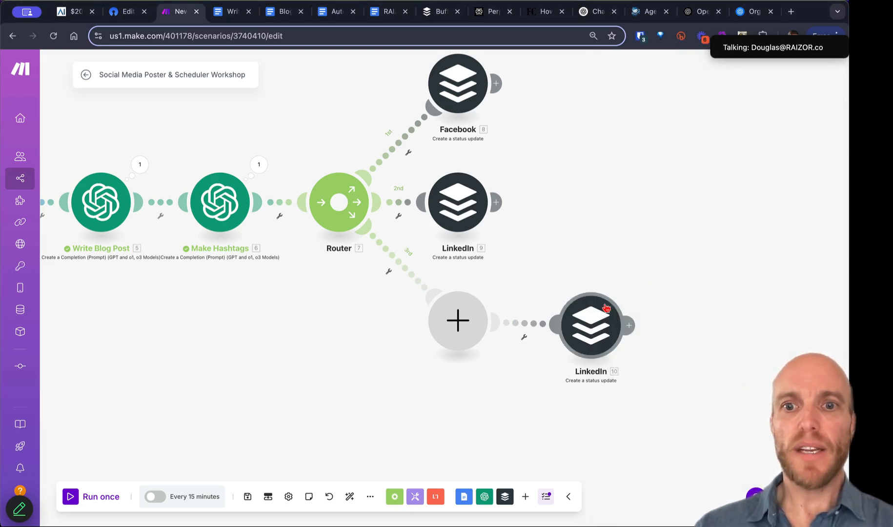
right_click(589, 322)
click(615, 386)
key(super+a)
text(X)
key(Return)
Step: Make the third route's empty step an OpenAI prompt completion using the chatgpt-4o-latest model
click(459, 322)
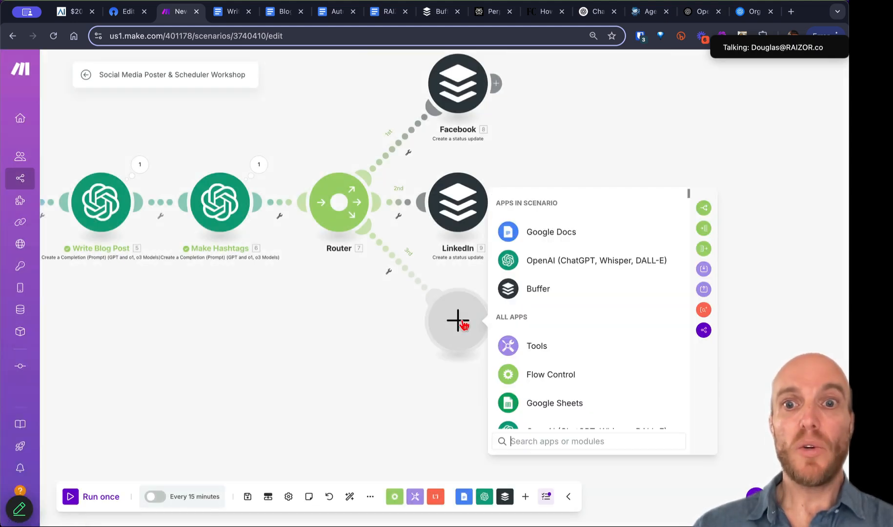
click(548, 260)
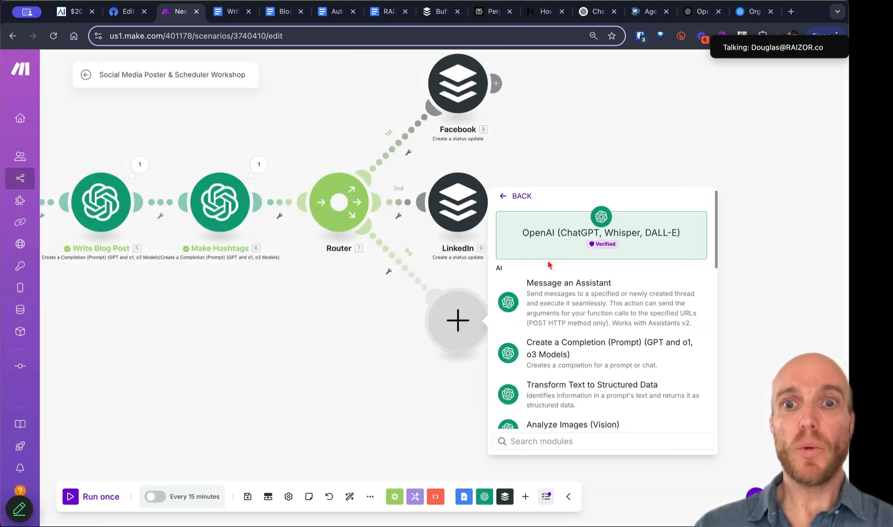
click(552, 359)
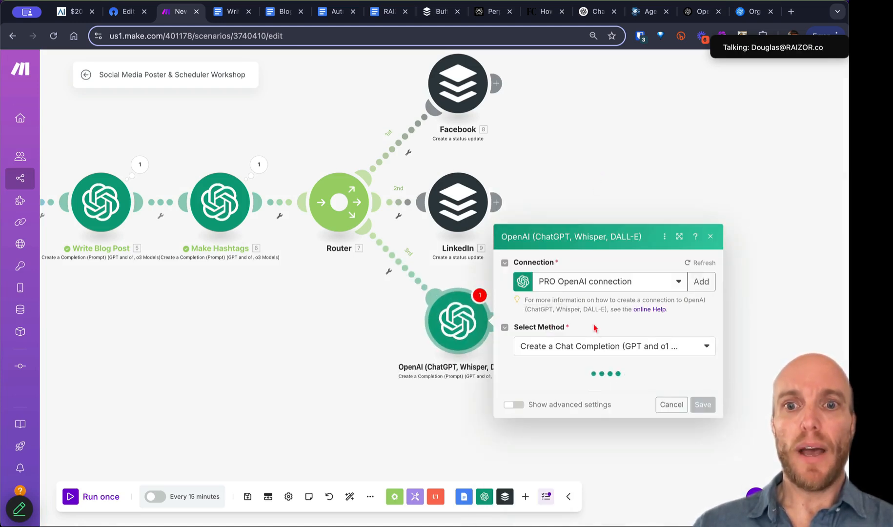
click(588, 320)
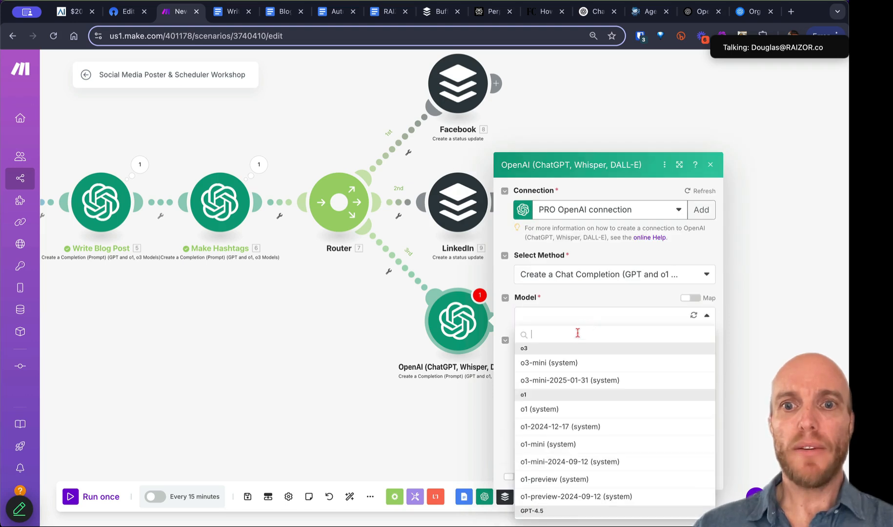
scroll(580, 470, down, 5)
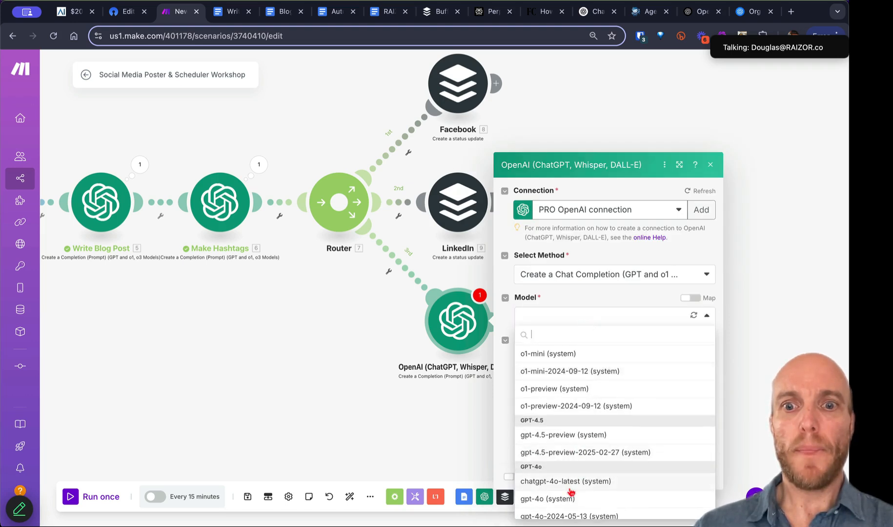
click(578, 480)
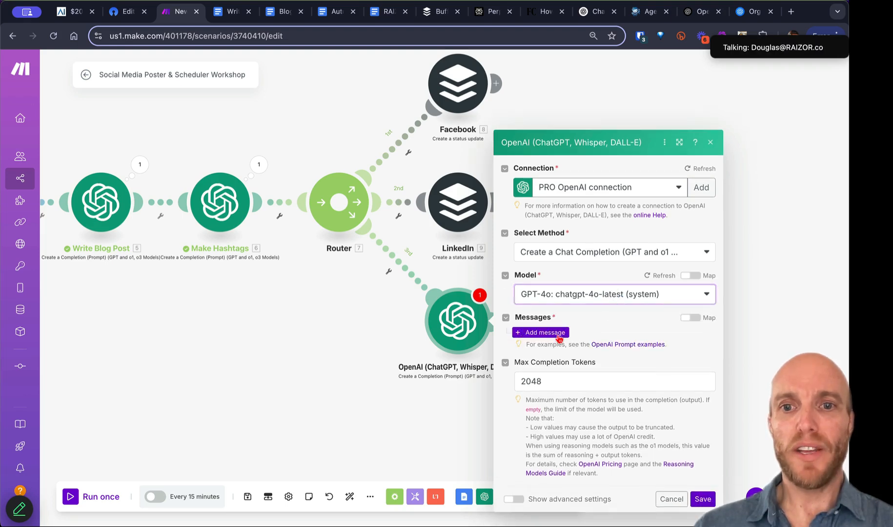
Step: Add a Developer/System message 'Use the following tone:' followed by the writing tone document's text
click(541, 336)
click(593, 314)
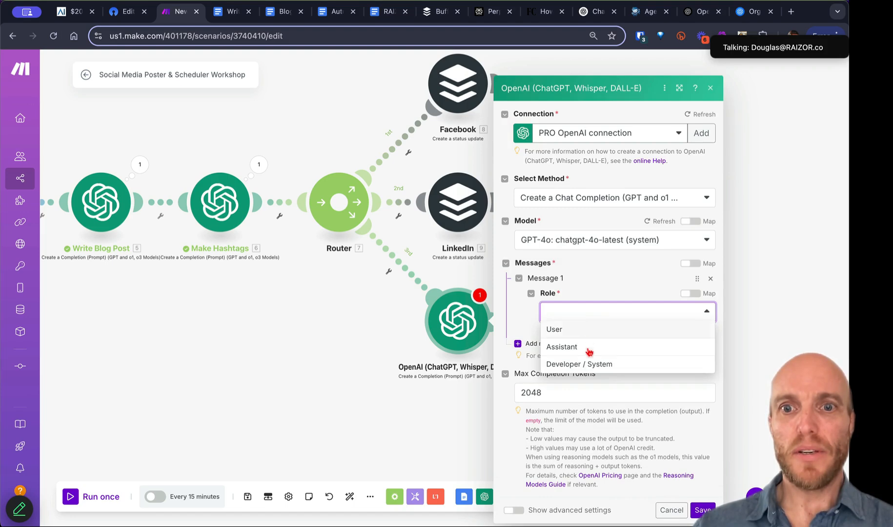
click(589, 363)
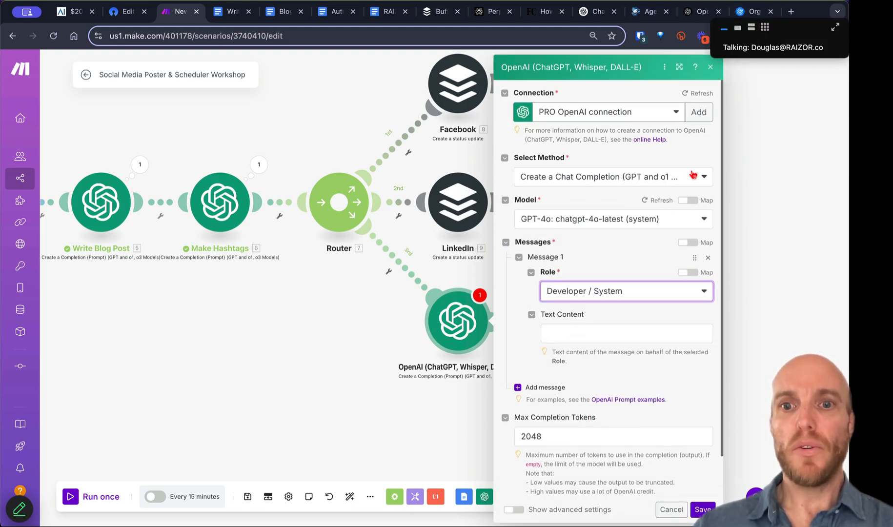
click(569, 334)
text(Is)
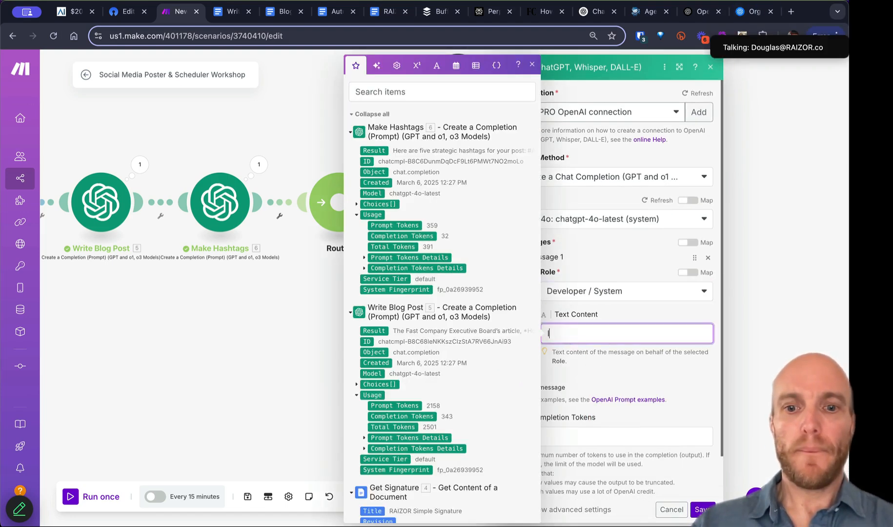
text(Use the following tone:)
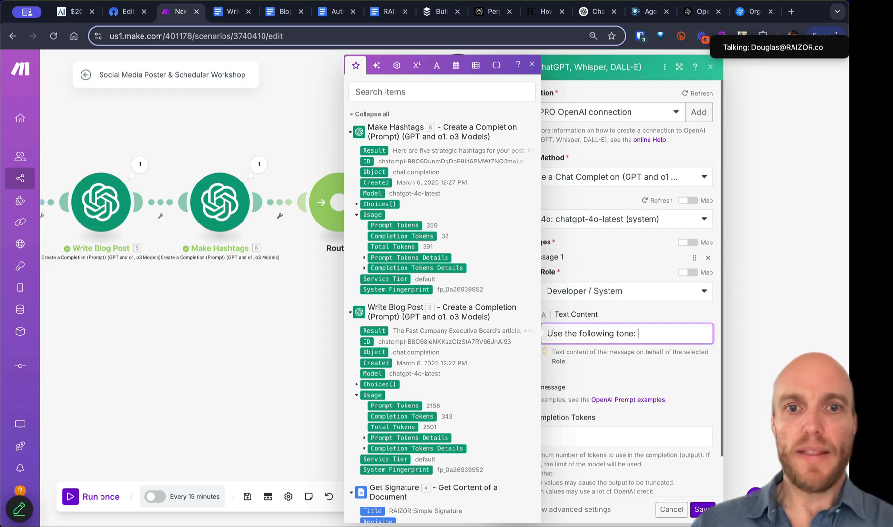
scroll(370, 338, down, 15)
scroll(370, 338, up, 5)
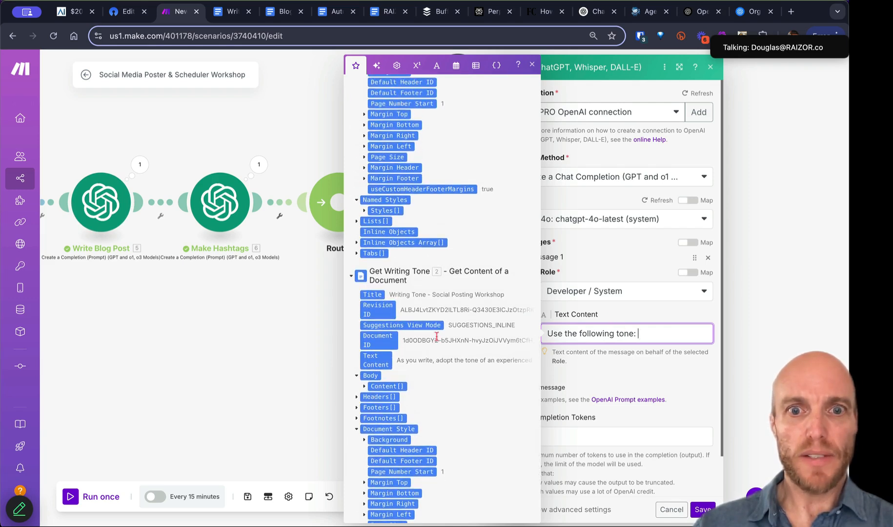
click(380, 361)
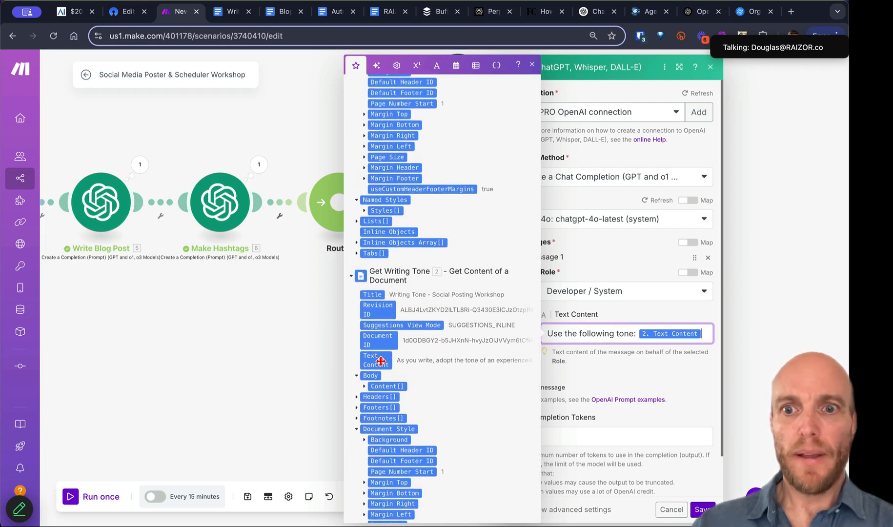
click(628, 381)
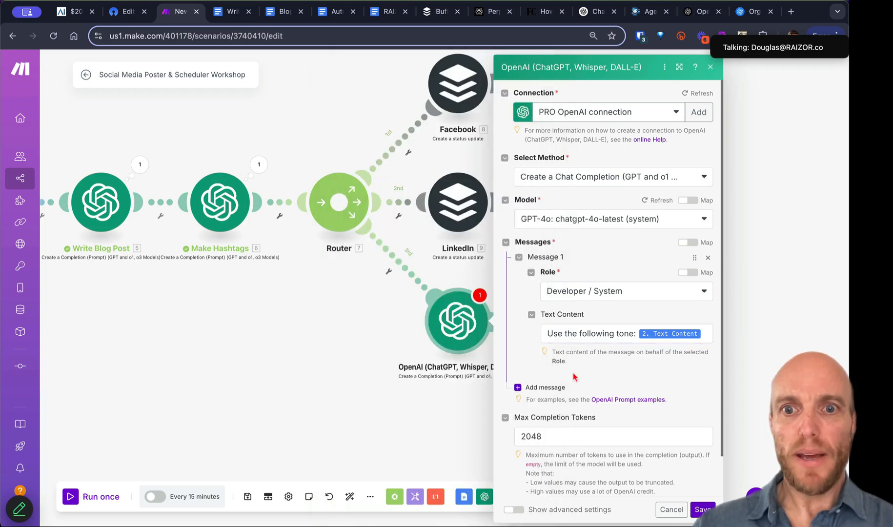
Step: Add a User message with the pasted tweet prompt plus the Write Blog Post result, and save
click(551, 387)
click(577, 419)
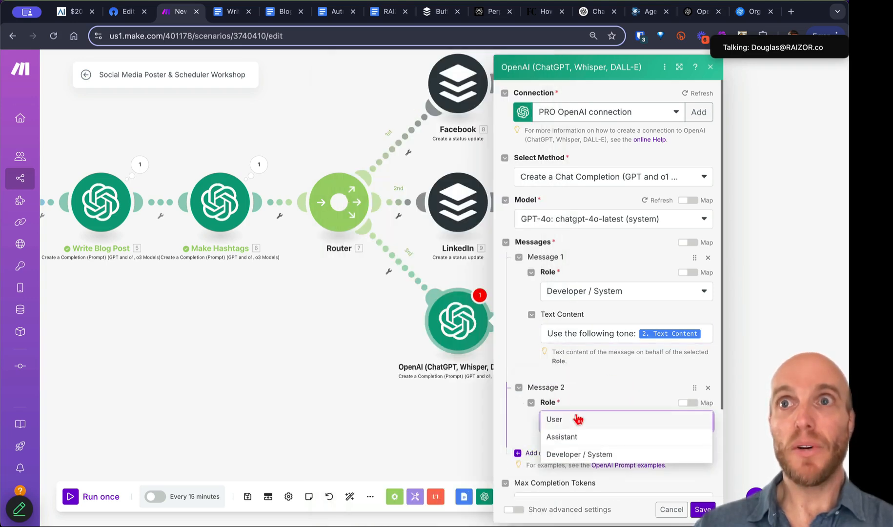
click(576, 420)
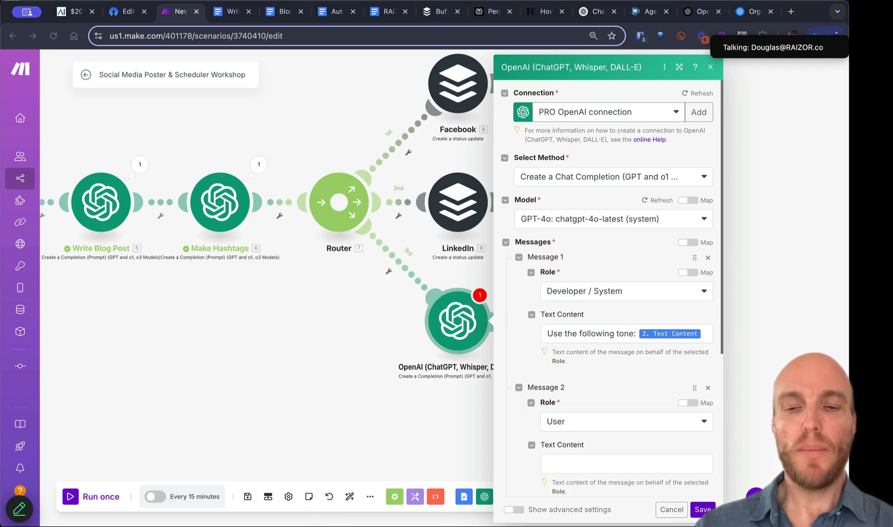
click(569, 462)
text(Make a 170 character tweet from the following post. Do not include any hashtags. Here's the post:)
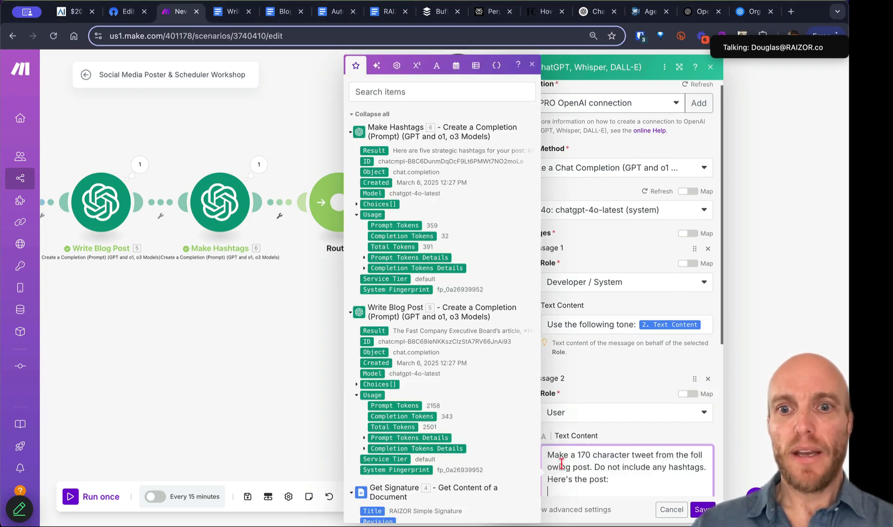
scroll(612, 416, down, 3)
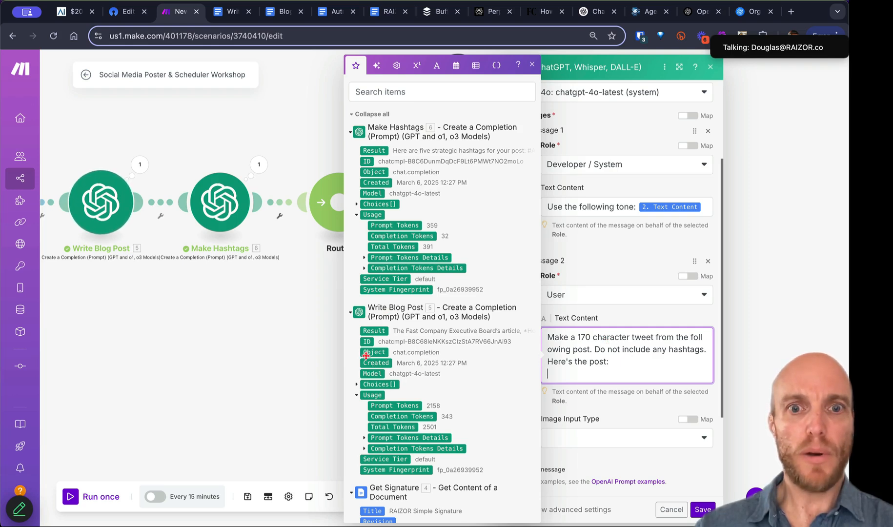
click(387, 331)
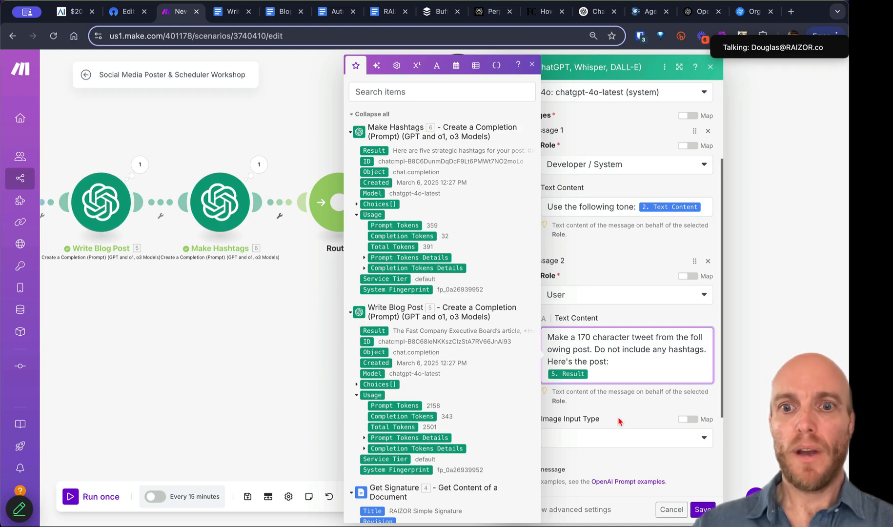
click(699, 508)
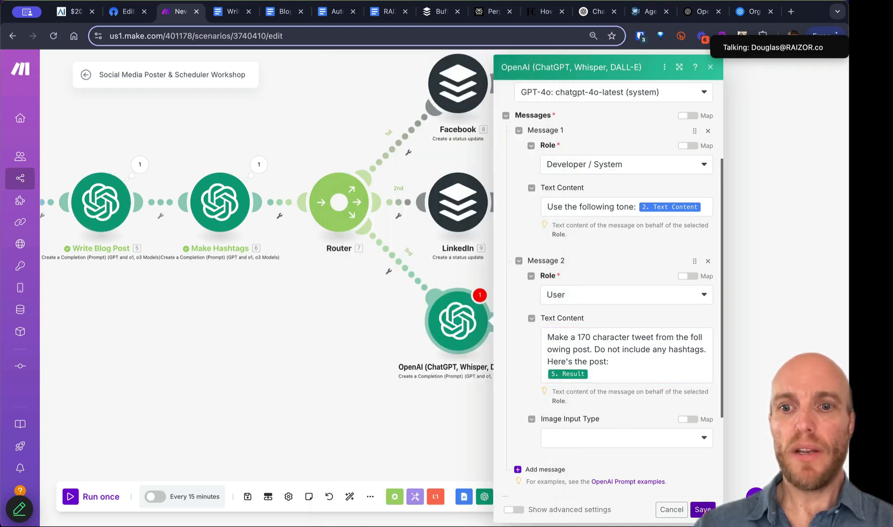
click(699, 508)
Step: Rename the OpenAI module to 'Shorten Post'
right_click(469, 340)
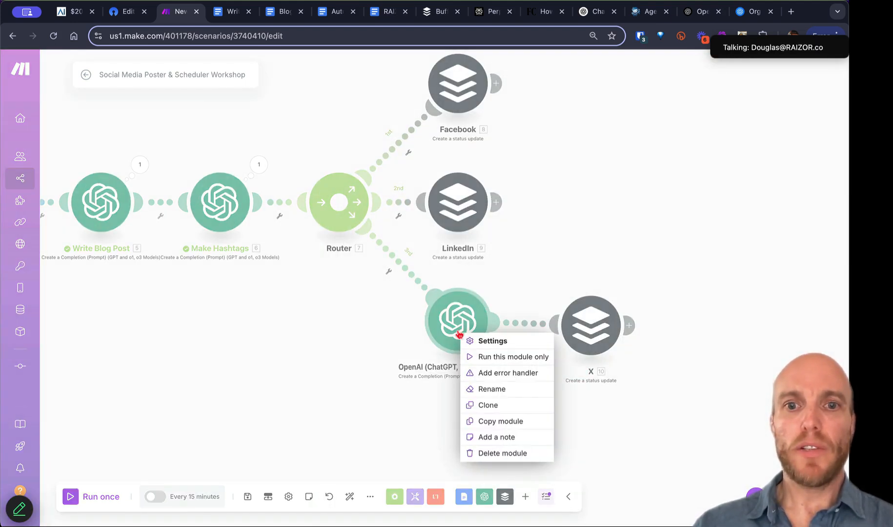
click(493, 388)
text(Shorten)
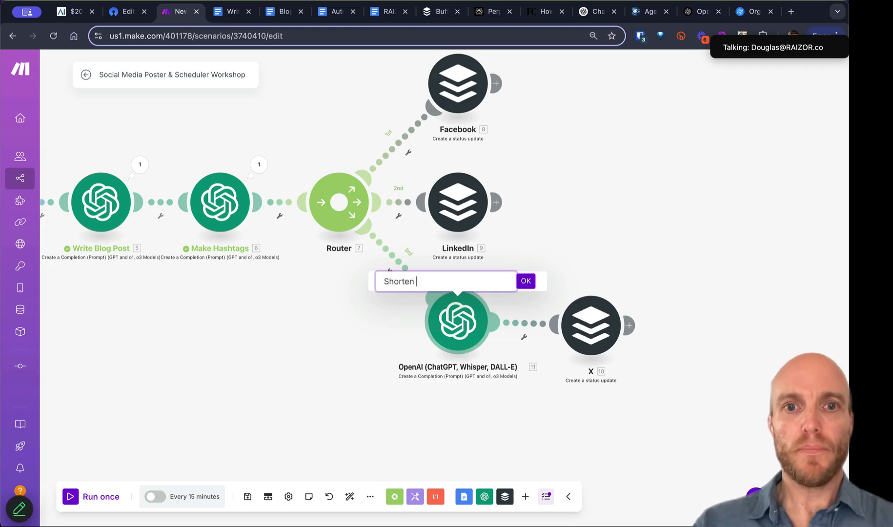
key(Return)
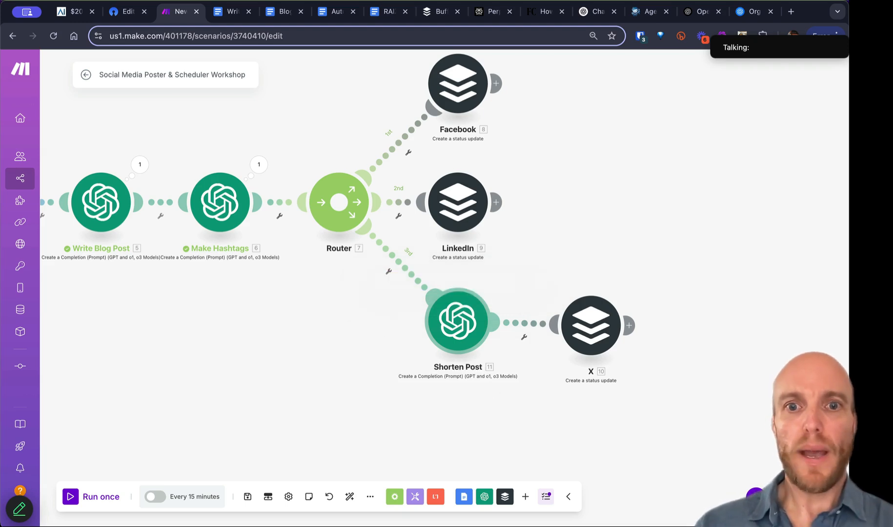
Step: Replace the X module's text with the Shorten Post result followed by the Make Hashtags result
click(593, 334)
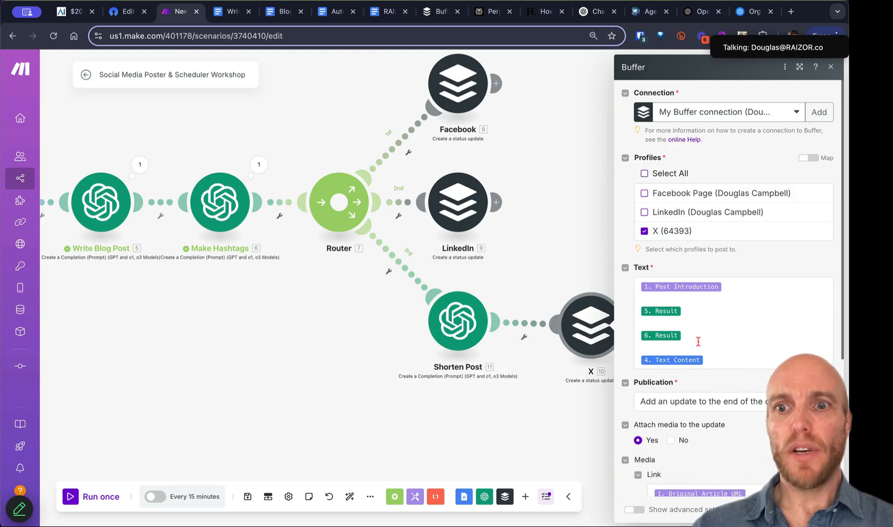
drag(722, 361, 641, 286)
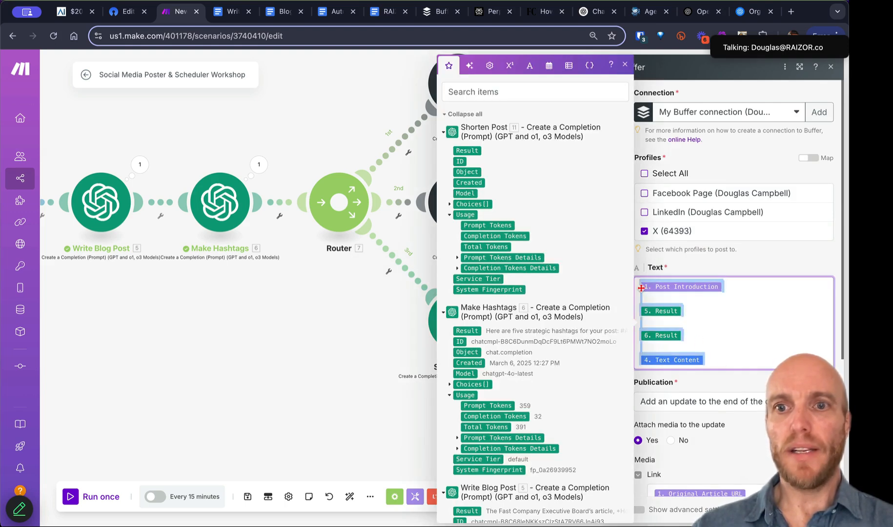
key(BackSpace)
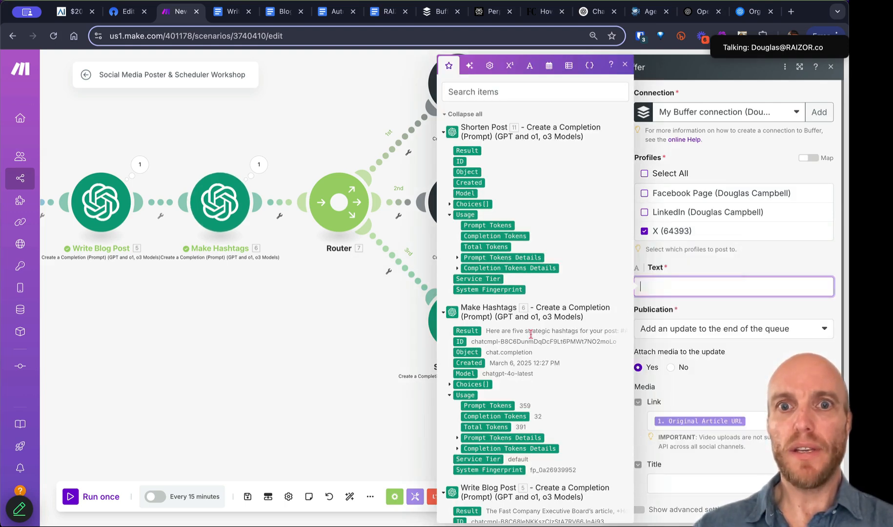
click(472, 151)
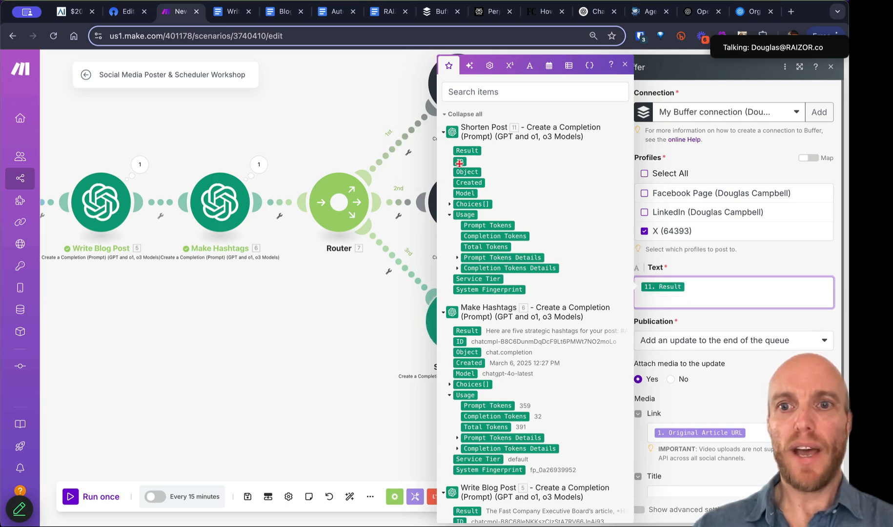
click(473, 331)
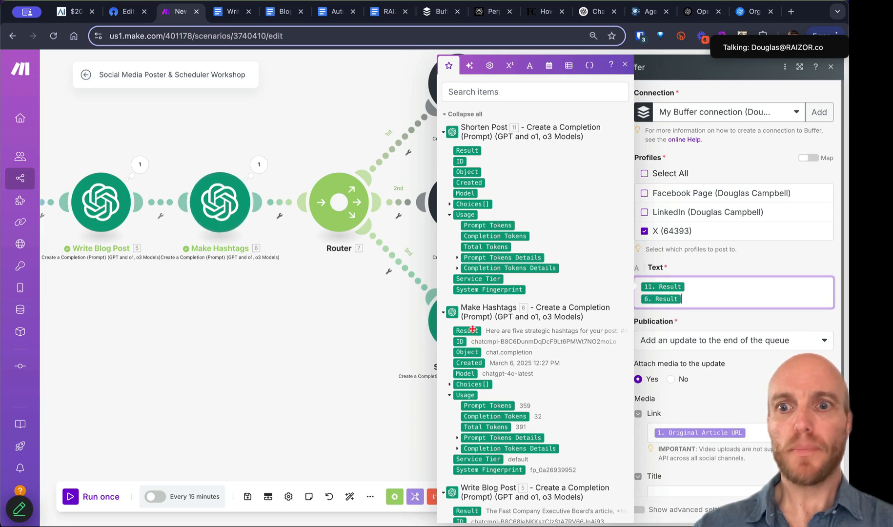
click(751, 418)
scroll(732, 468, down, 5)
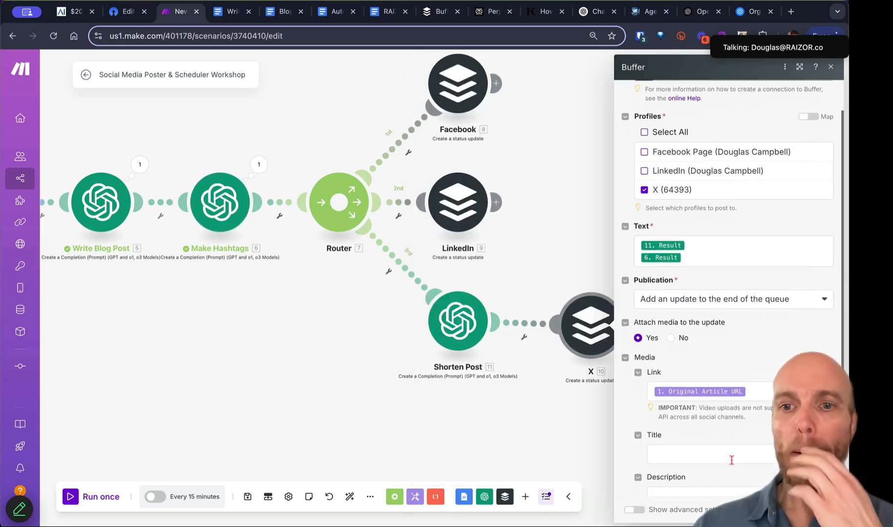
click(823, 510)
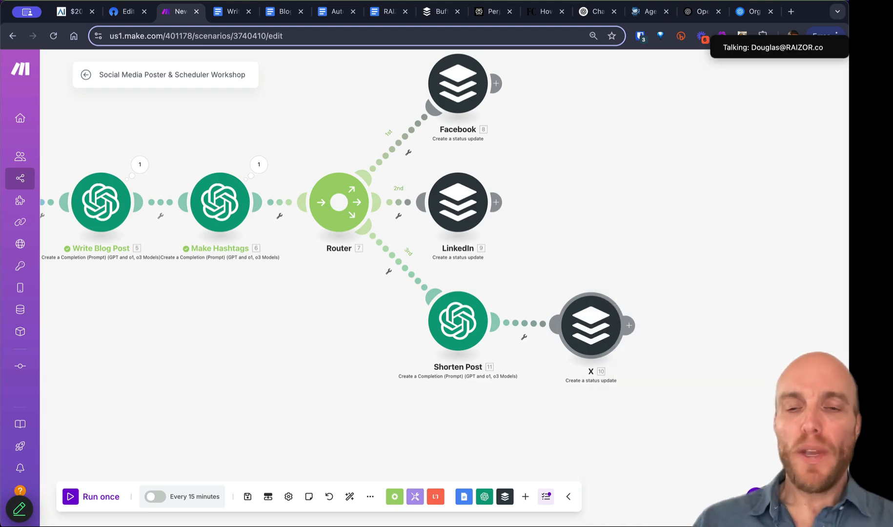
scroll(698, 347, down, 5)
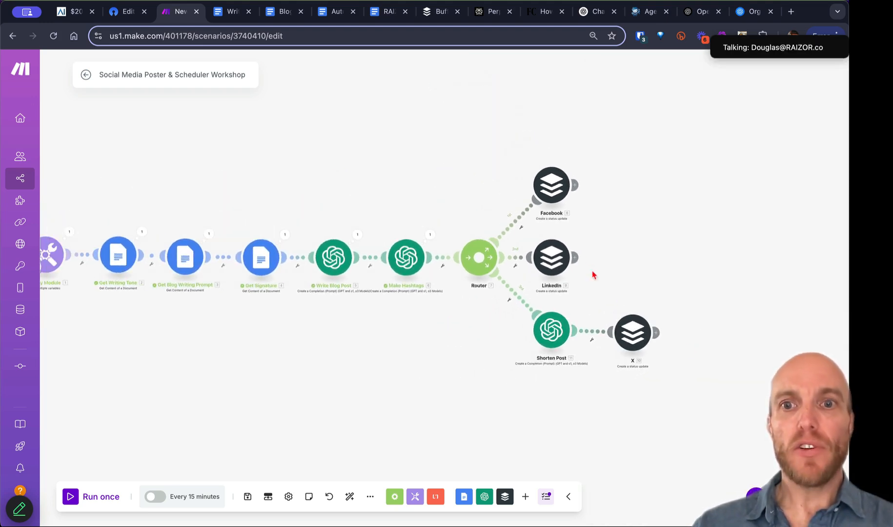
scroll(585, 255, up, 5)
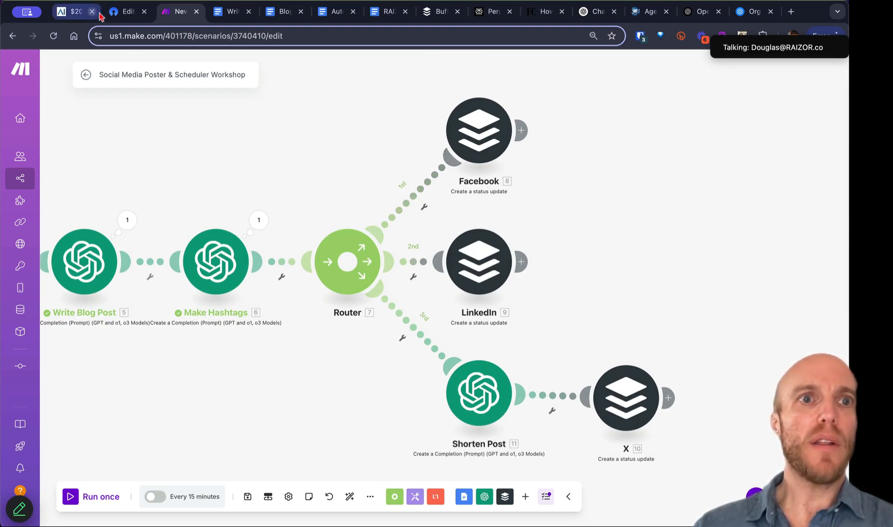
click(126, 11)
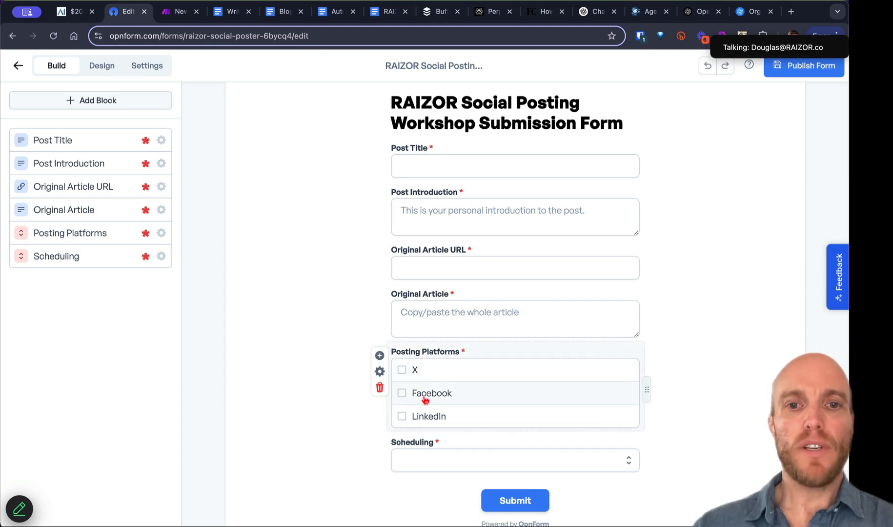
click(173, 17)
drag(125, 161, 435, 167)
drag(235, 204, 463, 204)
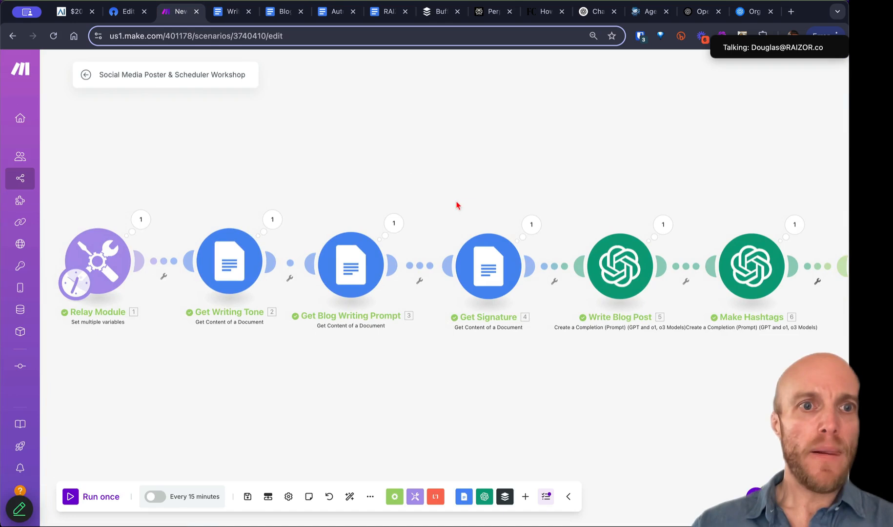
click(142, 222)
drag(253, 290, 323, 289)
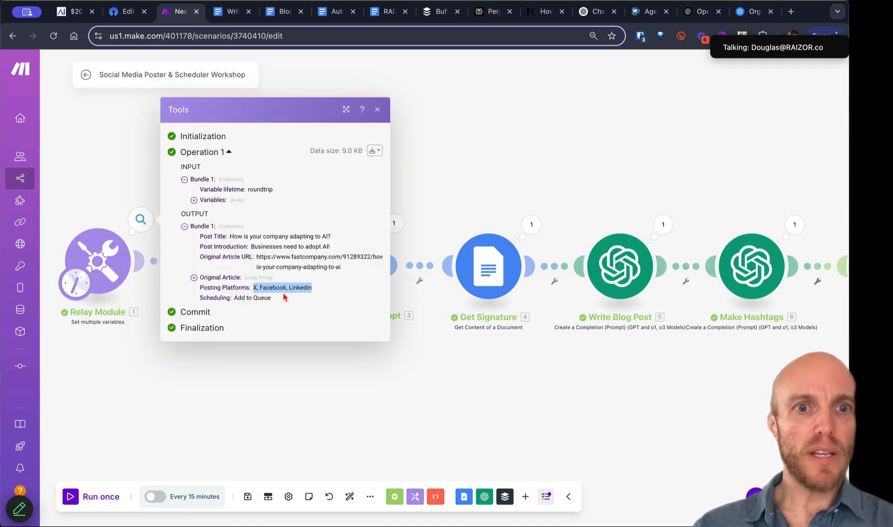
click(377, 110)
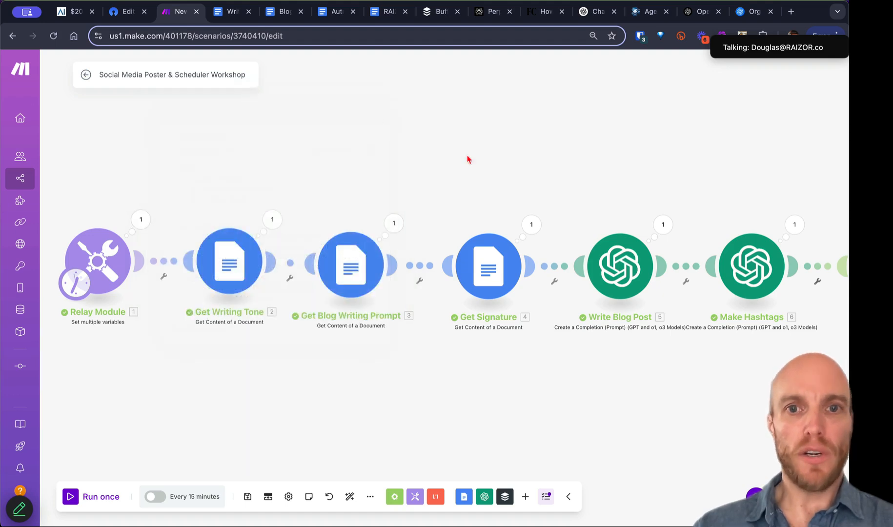
drag(508, 175, 226, 206)
drag(515, 225, 292, 201)
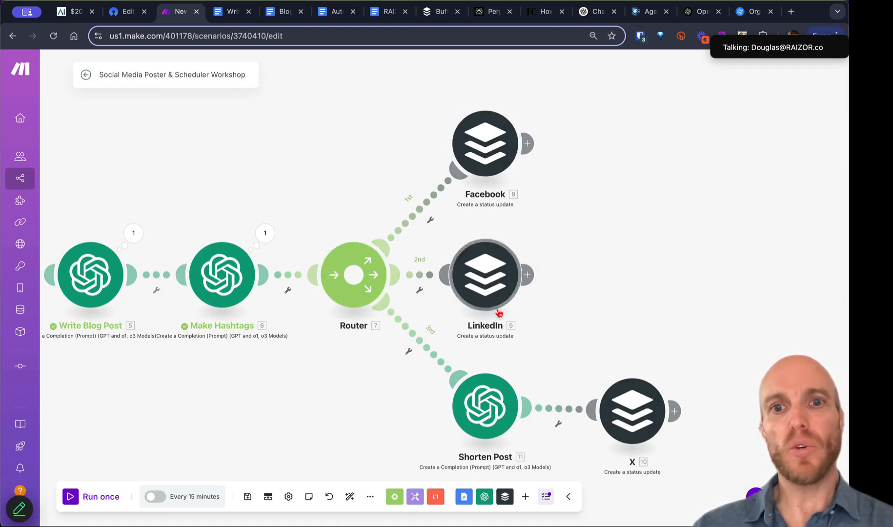
Step: Start setting up a filter on the Router-to-Facebook route
click(432, 225)
click(434, 233)
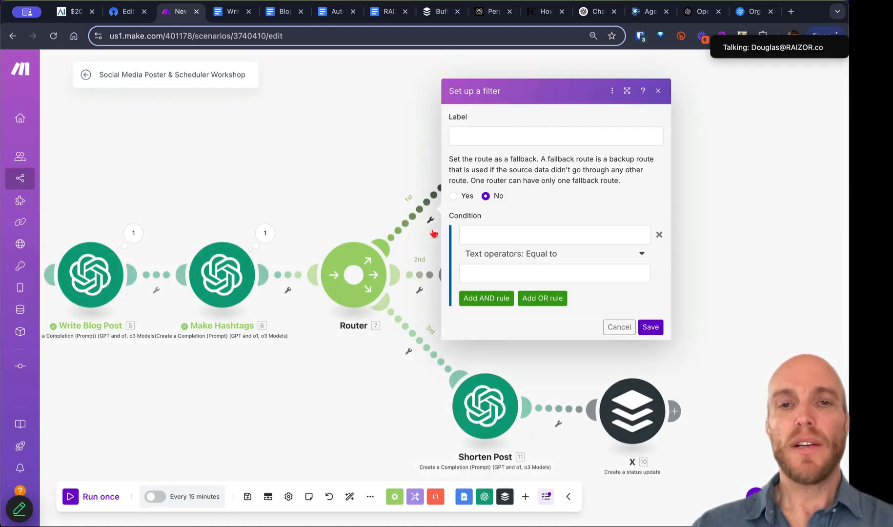
click(474, 136)
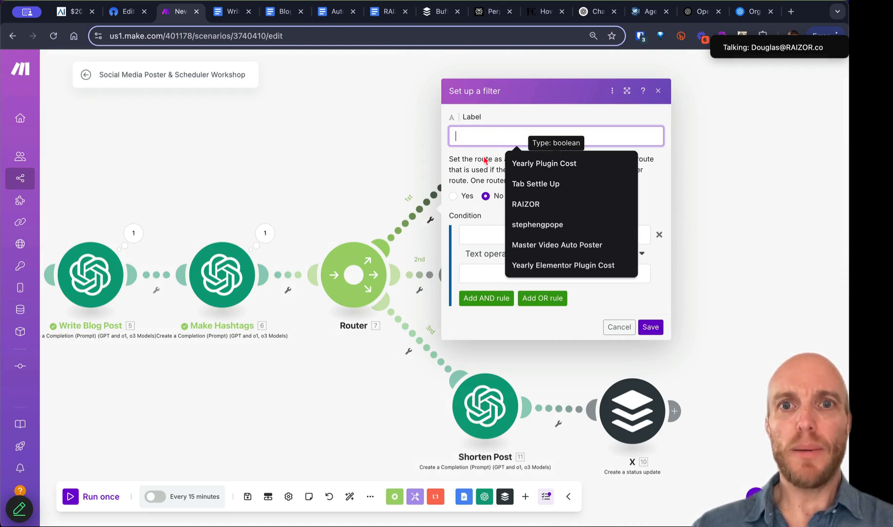
drag(476, 158, 480, 170)
Step: Set the condition to Posting Platforms contains Facebook, save it, and check the form's platform options
click(491, 234)
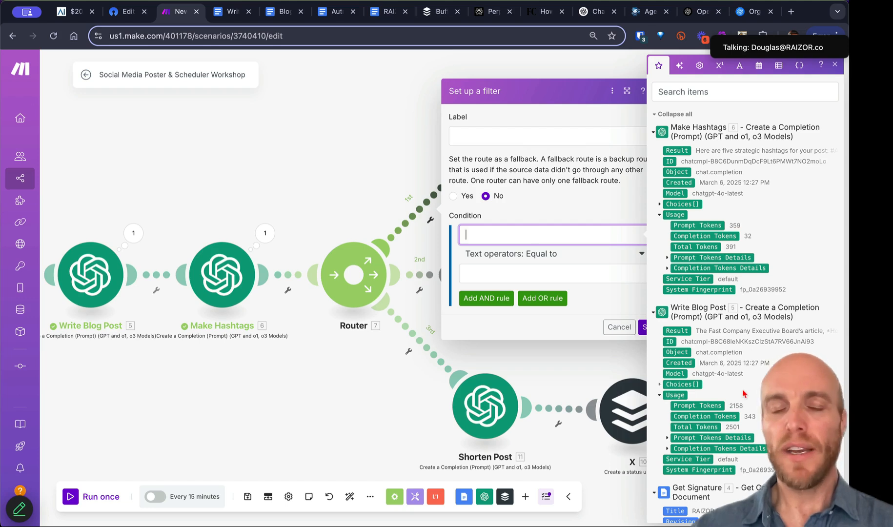
scroll(743, 393, down, 5)
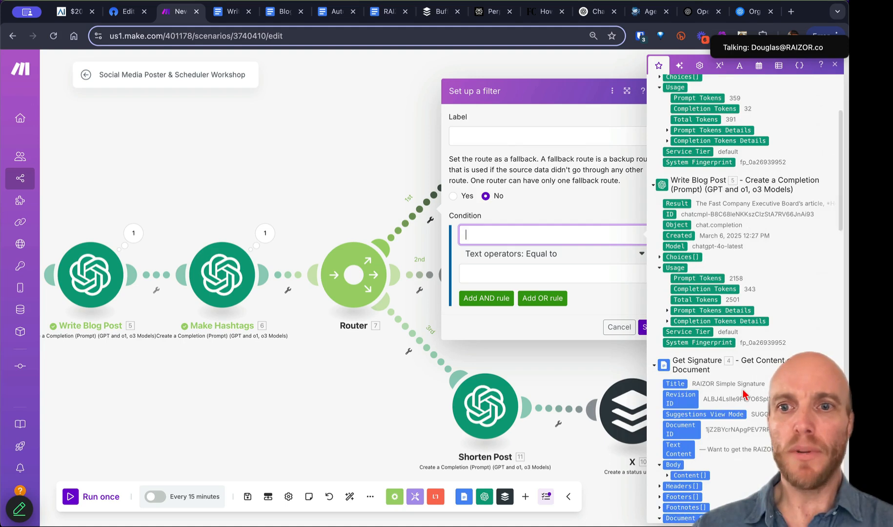
scroll(743, 393, down, 12)
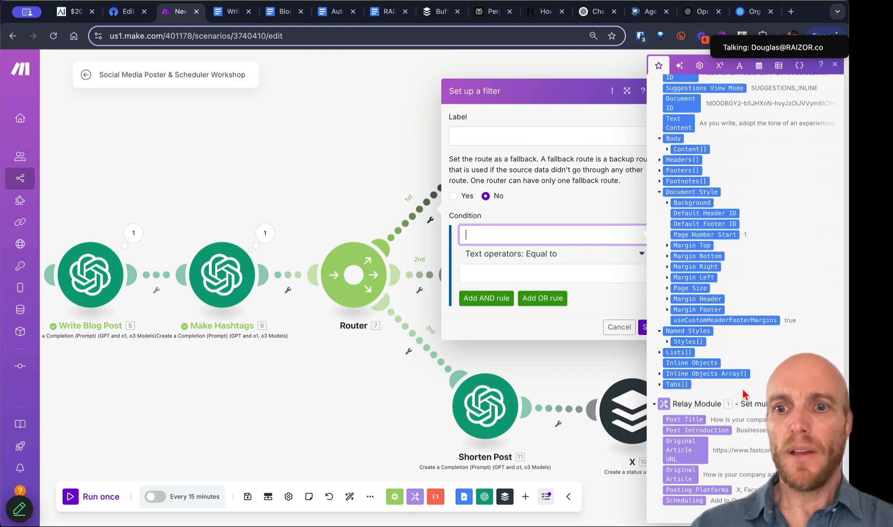
click(701, 490)
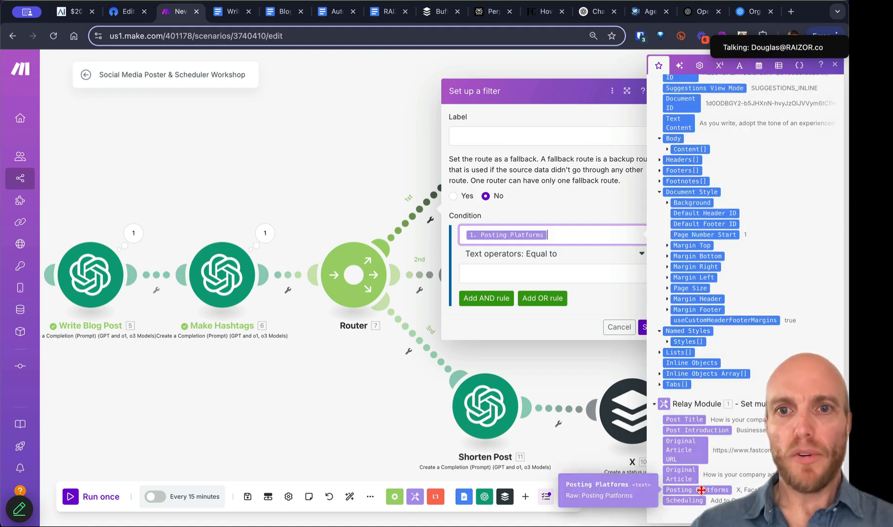
click(555, 254)
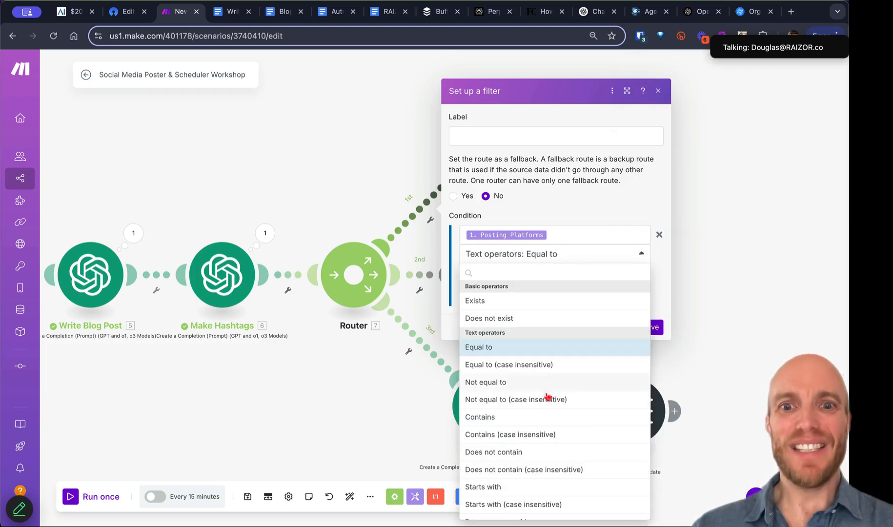
click(530, 418)
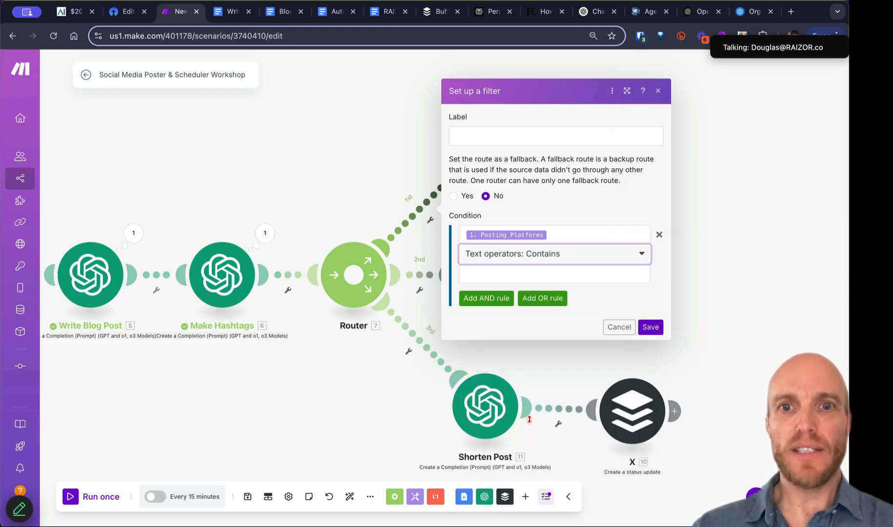
click(500, 274)
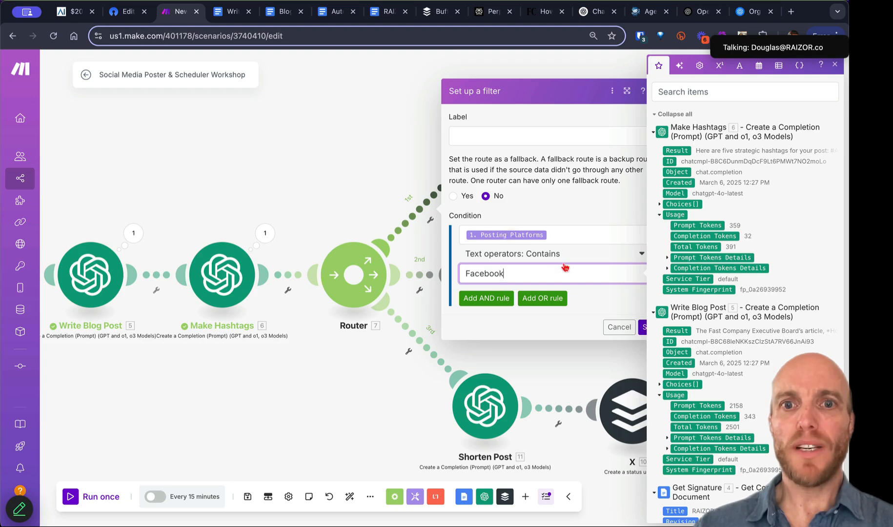
click(642, 330)
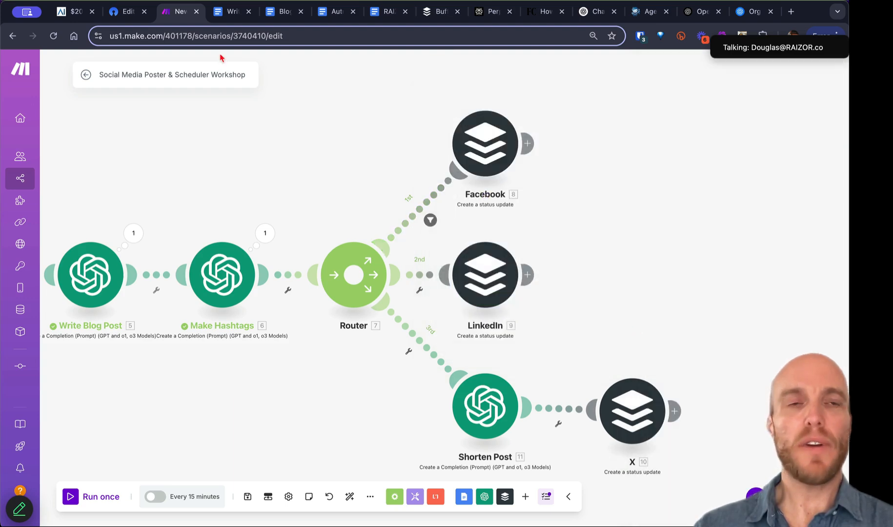
click(121, 15)
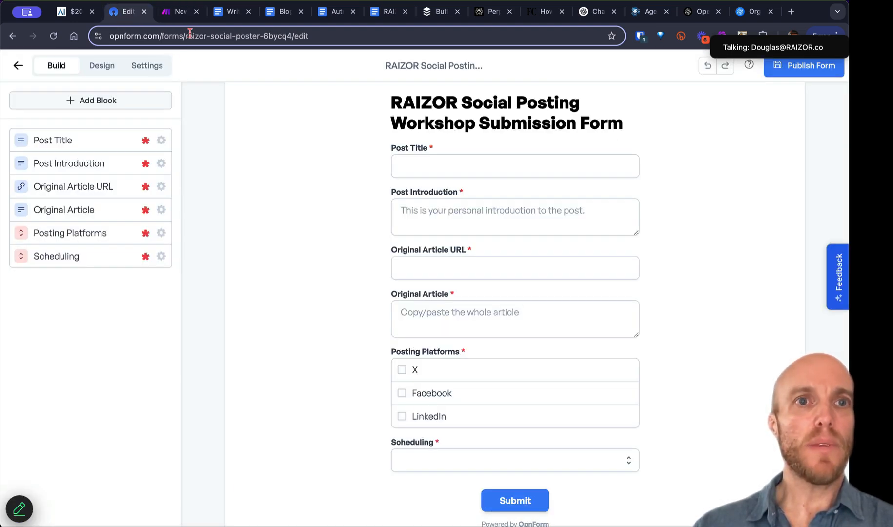
Step: Set up a filter on the LinkedIn route that tests the Posting Platforms field
click(180, 13)
drag(485, 275, 564, 275)
click(459, 289)
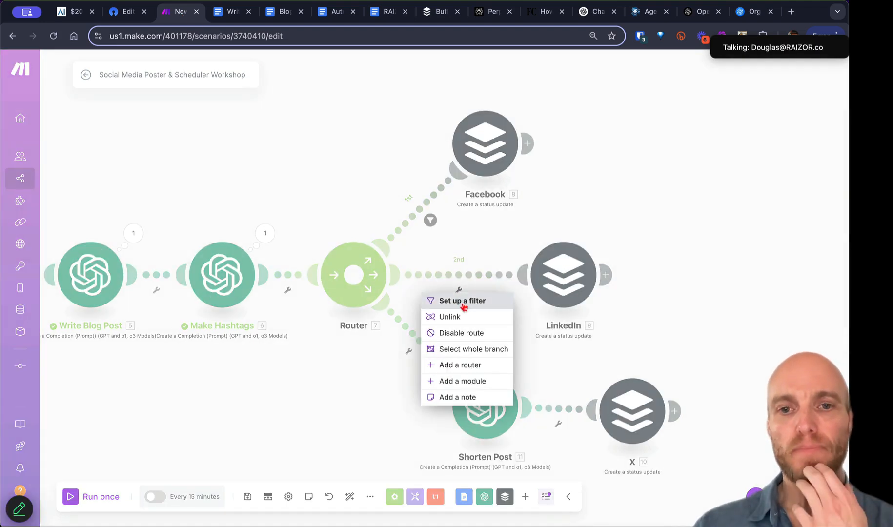
click(467, 302)
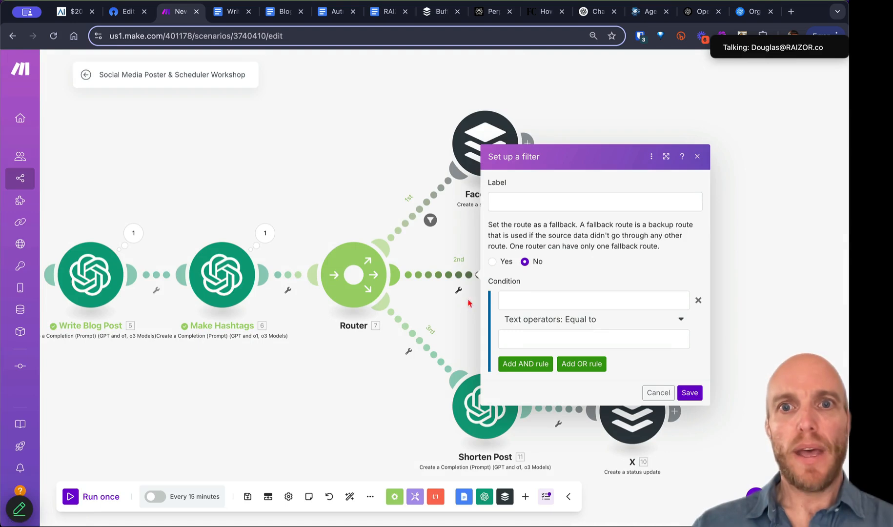
click(530, 301)
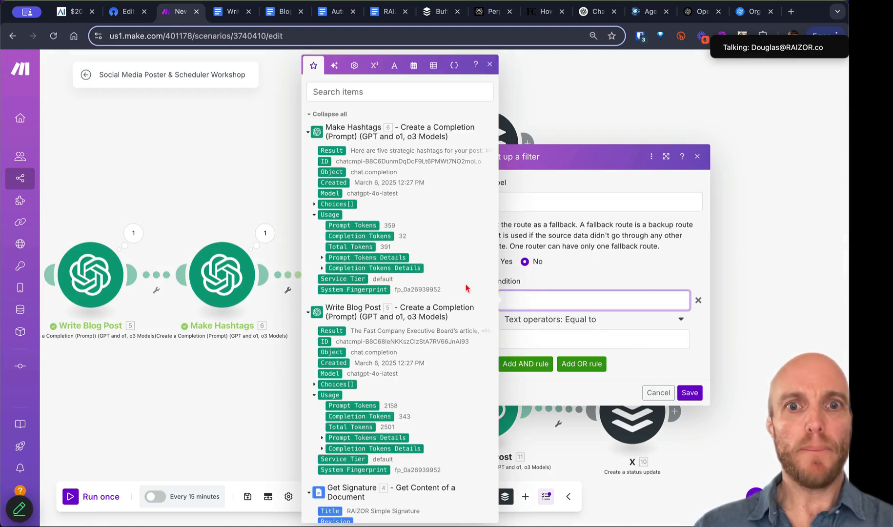
scroll(432, 383, down, 20)
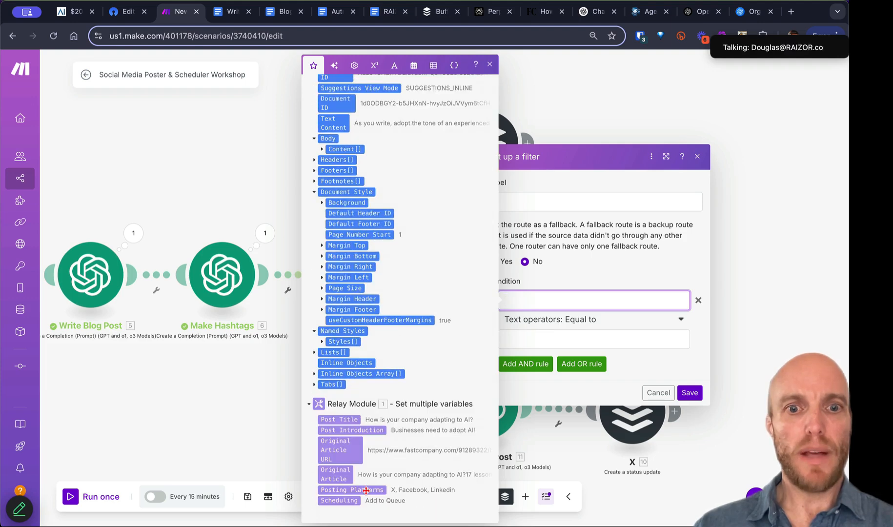
click(366, 490)
Step: Use the Contains operator with value 'LinkedIn', confirm the spelling on the form, and save
click(586, 323)
scroll(559, 423, down, 3)
click(554, 378)
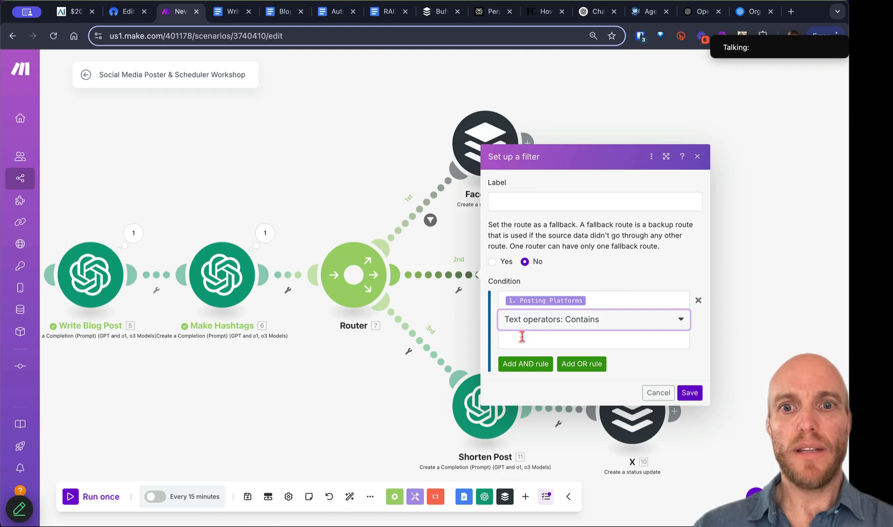
click(522, 338)
text(LinkedIn)
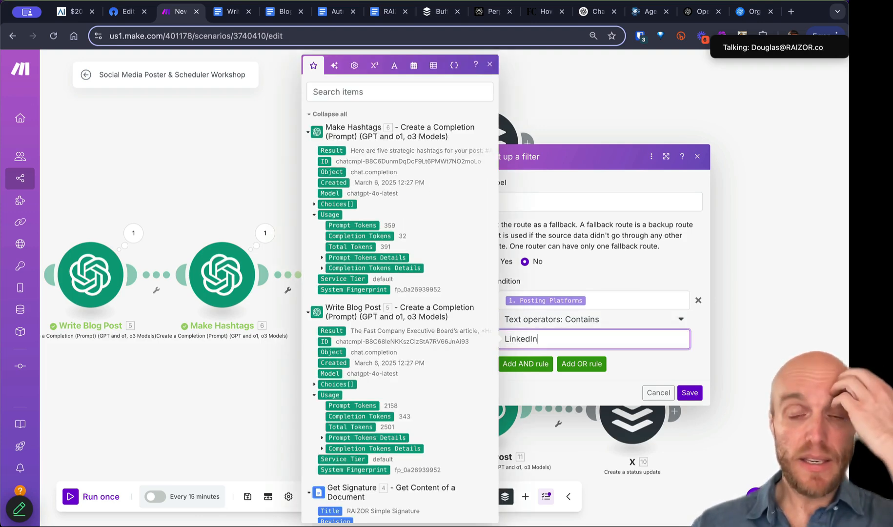
click(127, 14)
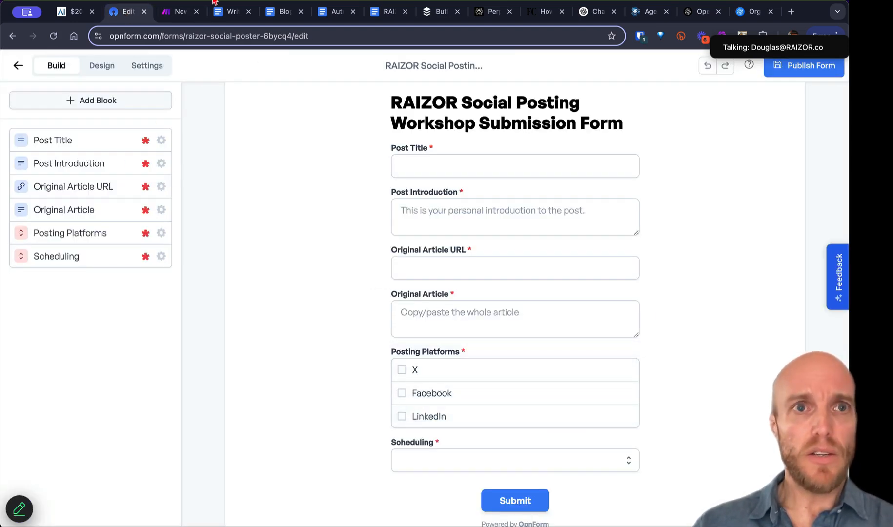
click(168, 16)
click(606, 320)
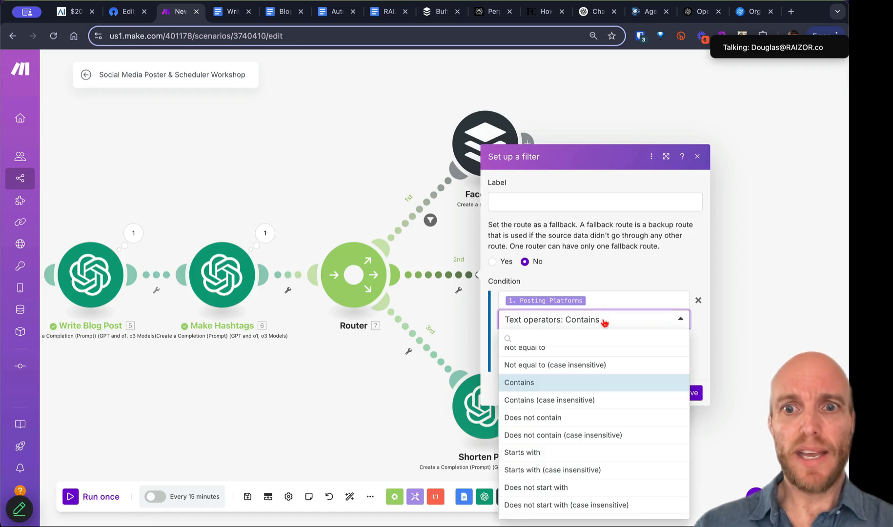
click(589, 388)
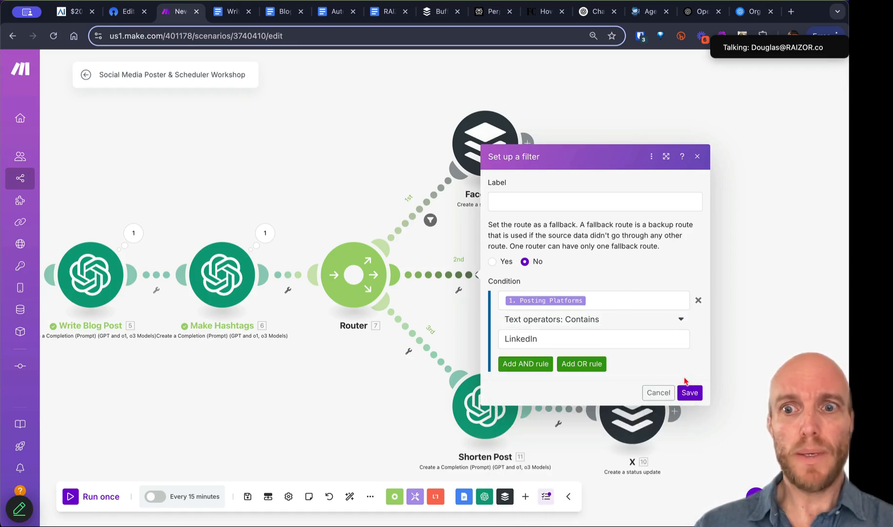
click(690, 393)
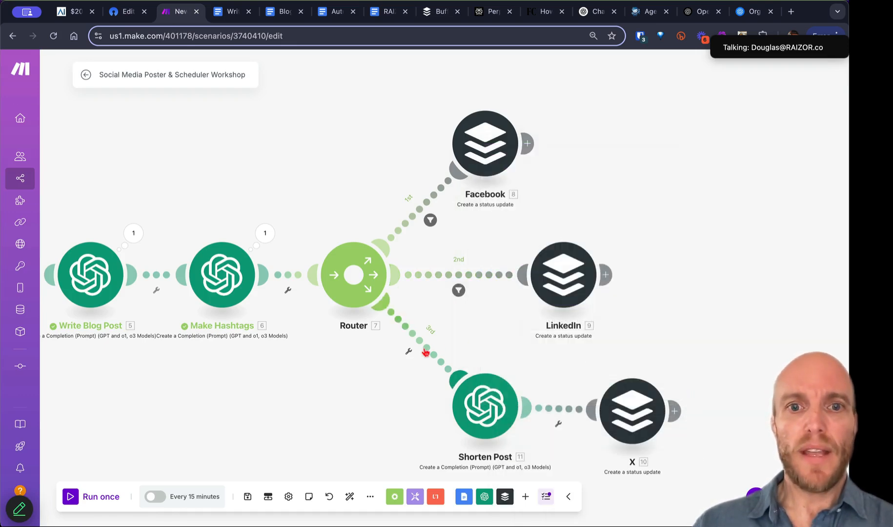
Step: Start a filter on the Shorten Post route: Posting Platforms Contains X
click(409, 351)
click(414, 363)
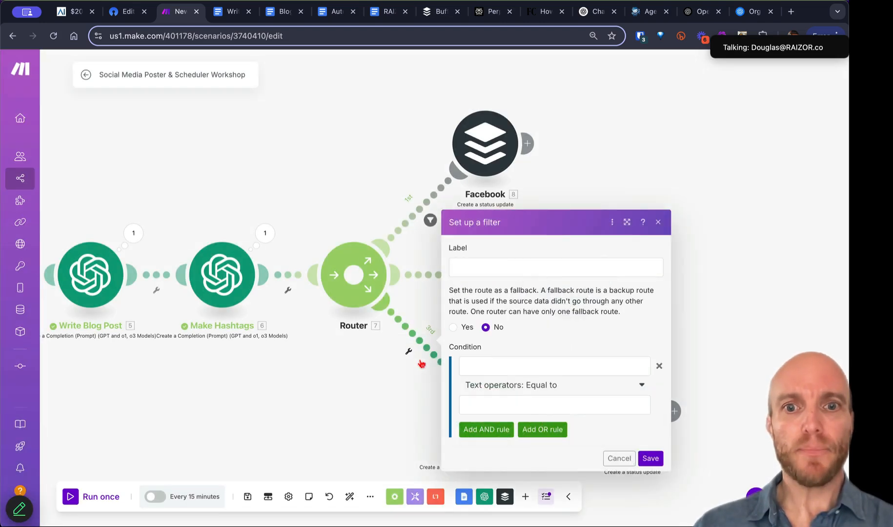
click(493, 366)
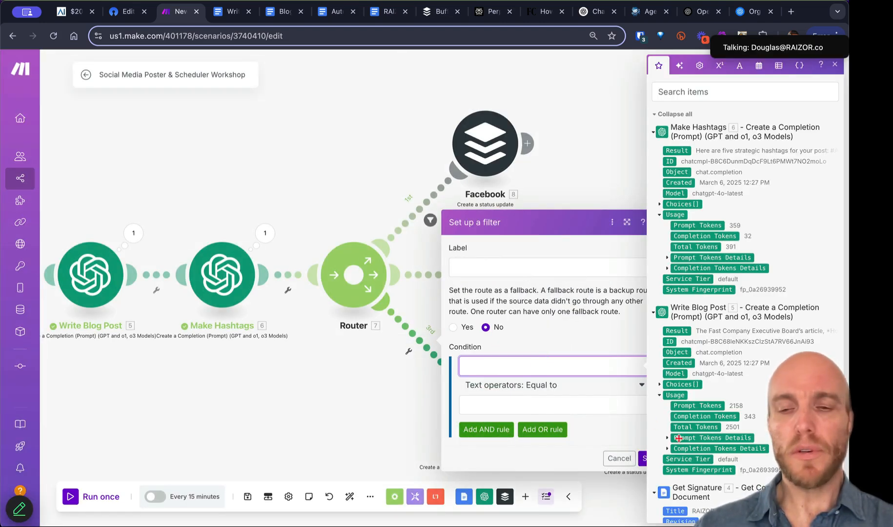
scroll(683, 429, down, 10)
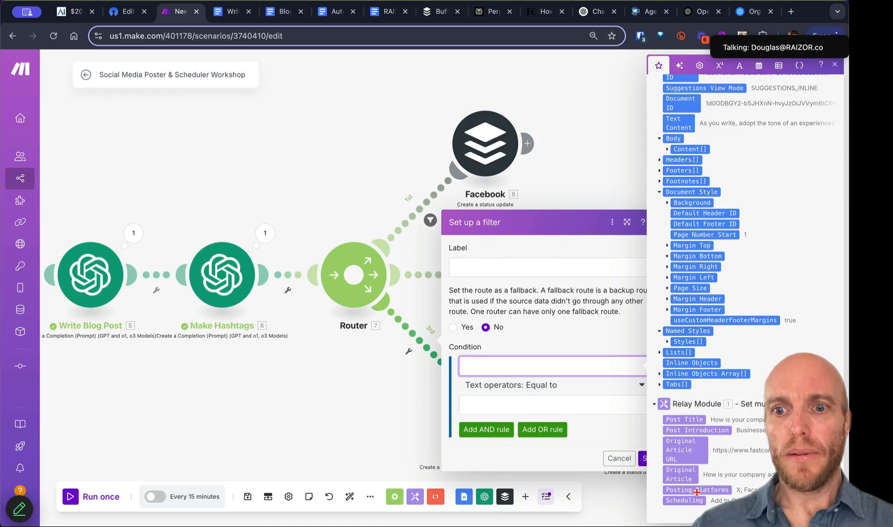
click(696, 491)
click(569, 391)
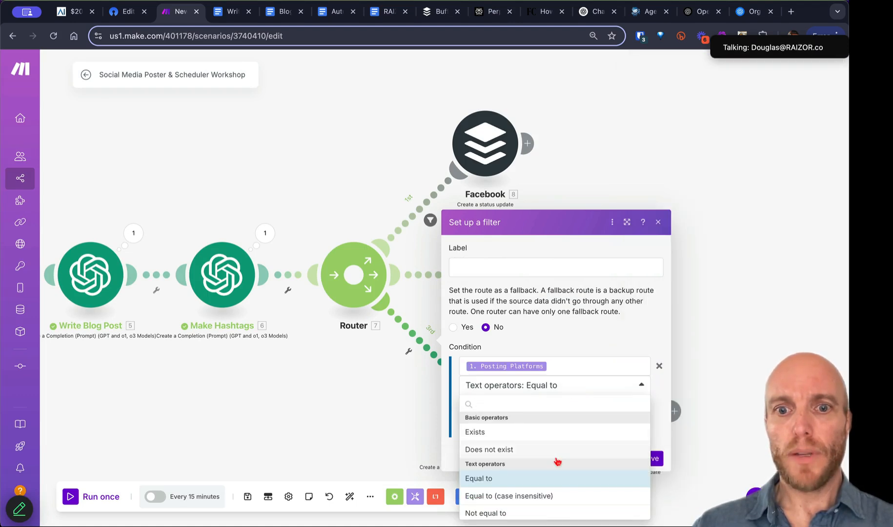
scroll(558, 461, down, 3)
click(523, 485)
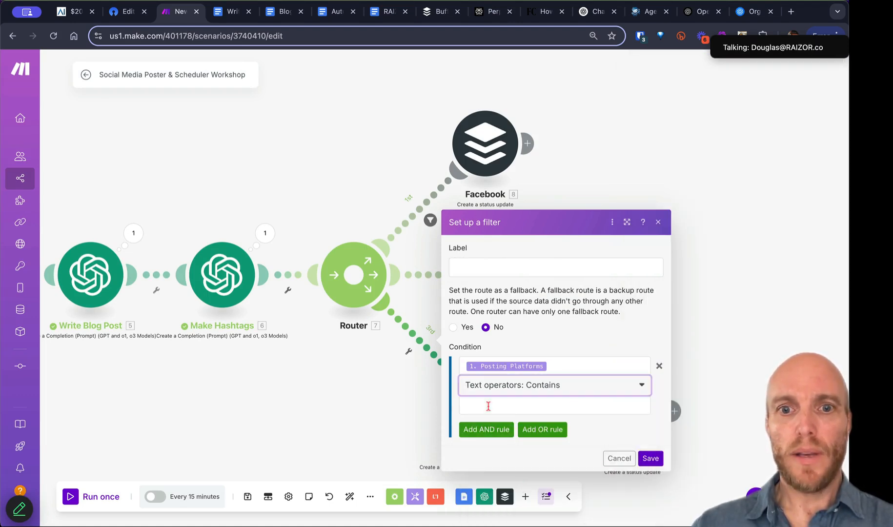
click(488, 406)
text(X)
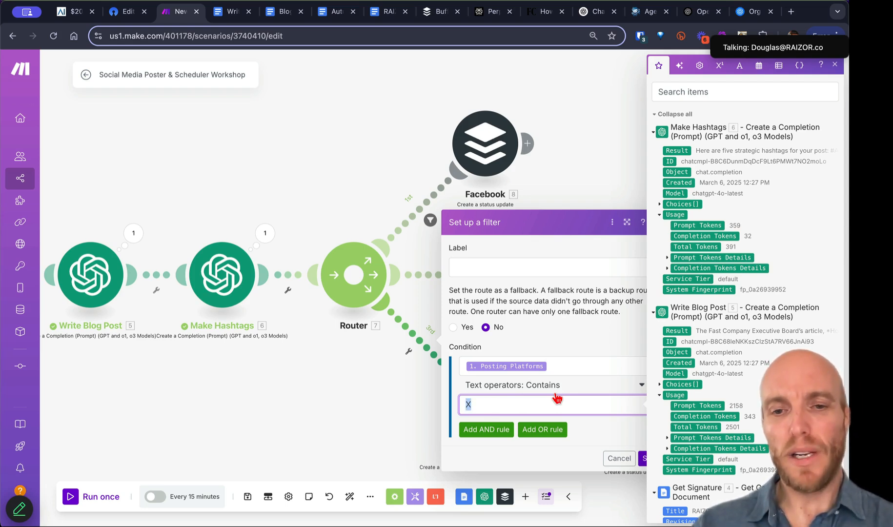
Step: Restore the comparison value to X after trying ONCE, keep Contains, and save the filter
text(ONETIME)
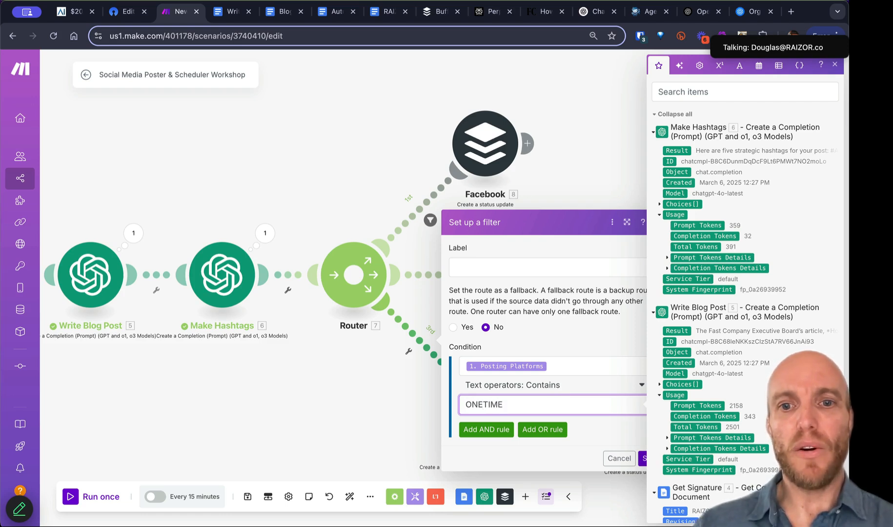
key(super+a)
text(ONCE)
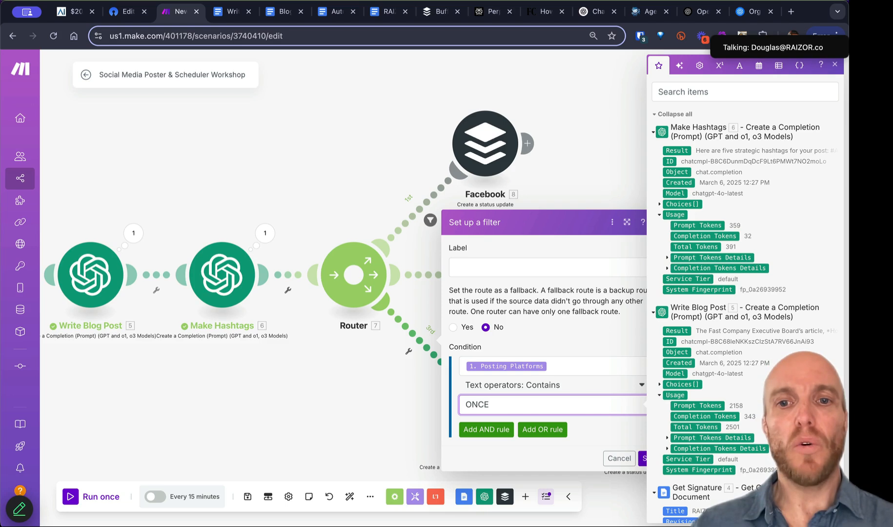
click(561, 388)
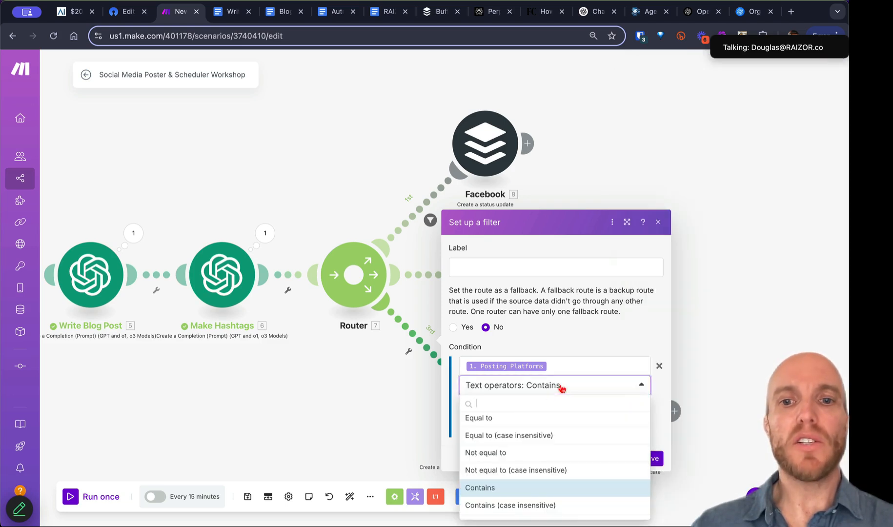
click(559, 338)
double_click(501, 402)
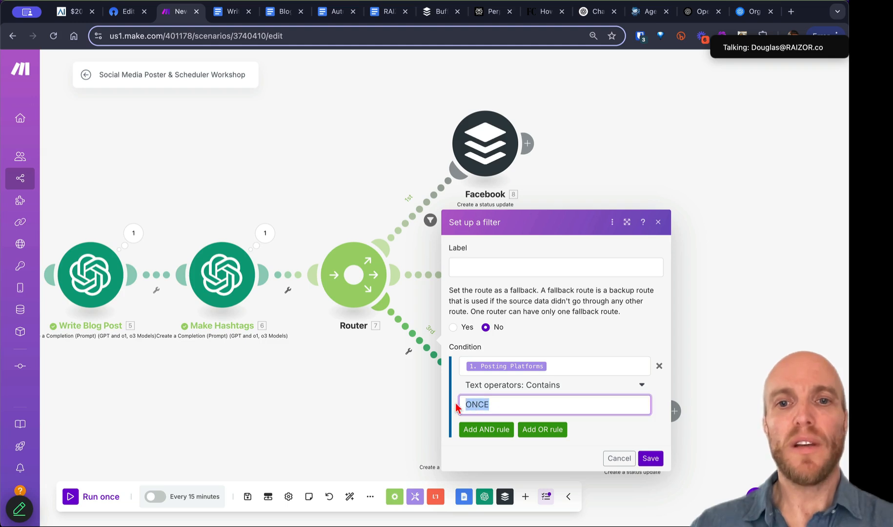
text(X)
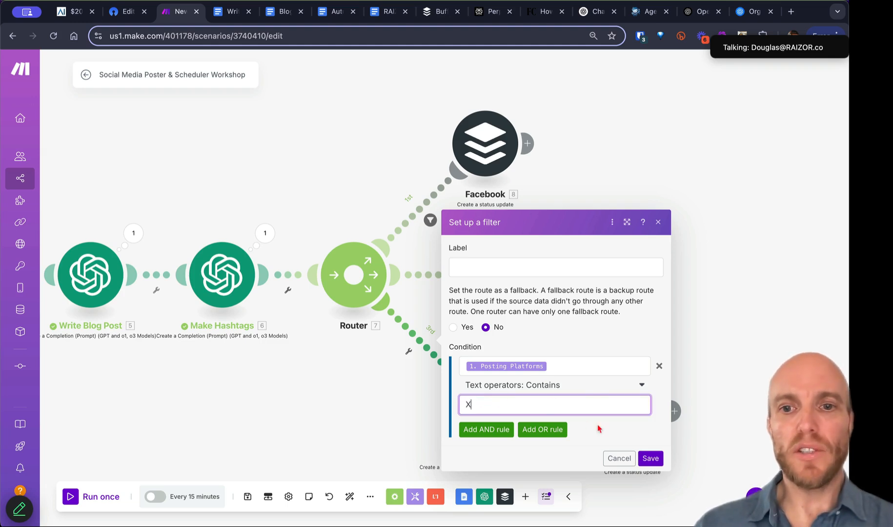
click(574, 391)
scroll(571, 447, down, 5)
click(600, 332)
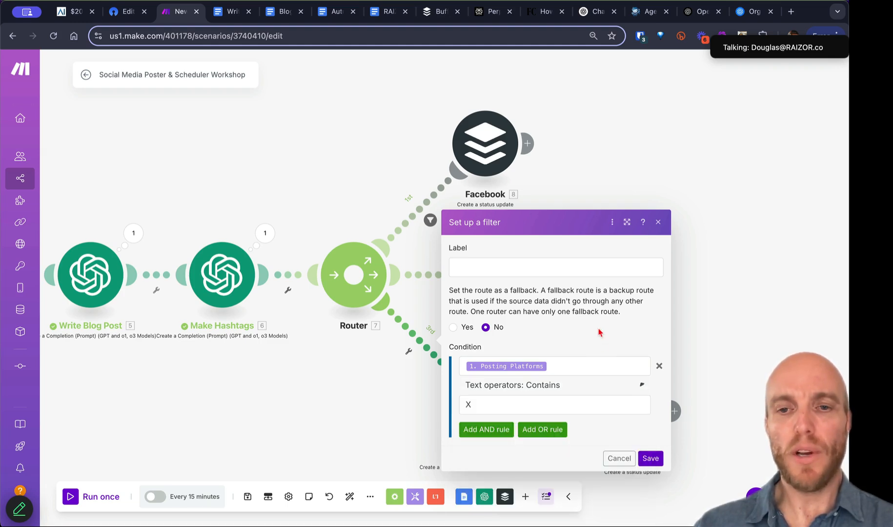
click(657, 463)
Step: Move the platform router and its branches up and to the right
scroll(555, 363, down, 2)
scroll(555, 363, down, 1)
scroll(555, 364, down, 2)
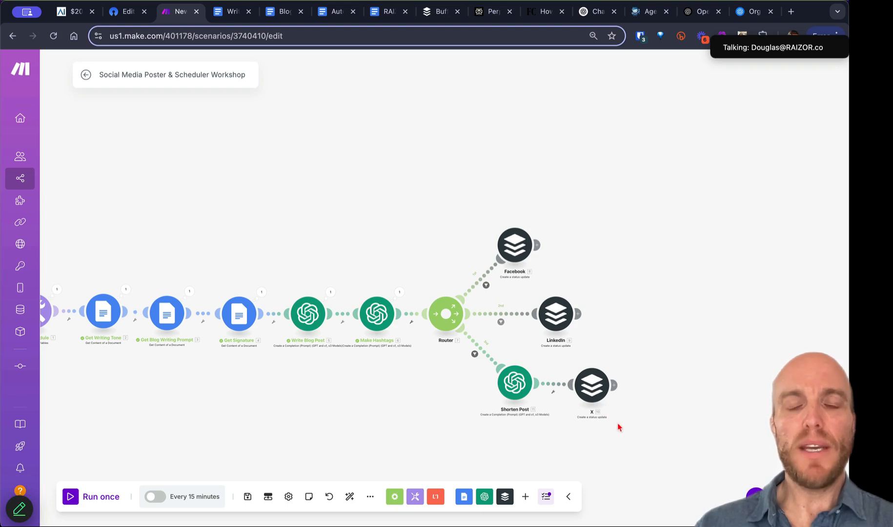
drag(637, 439, 426, 226)
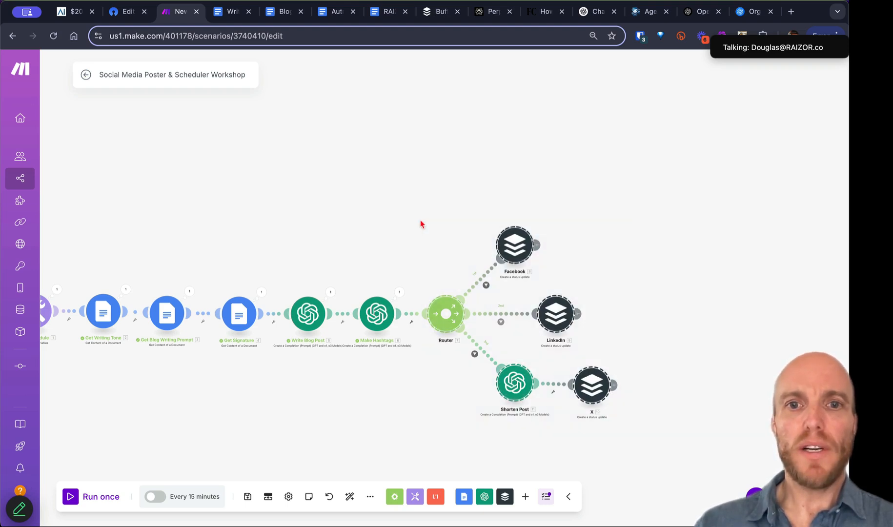
drag(447, 314, 516, 196)
click(479, 320)
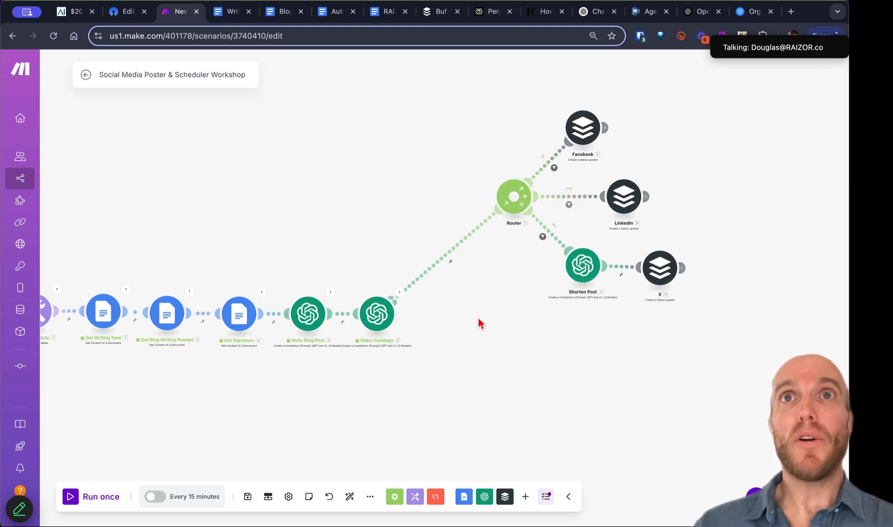
Step: Insert a new router before the platform router and give it a second route
click(446, 262)
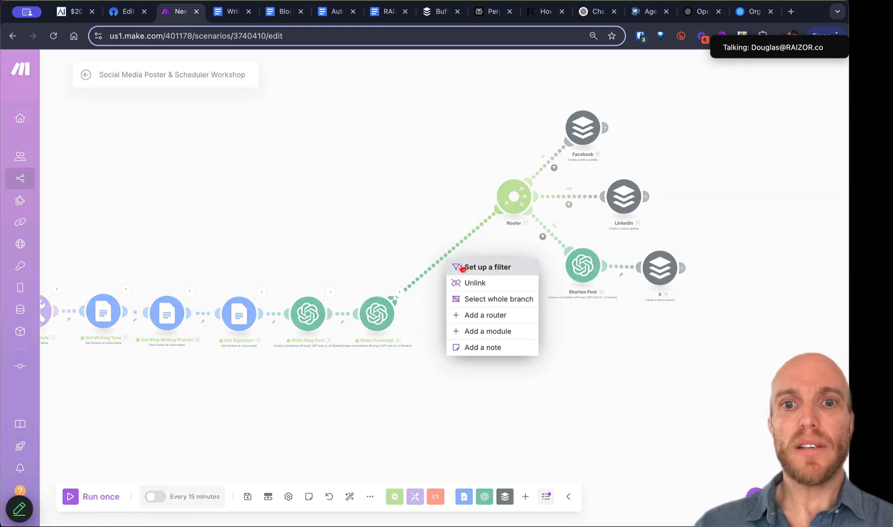
click(462, 313)
drag(512, 199, 478, 250)
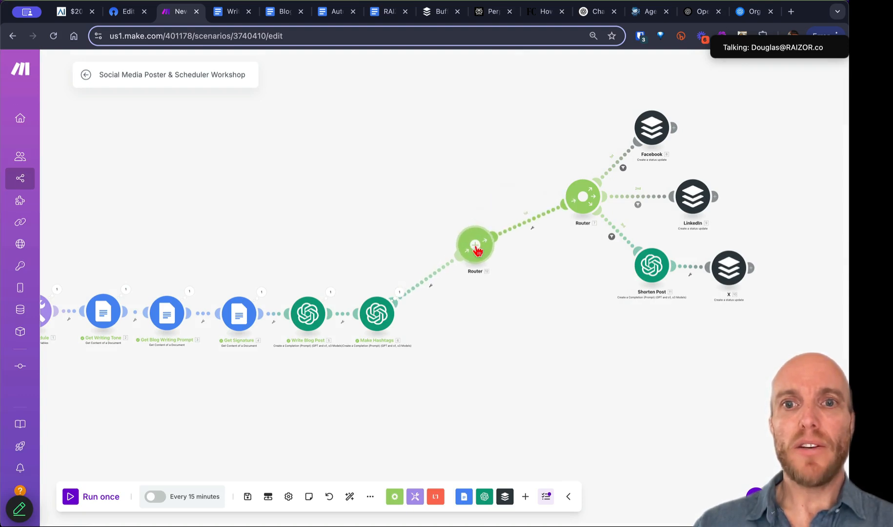
click(480, 250)
drag(554, 280, 558, 383)
Step: Paste a copy of the router with Facebook, LinkedIn and X onto the new route, deleting the placeholder
drag(746, 320, 535, 115)
key(super+c)
key(super+v)
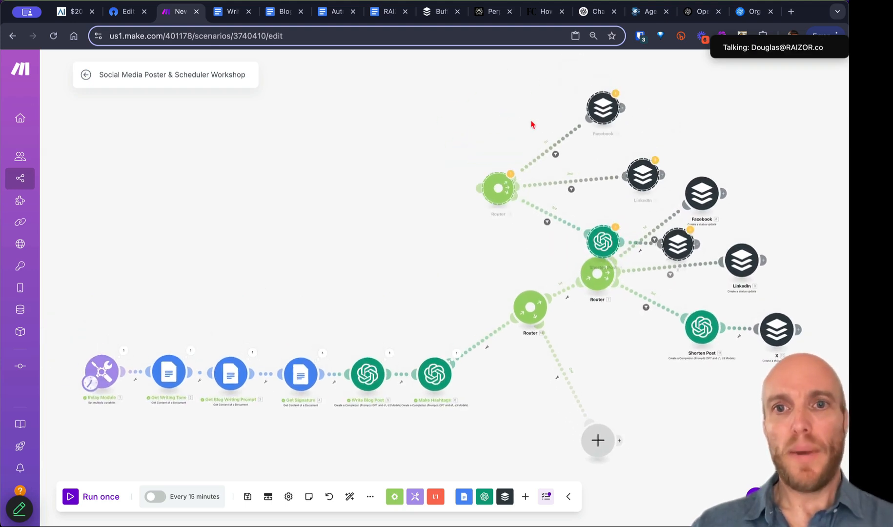
drag(513, 266, 290, 193)
drag(290, 138, 436, 415)
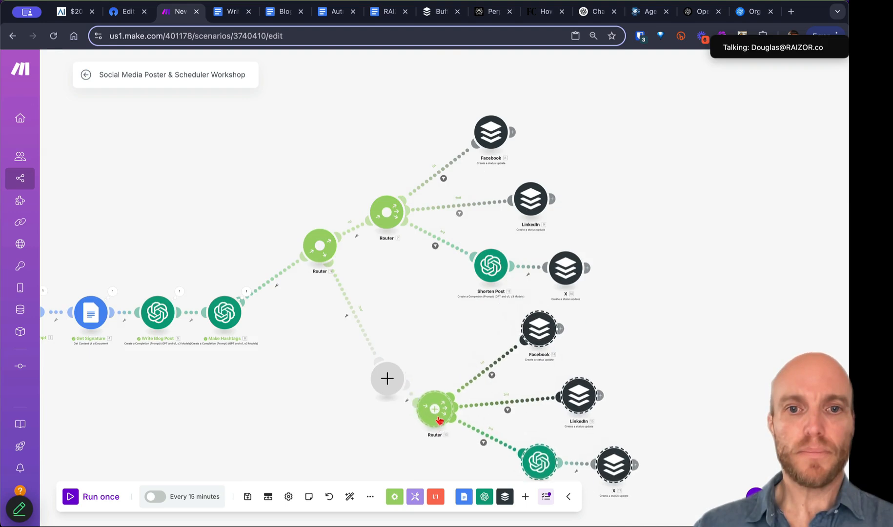
right_click(388, 383)
click(408, 406)
Step: Auto-align the scenario so both duplicated router branches are laid out neatly
drag(344, 443, 445, 324)
click(349, 497)
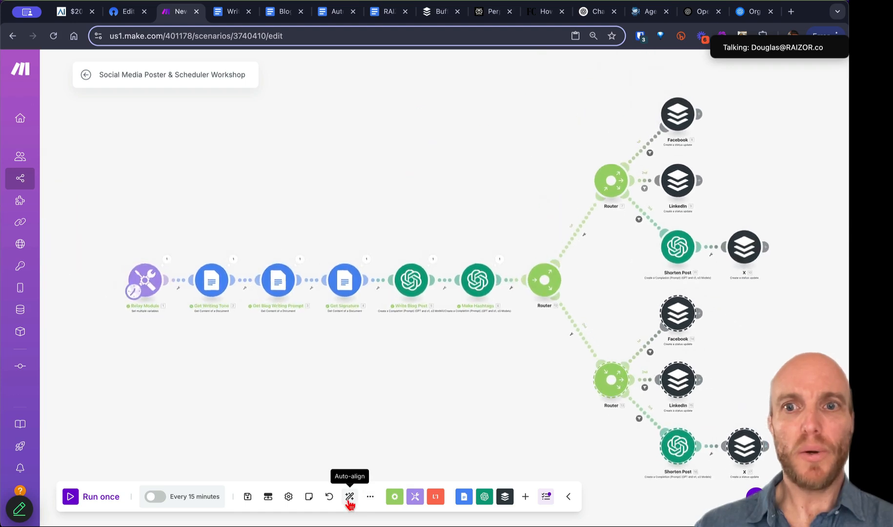
scroll(335, 330, up, 3)
drag(336, 327, 326, 323)
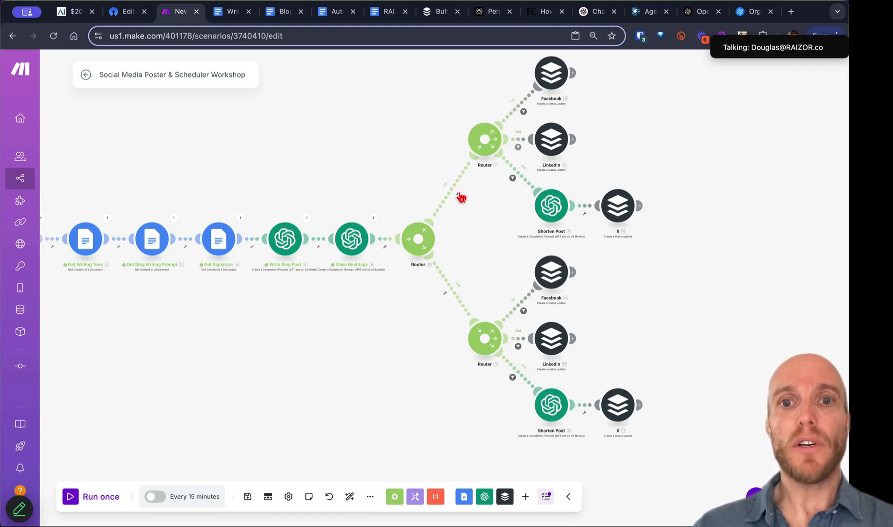
click(119, 12)
Step: Open the live form and confirm Scheduling offers Post Immediately and Add to Queue
click(80, 256)
click(97, 291)
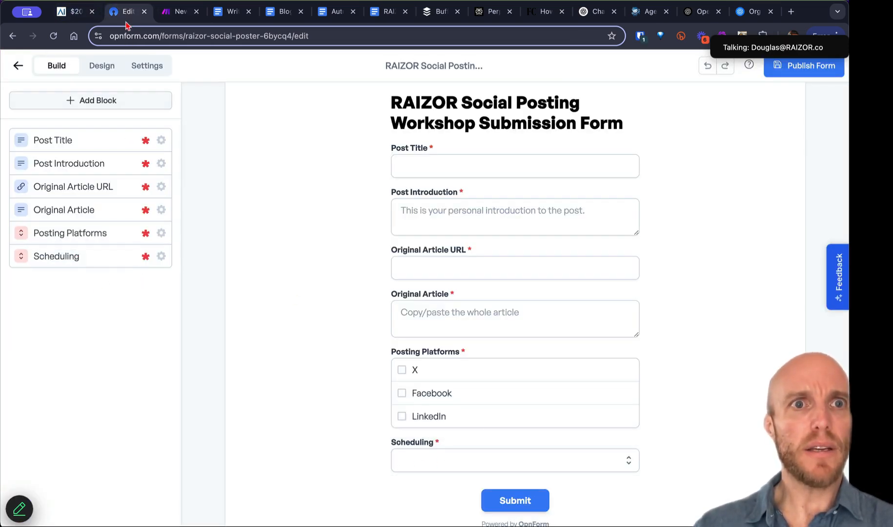
click(17, 66)
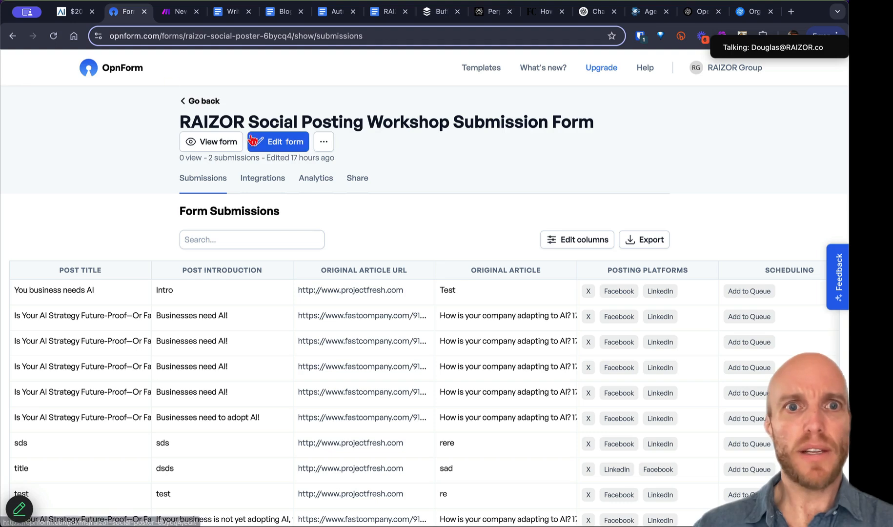
click(225, 145)
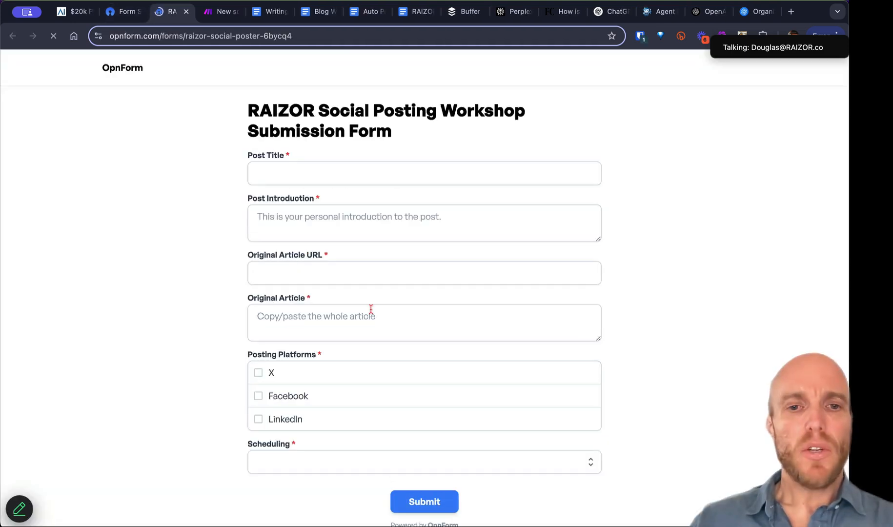
scroll(371, 309, down, 1)
click(309, 441)
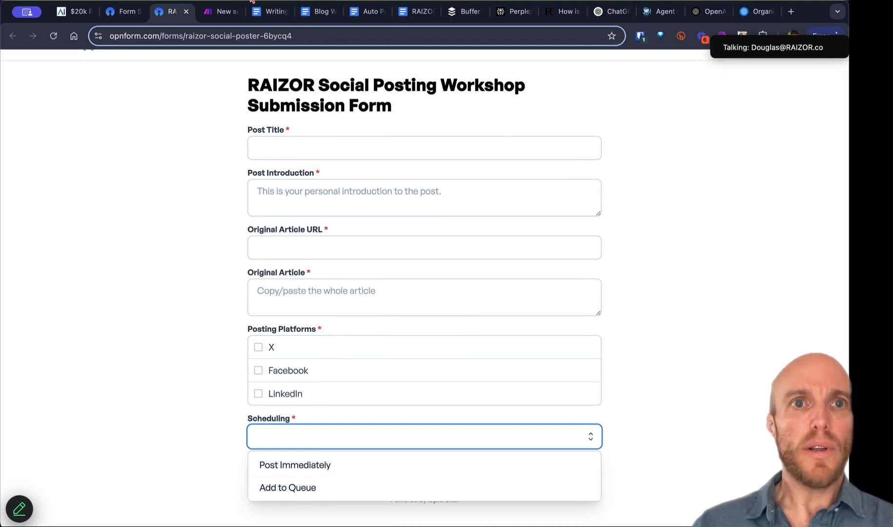
click(221, 12)
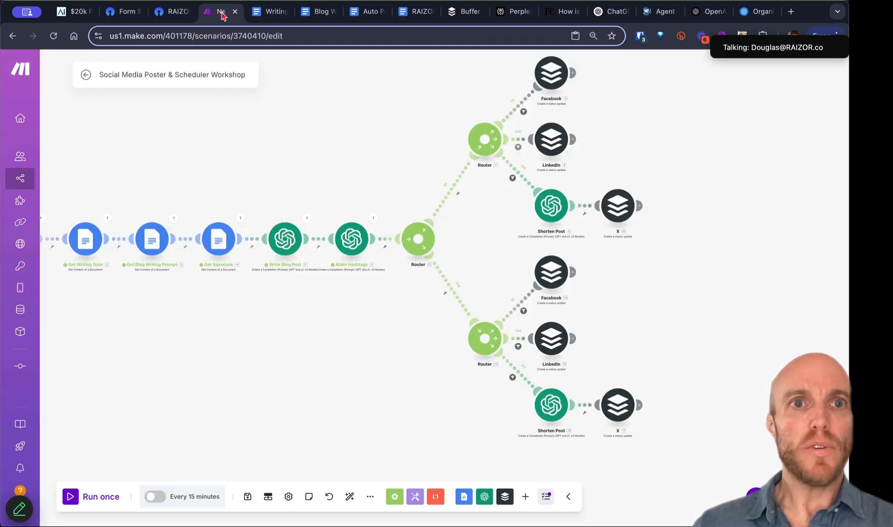
Step: Save the scenario, then browse the Previous versions list and close it without restoring
click(248, 497)
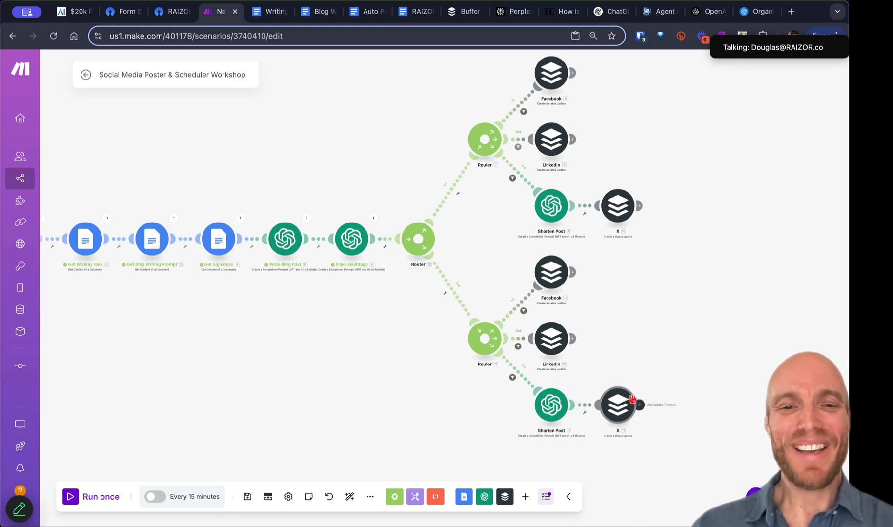
click(369, 497)
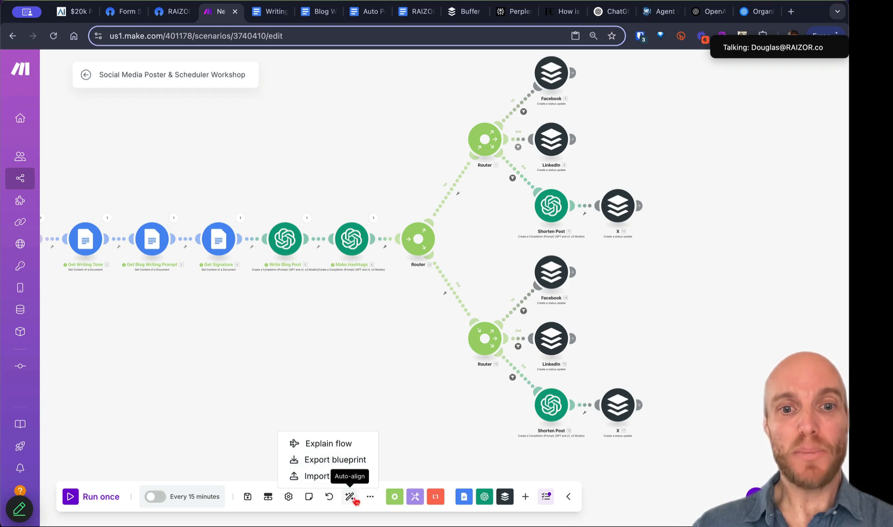
click(329, 496)
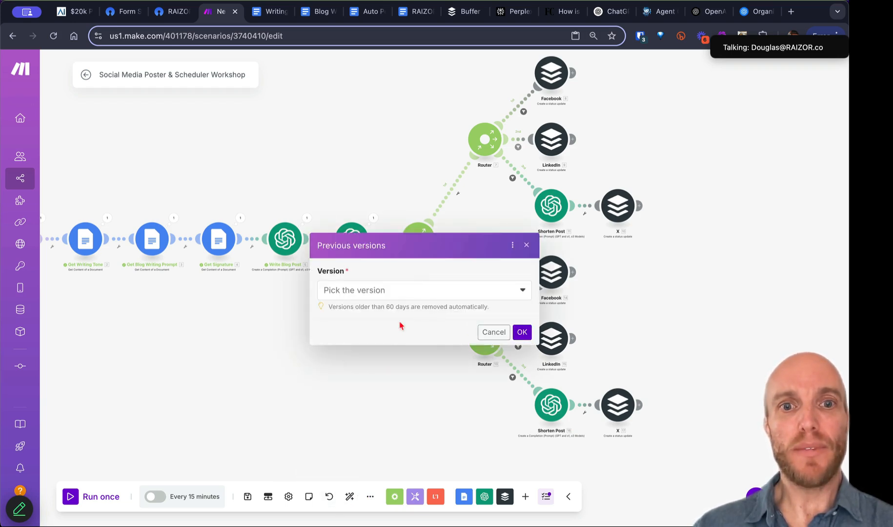
click(407, 295)
click(383, 406)
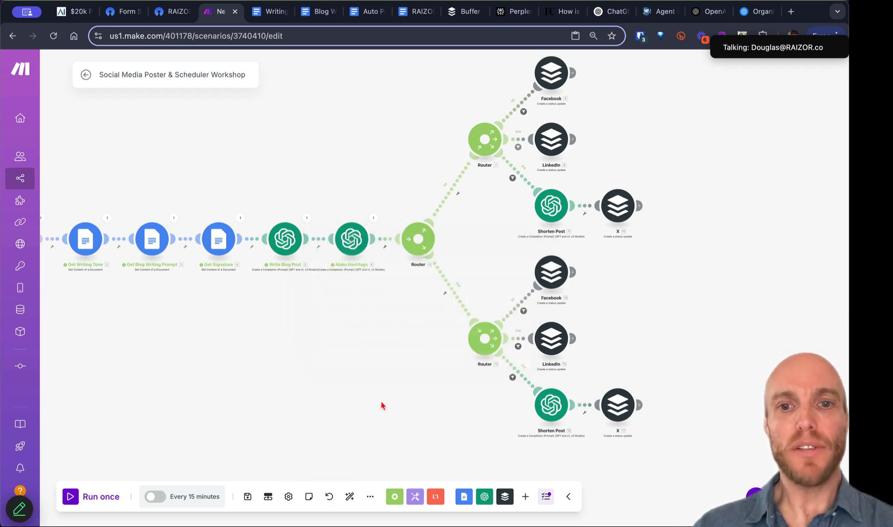
drag(647, 364, 533, 376)
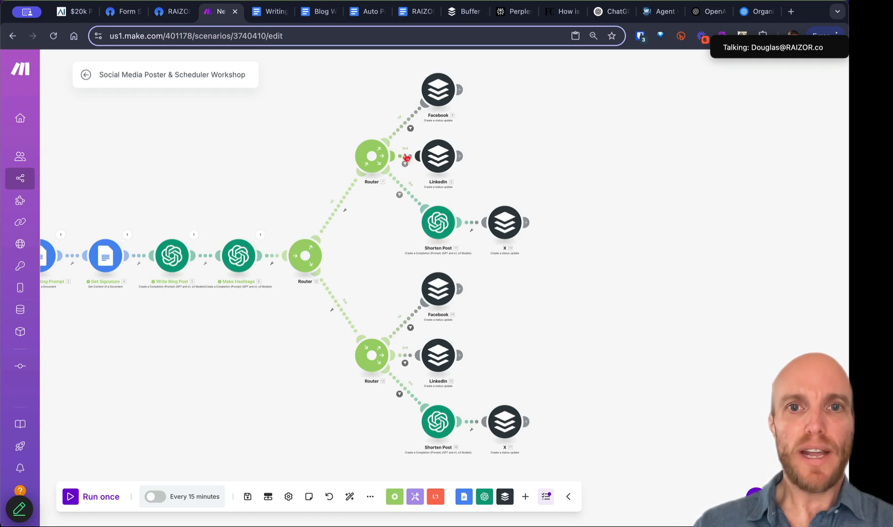
Step: Set the upper Facebook and LinkedIn Buffer modules to Post immediately
click(437, 93)
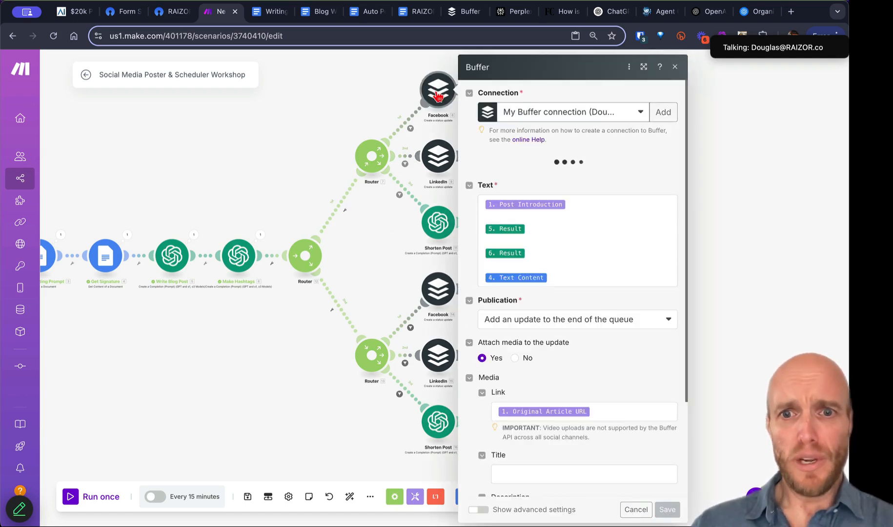
scroll(555, 358, down, 3)
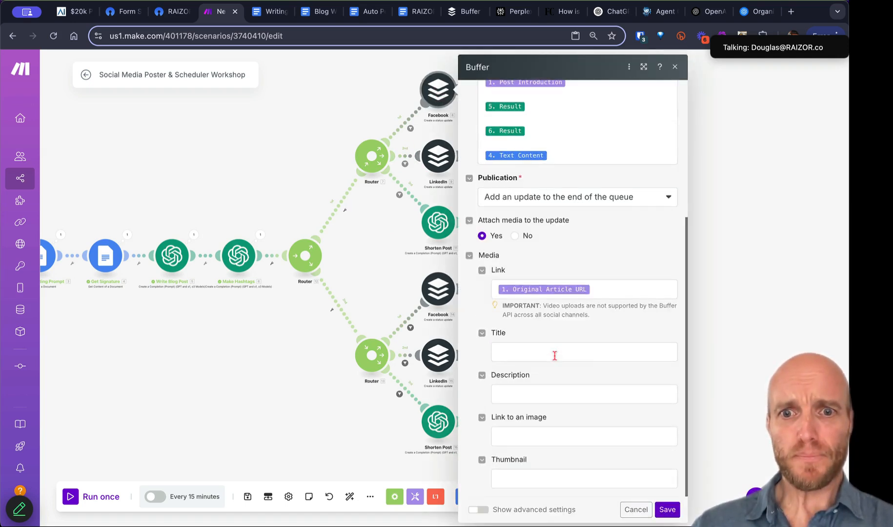
click(556, 198)
click(523, 214)
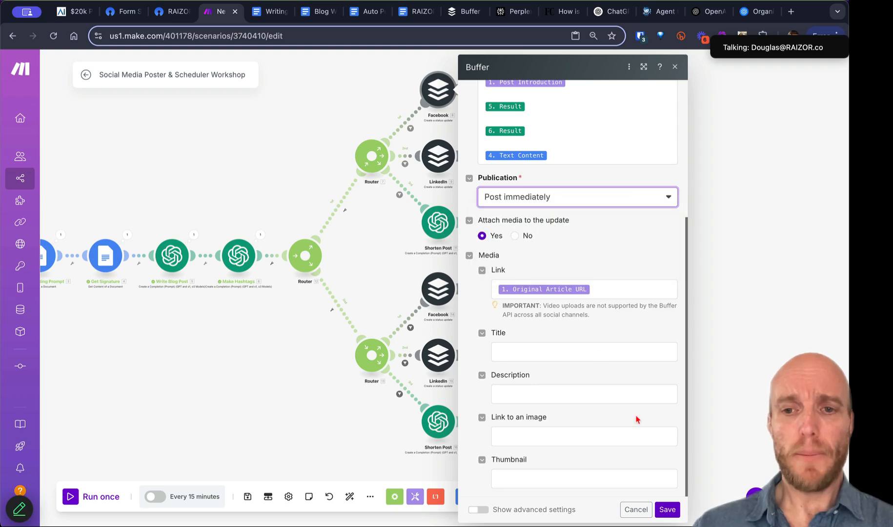
click(667, 510)
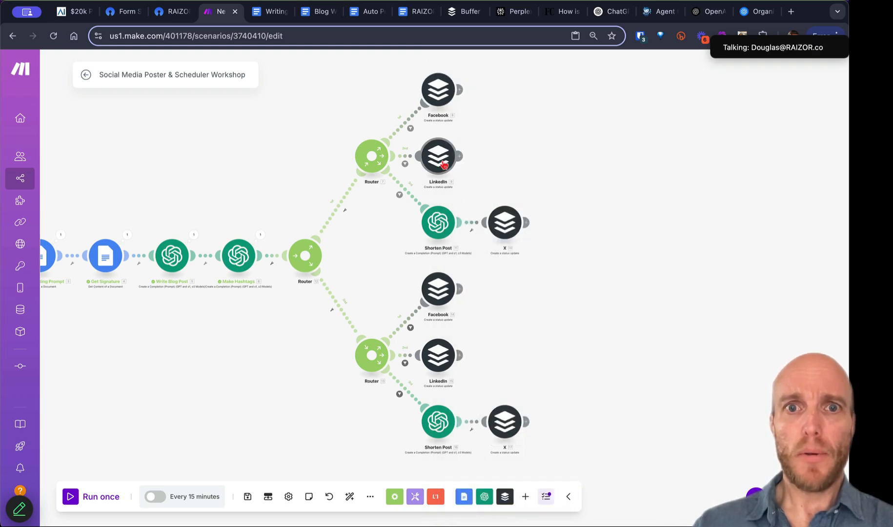
click(443, 163)
click(515, 339)
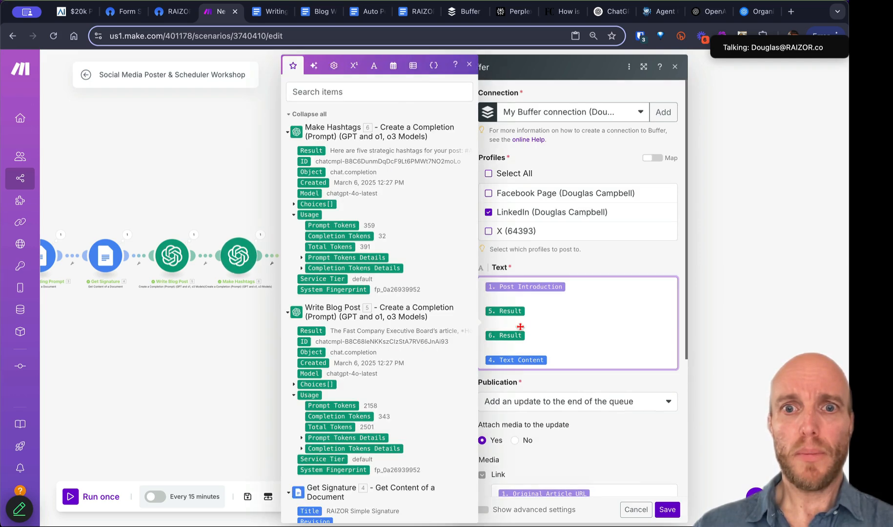
click(536, 405)
click(537, 404)
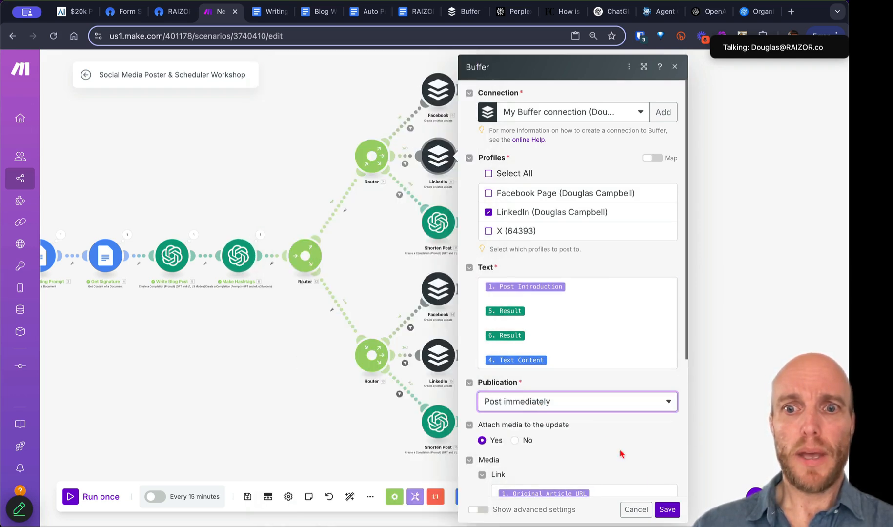
click(667, 510)
Step: Set the upper X Buffer module's Publication to Post immediately
click(505, 225)
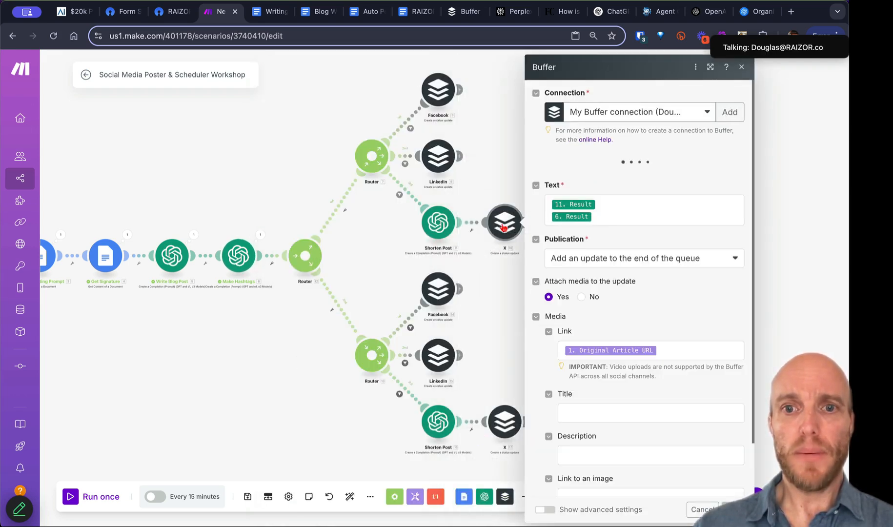
click(588, 341)
click(583, 358)
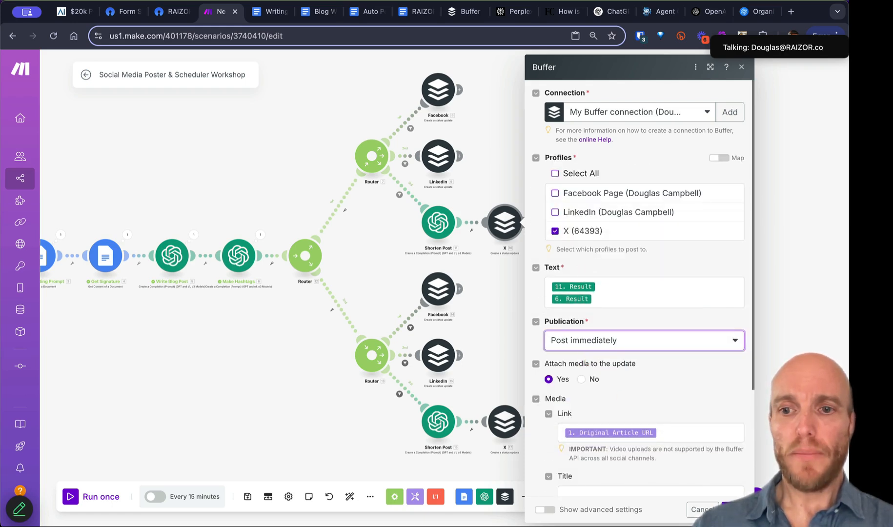
click(733, 510)
Step: Check the form tabs, then reopen the upper LinkedIn module to verify its setting
scroll(503, 328, down, 5)
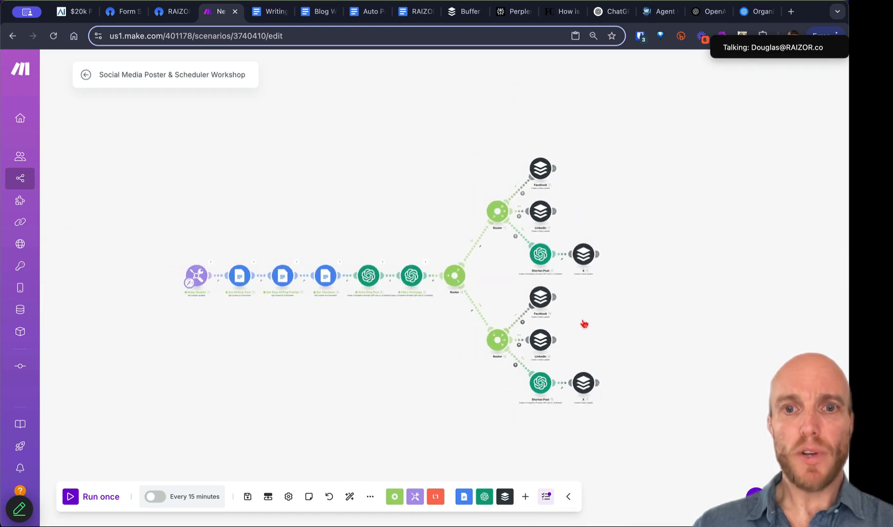
click(104, 13)
click(157, 15)
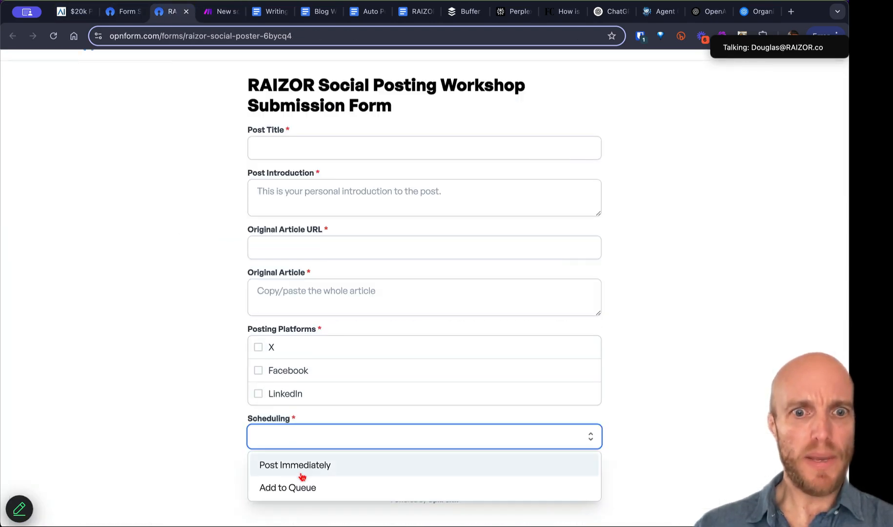
click(216, 15)
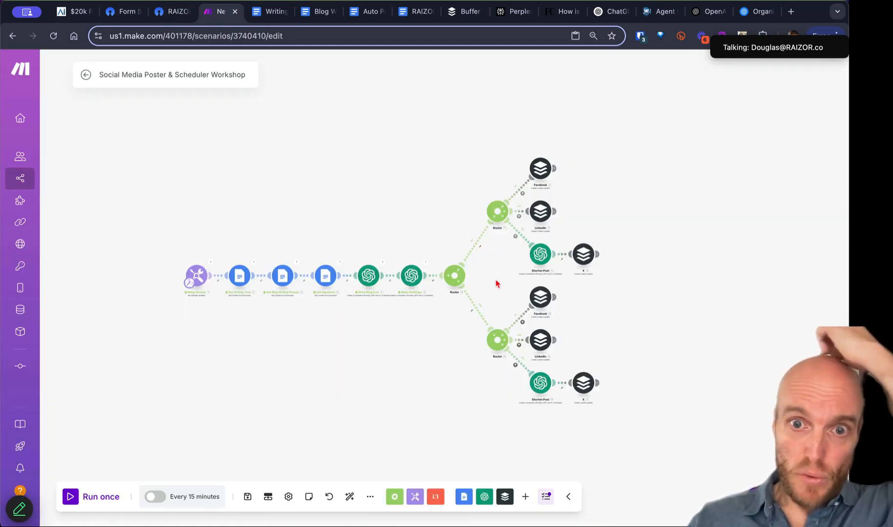
scroll(497, 285, up, 5)
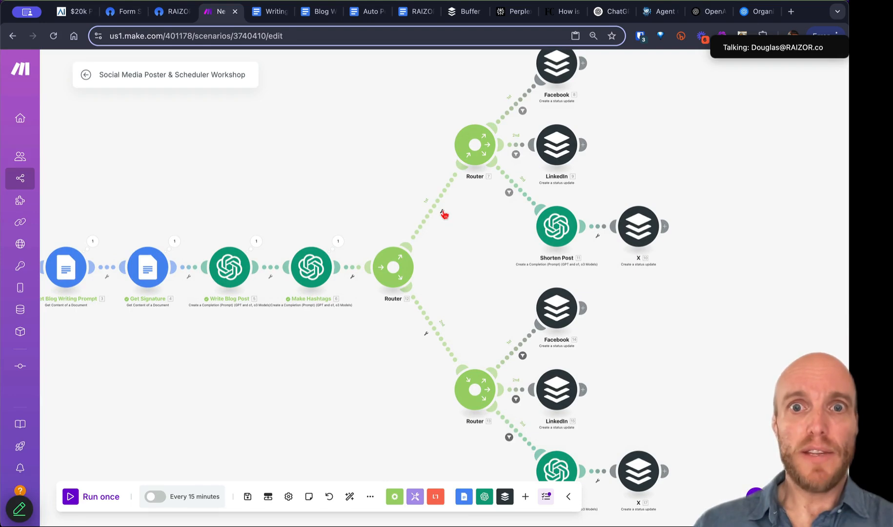
click(560, 148)
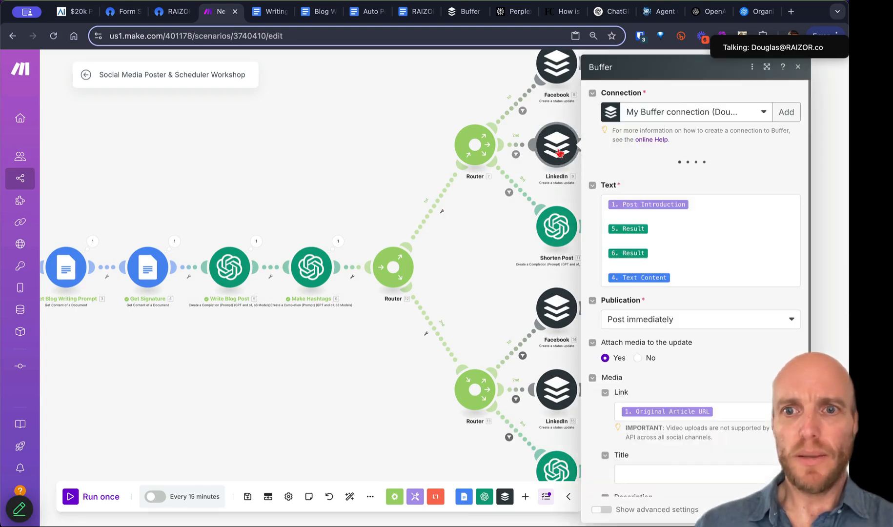
click(470, 243)
Step: Filter the upper route with label IMMEDIATE: 1. Scheduling Contains 'Immediately'
click(442, 211)
click(444, 221)
click(473, 132)
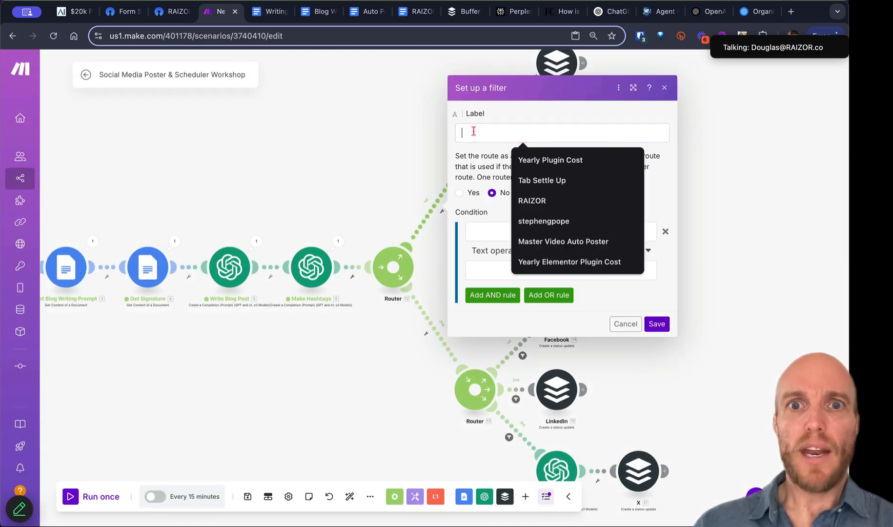
text(IMMEDIATE)
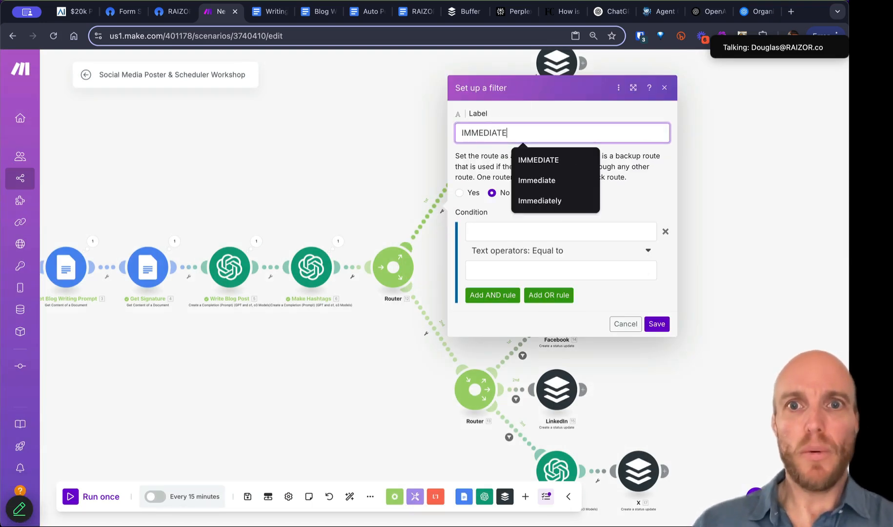
click(538, 163)
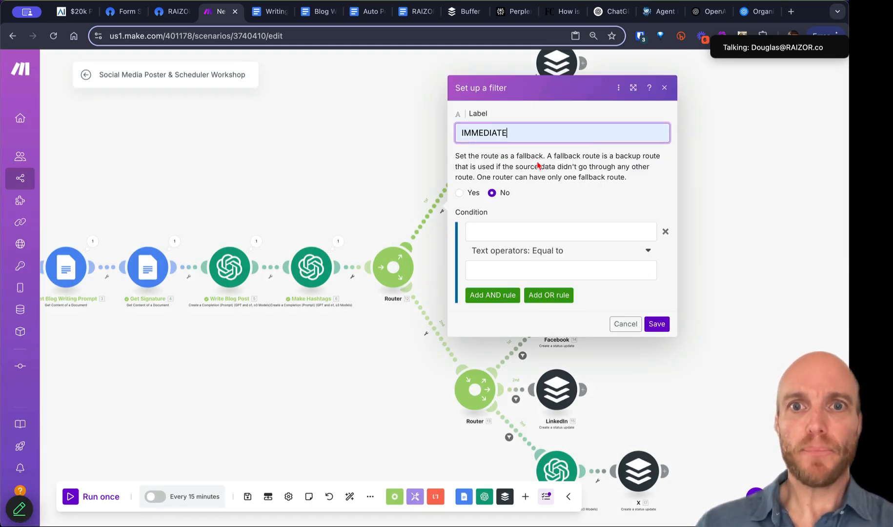
click(494, 232)
scroll(409, 319, down, 20)
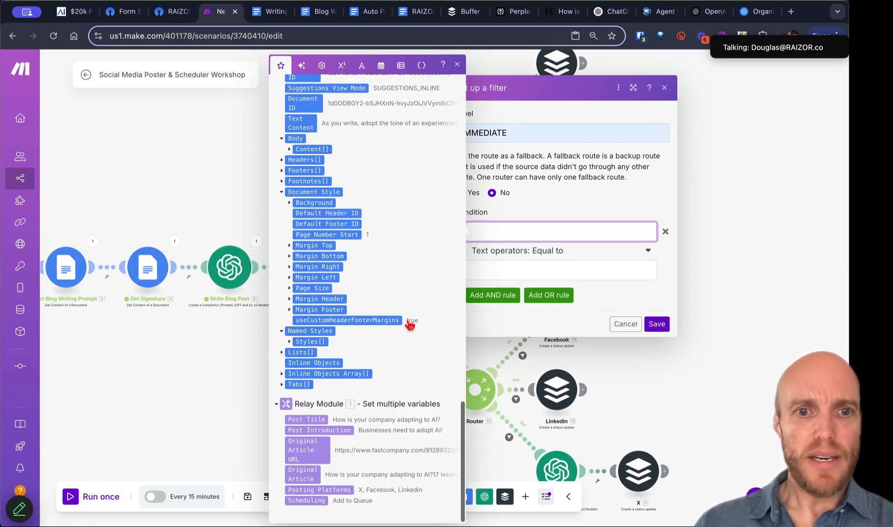
click(307, 501)
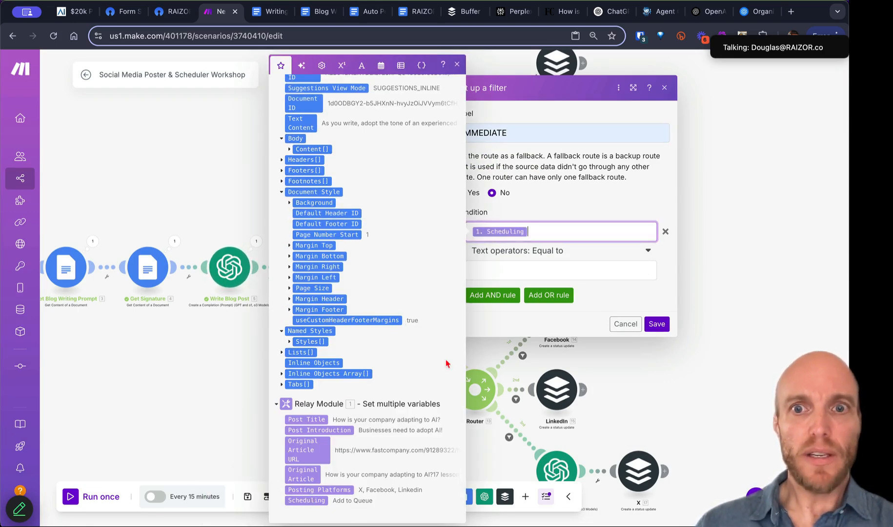
click(568, 251)
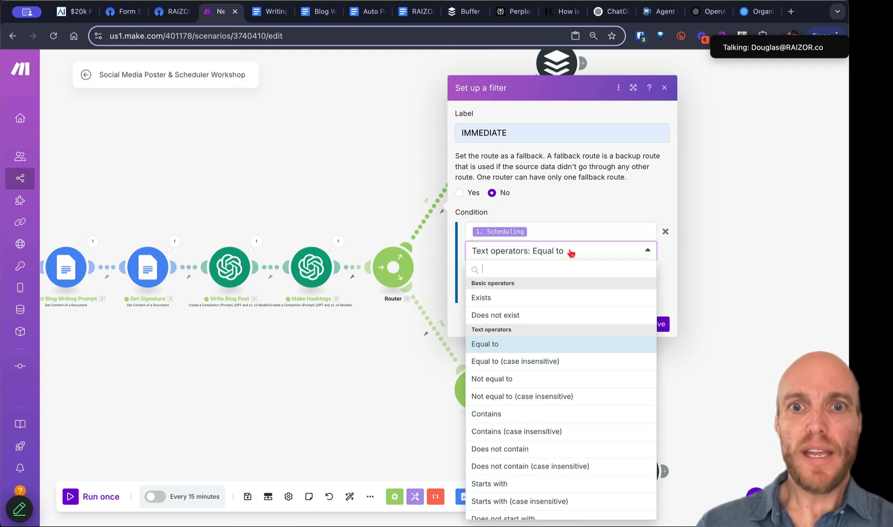
click(518, 414)
click(502, 269)
text(Immediately)
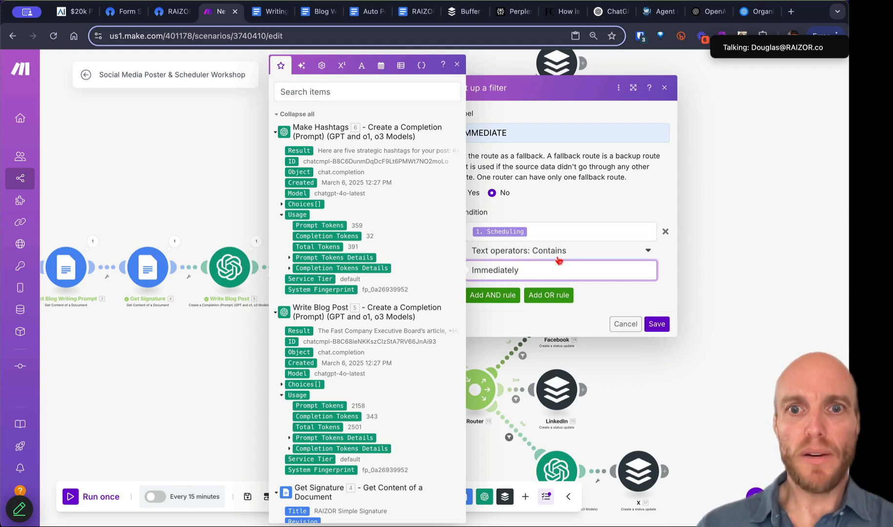
click(657, 325)
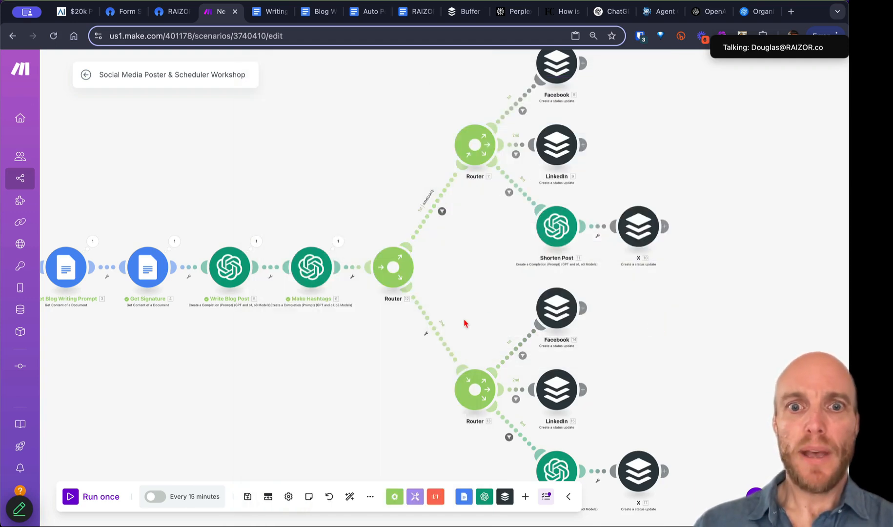
Step: Start a SCHEDULE filter on the lower route, mapping Scheduling into its condition
click(426, 334)
click(429, 343)
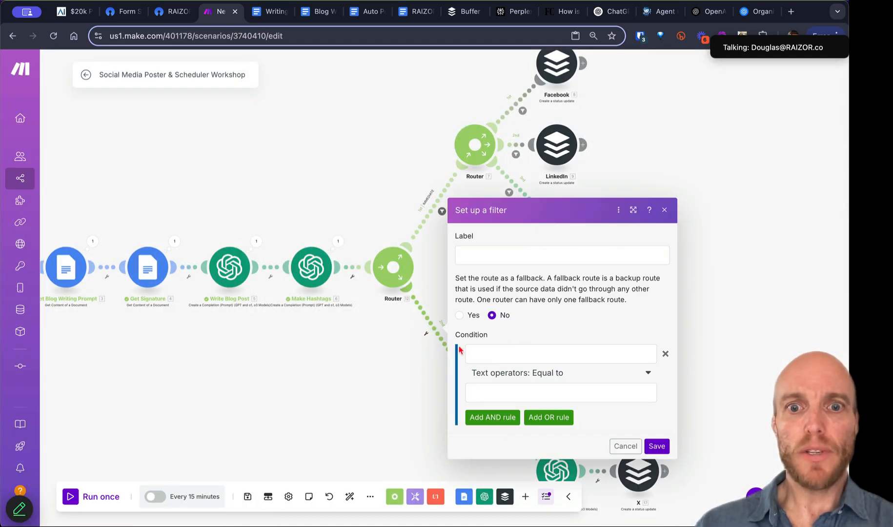
click(491, 252)
text(SCJHEDU)
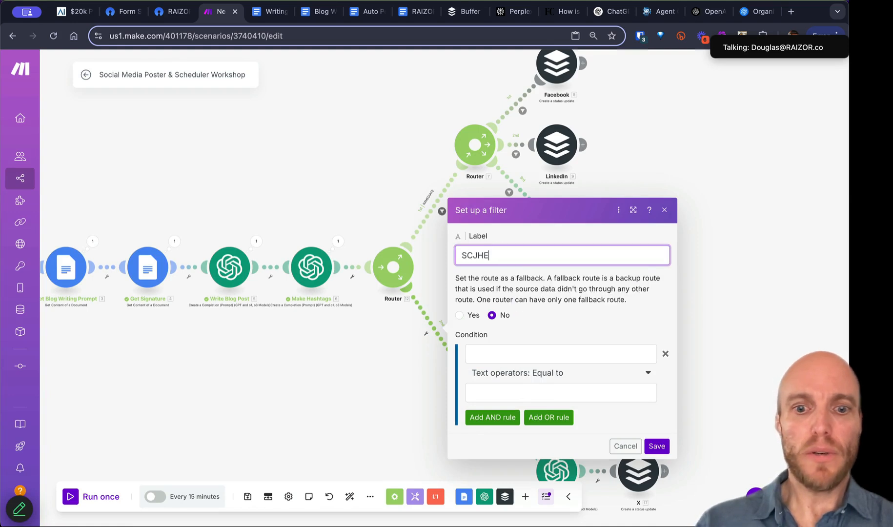
key(BackSpace)
key(BackSpace)
key(BackSpace)
key(BackSpace)
key(BackSpace)
text(HE)
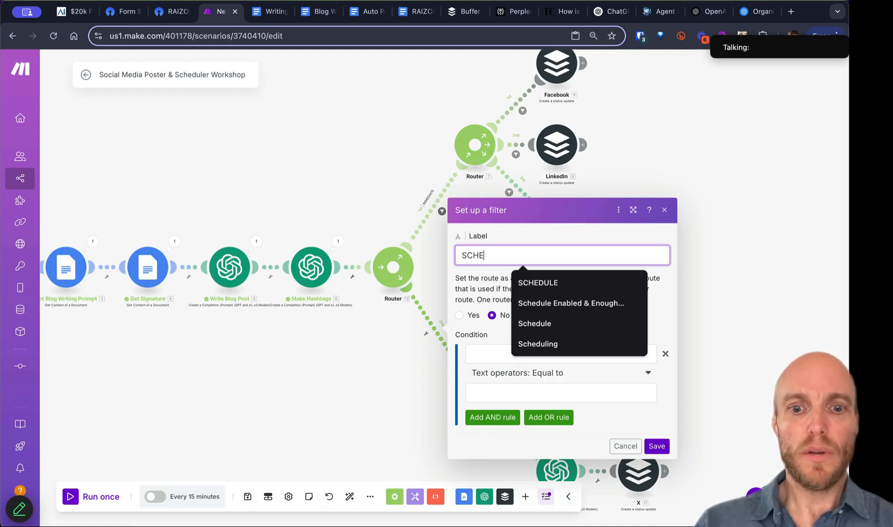
text(DUL)
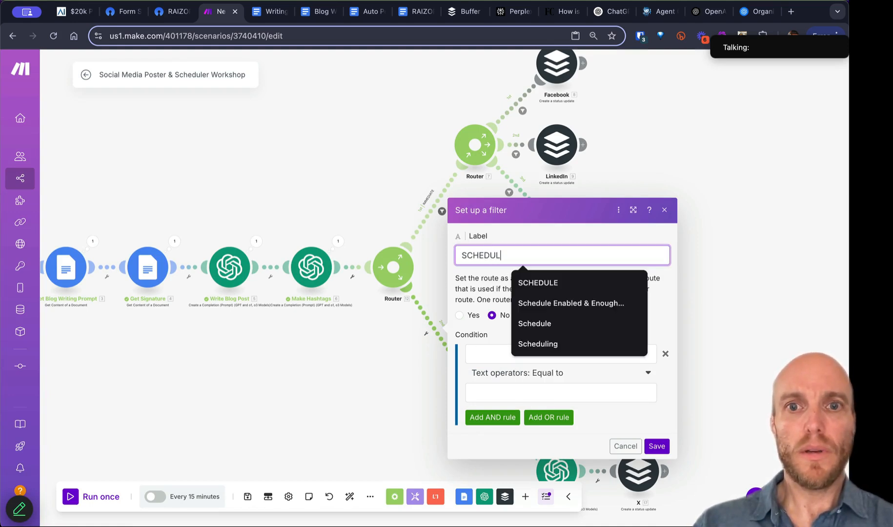
text(E)
click(544, 284)
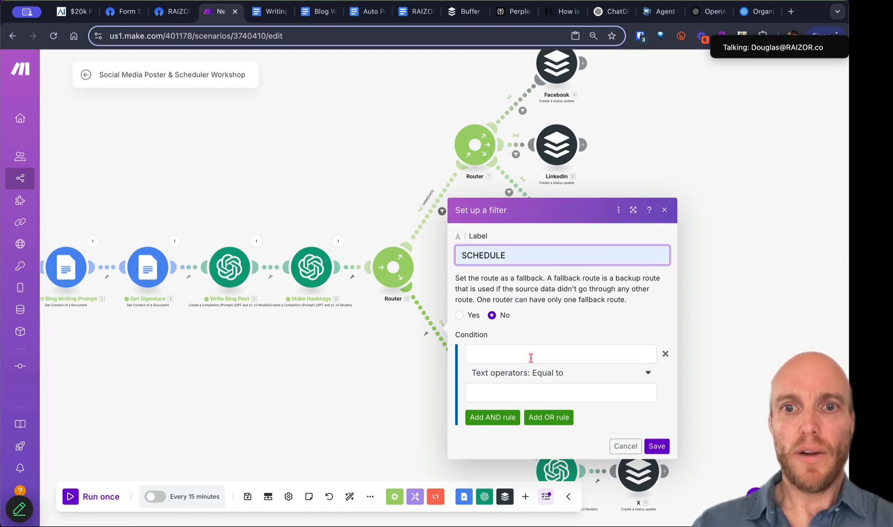
click(531, 358)
scroll(351, 415, down, 10)
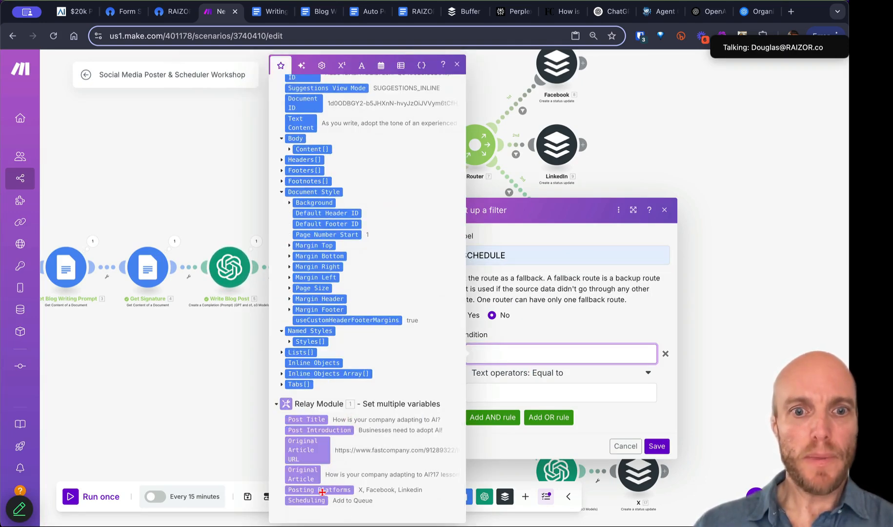
click(307, 500)
Step: Set the SCHEDULE condition to Contains 'Qu' and save, then re-save the IMMEDIATE filter
click(557, 374)
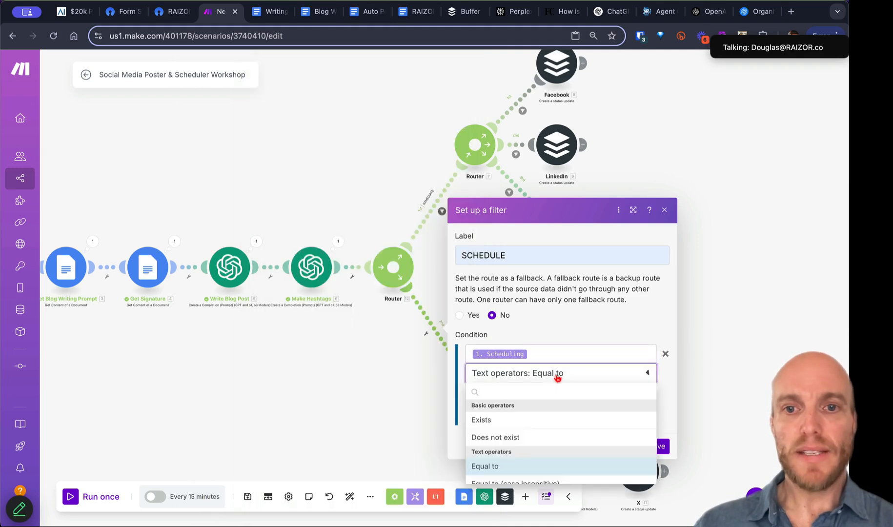
scroll(529, 481, down, 12)
scroll(529, 481, up, 6)
click(524, 441)
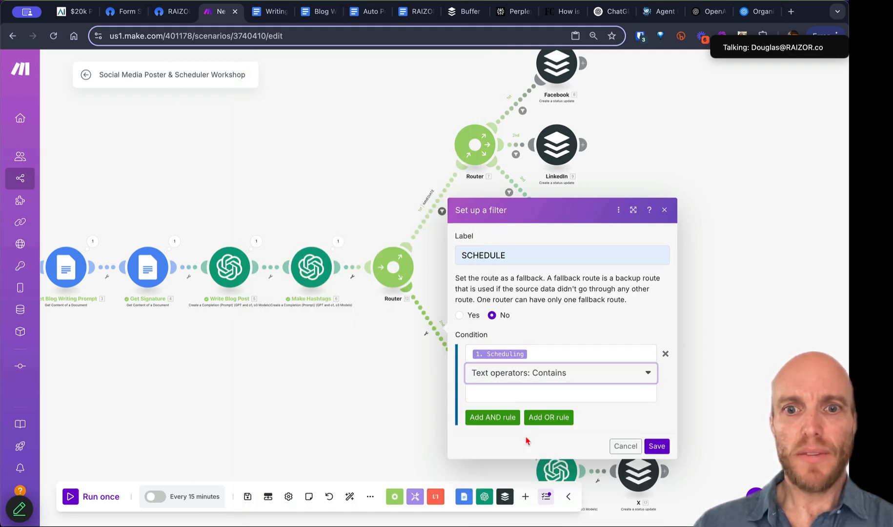
click(503, 392)
text(Queue)
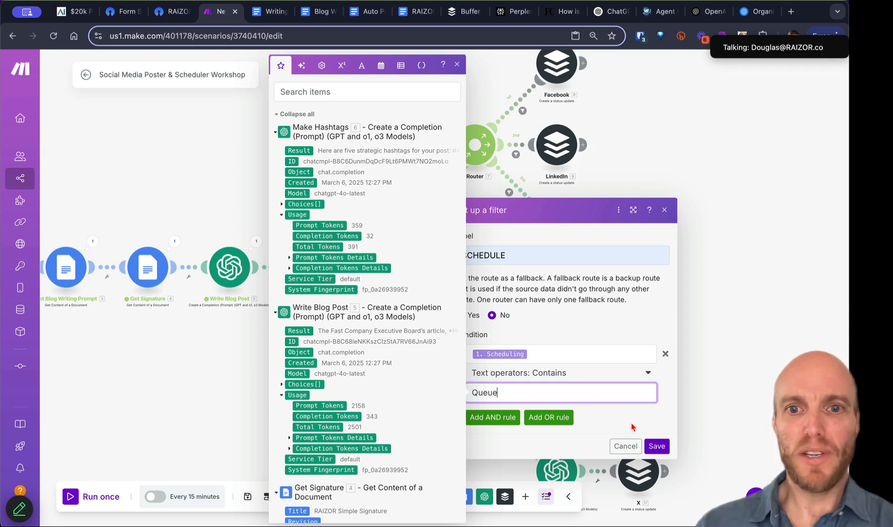
click(656, 445)
click(443, 212)
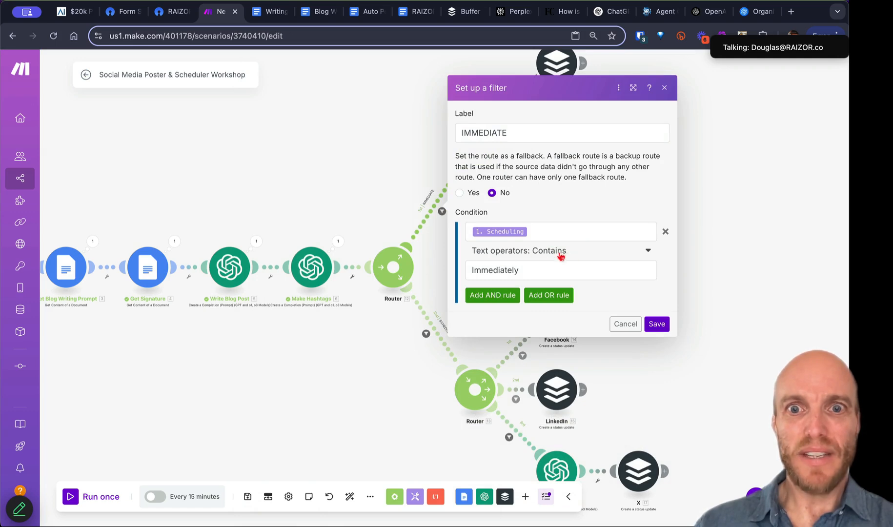
click(656, 323)
Step: Pan to show both filtered routes and save the scenario
scroll(318, 388, down, 3)
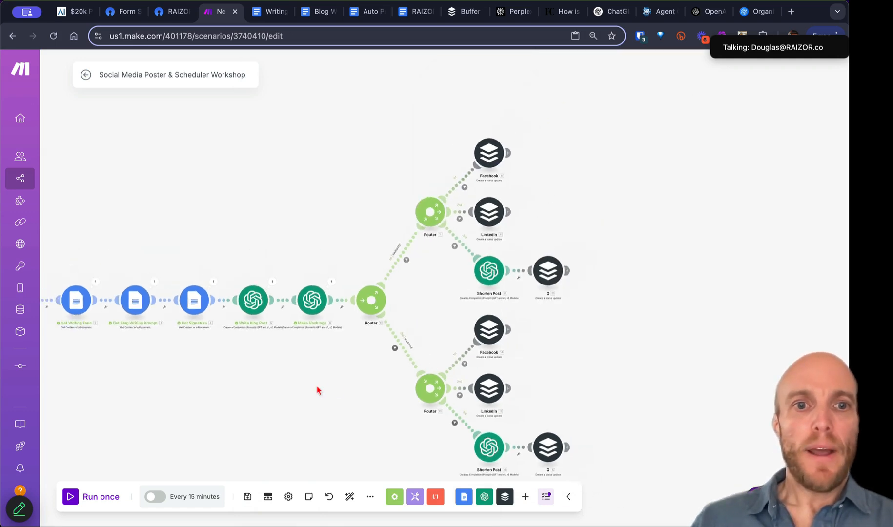
drag(285, 416, 397, 325)
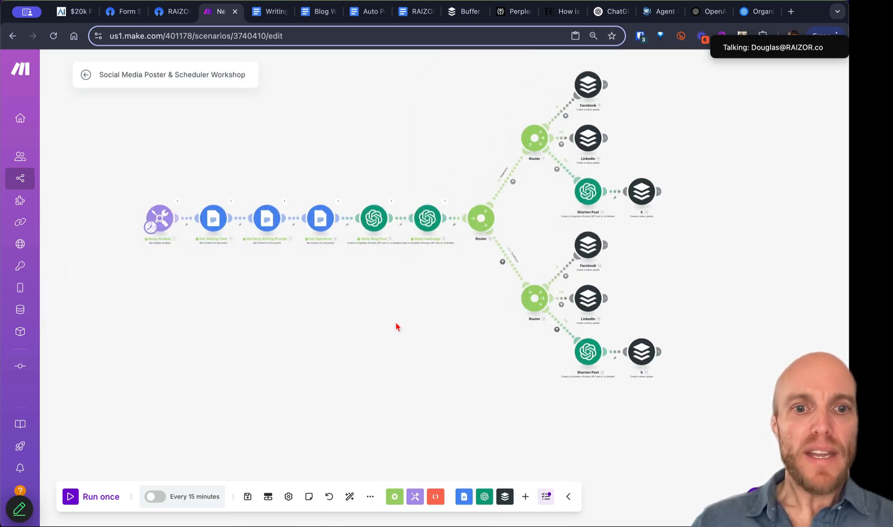
click(248, 497)
drag(314, 295, 275, 333)
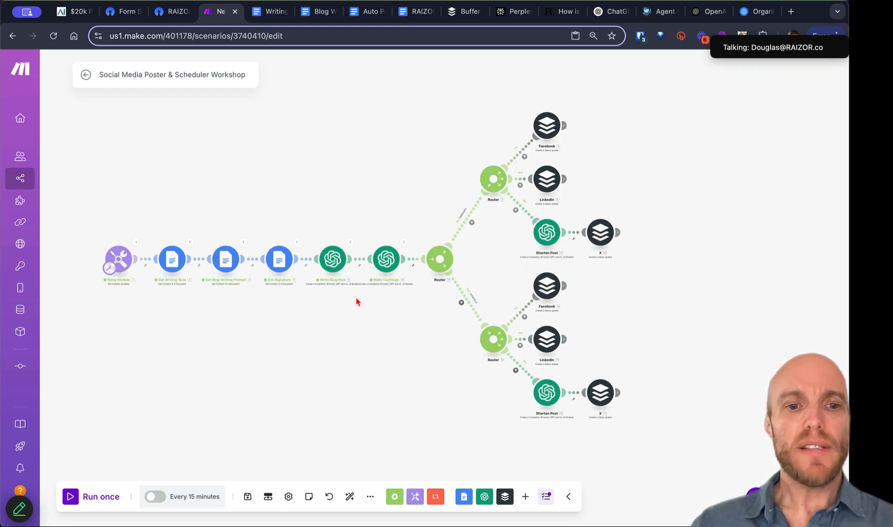
Step: Attach a Break error handler to Write Blog Post with a 5-minute retry interval
right_click(337, 265)
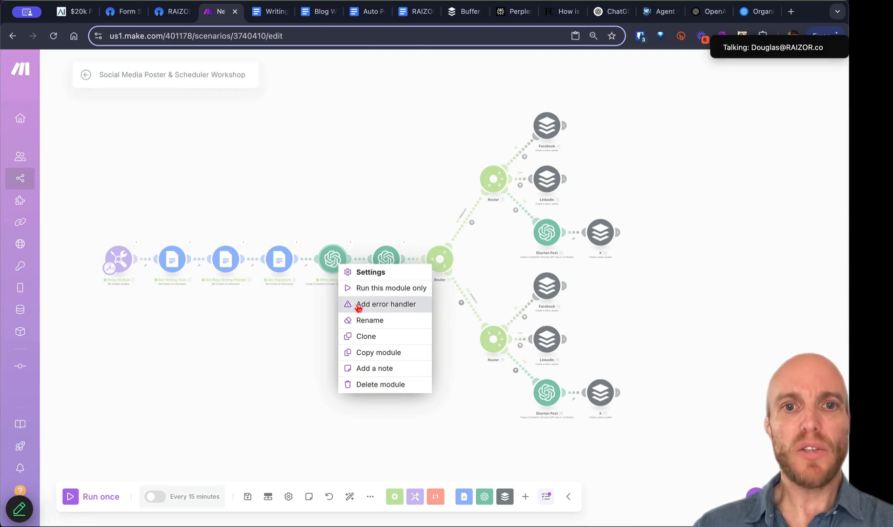
click(376, 304)
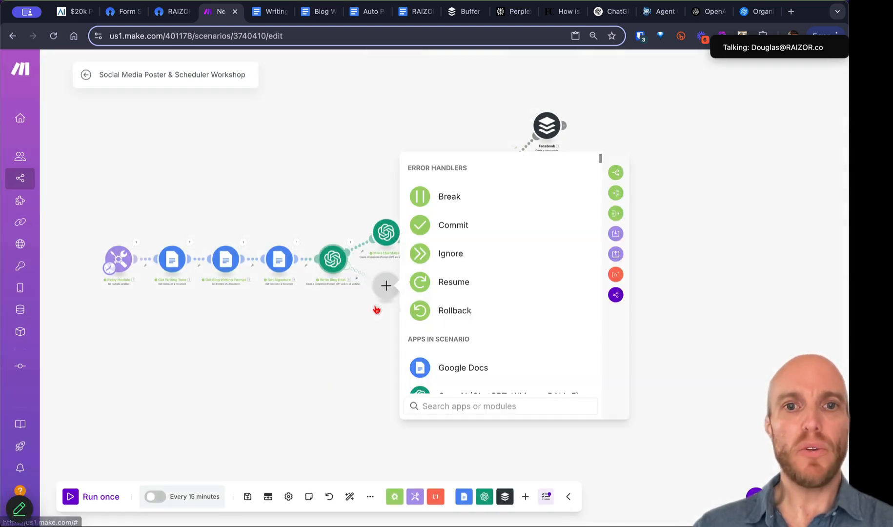
click(474, 198)
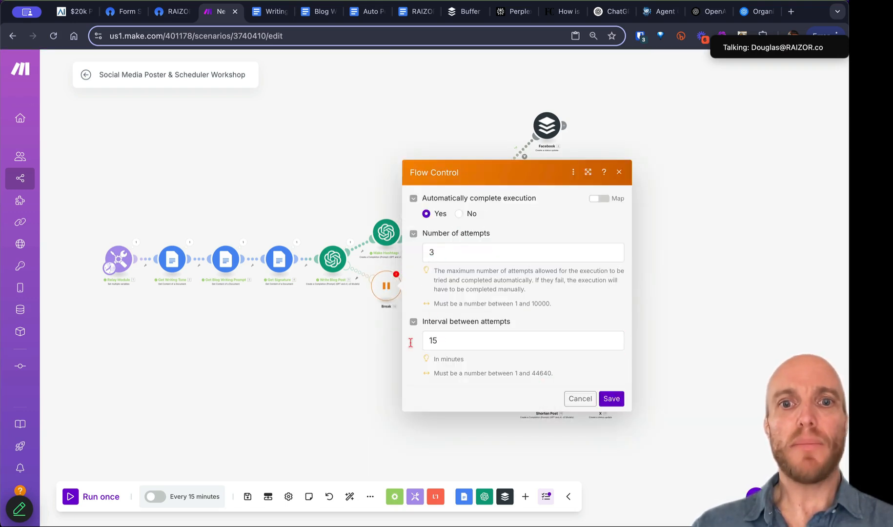
drag(439, 342, 412, 346)
text(5)
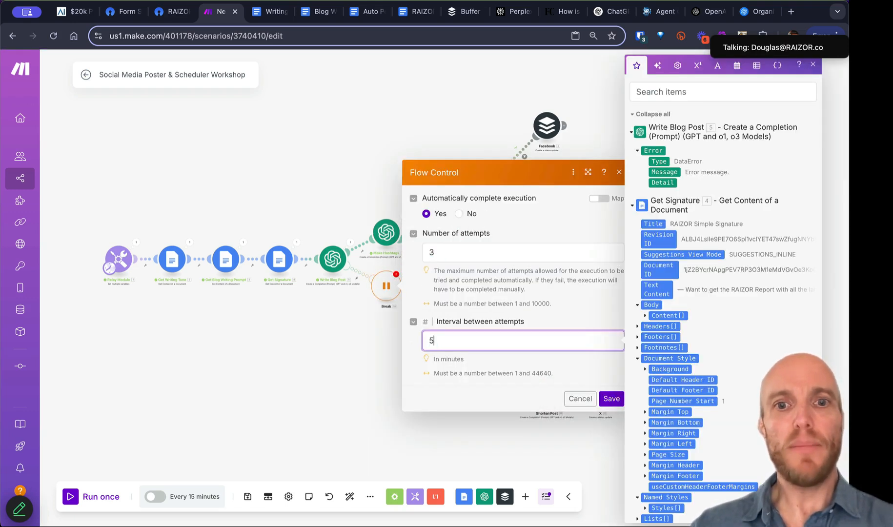
click(616, 400)
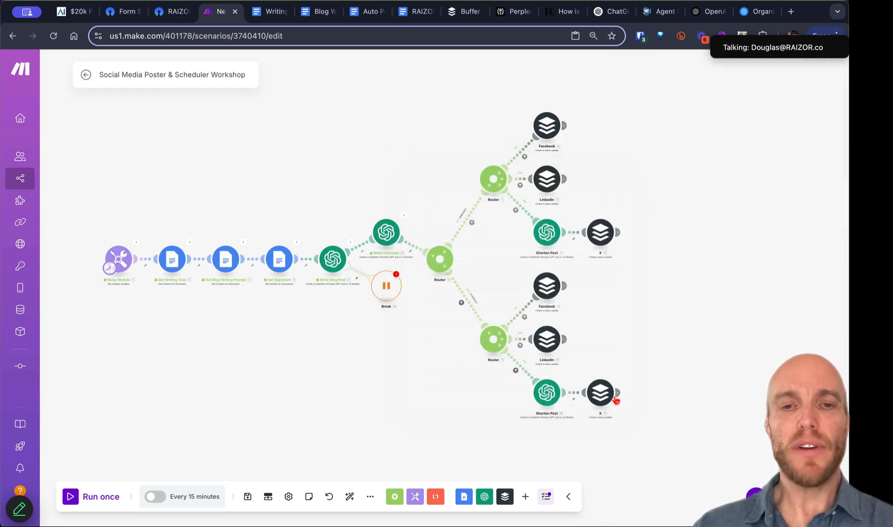
drag(392, 295, 381, 321)
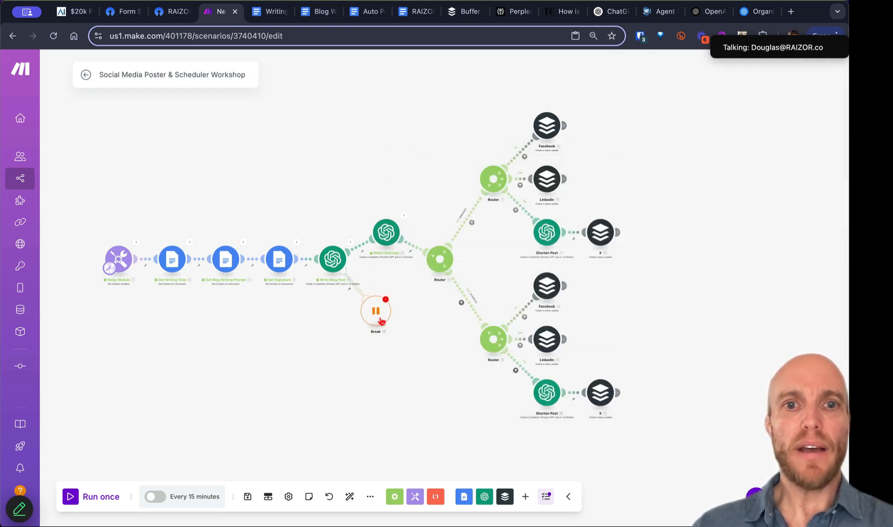
click(385, 300)
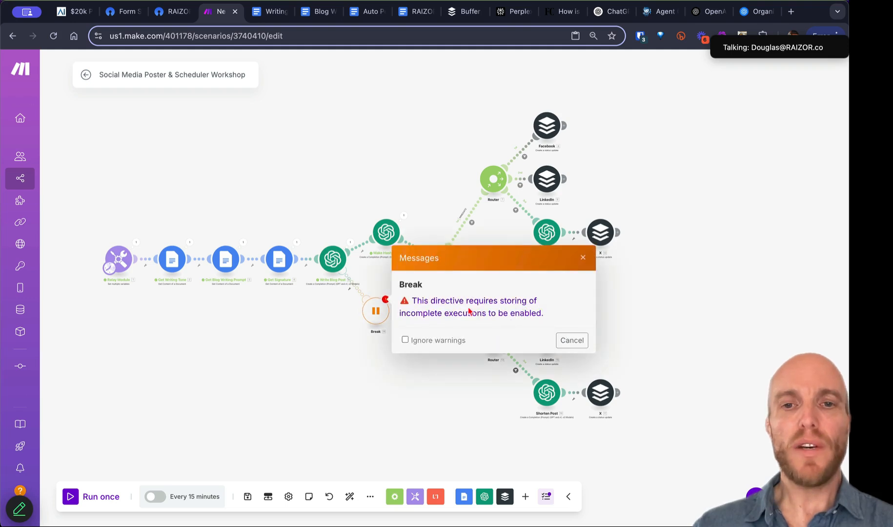
click(414, 393)
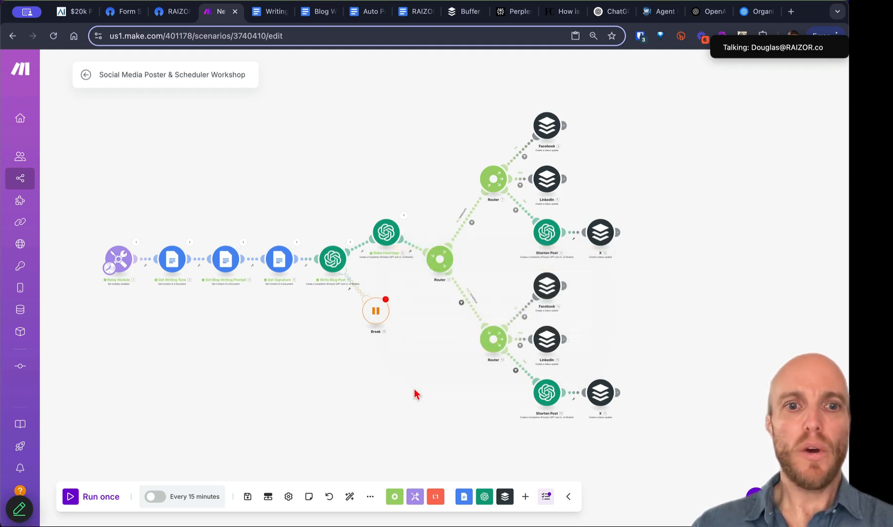
Step: Enable storing of incomplete executions in scenario settings and save the scenario
click(287, 496)
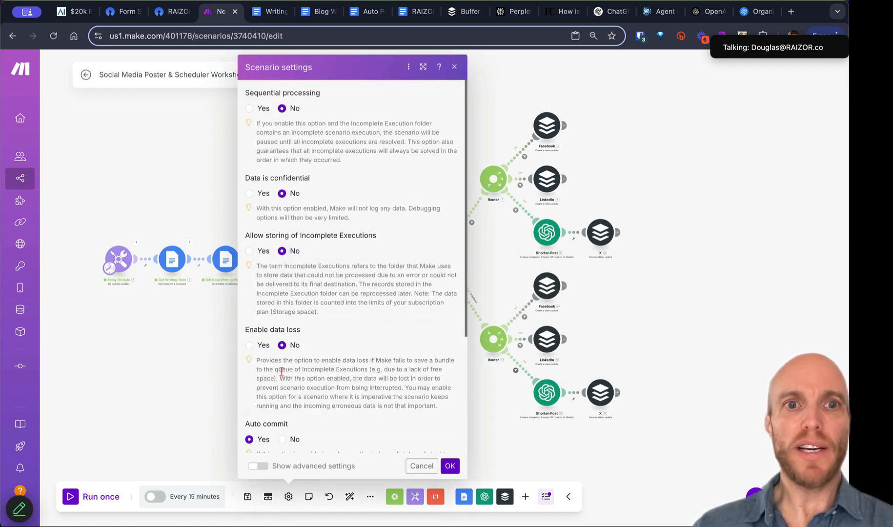
click(250, 252)
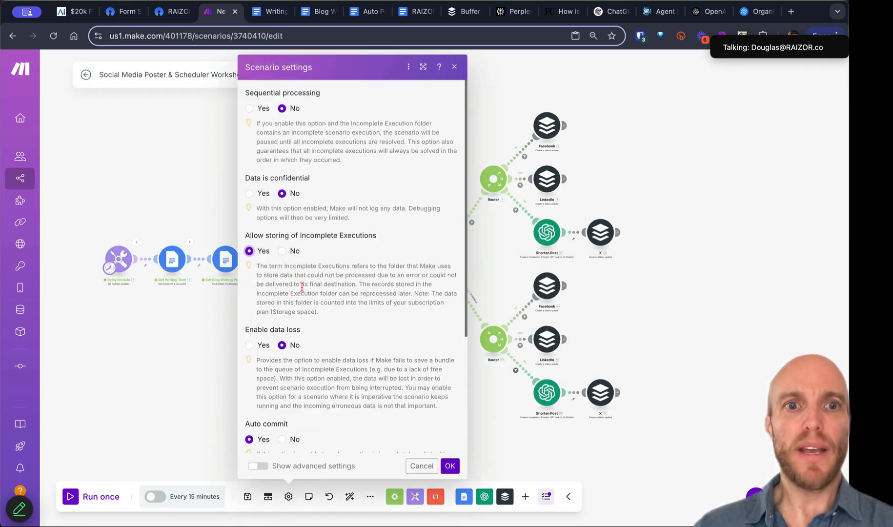
click(450, 466)
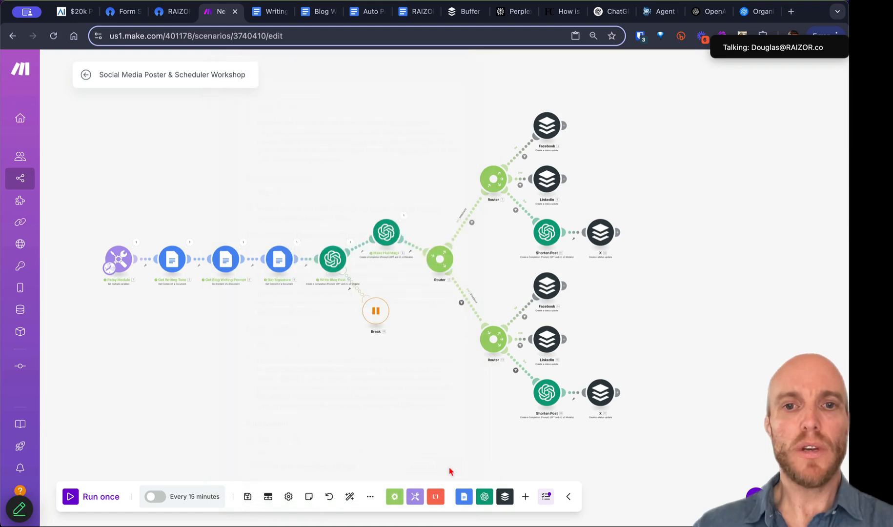
click(247, 496)
drag(378, 312, 374, 348)
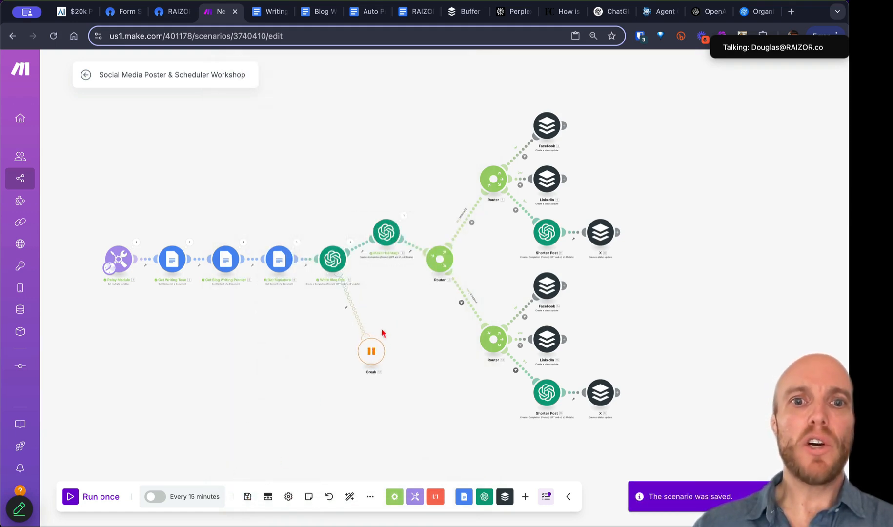
Step: Line up Make Hashtags, shift the router branches right, and save the scenario
drag(393, 231, 399, 258)
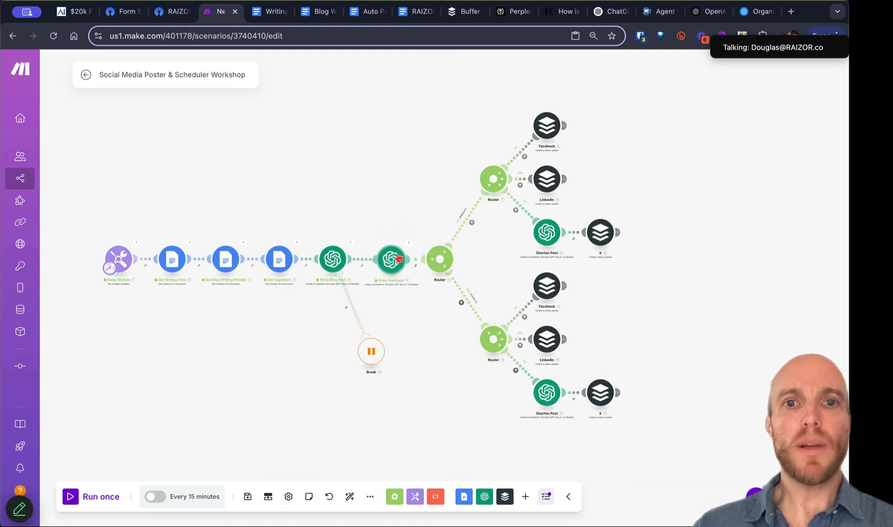
drag(703, 436, 425, 101)
drag(442, 261, 474, 261)
drag(395, 263, 404, 264)
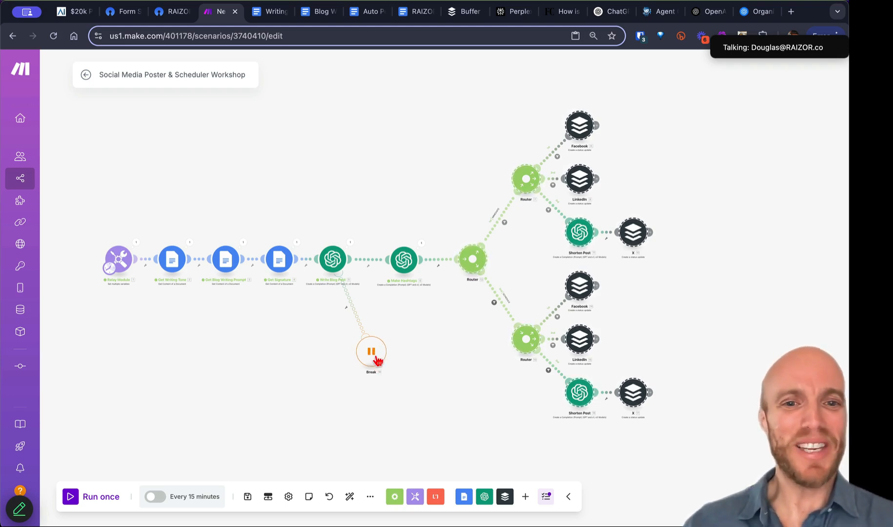
click(248, 497)
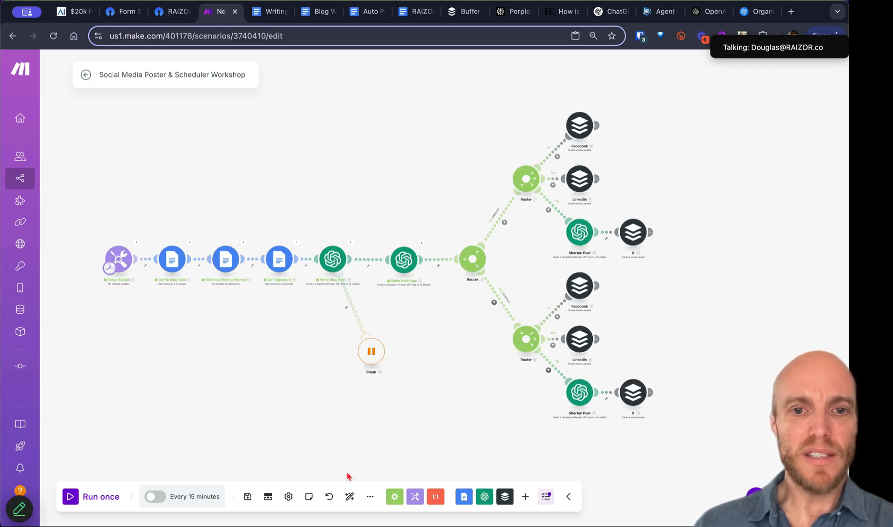
Step: Check the Relay Module's variables without changes, then run the scenario once until it finishes
click(118, 259)
scroll(222, 434, down, 10)
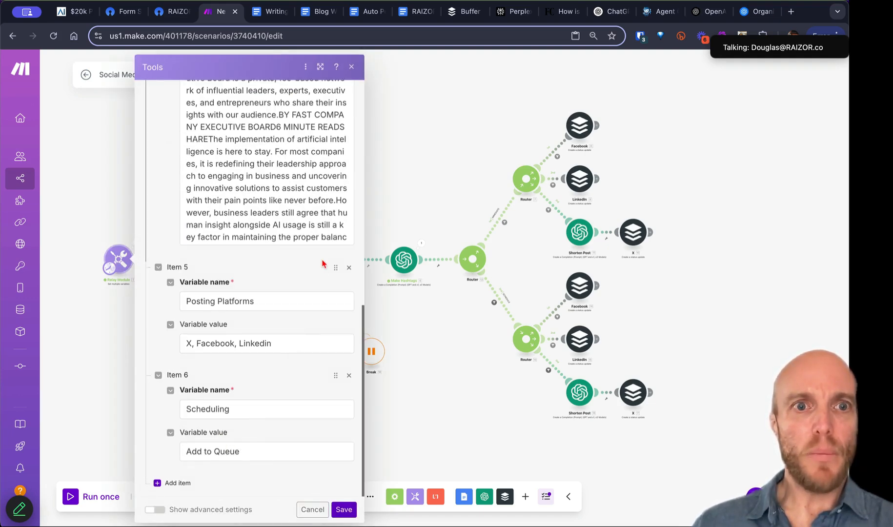
scroll(323, 273, up, 10)
click(312, 510)
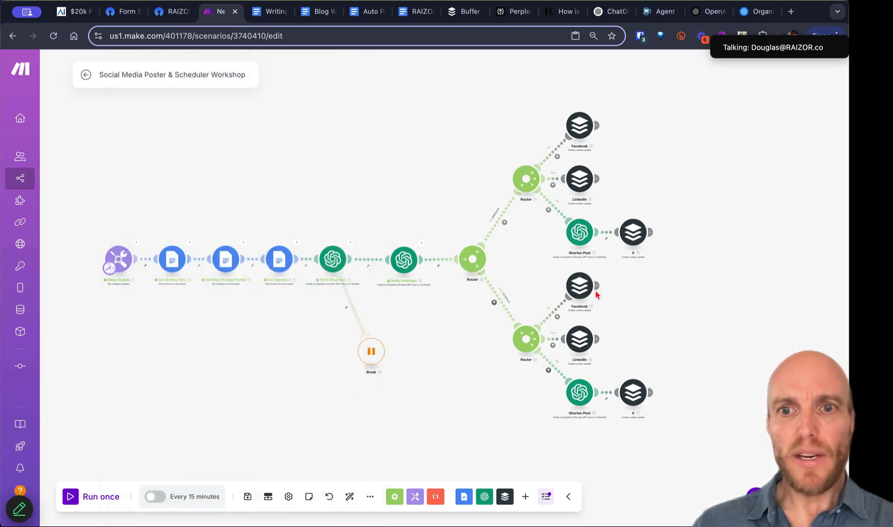
click(98, 497)
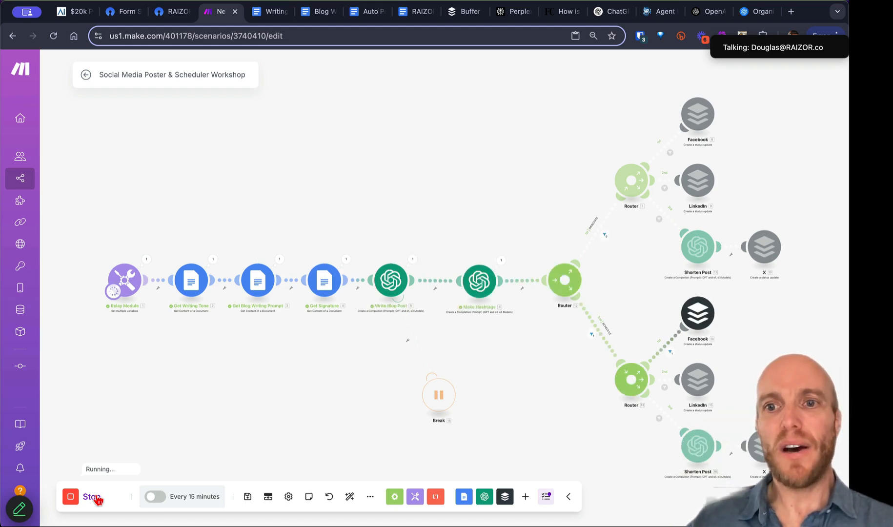
click(93, 497)
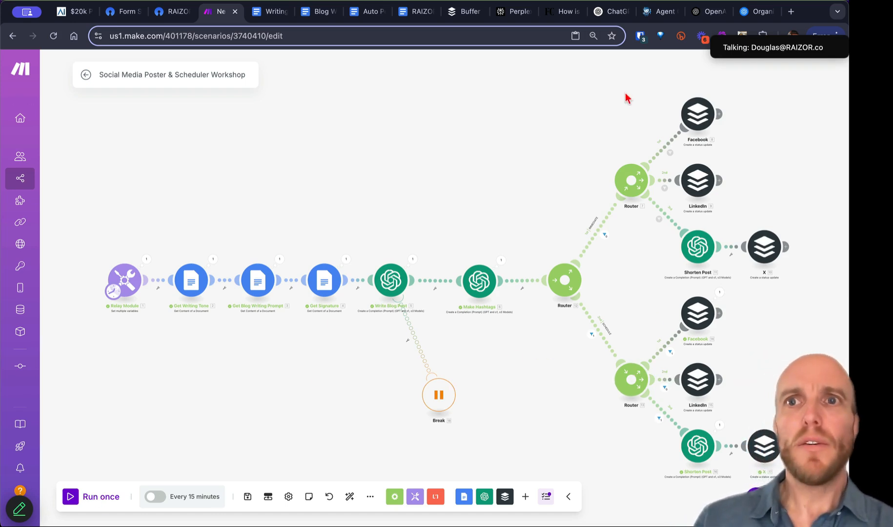
Step: Open the projectfresh channel's queue in Buffer to look for the new post
click(464, 11)
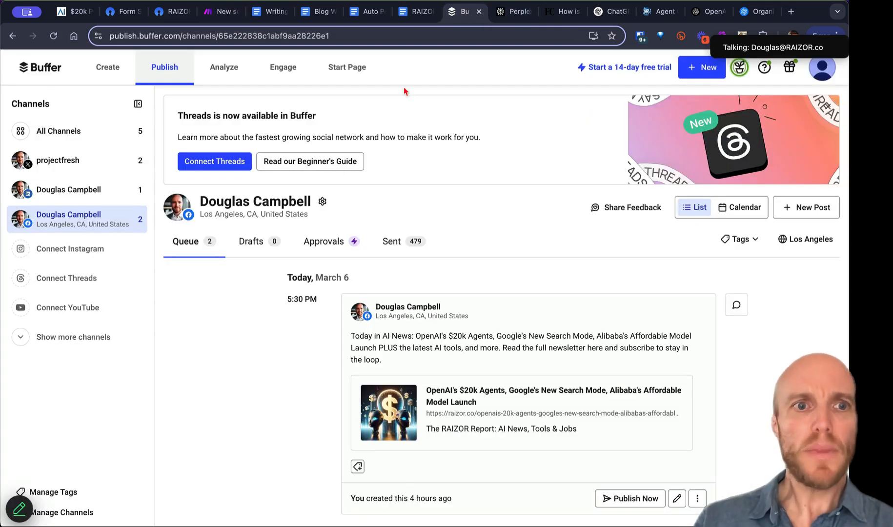
click(69, 160)
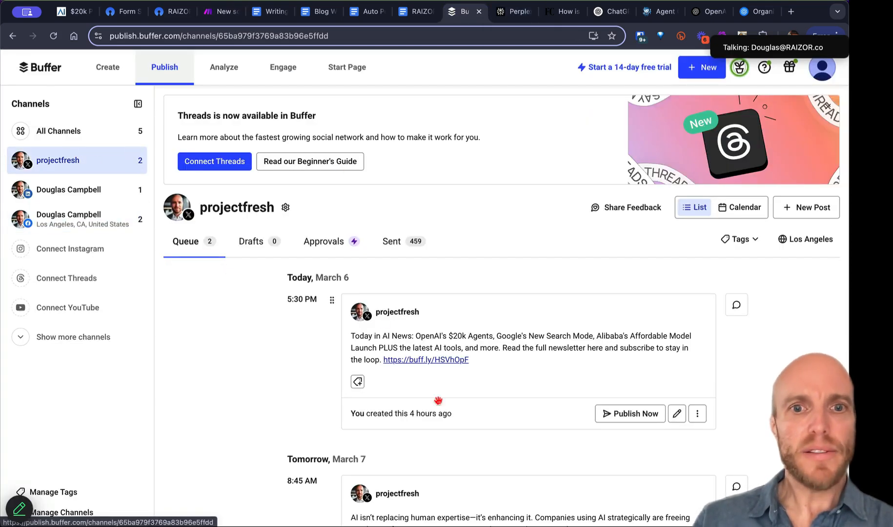
scroll(438, 401, down, 5)
scroll(438, 401, down, 1)
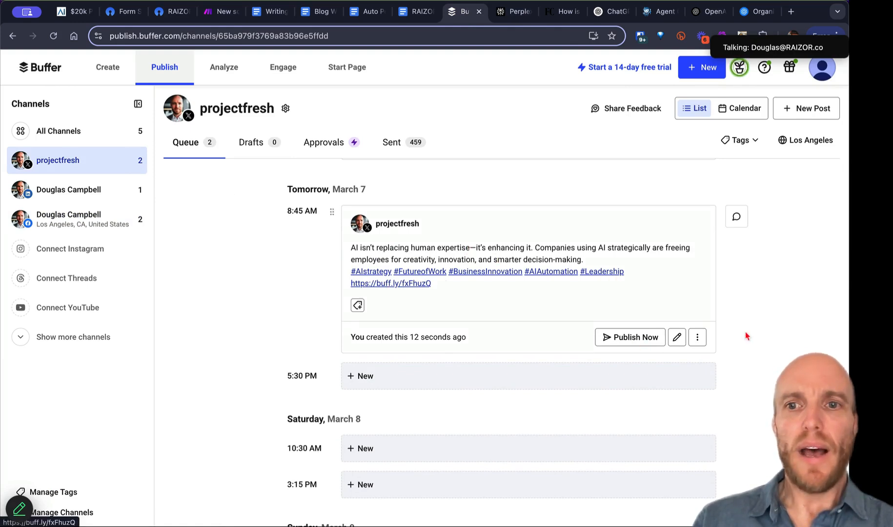
Step: Review the March 7 X post, discard any edits, and return to the Make scenario
click(677, 338)
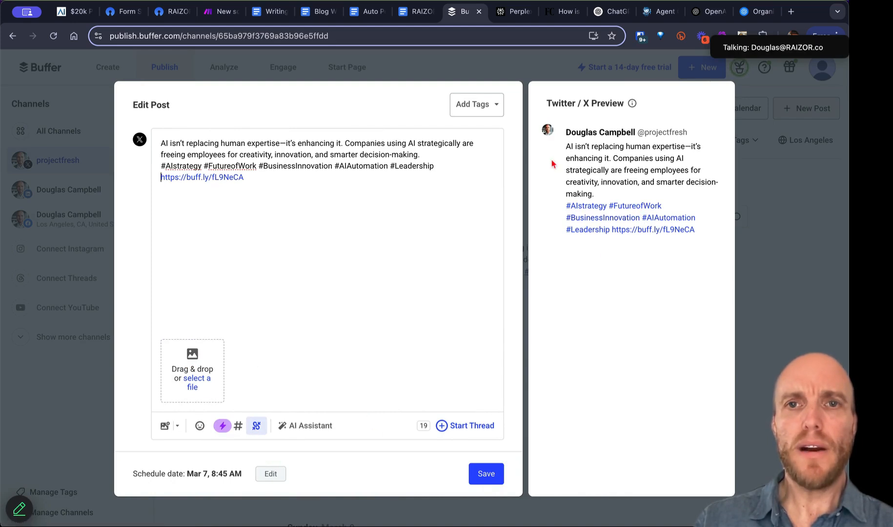
click(787, 364)
click(509, 315)
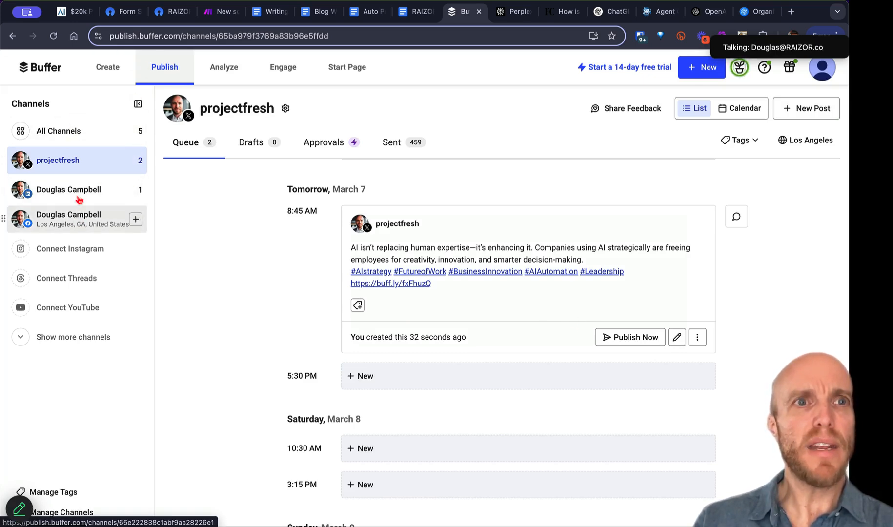
click(207, 12)
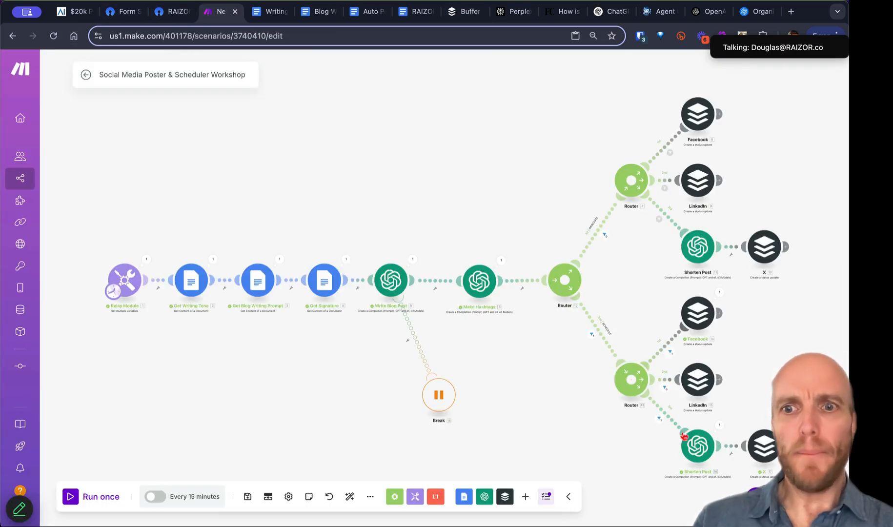
Step: Inspect the lower X Buffer module's settings, then go back to the Buffer queue
click(765, 450)
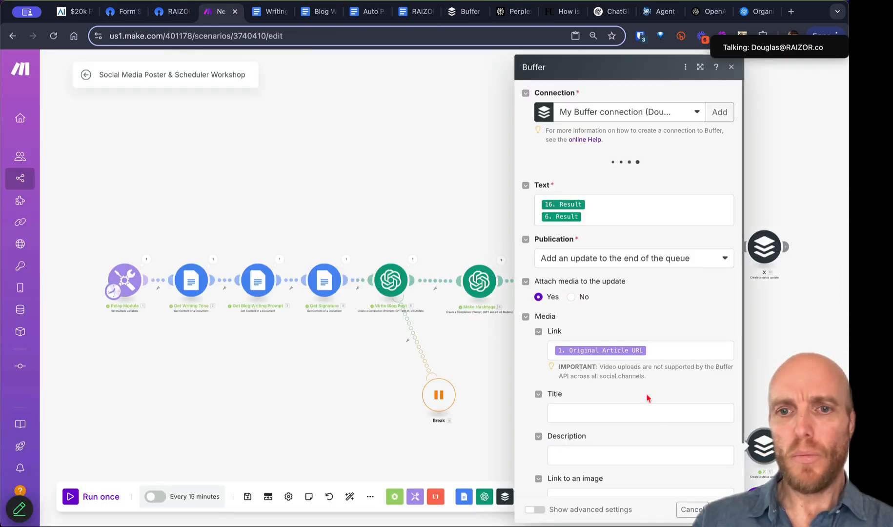
scroll(647, 395, down, 3)
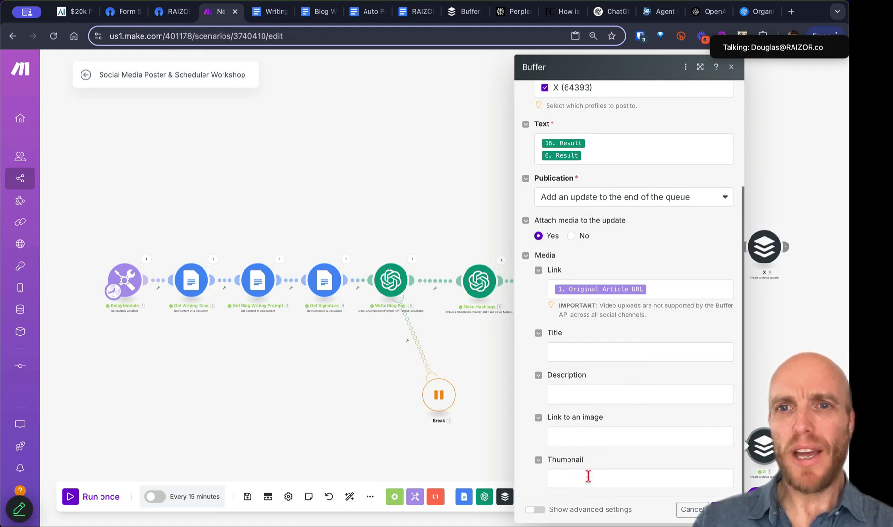
click(731, 67)
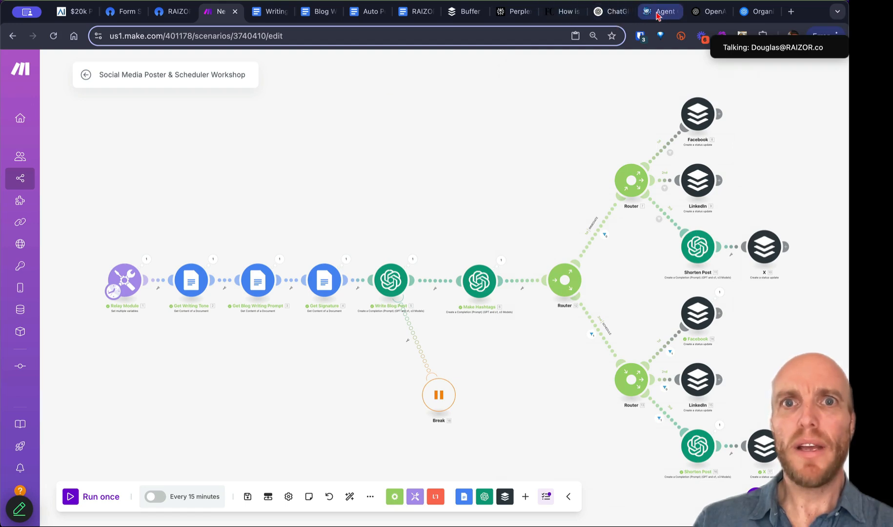
click(456, 11)
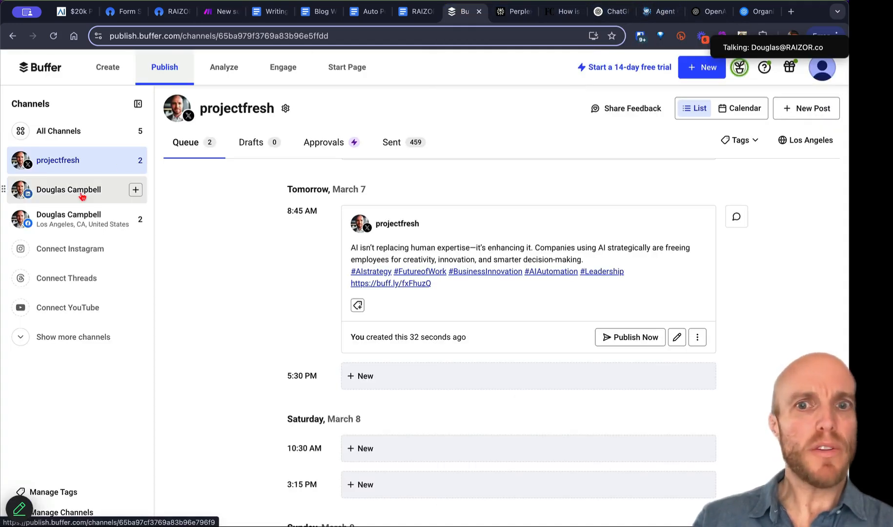
Step: Delete the March 7 projectfresh post from the Buffer queue
click(697, 337)
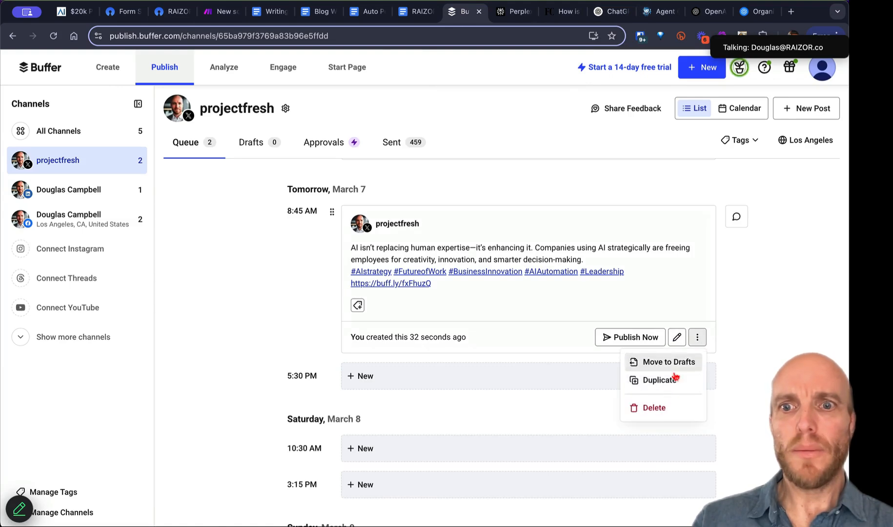
click(652, 407)
click(524, 318)
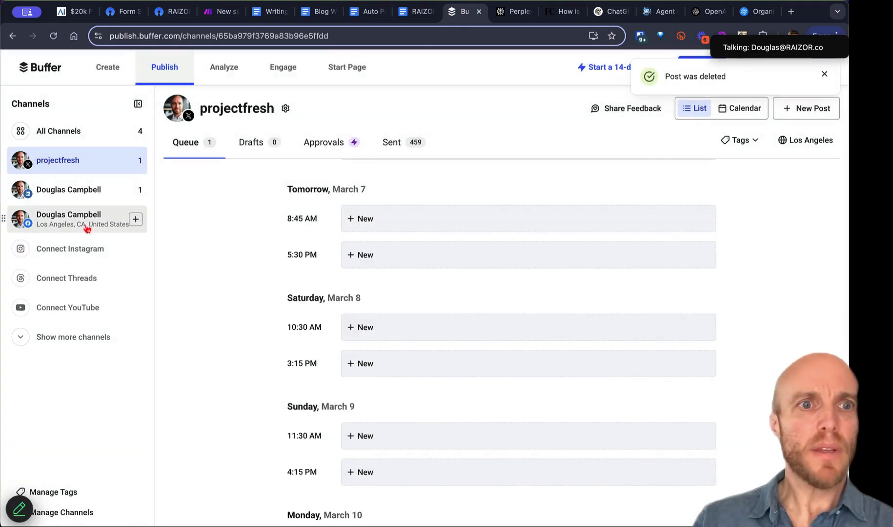
Step: Open the March 7 post in the Facebook channel's queue for editing
click(87, 229)
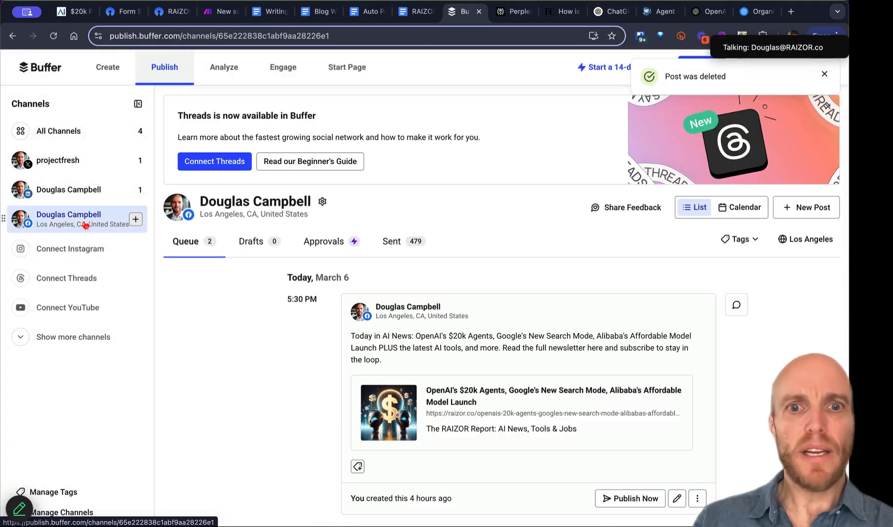
scroll(512, 381, down, 5)
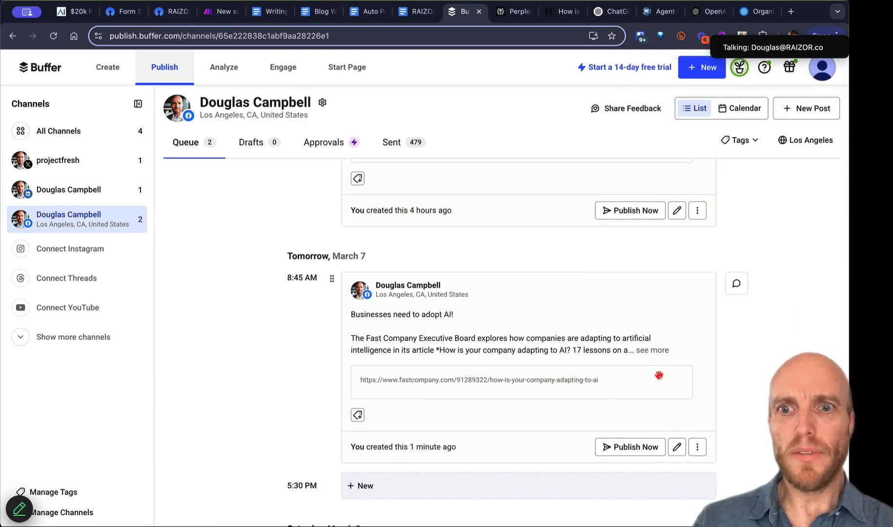
click(677, 449)
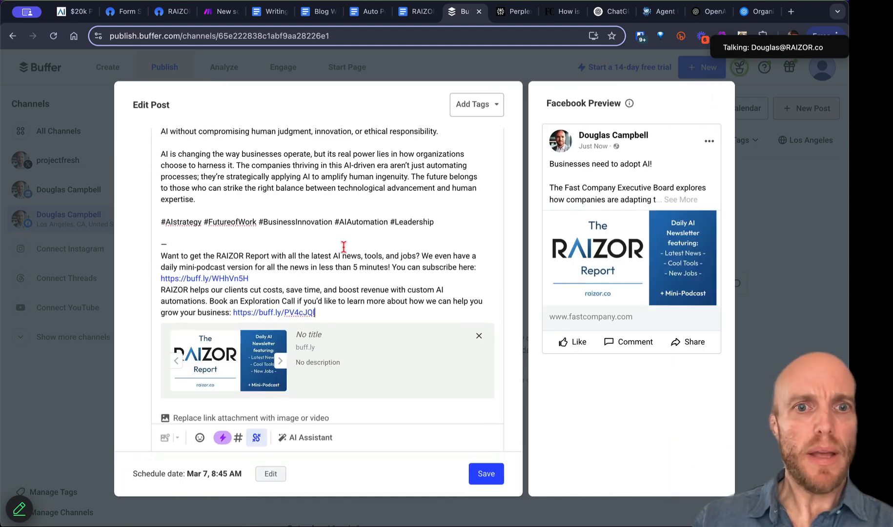
scroll(344, 246, up, 6)
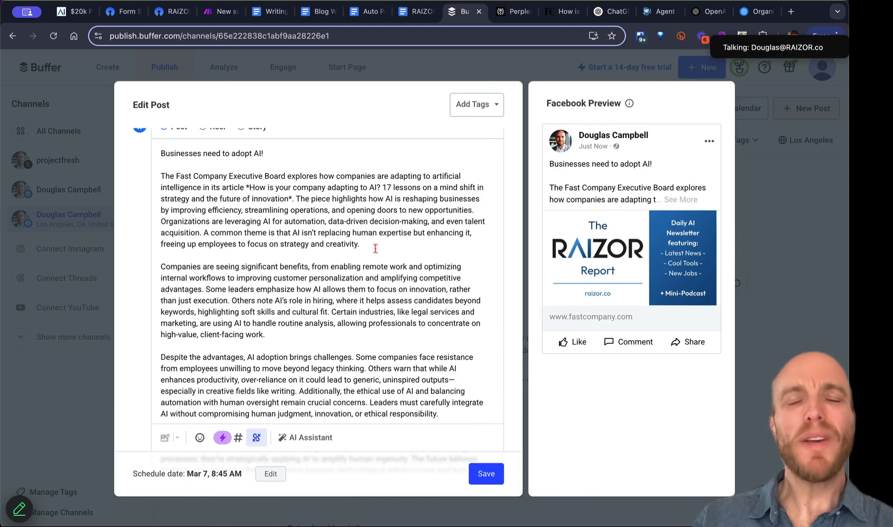
Step: Check the Relay Module variables, then add a blank line after the post's subscribe link
click(222, 11)
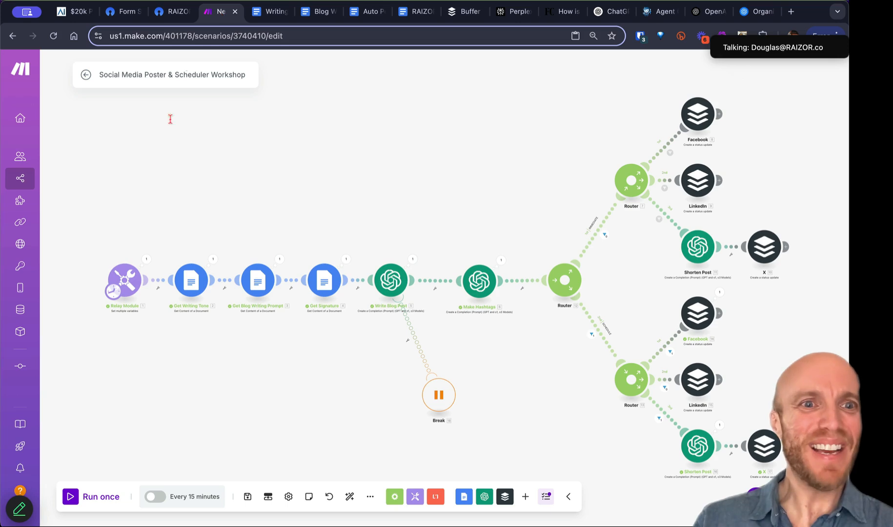
click(131, 289)
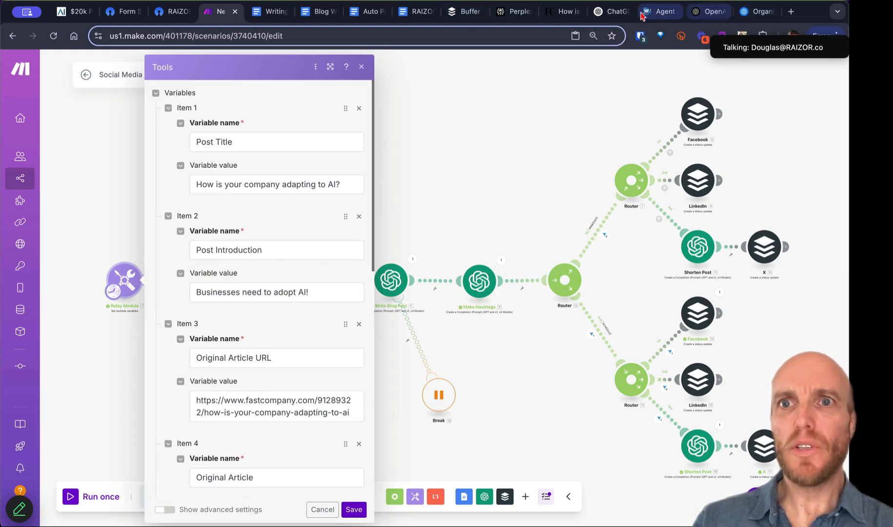
click(456, 14)
scroll(392, 322, down, 6)
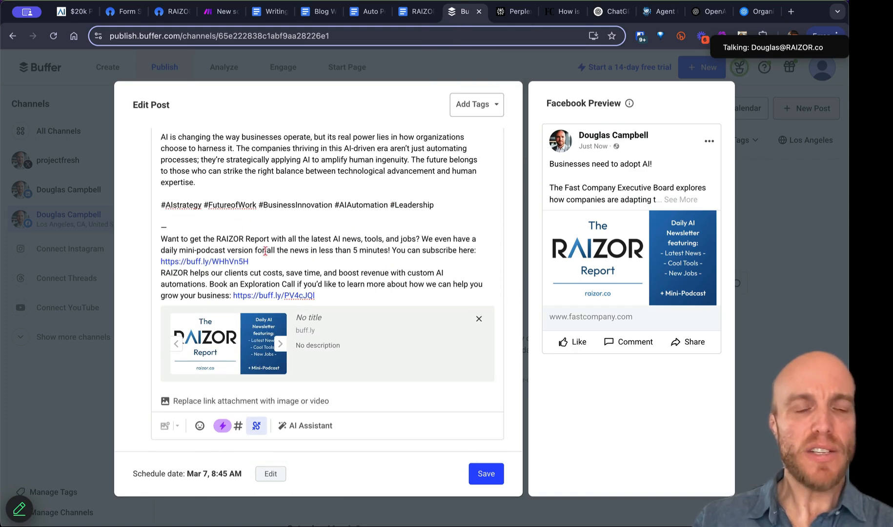
key(Return)
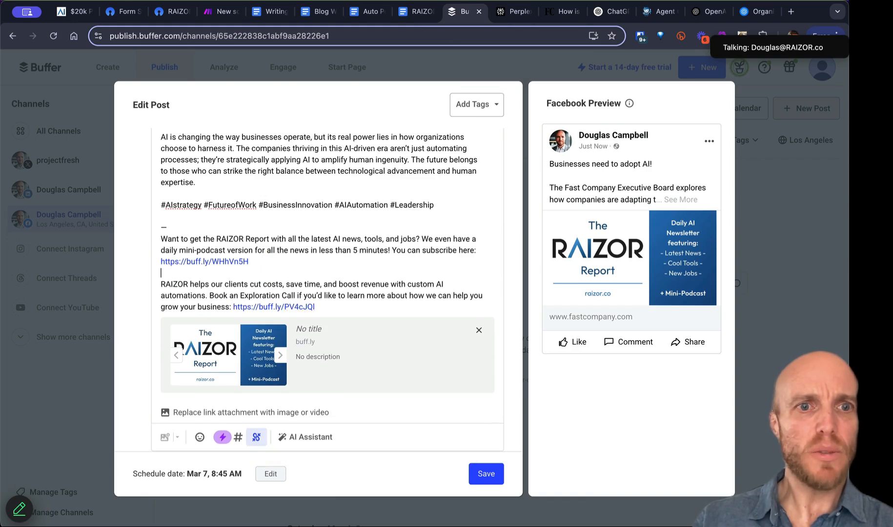
key(Up)
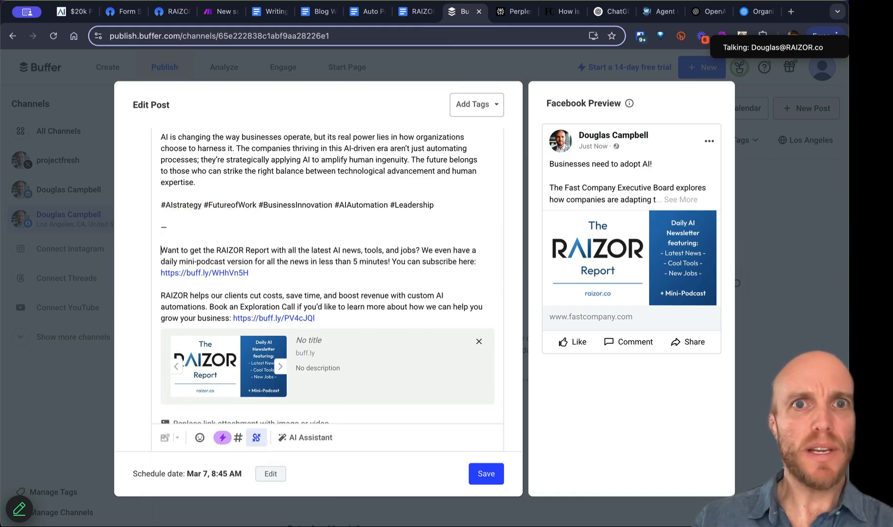
click(406, 12)
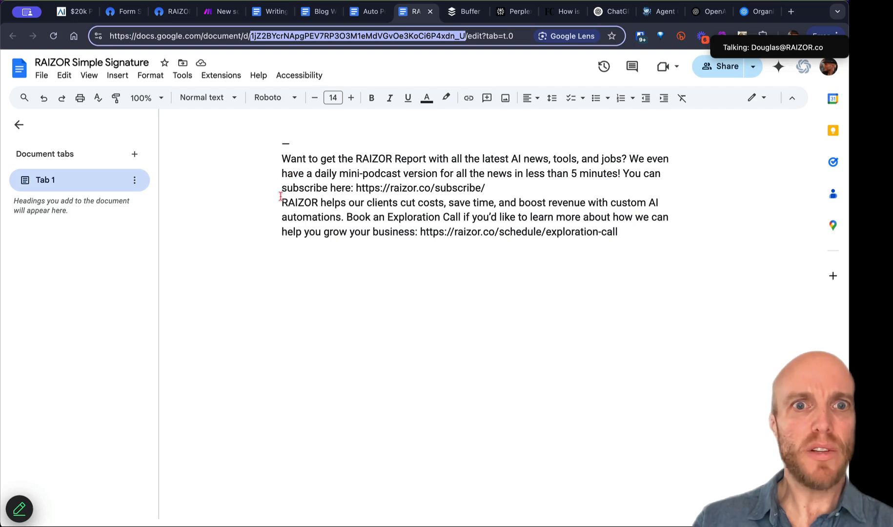
Step: Insert blank lines above the first and RAIZOR paragraphs of the signature, then return to Buffer
click(281, 195)
key(Return)
key(Up)
key(Up)
key(Up)
key(Up)
key(Return)
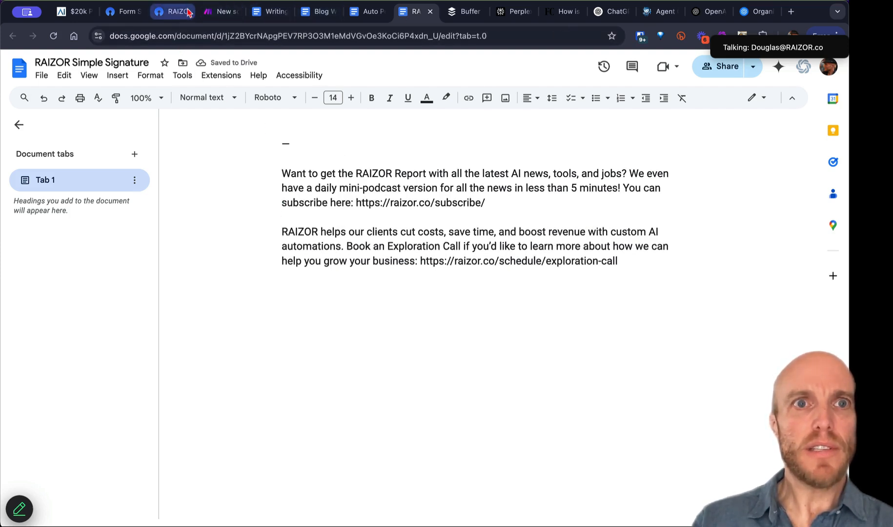
click(208, 12)
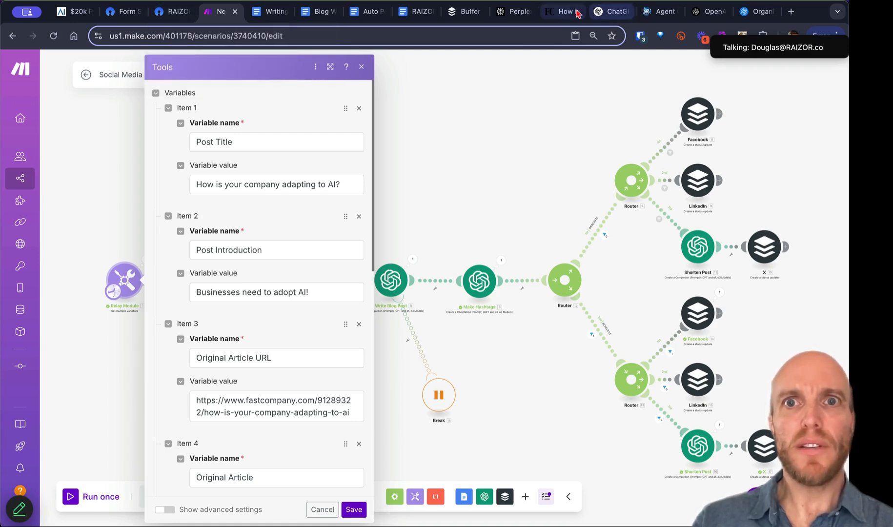
click(469, 13)
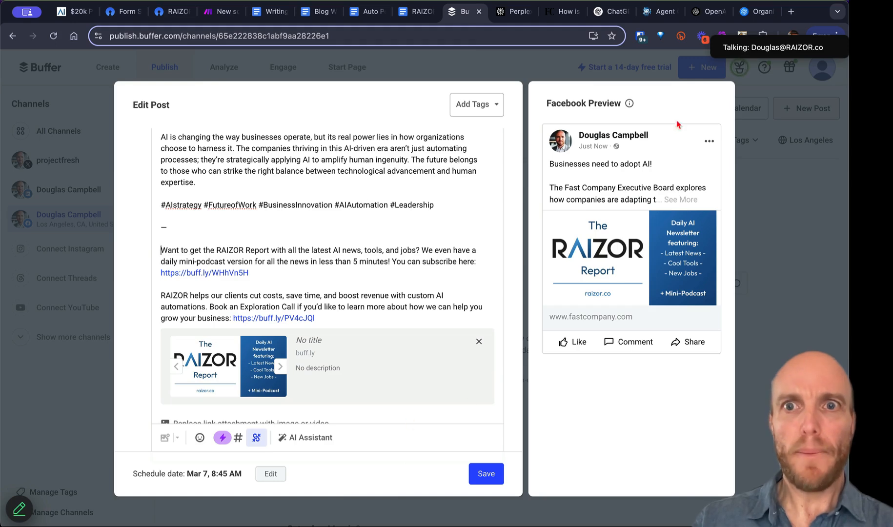
Step: Discard the post edits and delete the March 7 Facebook post from the queue
click(74, 185)
click(510, 311)
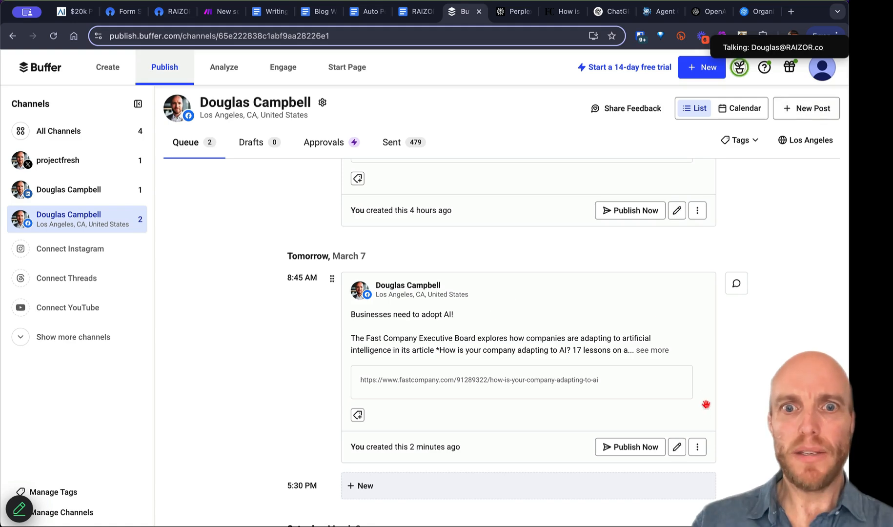
click(697, 447)
click(653, 422)
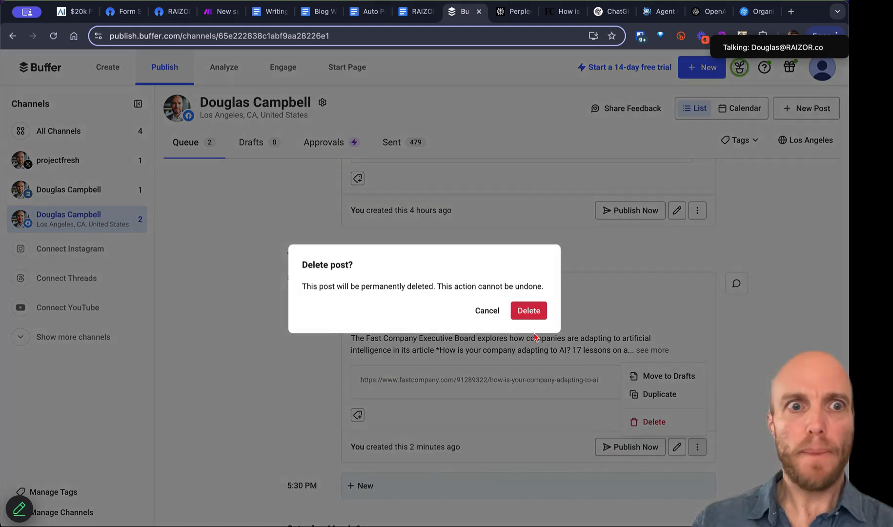
click(532, 315)
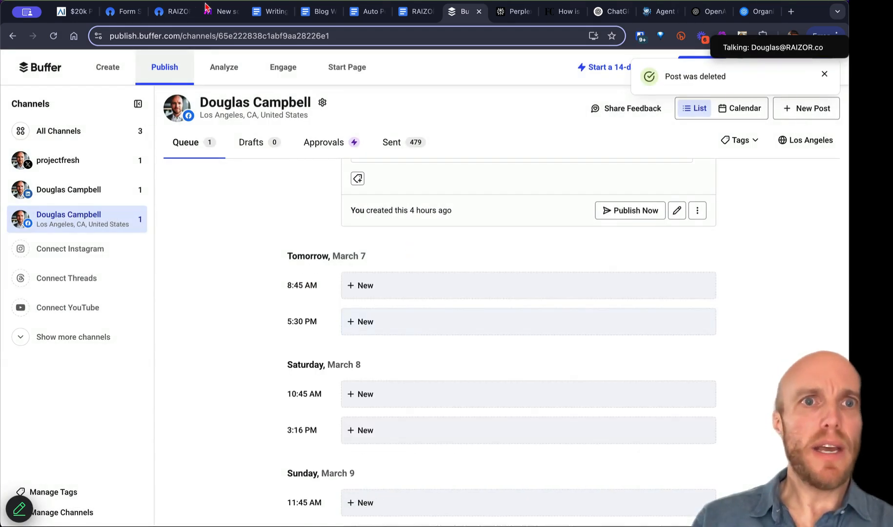
Step: Close the Relay Module variables, shift the LinkedIn module right, and inspect its route filter
click(211, 14)
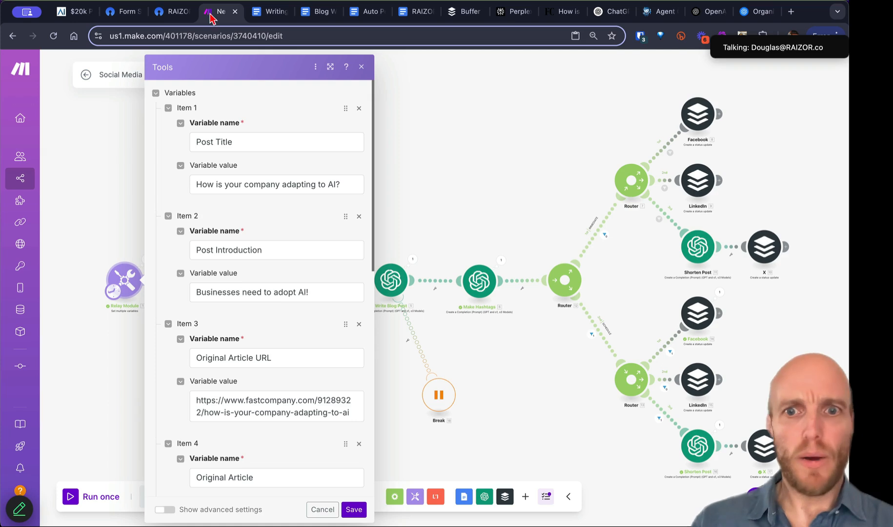
click(608, 419)
drag(704, 392, 757, 390)
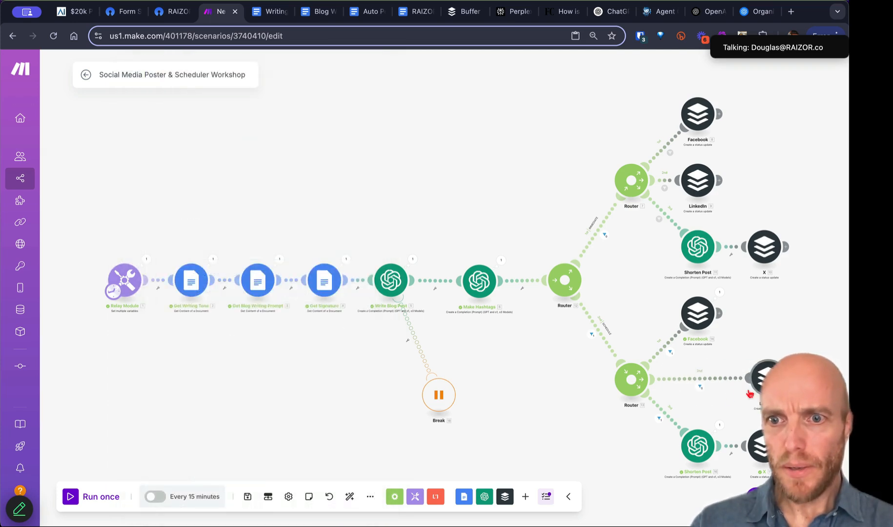
click(700, 389)
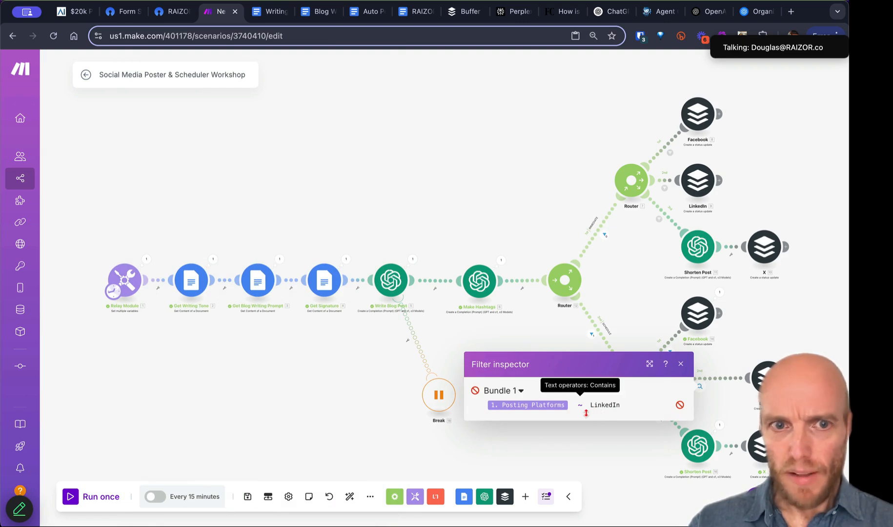
Step: Edit the Posting Platforms value in the Relay Module's variables and save it
click(129, 290)
scroll(268, 404, down, 10)
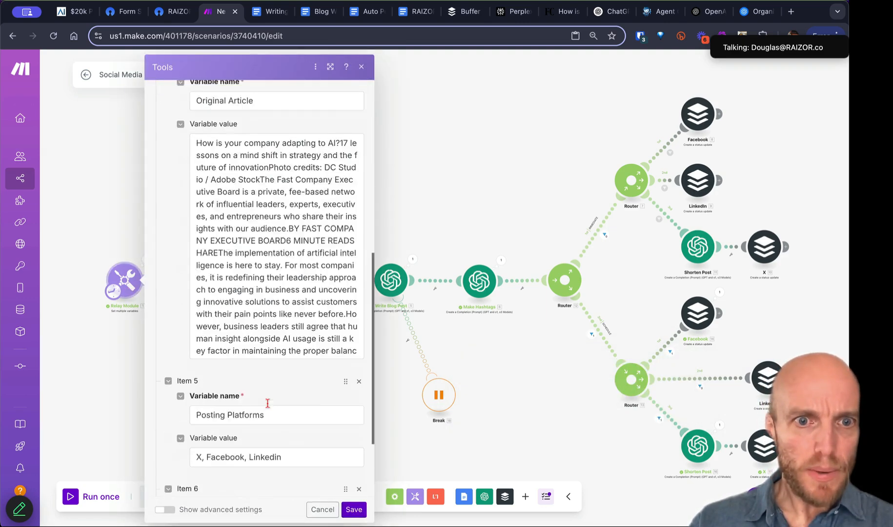
click(280, 343)
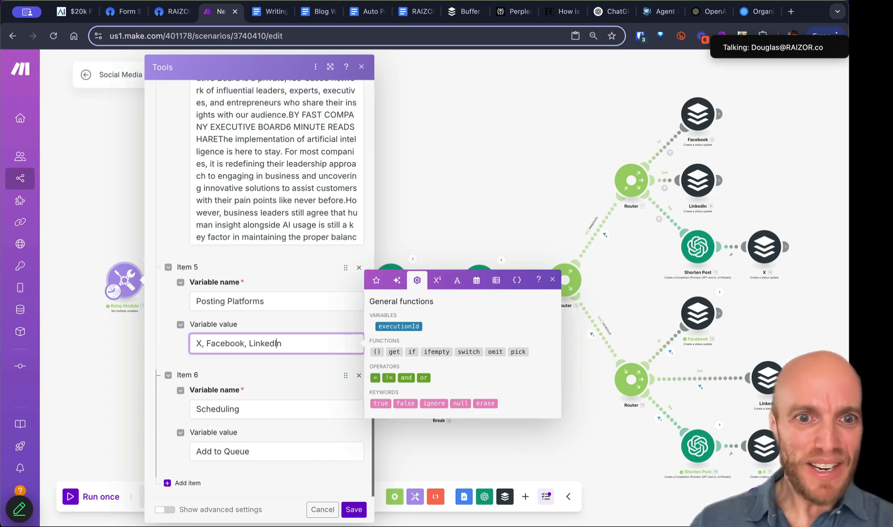
click(354, 510)
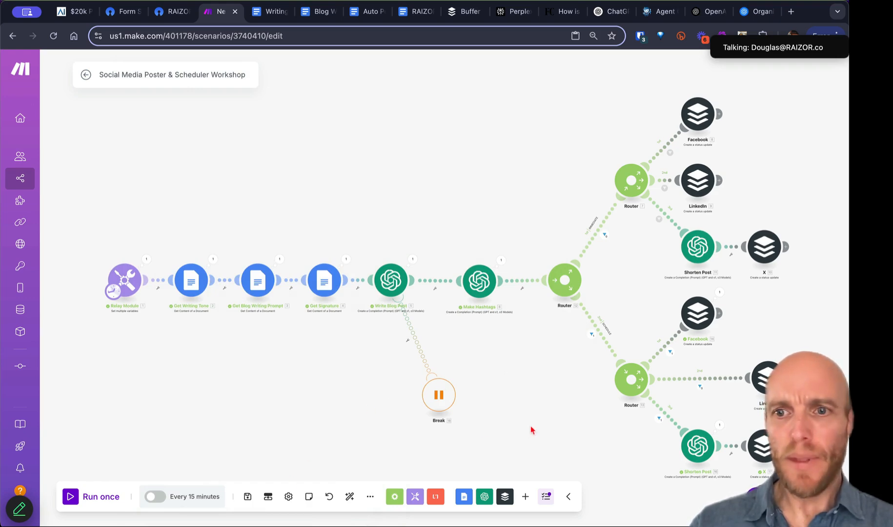
Step: Review the Facebook and LinkedIn Buffer modules' settings without changing them
drag(532, 429, 325, 338)
click(495, 227)
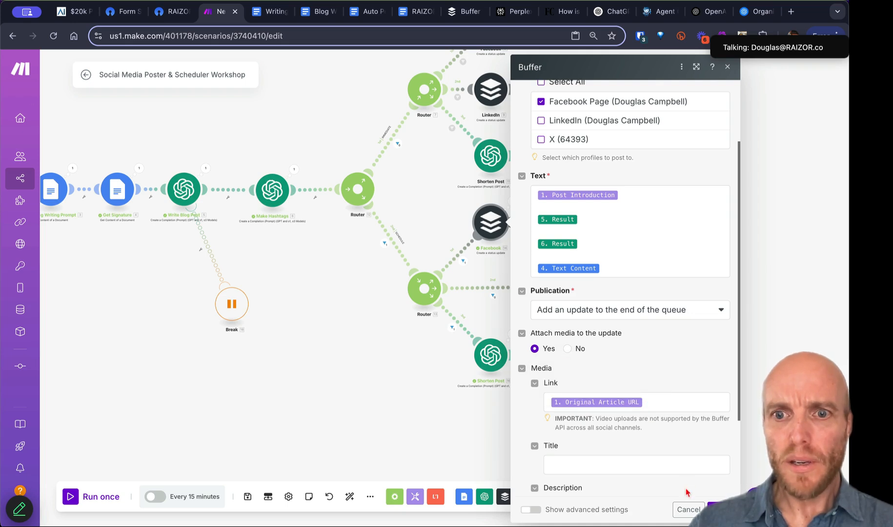
click(682, 505)
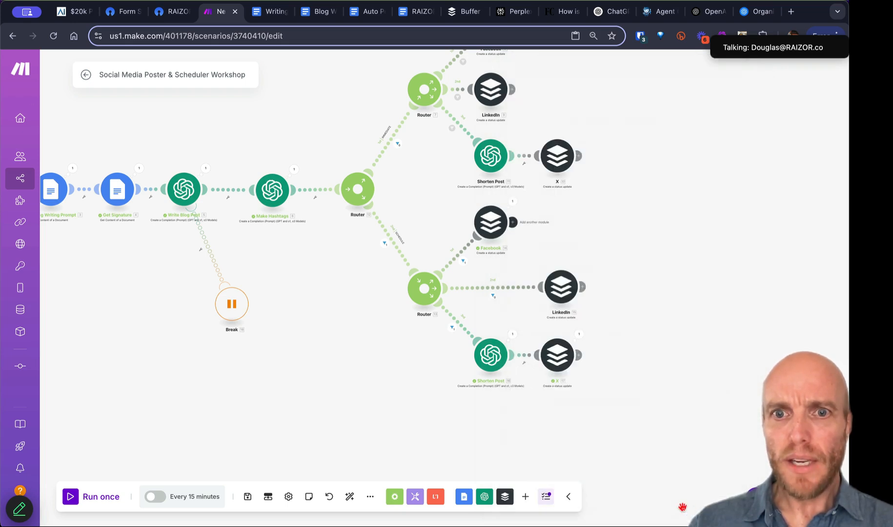
click(562, 292)
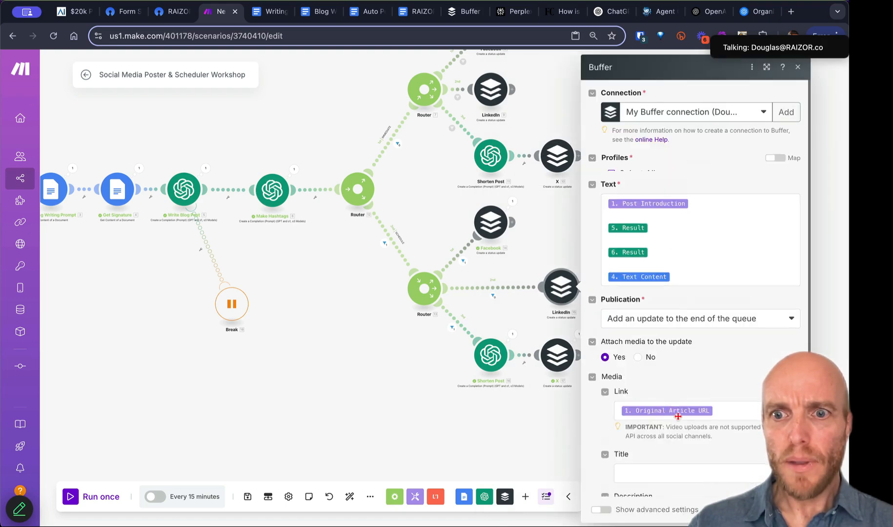
click(749, 509)
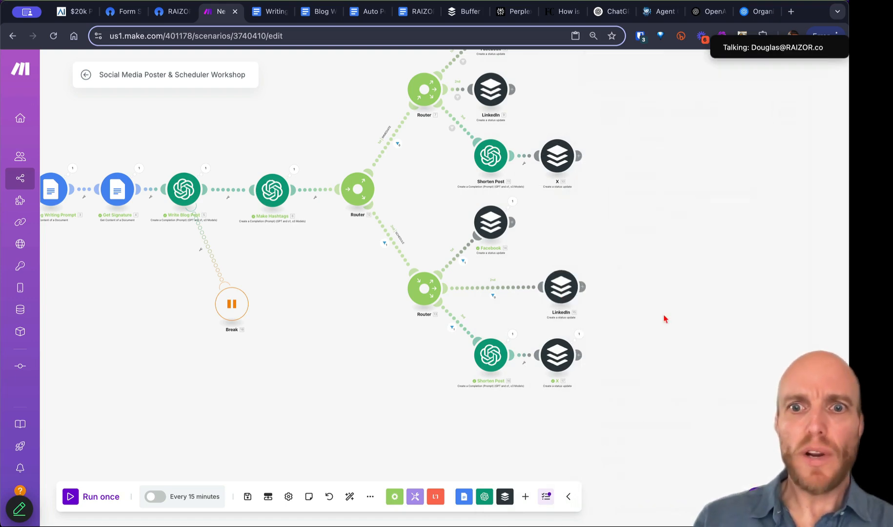
Step: Recentre the whole scenario on the canvas and save it
scroll(323, 405, down, 5)
drag(260, 451, 336, 404)
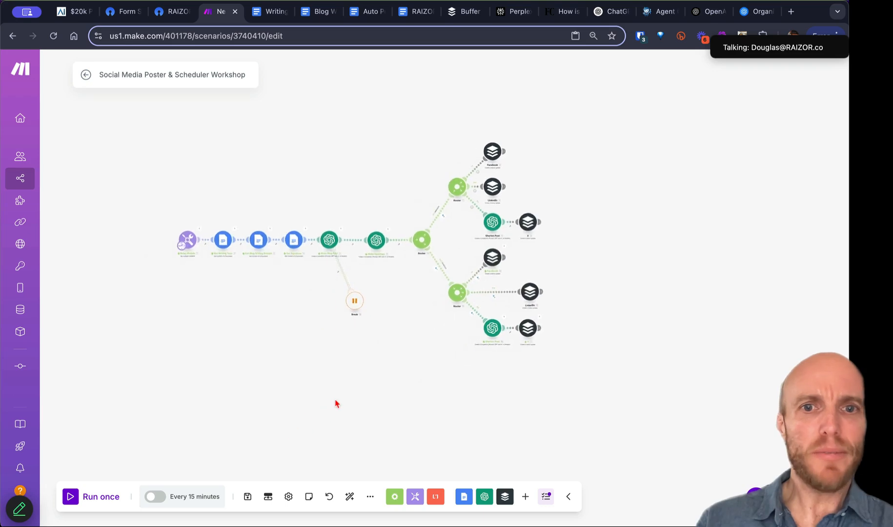
scroll(335, 403, up, 3)
right_click(335, 404)
click(329, 303)
scroll(321, 371, up, 3)
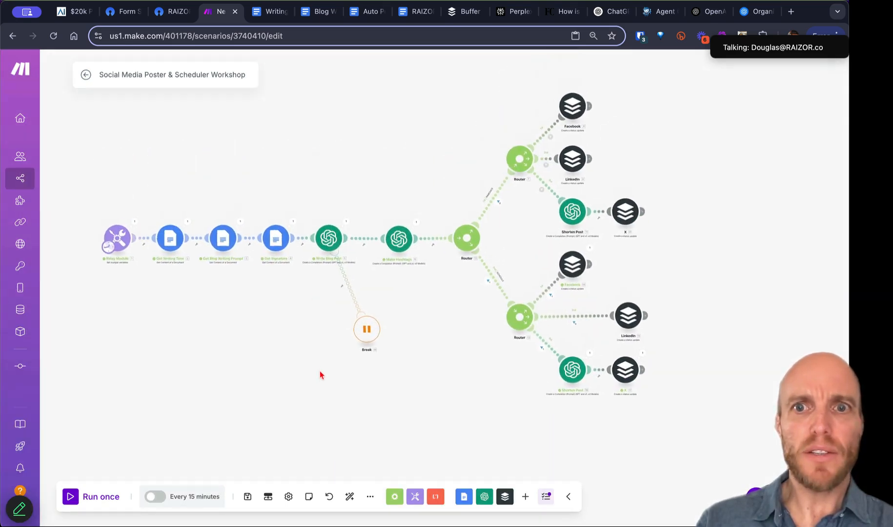
click(245, 501)
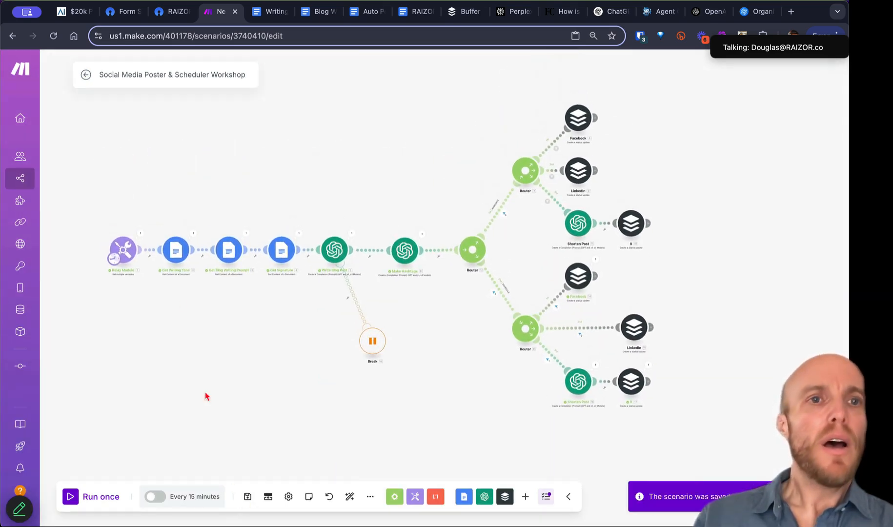
Step: Leave the Make editor and open the OpnForm submission form in the form builder
click(86, 76)
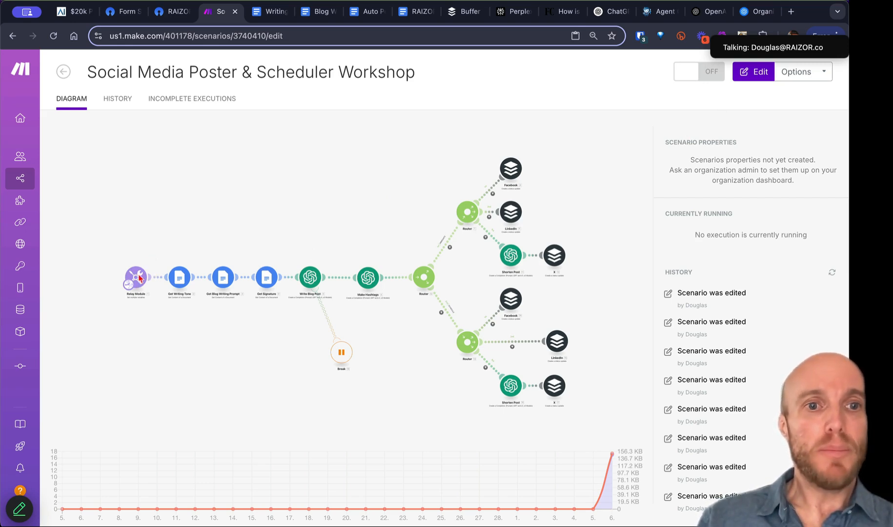
click(126, 15)
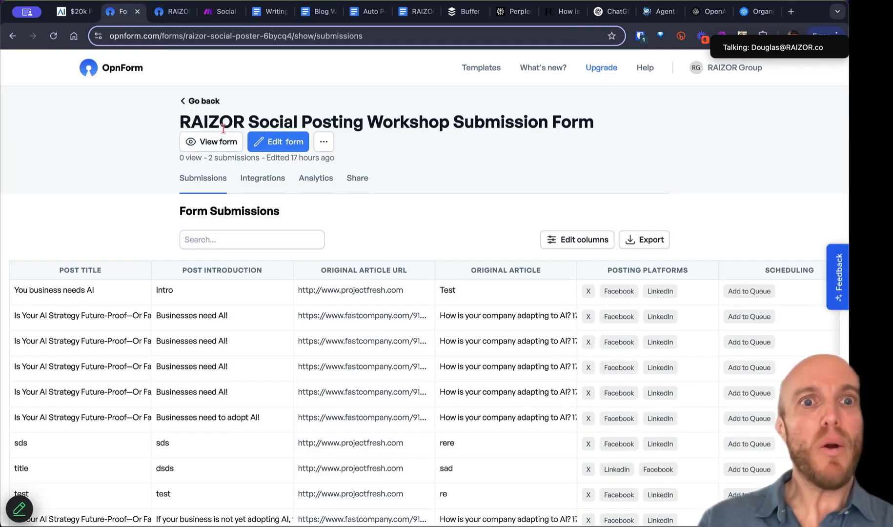
click(265, 145)
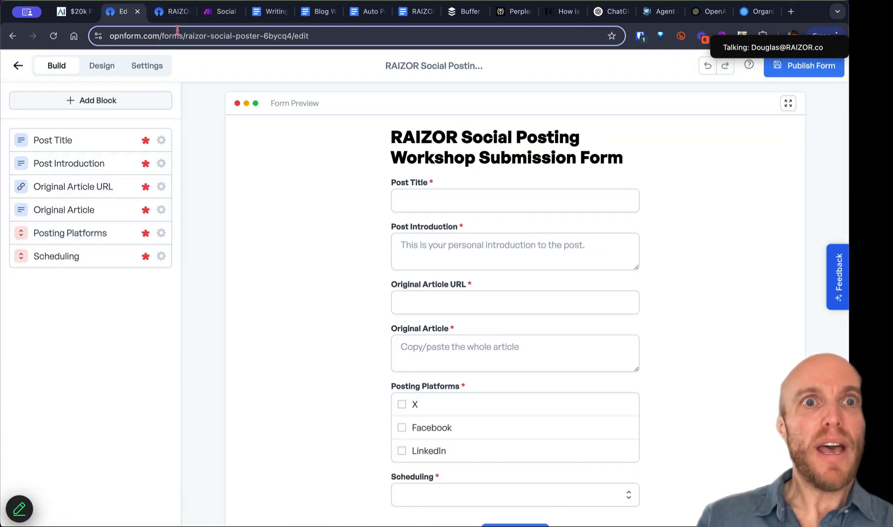
Step: Close the spare public form tab, return to the submissions page, then reopen the Make scenario
click(170, 19)
click(187, 12)
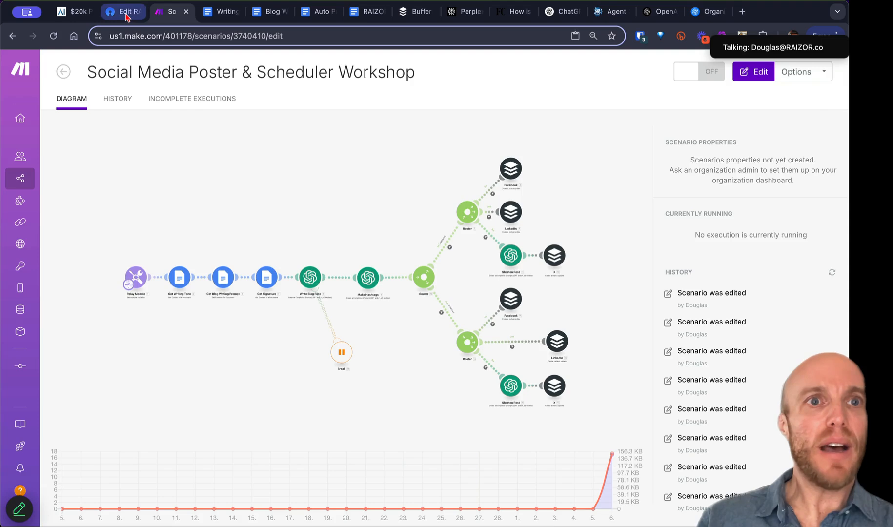
click(124, 14)
click(19, 66)
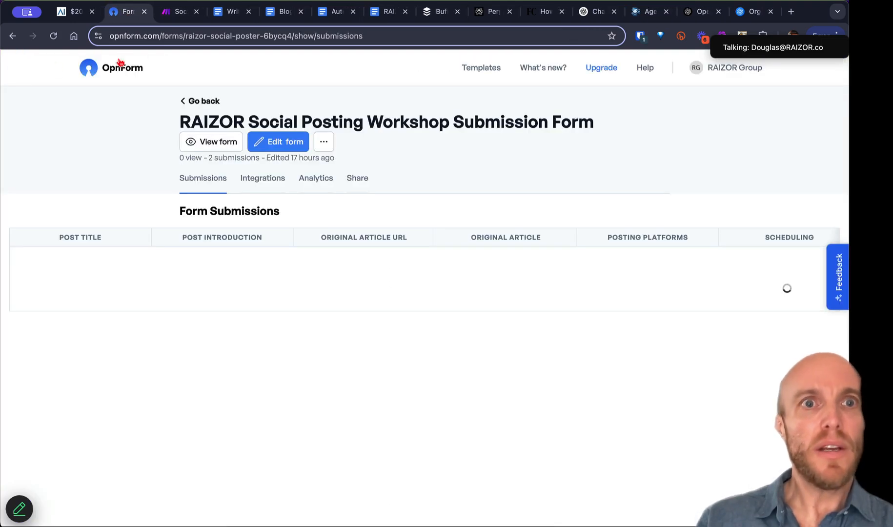
click(160, 15)
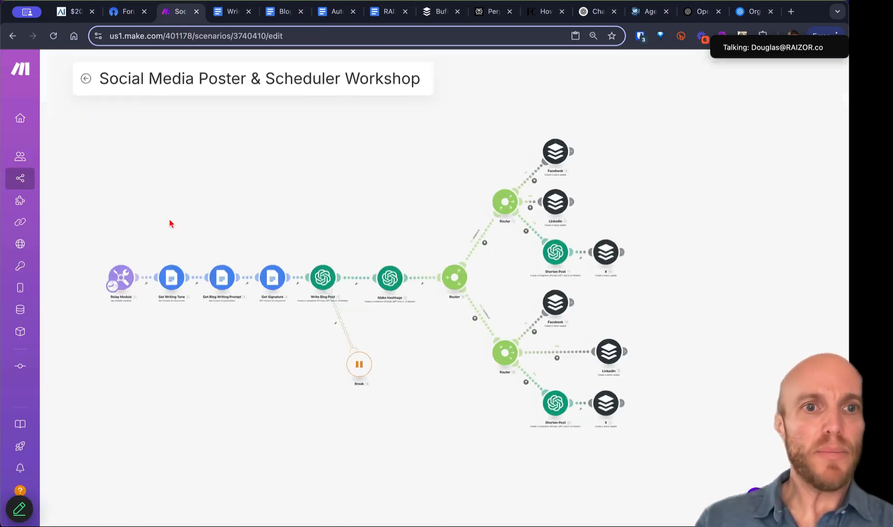
Step: Add an empty module from the canvas menu and search its apps for 'webho'
right_click(165, 217)
click(185, 225)
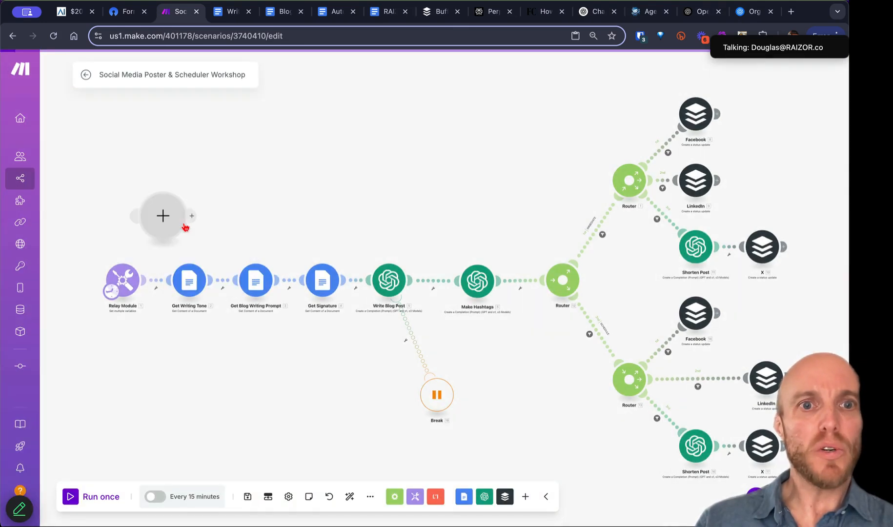
click(167, 216)
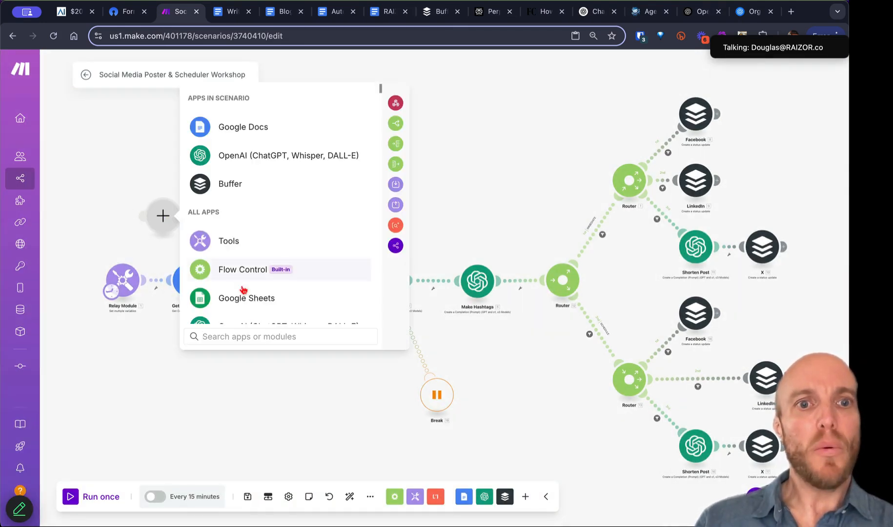
text(webho)
Step: Make the new module a Custom webhook trigger and start adding a new hook
click(272, 123)
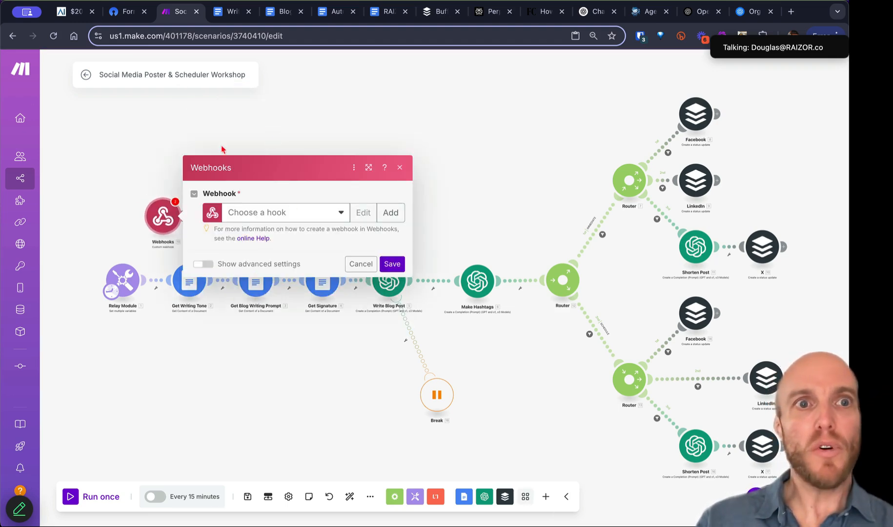
click(163, 73)
key(ctrl+c)
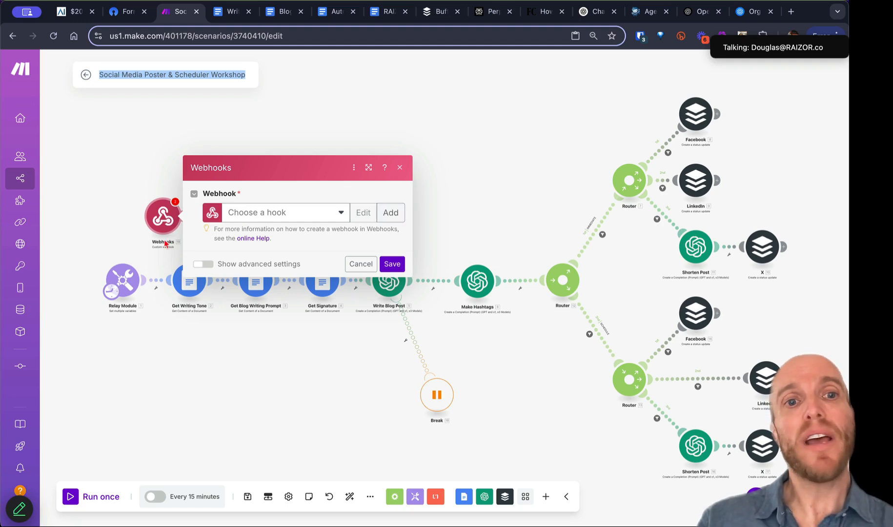
click(390, 214)
Step: Name the webhook 'Social Media Poster & Scheduler Workshop FINAL', save it, and copy its address
triple_click(478, 174)
key(ctrl+v)
text(TEMP)
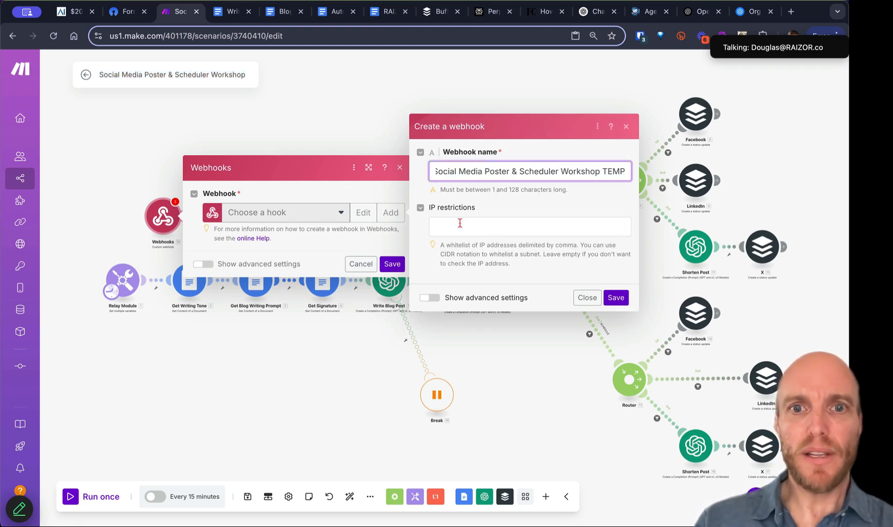
key(ctrl+shift+Left)
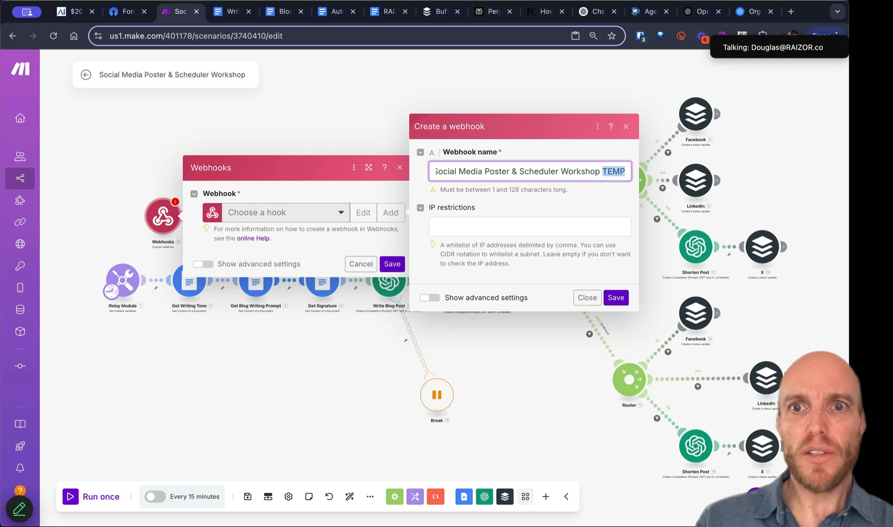
key(BackSpace)
key(BackSpace)
text(Final)
key(ctrl+shift+Left)
text(FINAL)
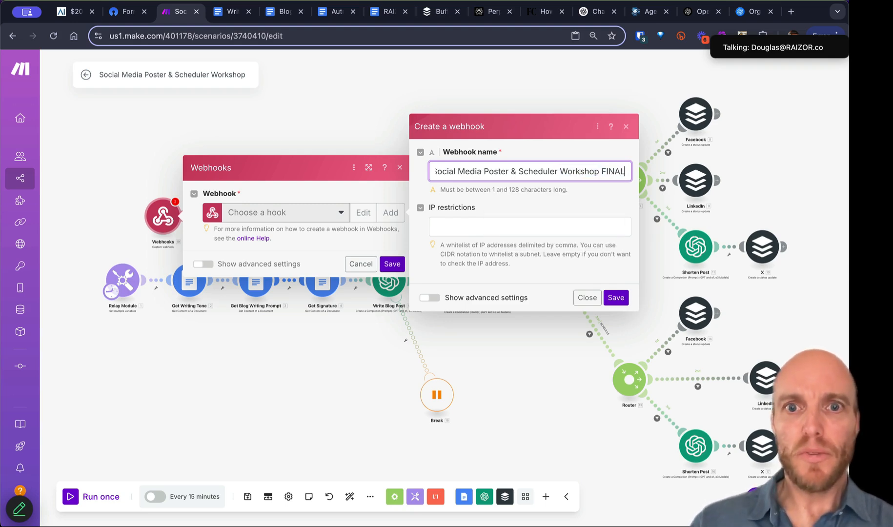
click(616, 296)
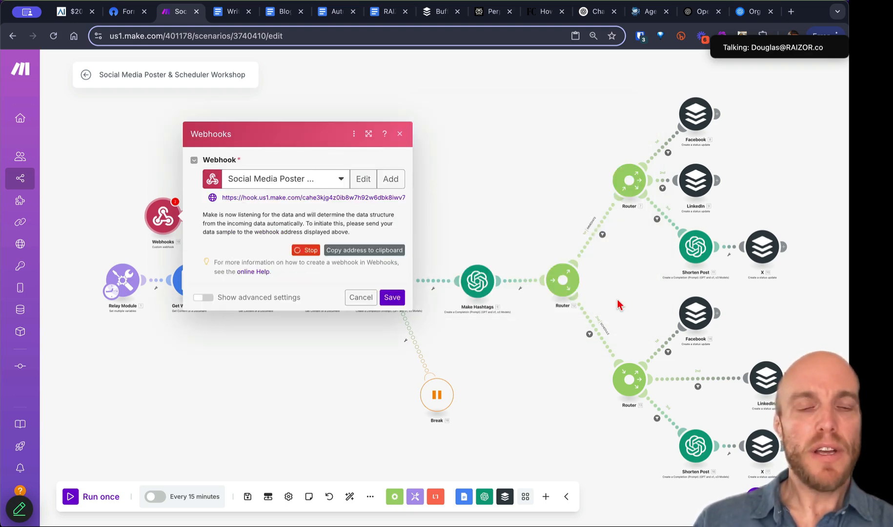
click(367, 250)
Step: Delete both old Webhook Notification integrations from the OpnForm form
click(122, 15)
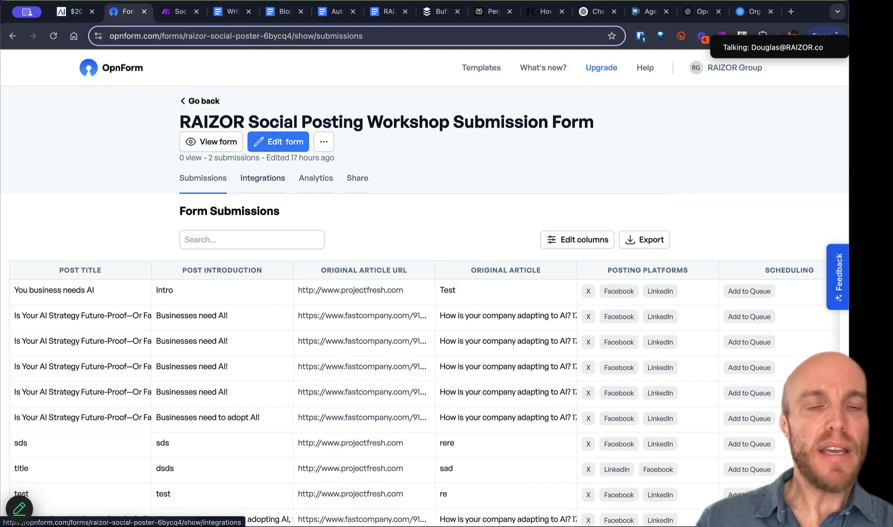
click(272, 184)
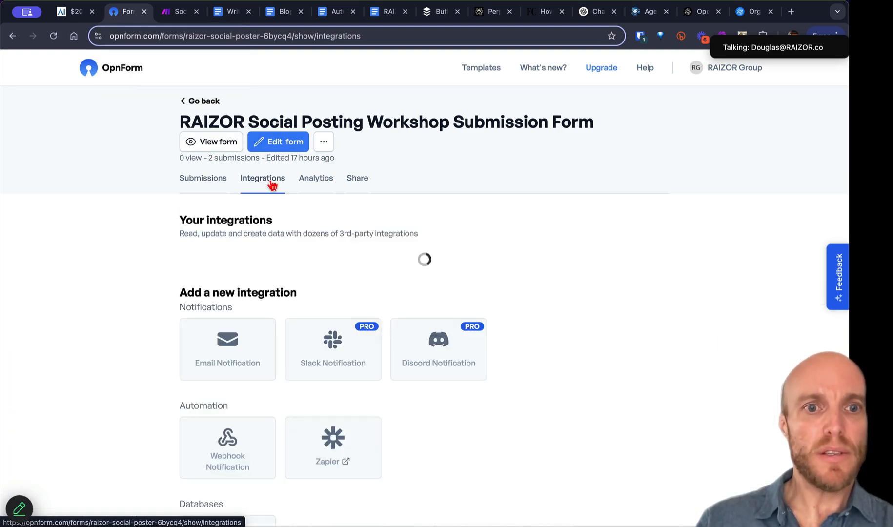
click(239, 456)
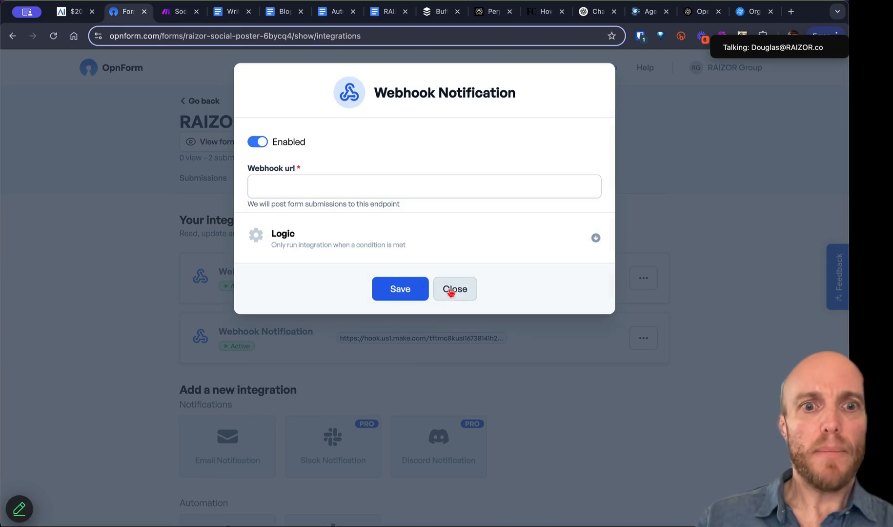
click(453, 290)
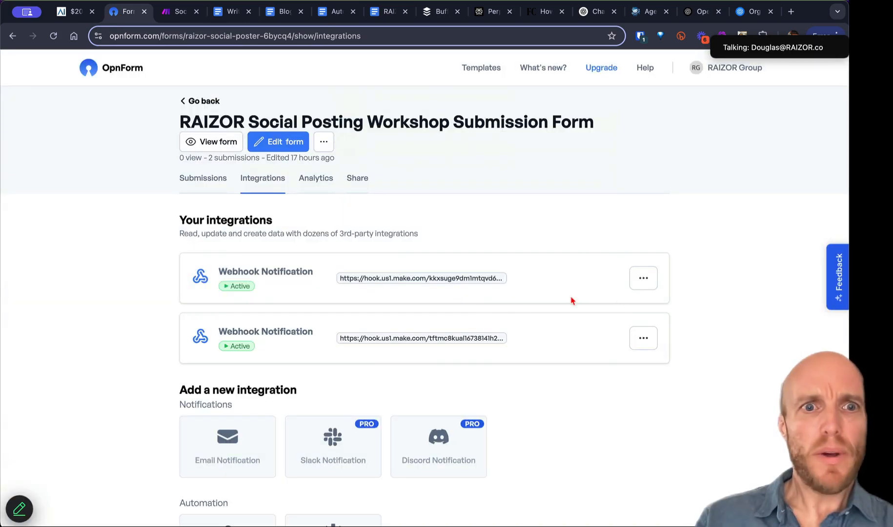
click(643, 281)
click(599, 353)
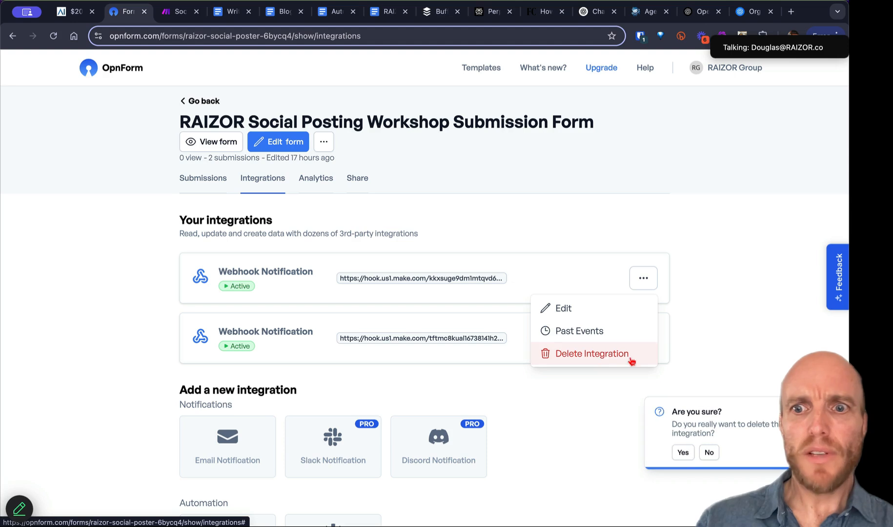
click(684, 452)
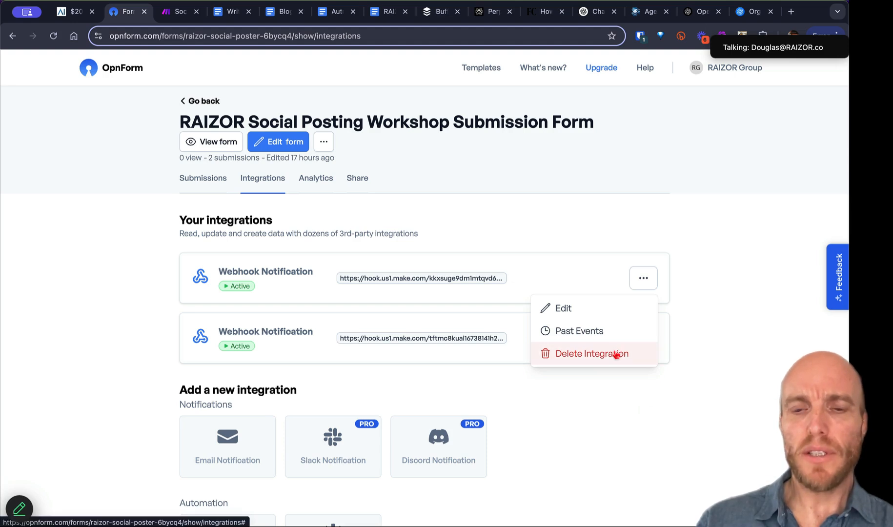
click(644, 278)
click(629, 353)
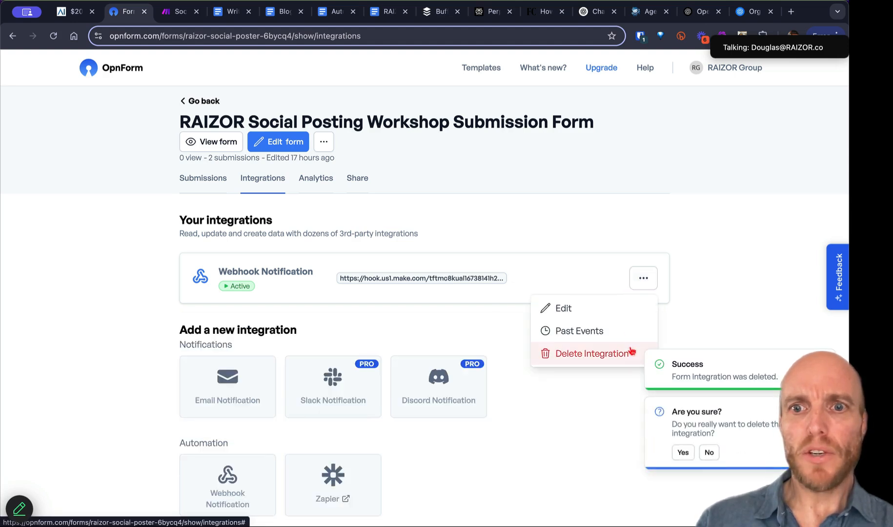
click(684, 452)
click(593, 354)
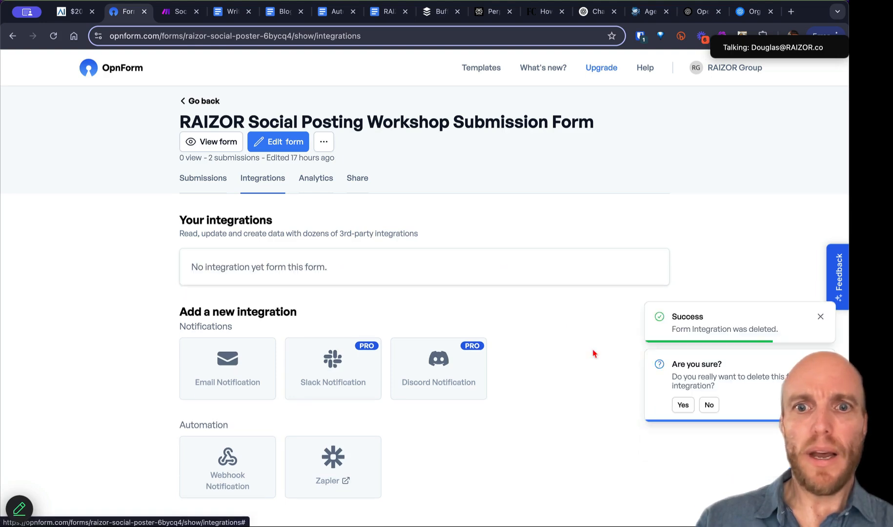
Step: Add a Webhook Notification with the new Make.com webhook URL and save it
click(233, 462)
click(313, 185)
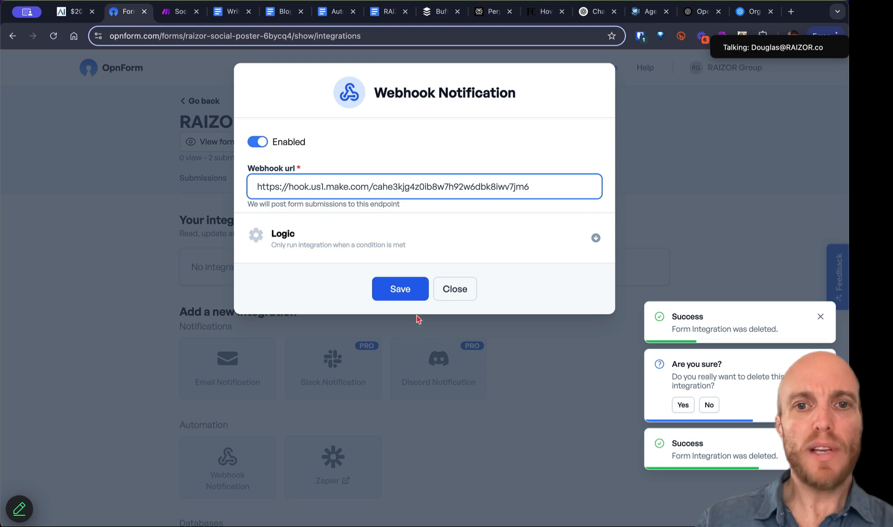
click(401, 290)
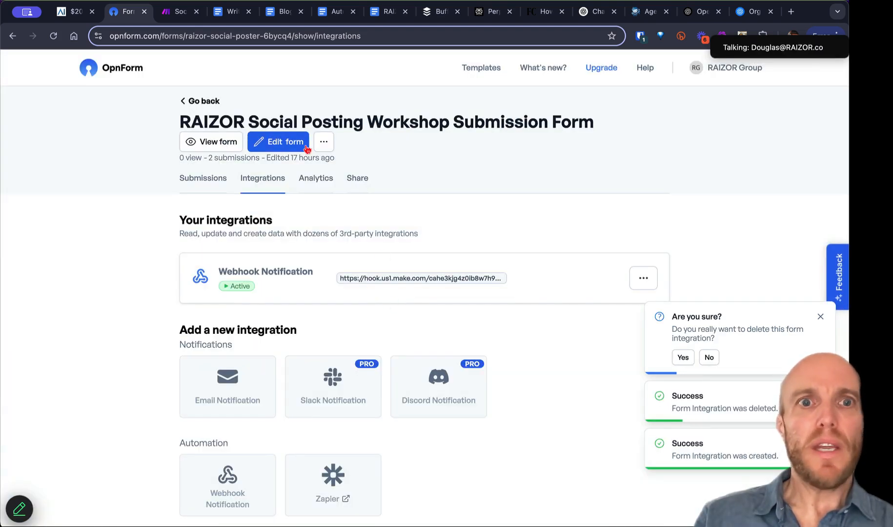
click(213, 146)
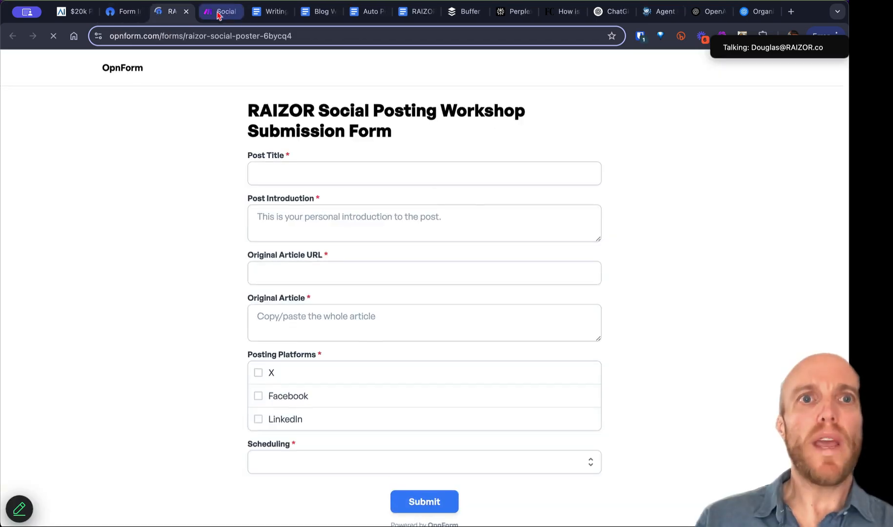
Step: Fill Post Title, Post Introduction, Article URL and Original Article with 'Test' values
click(220, 14)
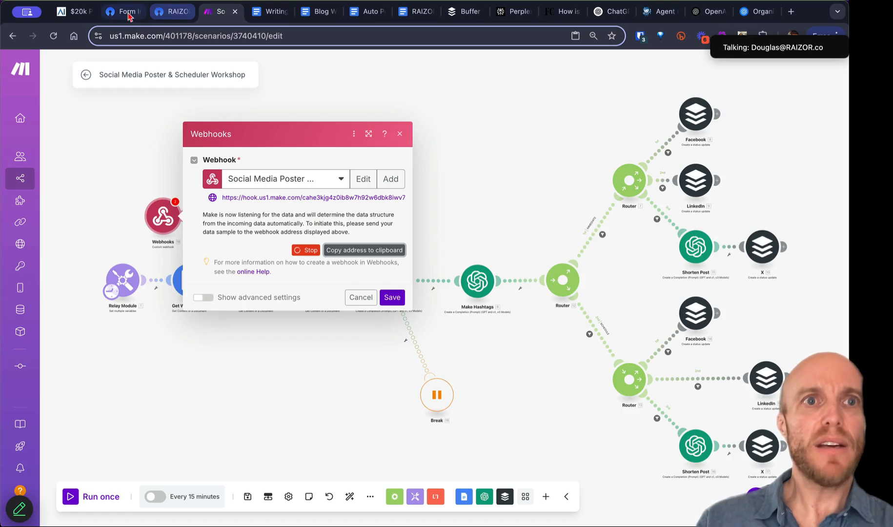
click(163, 14)
click(272, 172)
text(Test)
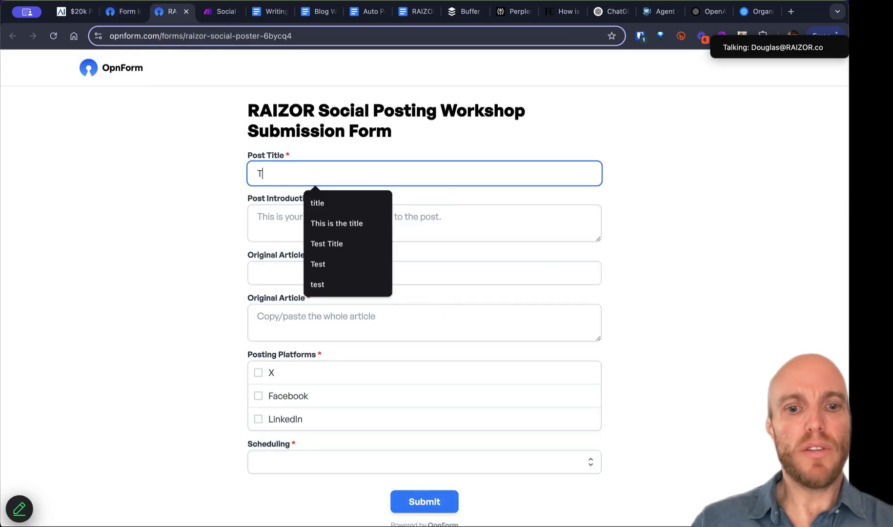
key(super+a)
click(252, 216)
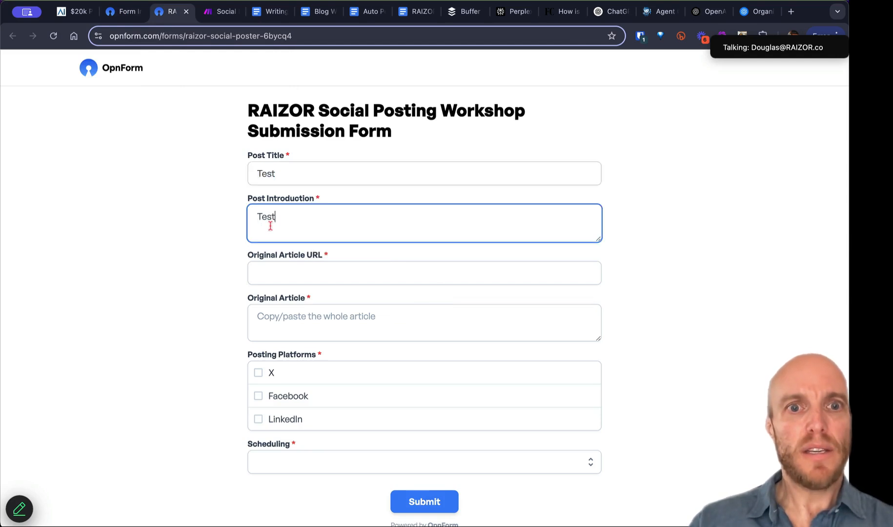
text(Test)
click(280, 278)
click(359, 302)
click(313, 323)
text(Test)
Step: Tick X, Facebook and LinkedIn, set Scheduling to Add to Queue, and submit
click(258, 374)
click(259, 396)
click(258, 418)
click(281, 461)
click(299, 509)
click(423, 501)
click(218, 14)
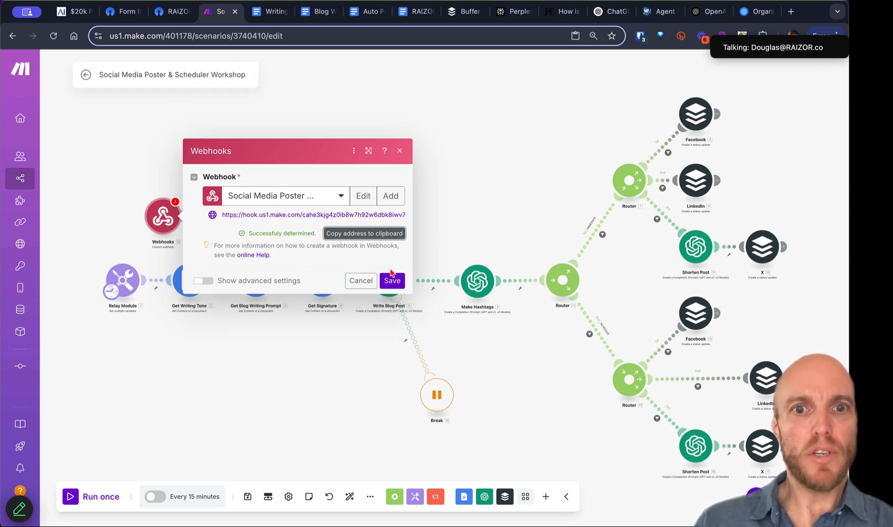
Step: Save the webhook and make Webhooks the trigger in place of Relay Module
click(392, 281)
drag(237, 351, 464, 340)
drag(348, 284, 336, 270)
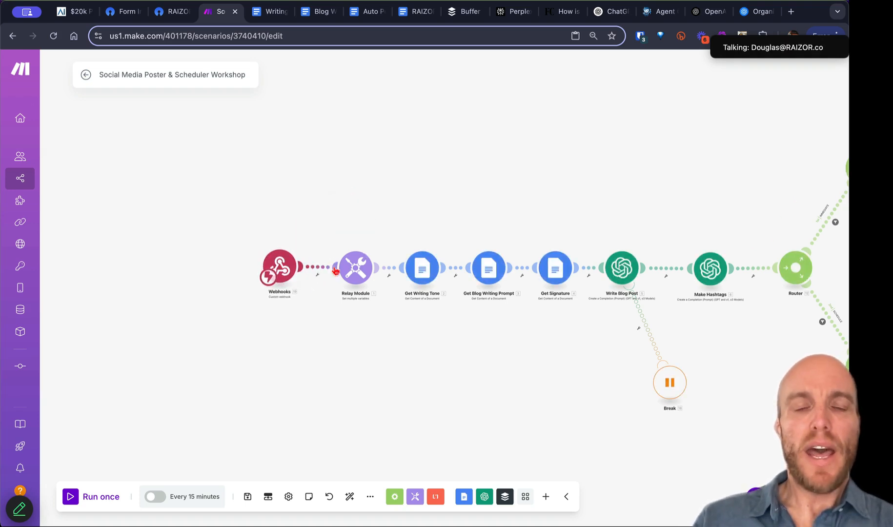
Step: Auto-align the scenario and place the Break module just below Write Blog Post
drag(446, 321, 281, 308)
scroll(207, 307, down, 2)
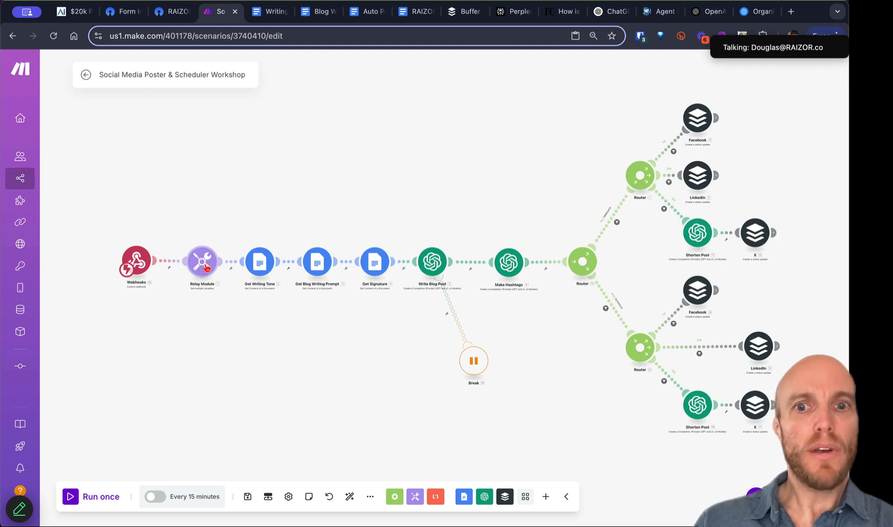
click(349, 496)
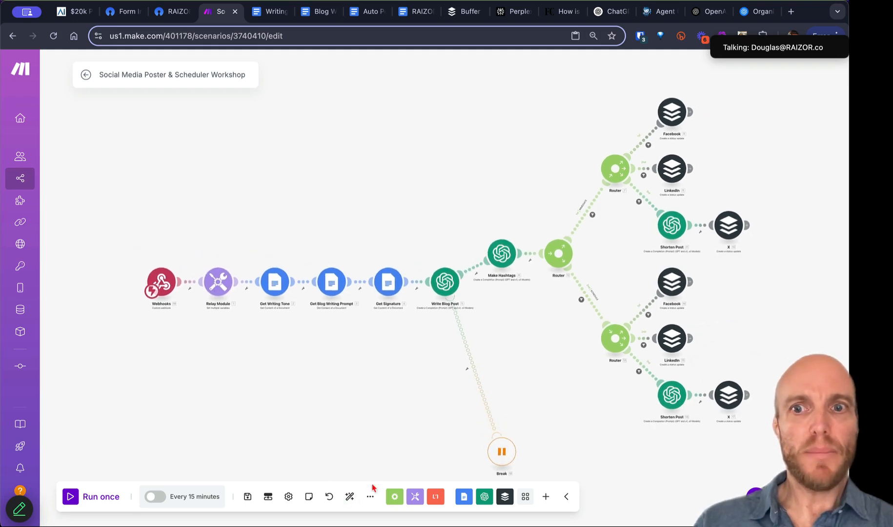
drag(457, 400, 441, 308)
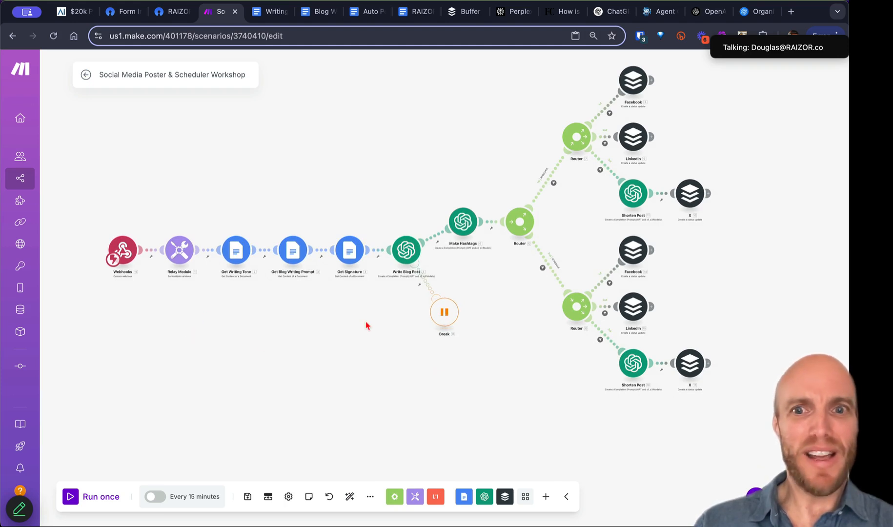
Step: Map Relay Module Items 1 and 2 to the submitted Post Title and Post Introduction
click(177, 251)
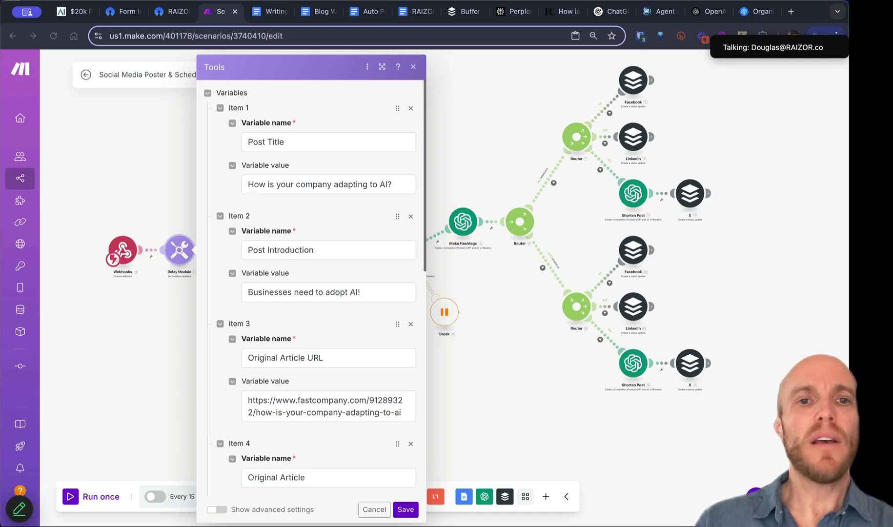
click(285, 184)
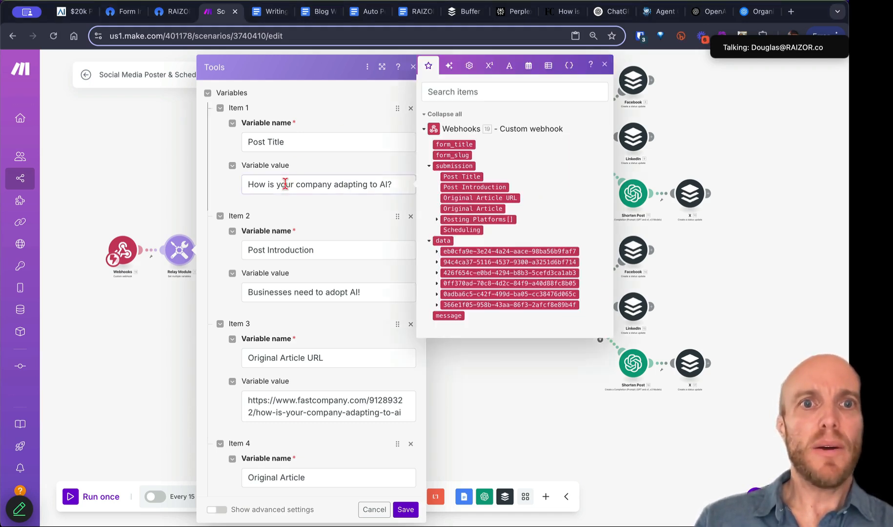
triple_click(285, 184)
key(BackSpace)
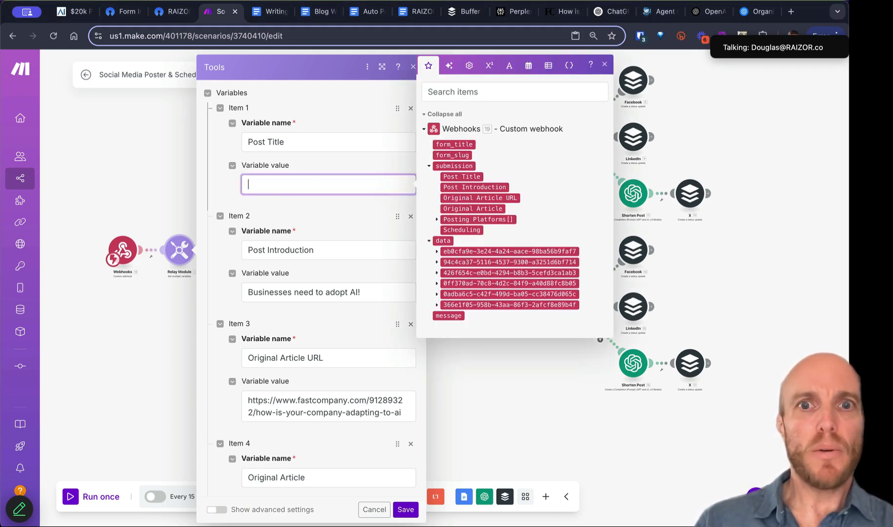
click(465, 176)
click(305, 293)
triple_click(305, 294)
key(BackSpace)
click(460, 283)
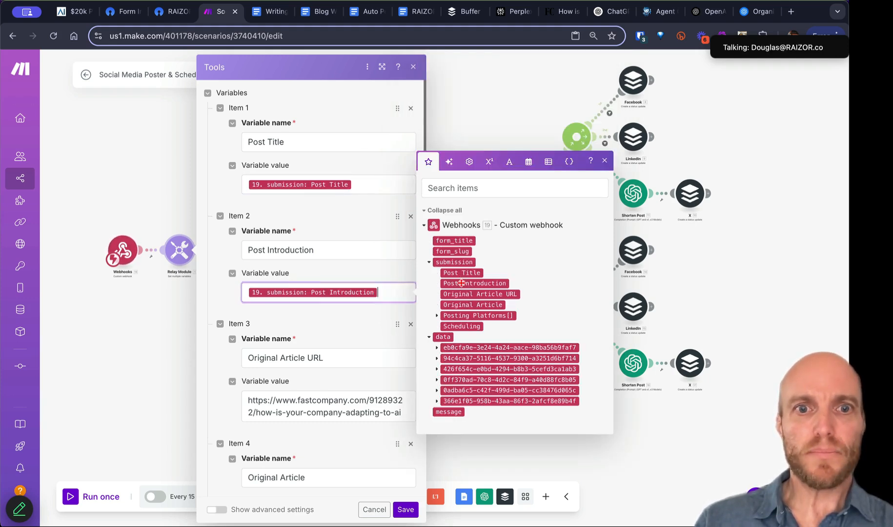
Step: Map Items 3, 4 and 6 to the submitted Original Article URL, Original Article and Scheduling
click(325, 401)
triple_click(329, 405)
key(BackSpace)
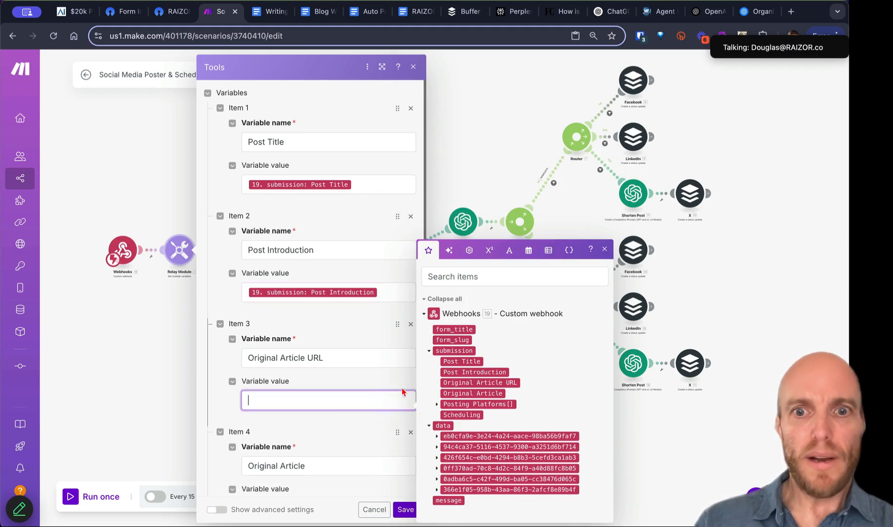
click(479, 383)
scroll(282, 388, down, 5)
click(295, 371)
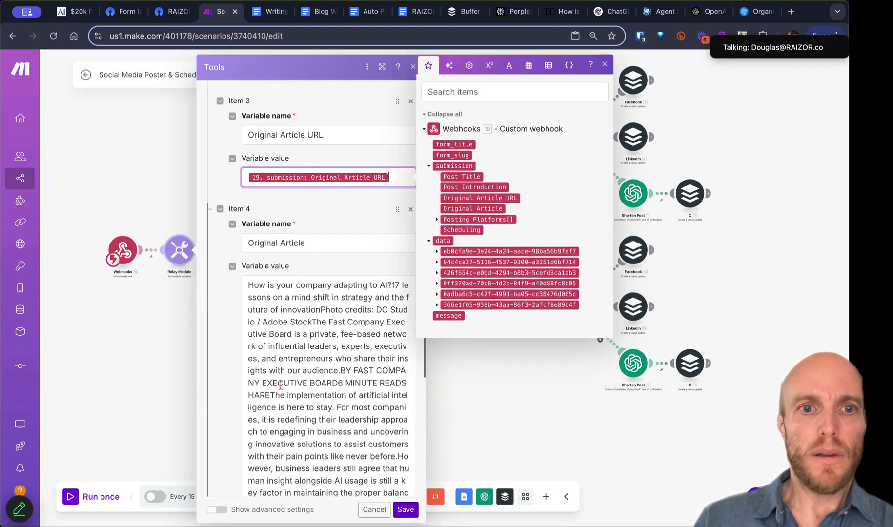
triple_click(295, 371)
key(BackSpace)
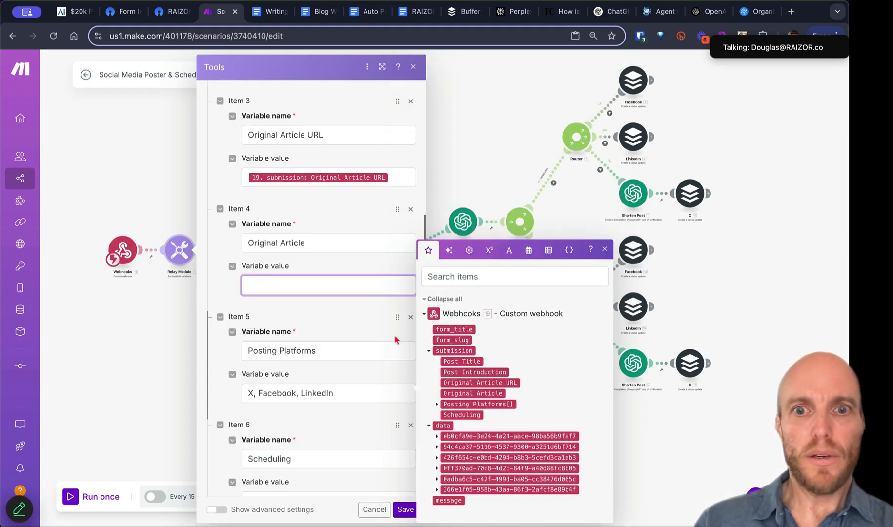
click(459, 393)
scroll(367, 327, down, 1)
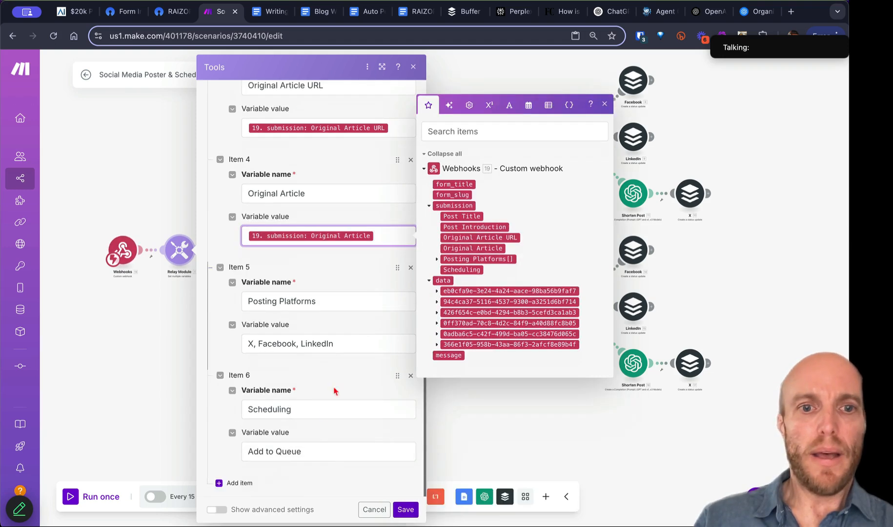
triple_click(315, 451)
key(BackSpace)
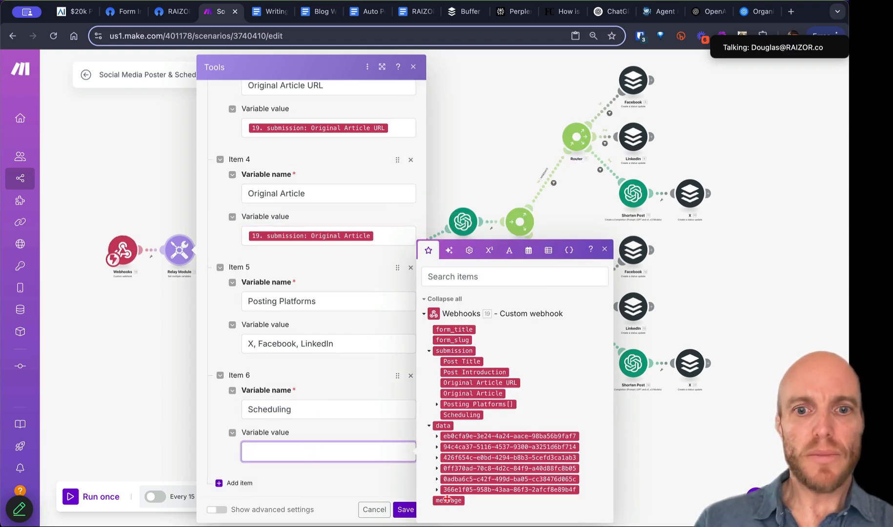
click(455, 414)
Step: Try mapping Item 5 to the Posting Platforms array, then leave its value empty
click(342, 342)
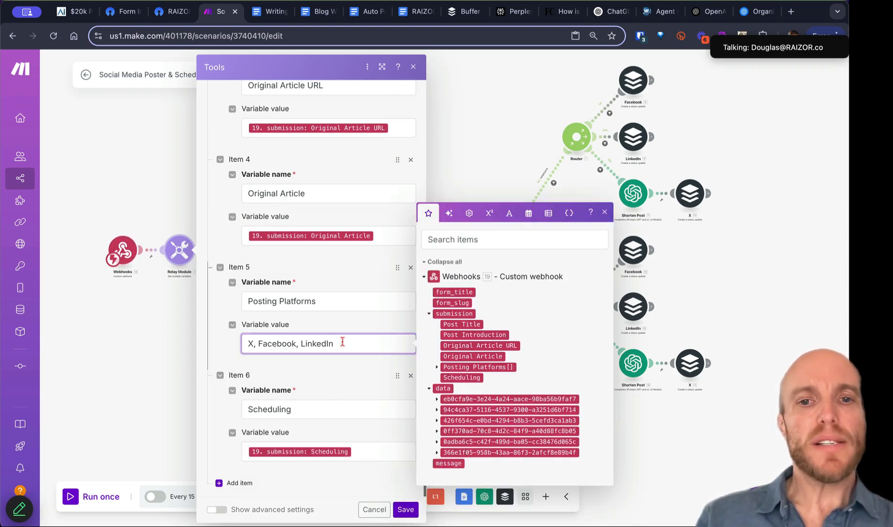
click(438, 369)
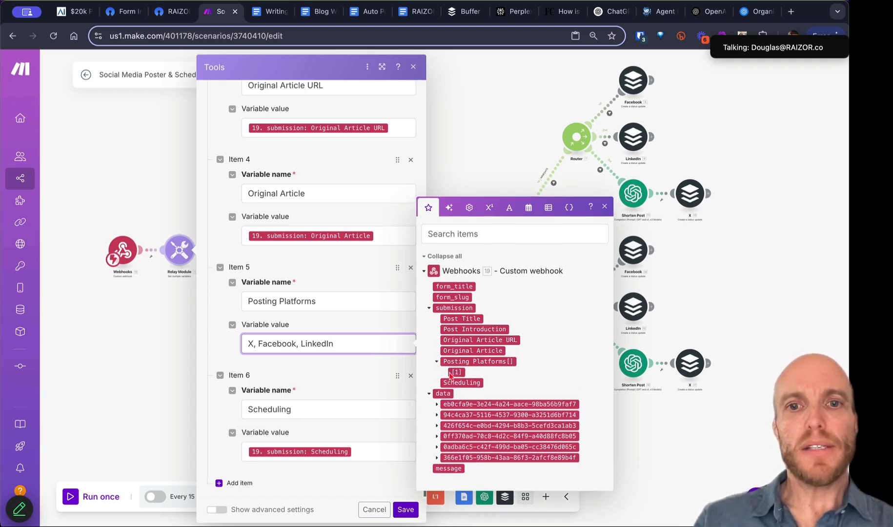
click(438, 362)
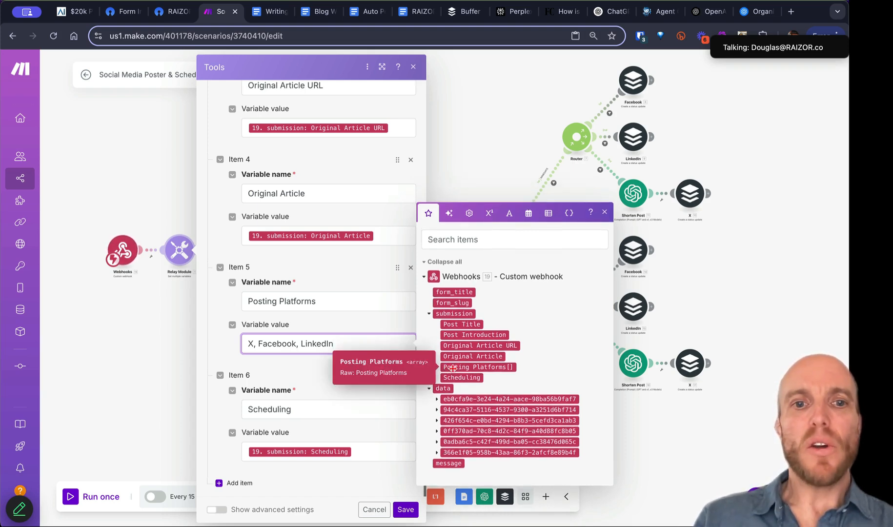
click(454, 367)
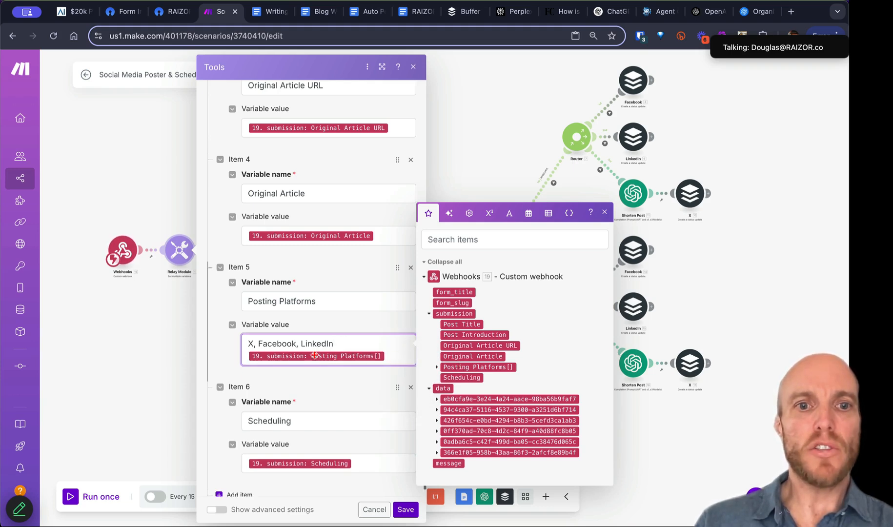
key(ctrl+a)
key(BackSpace)
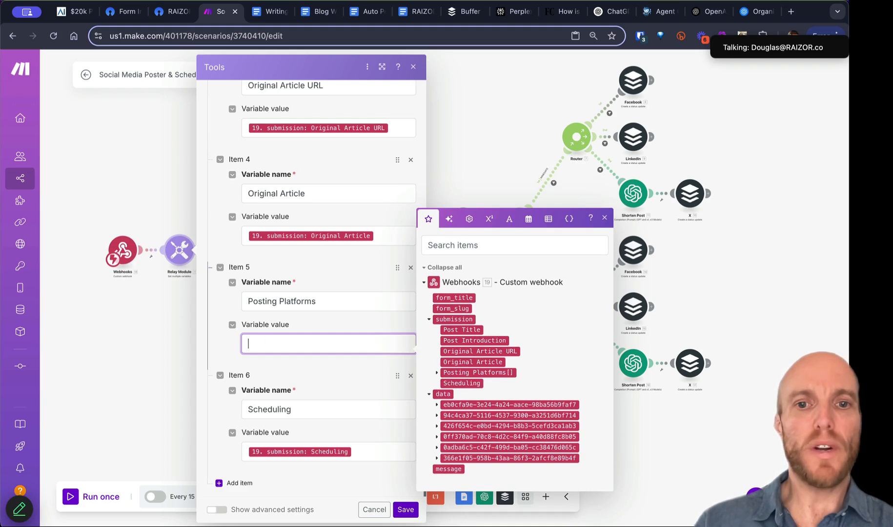
click(492, 377)
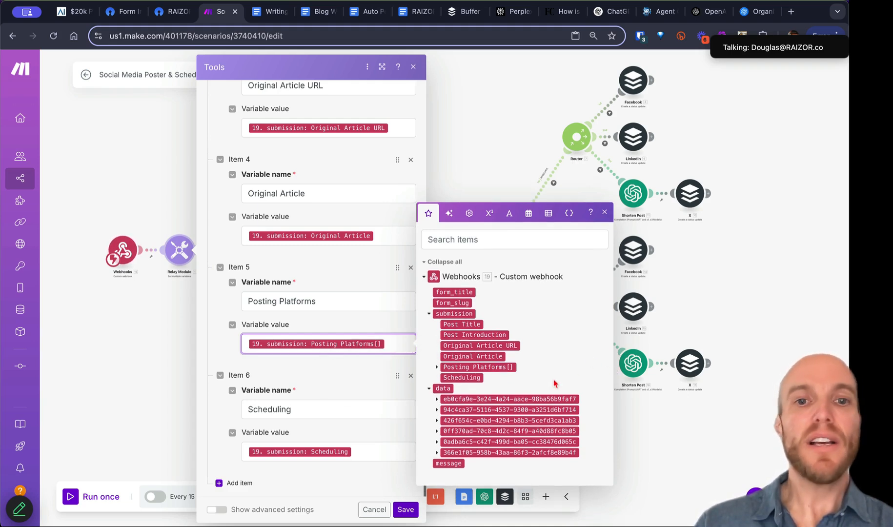
key(ctrl+a)
key(BackSpace)
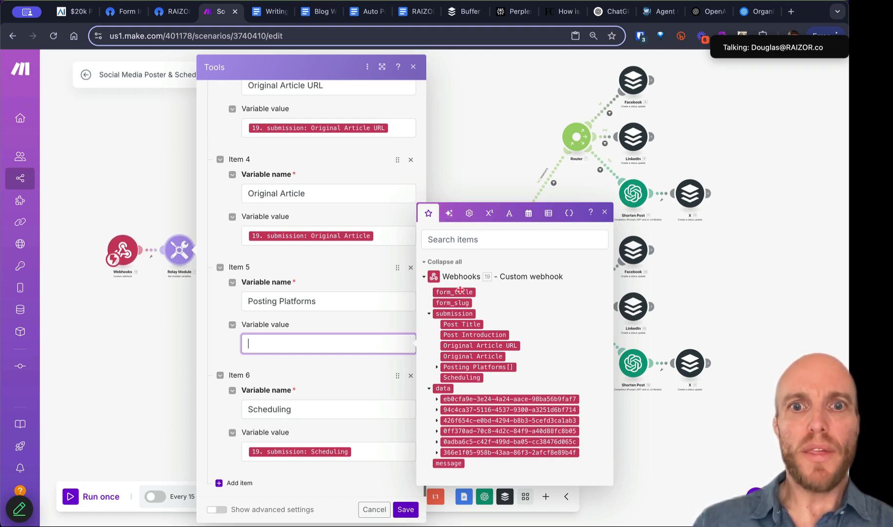
Step: Collapse the field tree and browse Fill by AI, General, Math, Text and Date and time functions
click(448, 262)
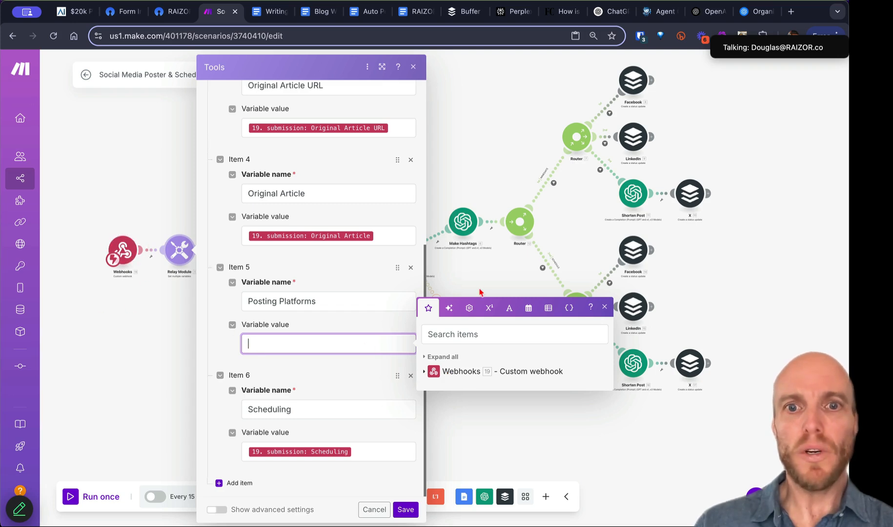
click(450, 311)
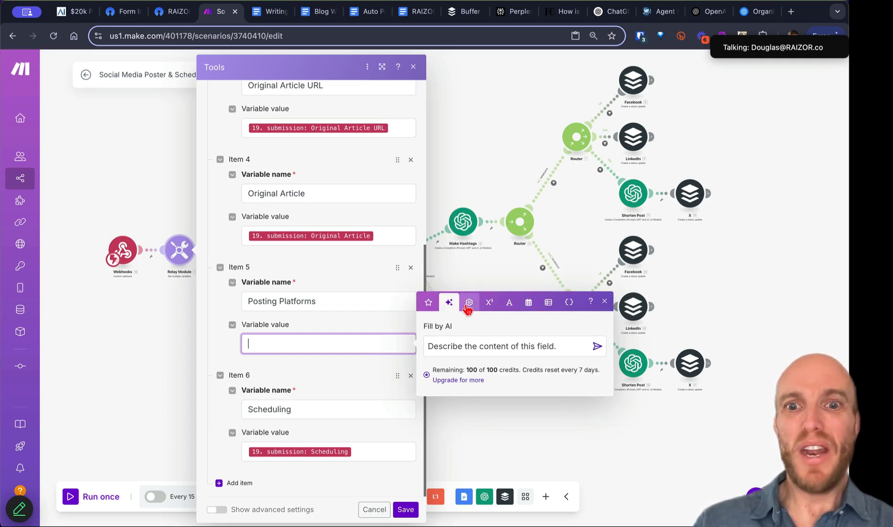
click(468, 304)
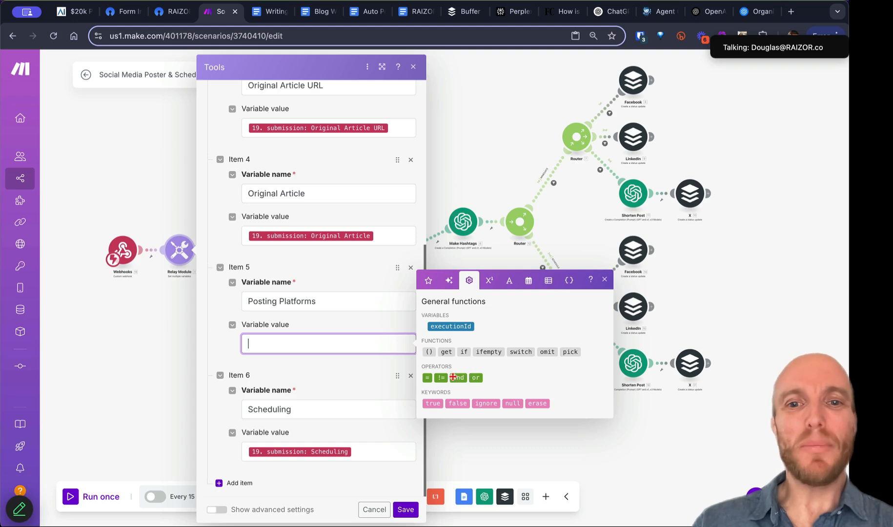
click(489, 282)
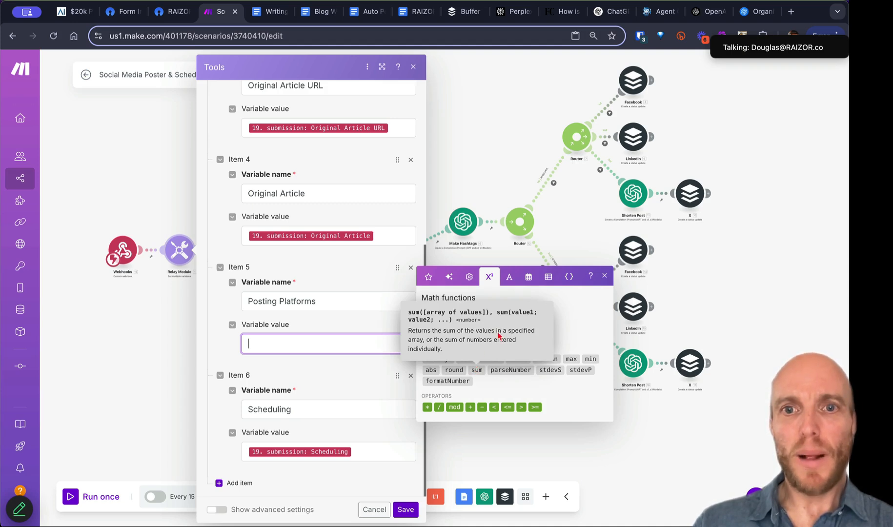
click(509, 277)
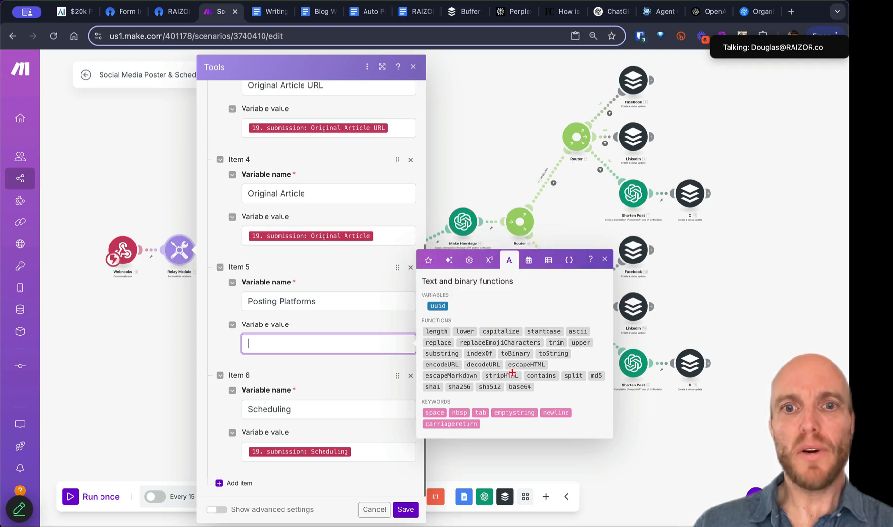
click(528, 260)
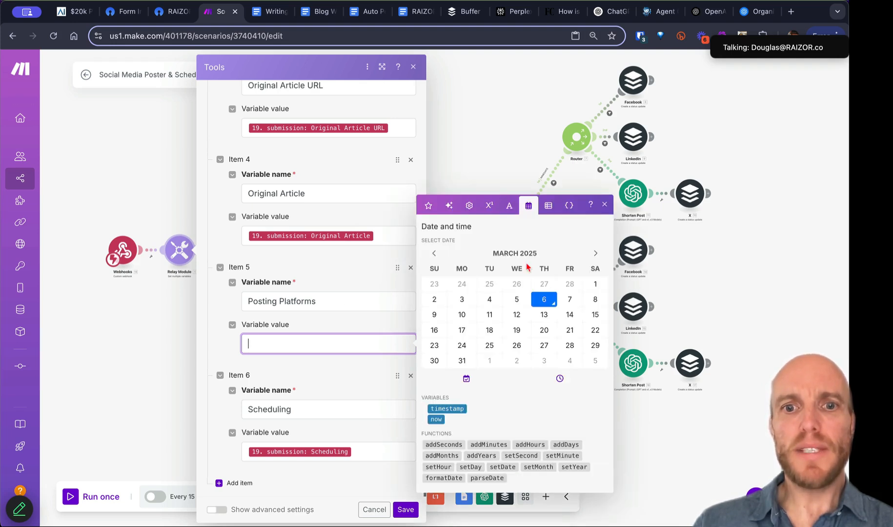
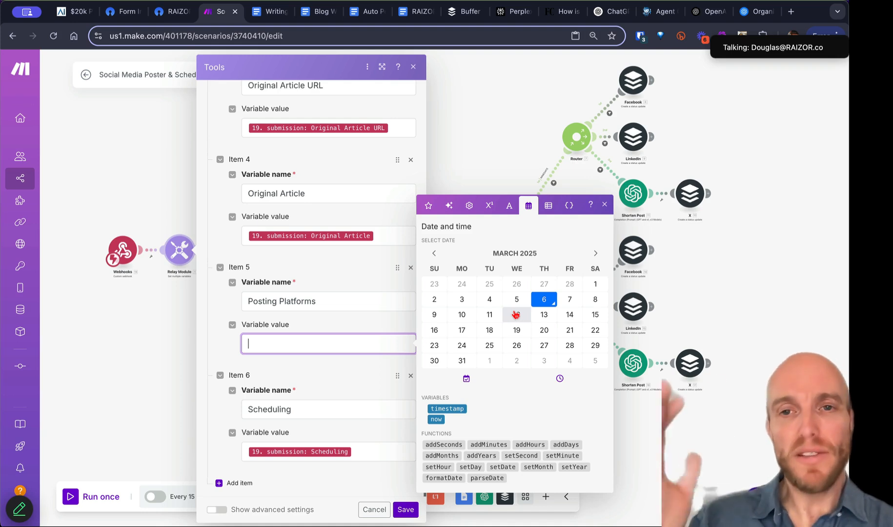
Step: Bring up the array functions in the mapping panel beside the empty Posting Platforms value
click(547, 210)
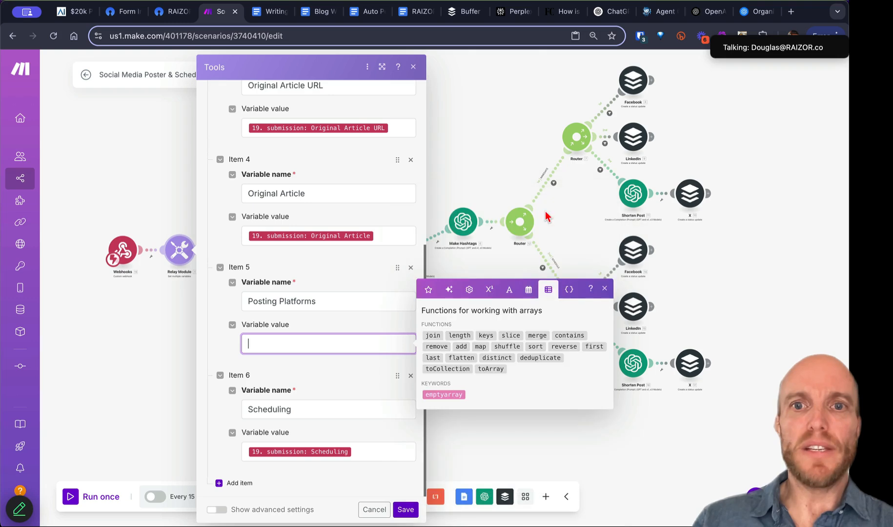
click(568, 288)
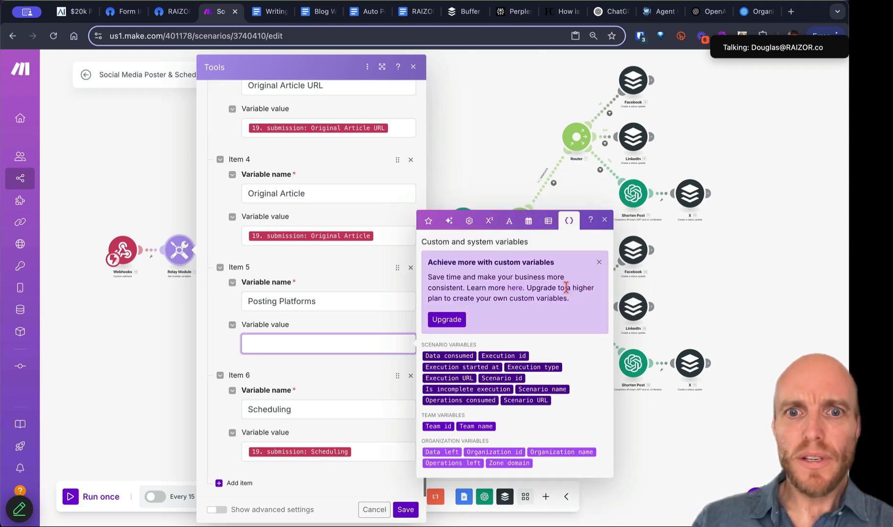
click(549, 223)
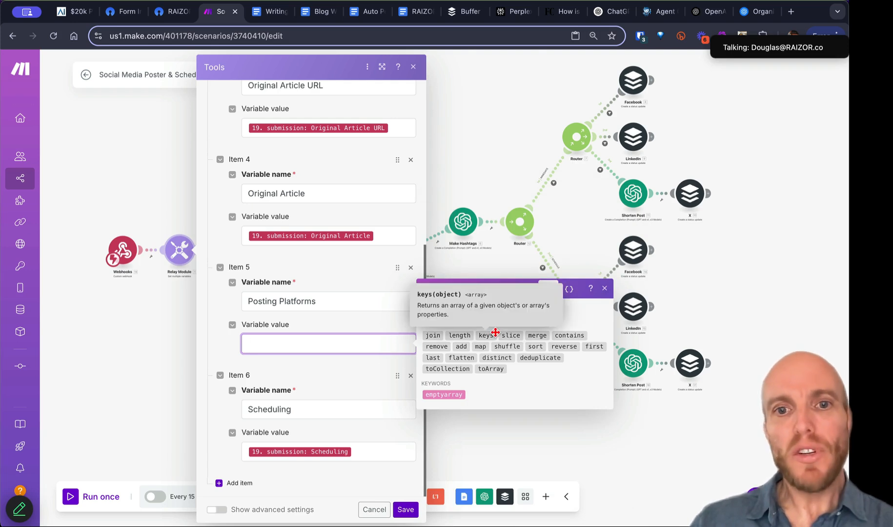
Step: Set Posting Platforms to join the webhook's Posting Platforms[] with a ', ' separator, and save the module
click(428, 335)
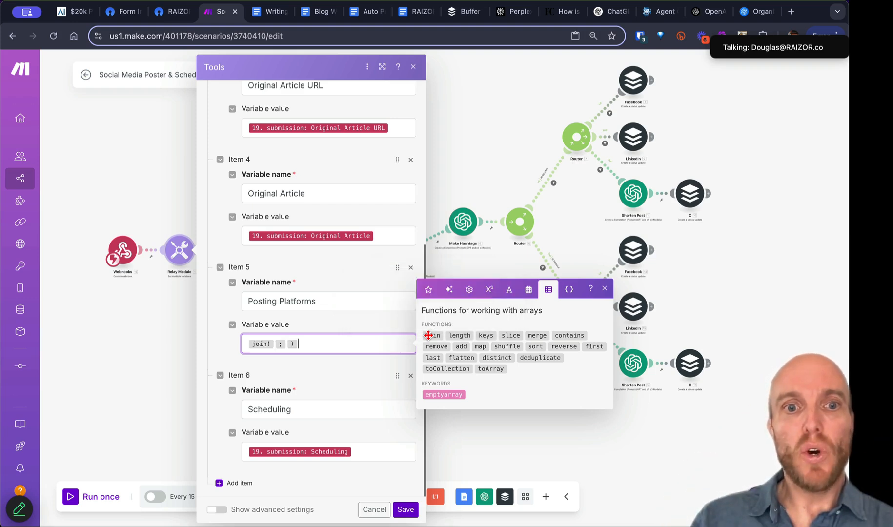
click(429, 291)
click(424, 372)
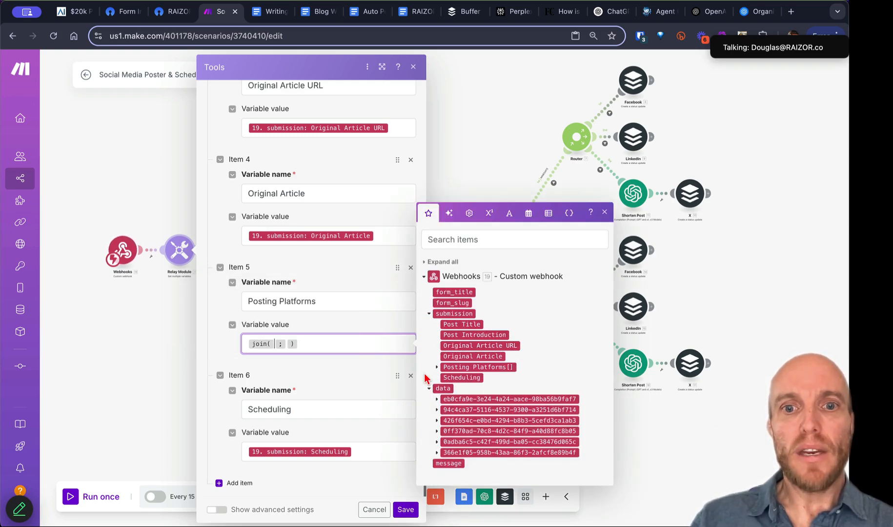
click(465, 367)
key(Right)
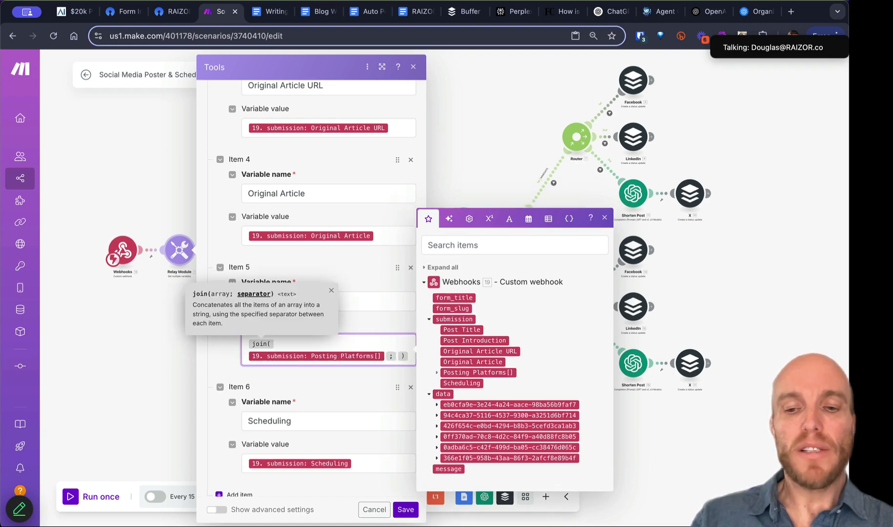
text(,)
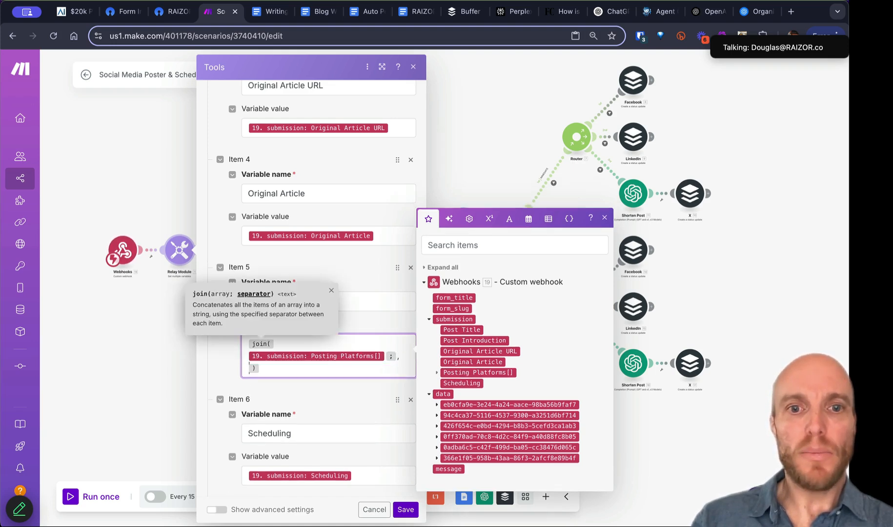
click(337, 373)
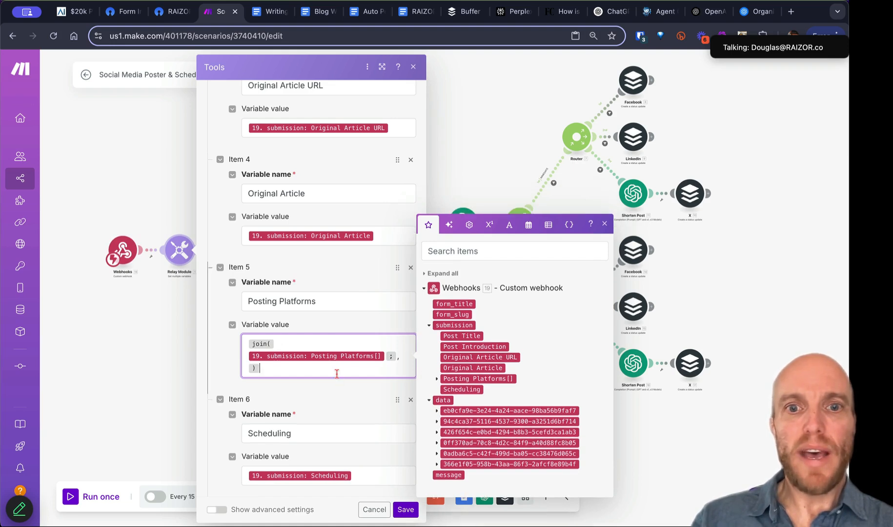
click(549, 225)
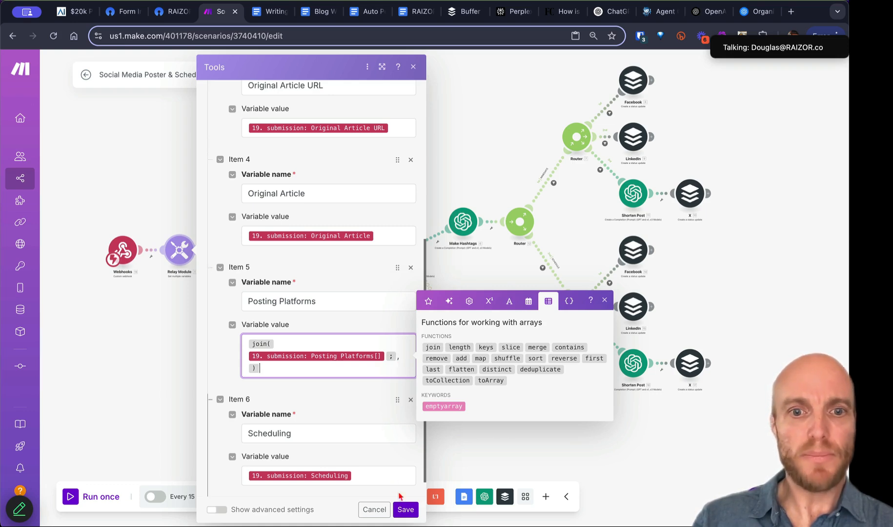
click(405, 509)
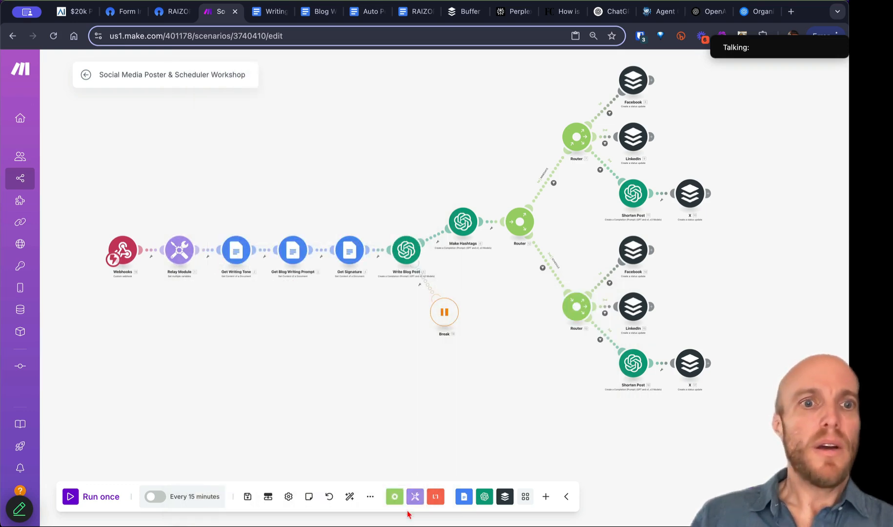
Step: Save the scenario, schedule it to run immediately, activate it, and return to its overview
click(248, 497)
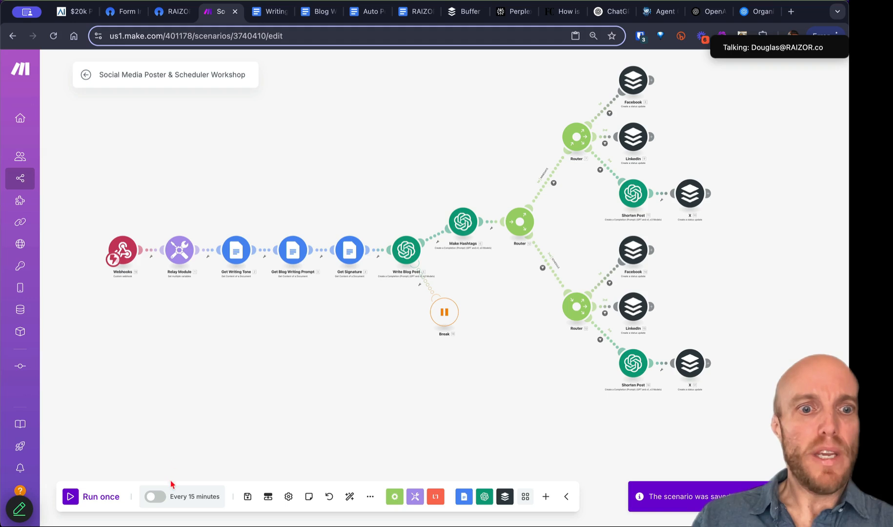
click(188, 497)
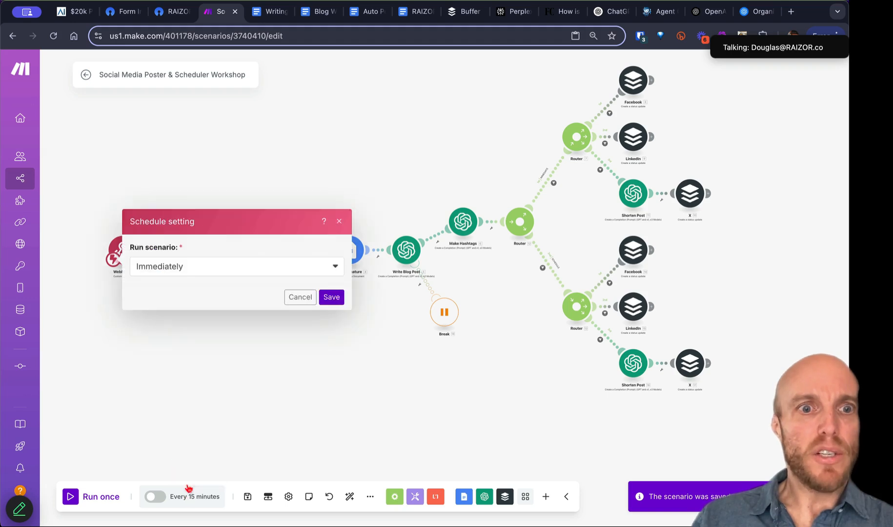
click(326, 299)
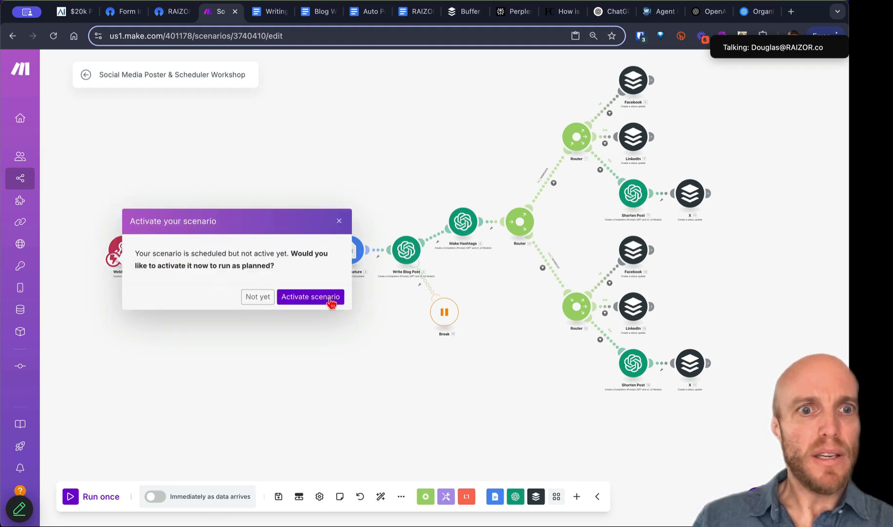
click(331, 299)
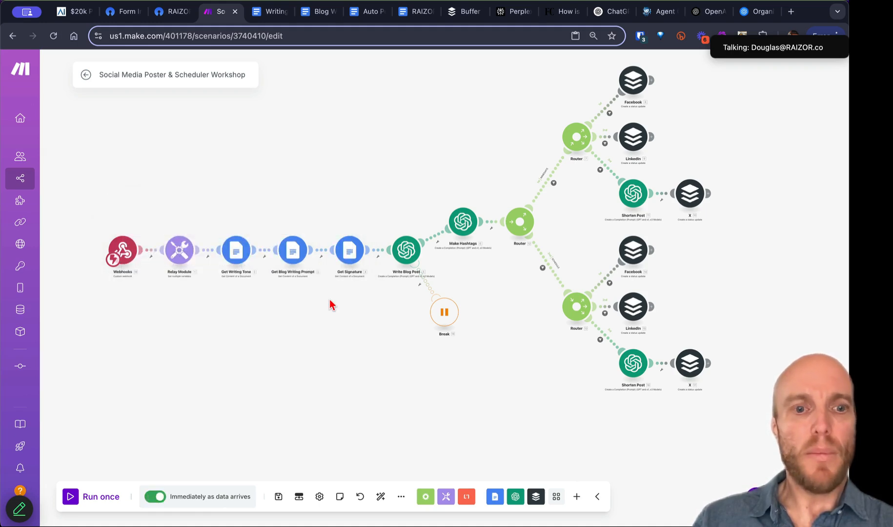
click(85, 75)
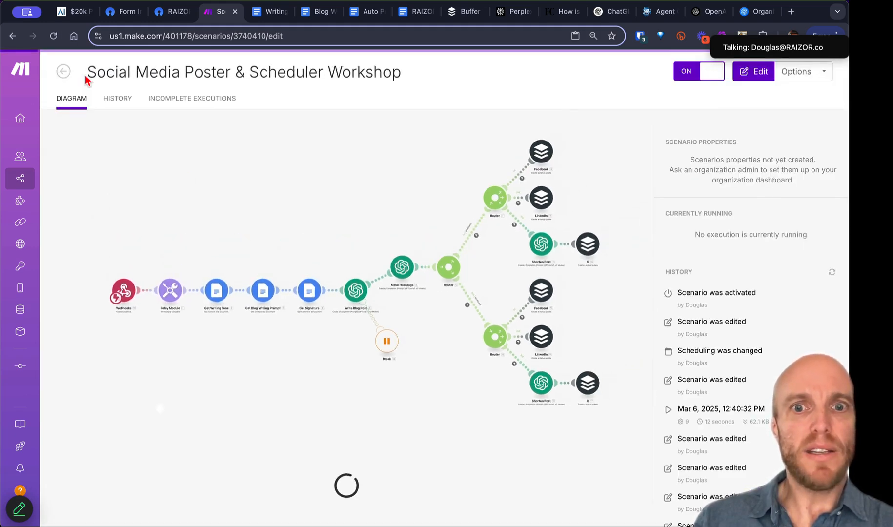
Step: Check OpnForm's Make integration and open the blank live form in a new tab, then go to ChatGPT
click(168, 15)
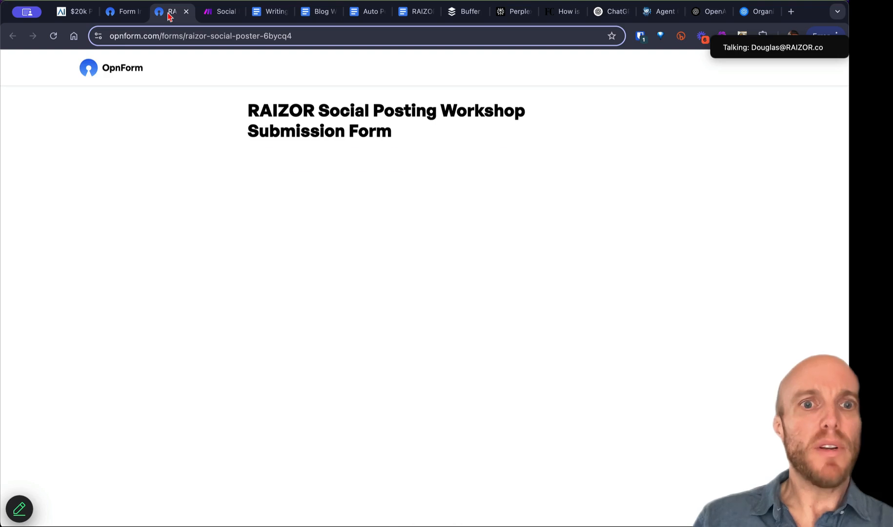
key(super+w)
click(127, 14)
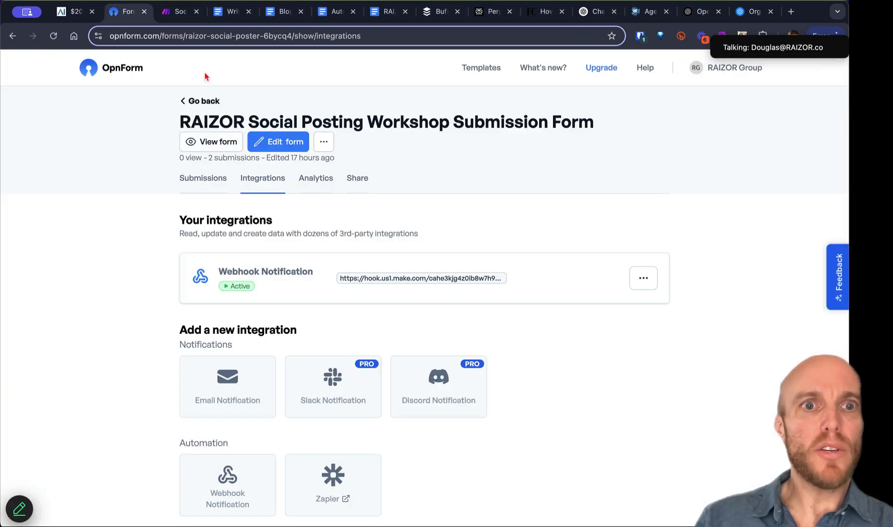
click(218, 143)
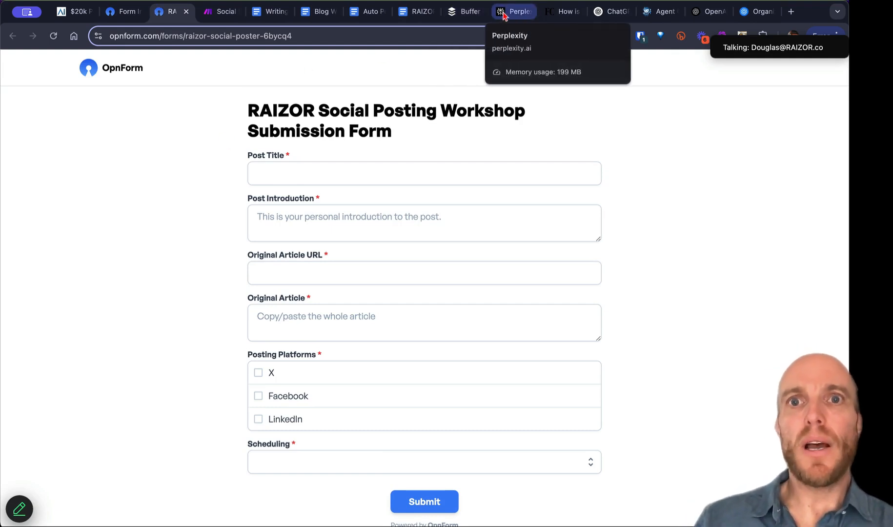
click(607, 14)
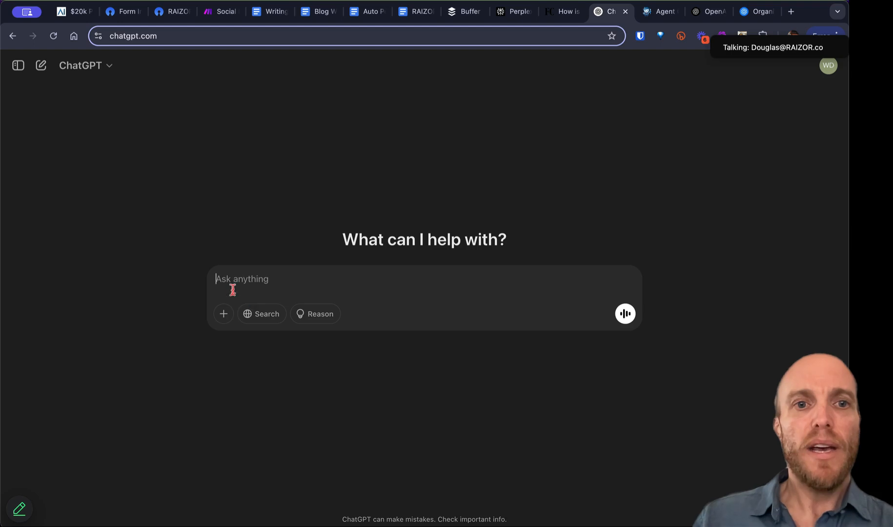
Step: Copy and send ChatGPT the question 'What's the latest news in the ai for business space?'
text(I'm)
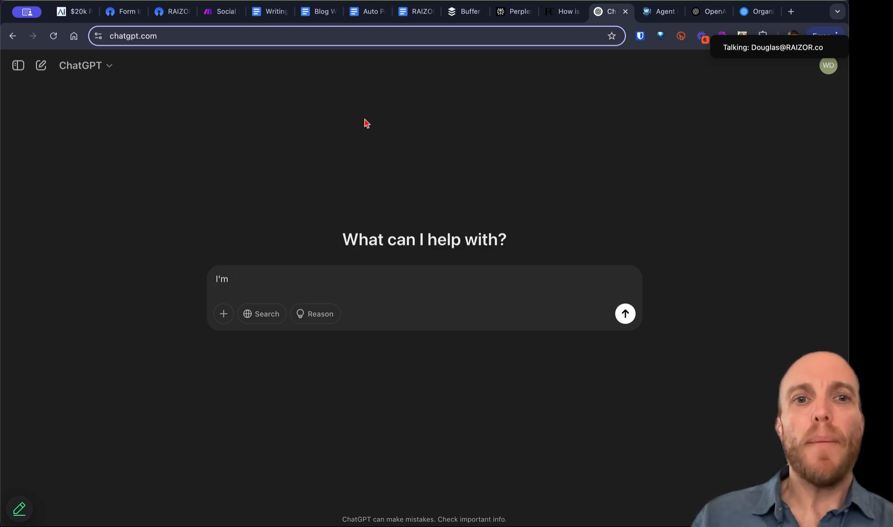
key(super+a)
text(W)
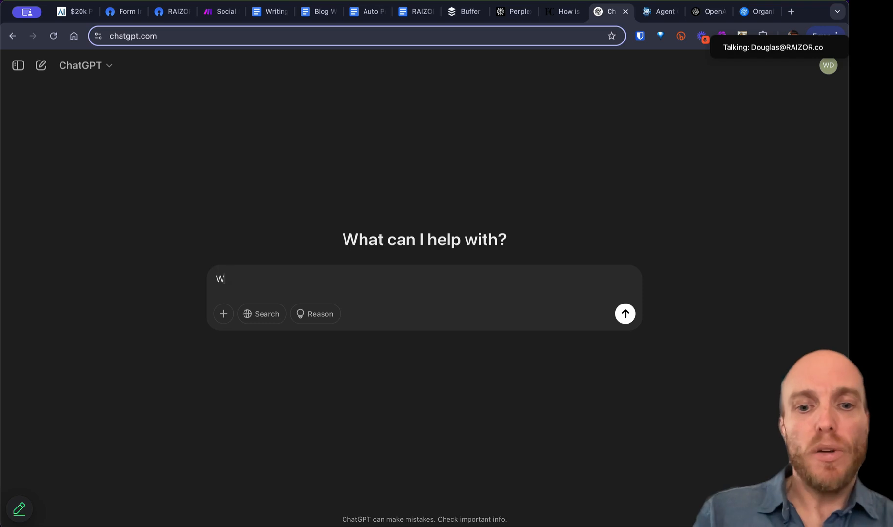
text(hat's the)
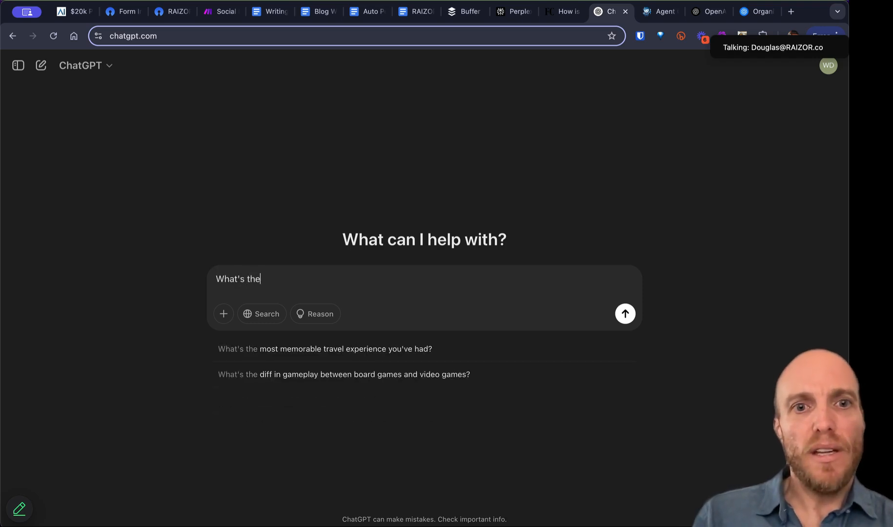
text( lates)
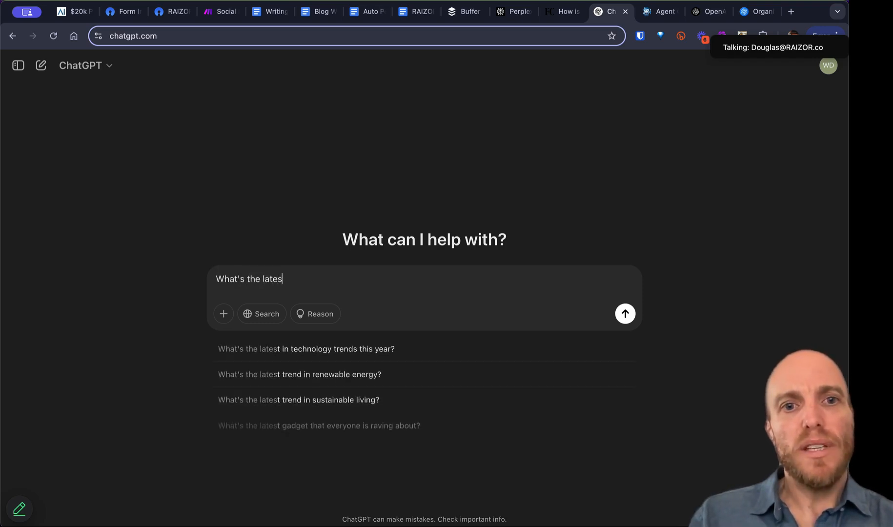
text(t news in t)
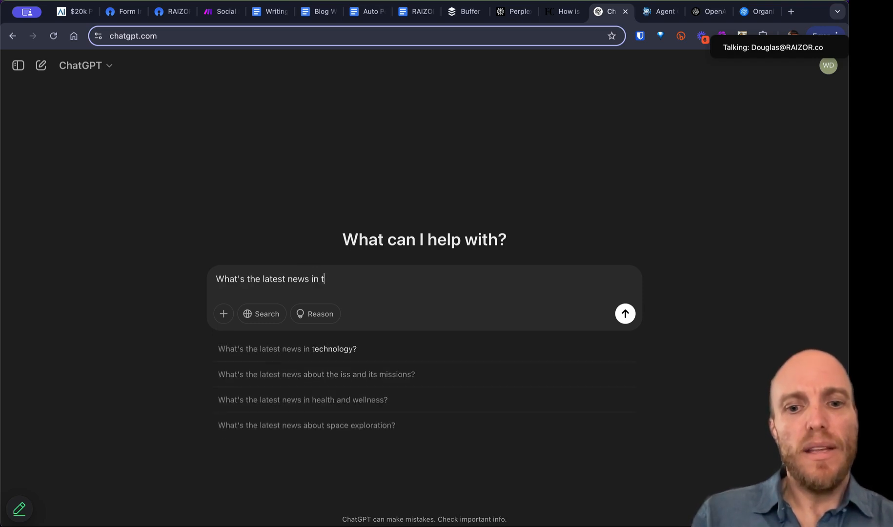
text(he ai for business space?)
key(super+a)
key(super+c)
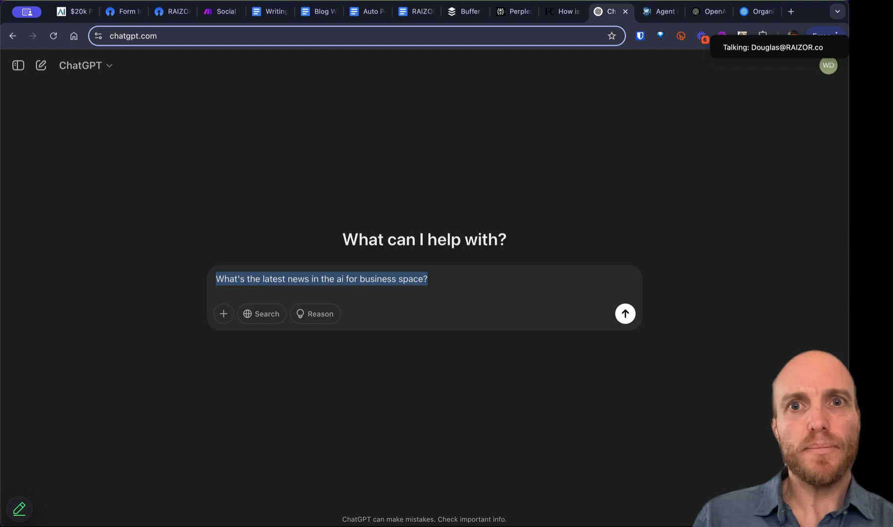
key(Return)
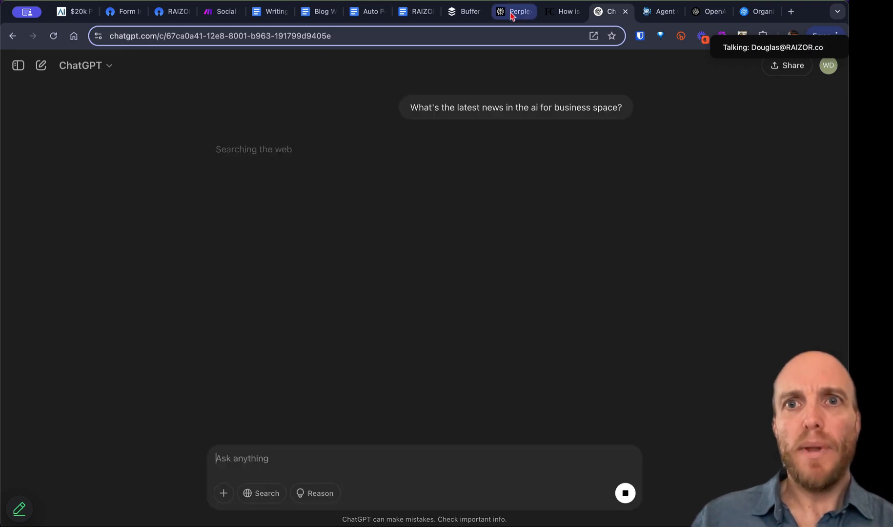
click(512, 14)
Step: Paste the copied AI-for-business news question into Perplexity and submit it
click(384, 261)
key(super+v)
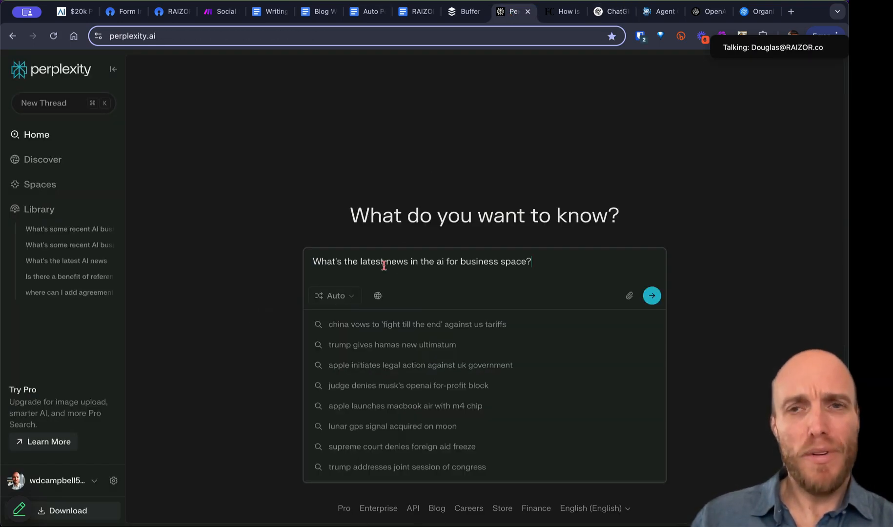
key(Return)
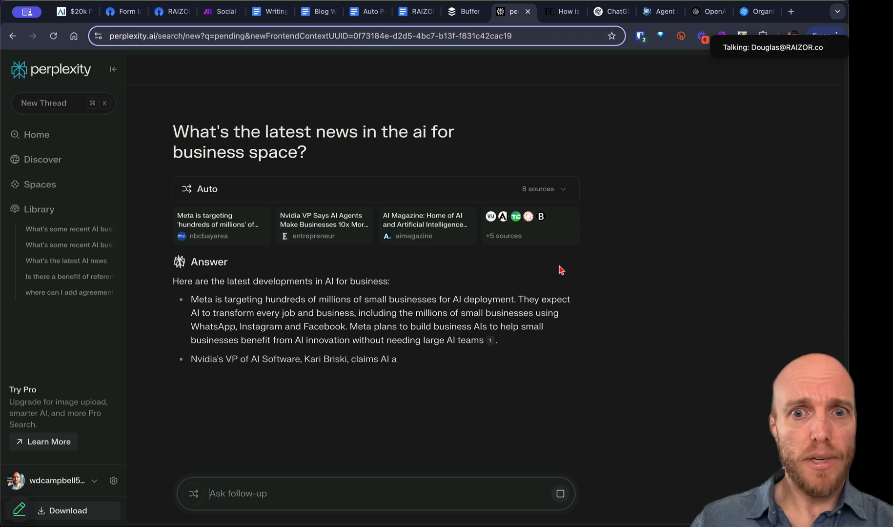
click(610, 12)
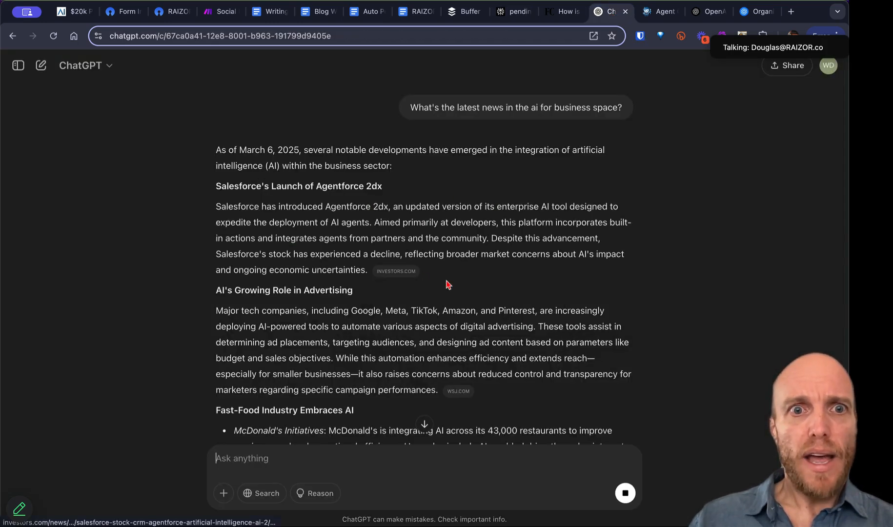
scroll(449, 286, down, 3)
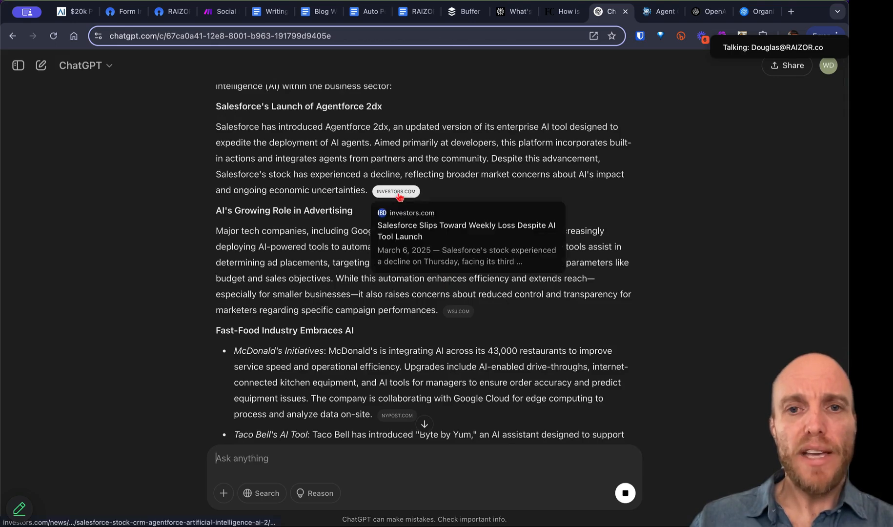
mouse_move(458, 317)
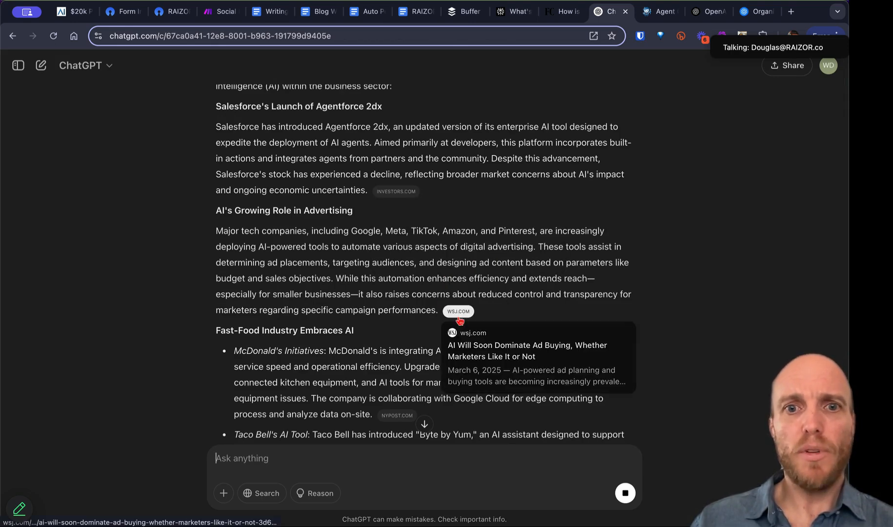
scroll(419, 380, down, 5)
scroll(421, 380, down, 5)
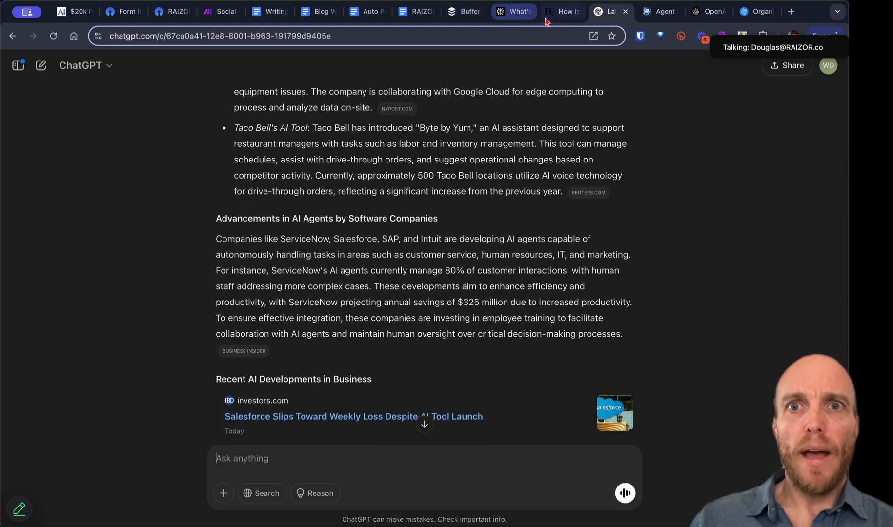
Step: Ask Perplexity the follow-up 'how about more practical guides to incorporating AI into business'
click(553, 22)
click(510, 22)
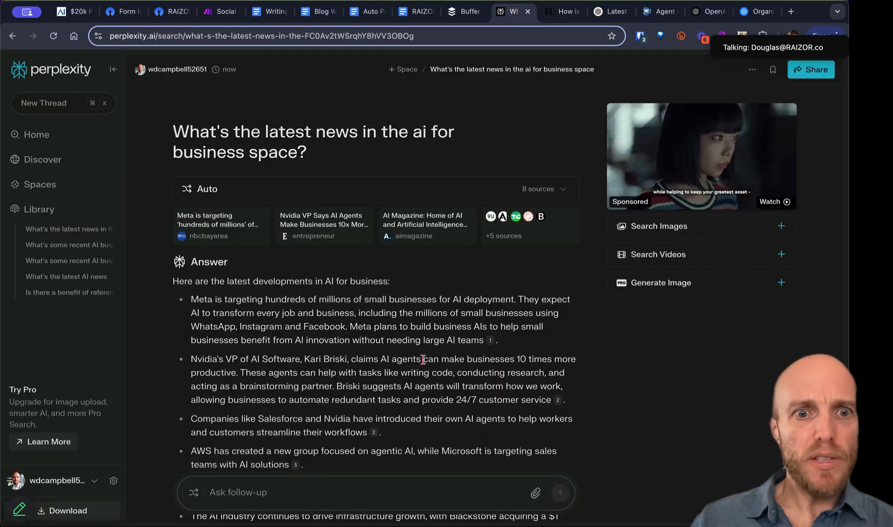
scroll(423, 360, down, 5)
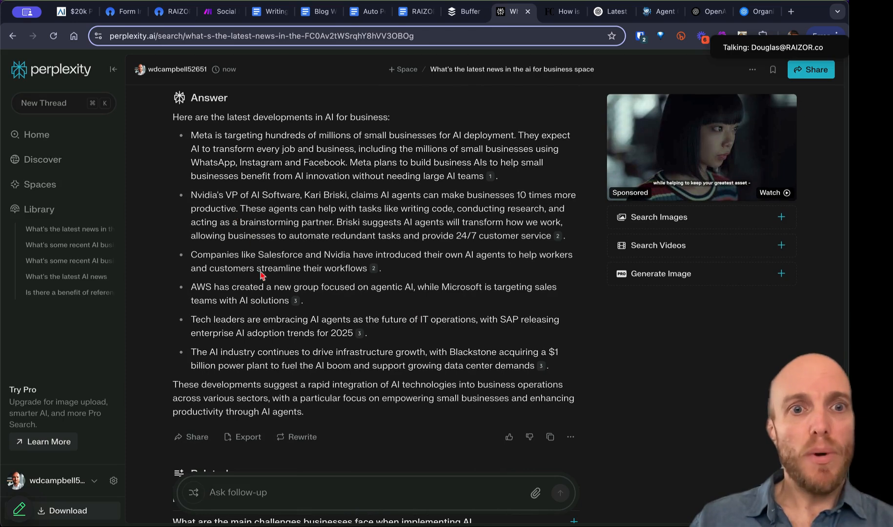
text(how about more practi)
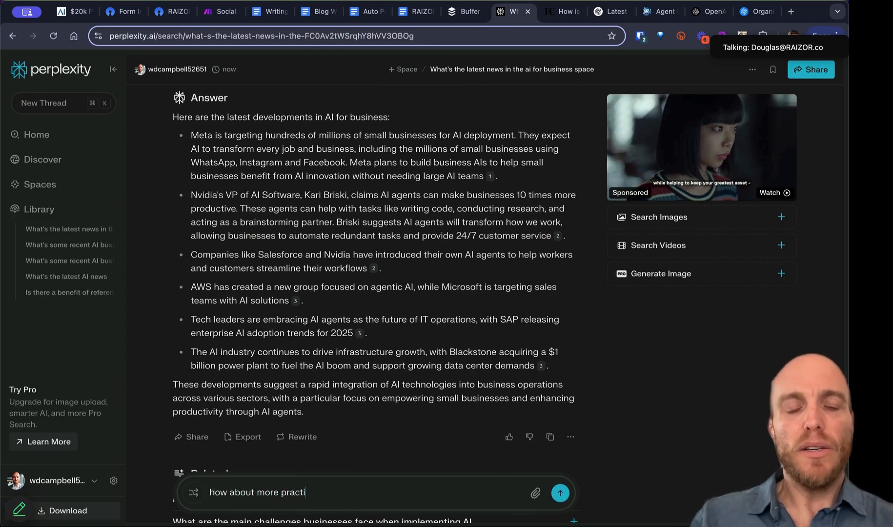
text(cal guides to incorporating)
text( busine)
text(AI into)
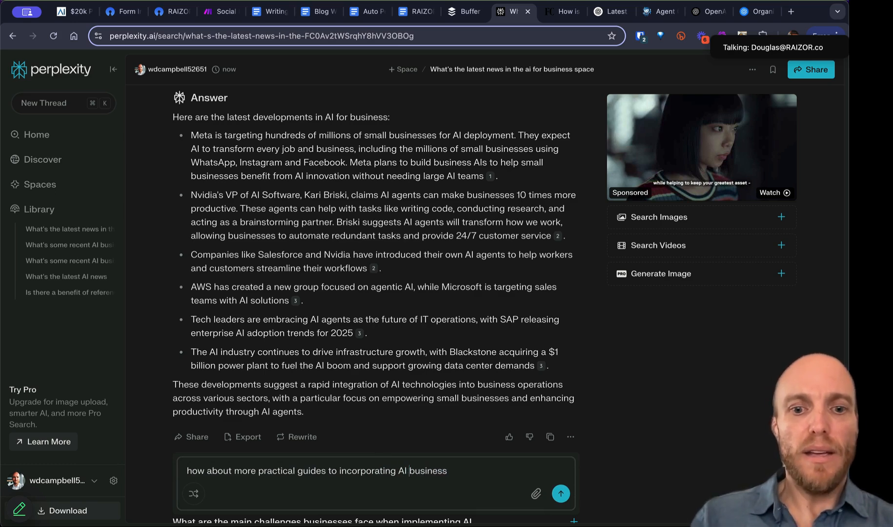
key(Return)
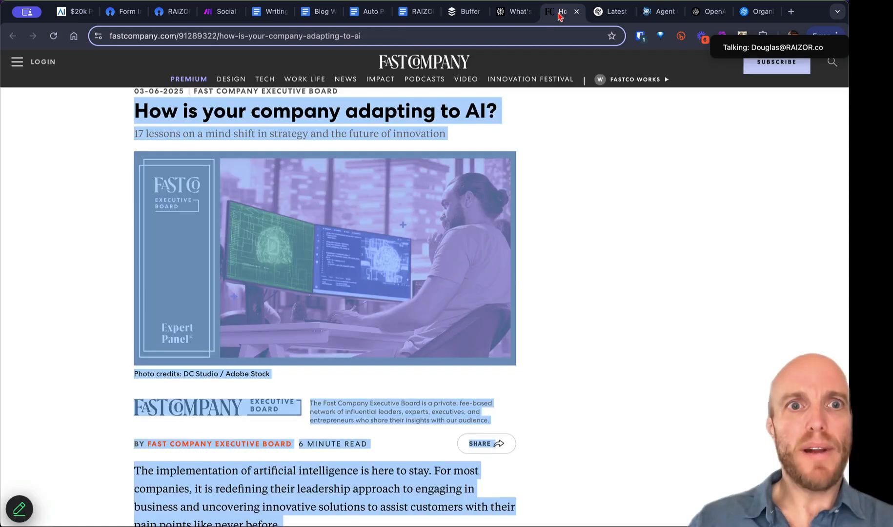
Step: Select the Fast Company article's URL, then open the blank RAIZOR submission form from Integrations
click(564, 11)
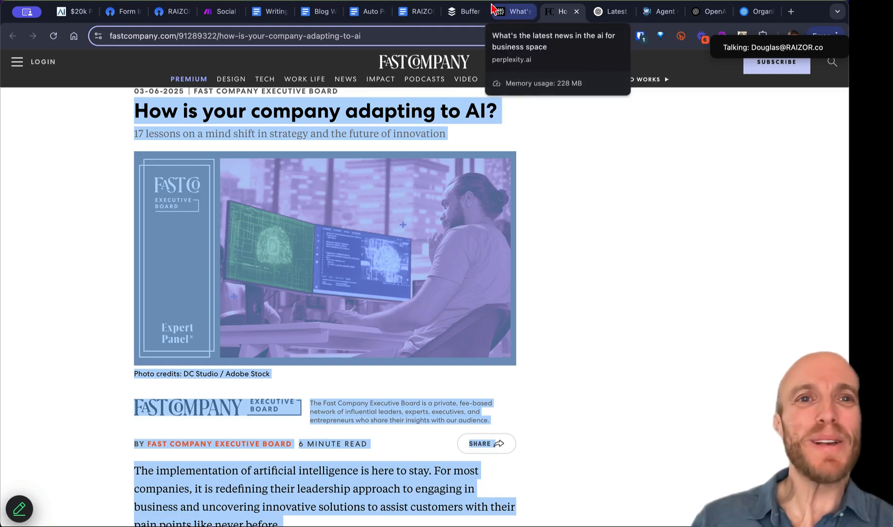
click(177, 31)
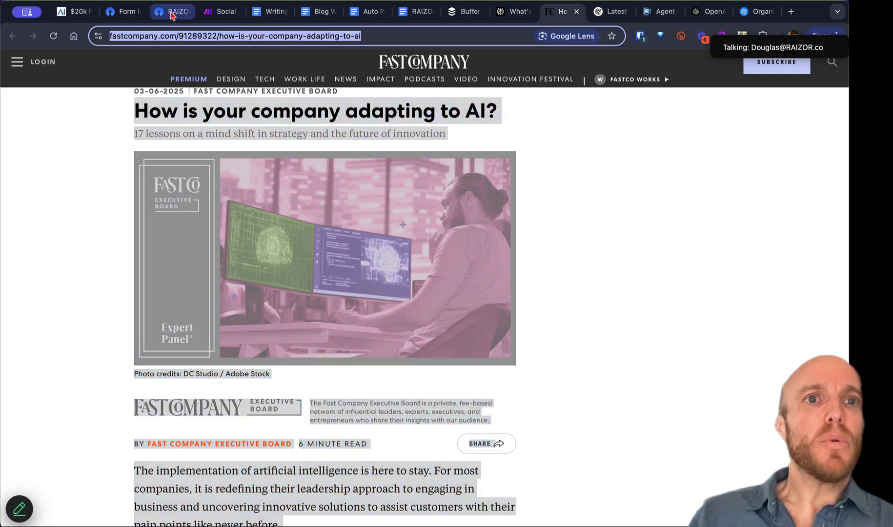
click(171, 11)
click(222, 11)
click(122, 11)
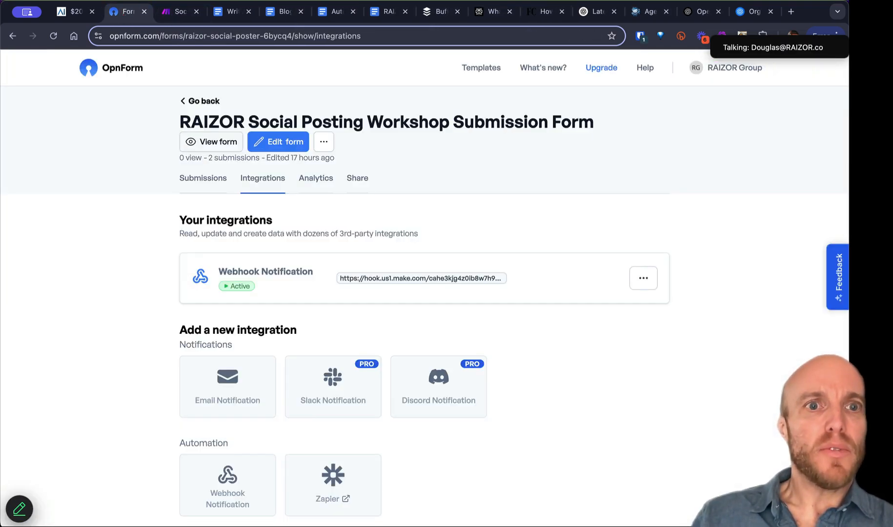
click(213, 145)
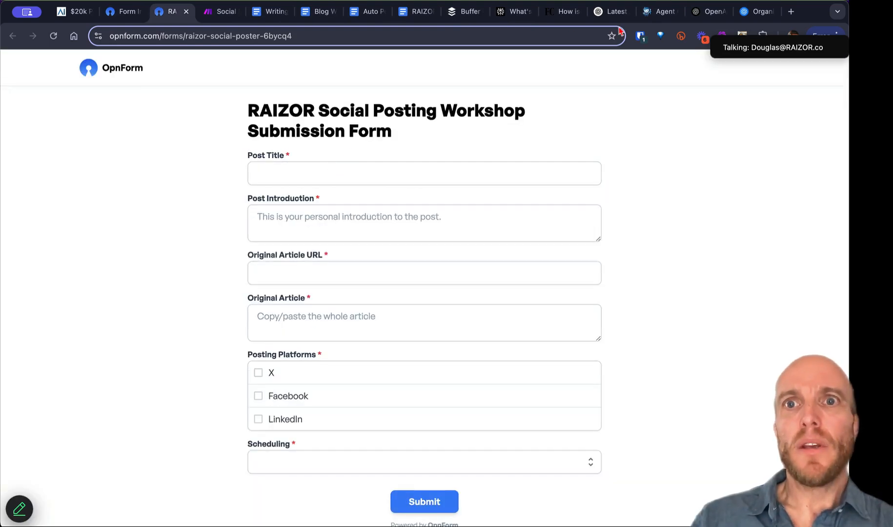
Step: Copy the Fast Company article text and paste it into the Original Article field
click(564, 14)
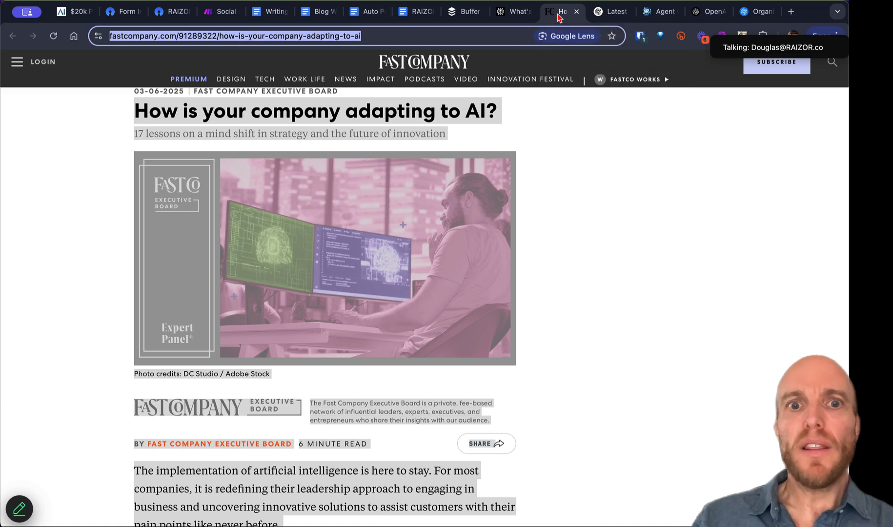
right_click(305, 115)
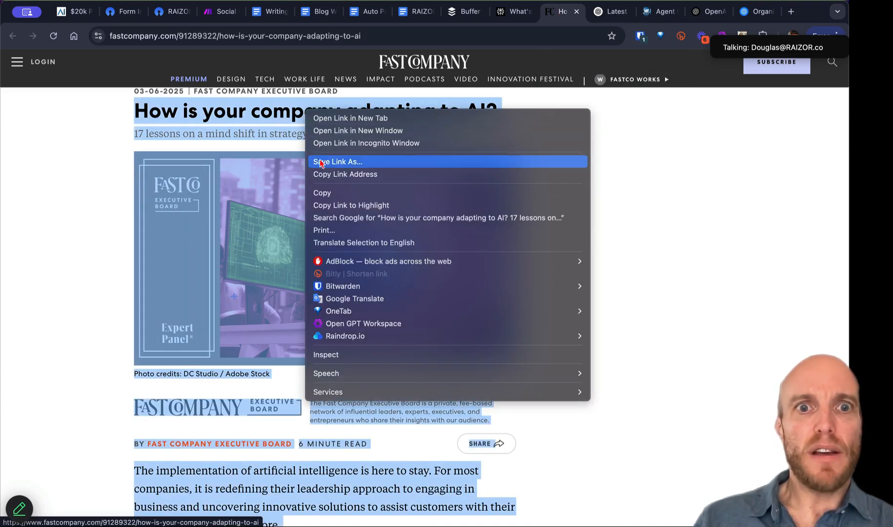
click(333, 193)
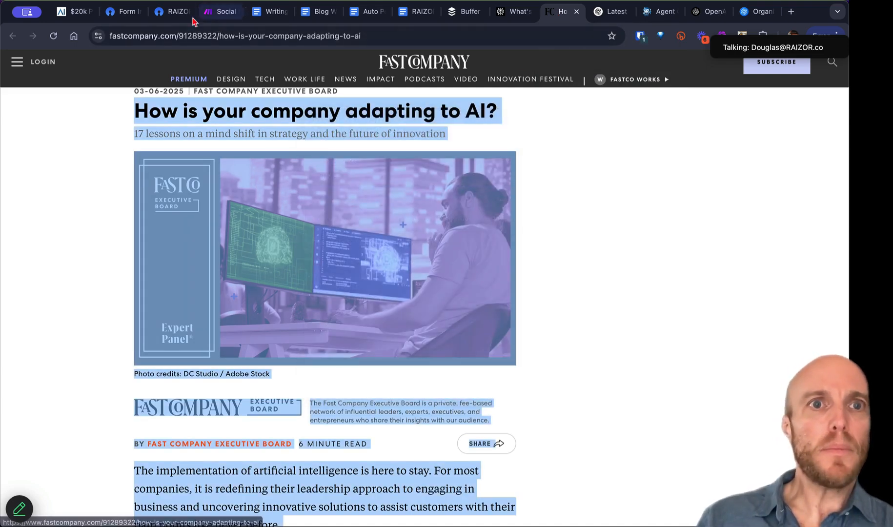
click(171, 11)
click(314, 326)
key(super+v)
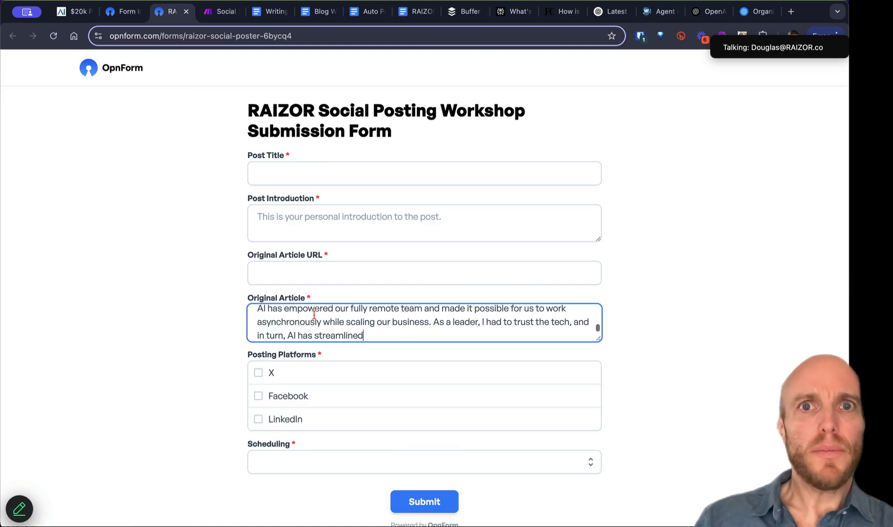
Step: Paste the article's web address into the Original Article URL field
click(309, 38)
click(172, 12)
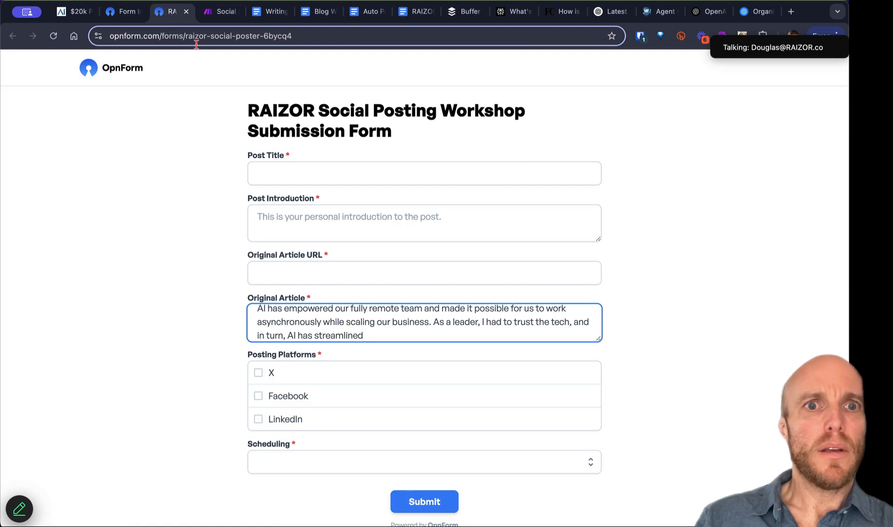
click(273, 266)
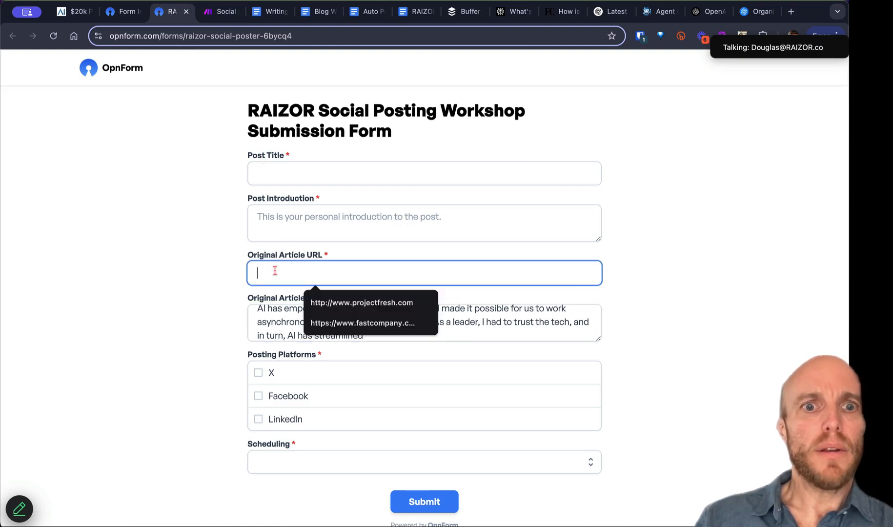
key(super+v)
Step: Tick X, Facebook and LinkedIn, set Scheduling to Add to Queue, and select the article text
click(258, 373)
click(259, 396)
click(258, 420)
click(281, 462)
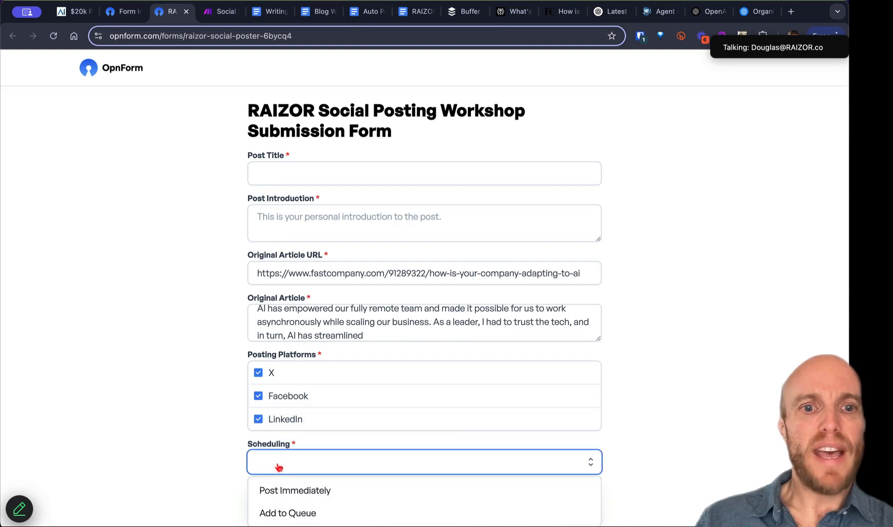
click(296, 517)
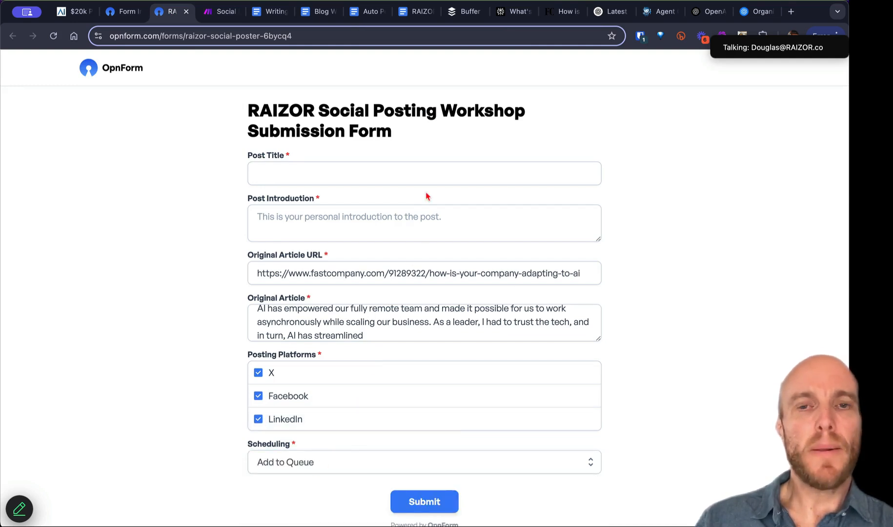
click(321, 315)
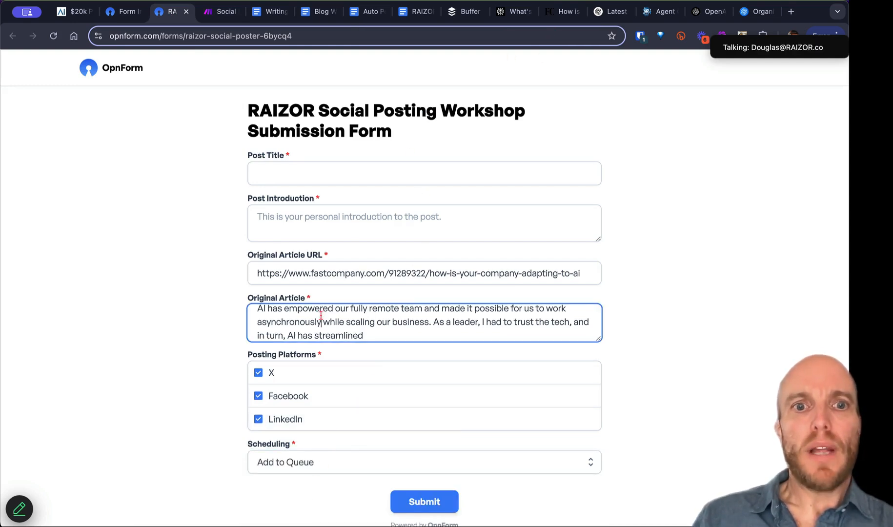
key(super+a)
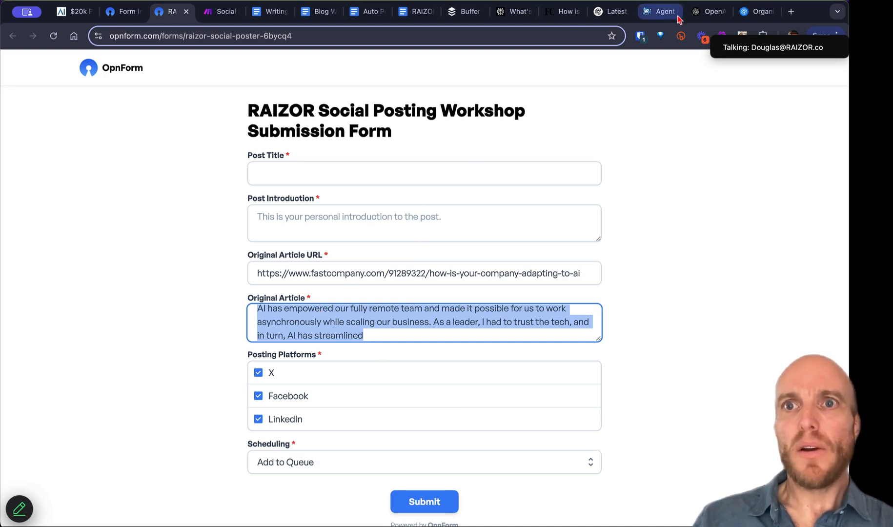
Step: Start a ChatGPT prompt saying you're writing a summary blog post about the following article
click(609, 14)
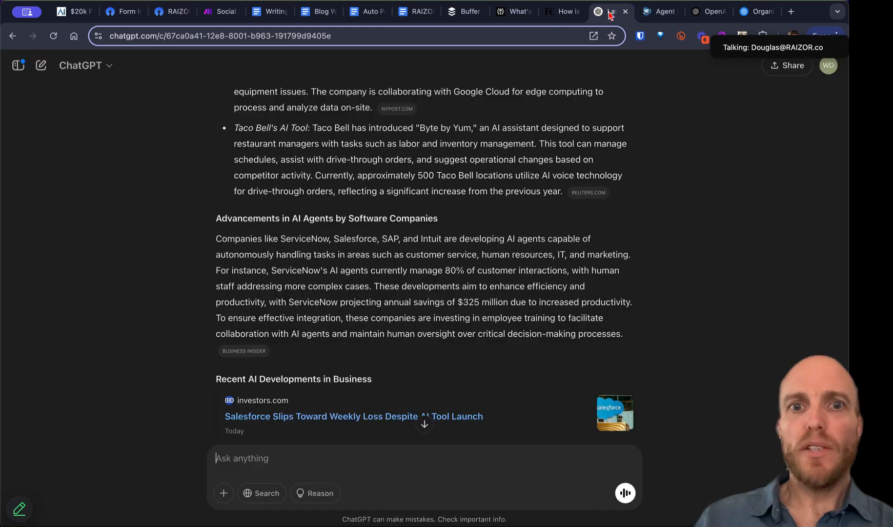
click(253, 449)
text(Give me 3 procovtive)
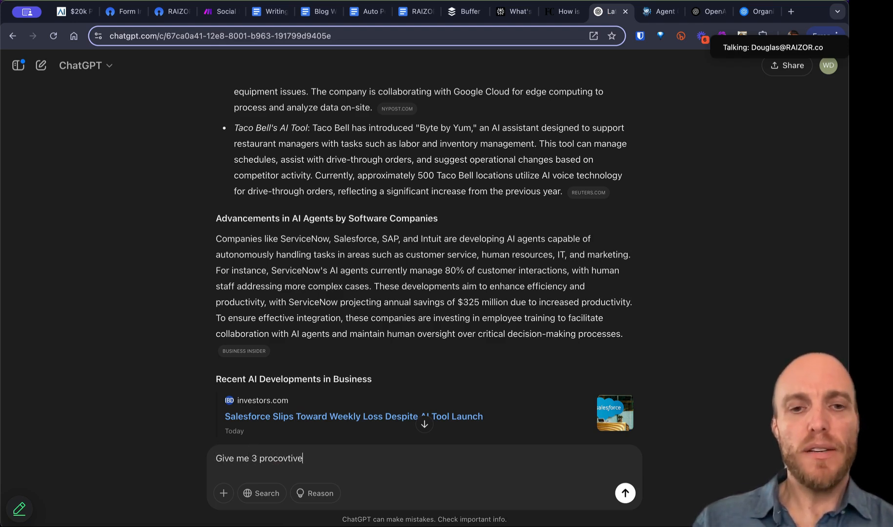
text(I'm writing a )
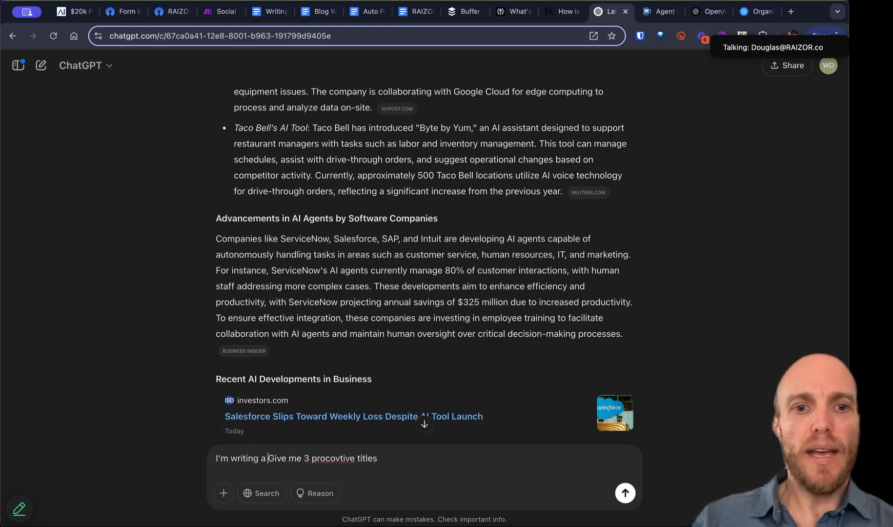
text(summary )
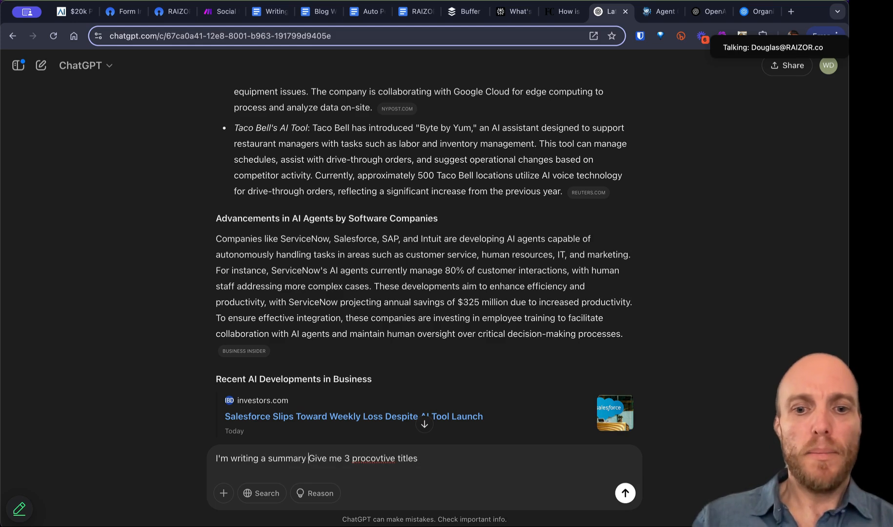
text(blog post about this)
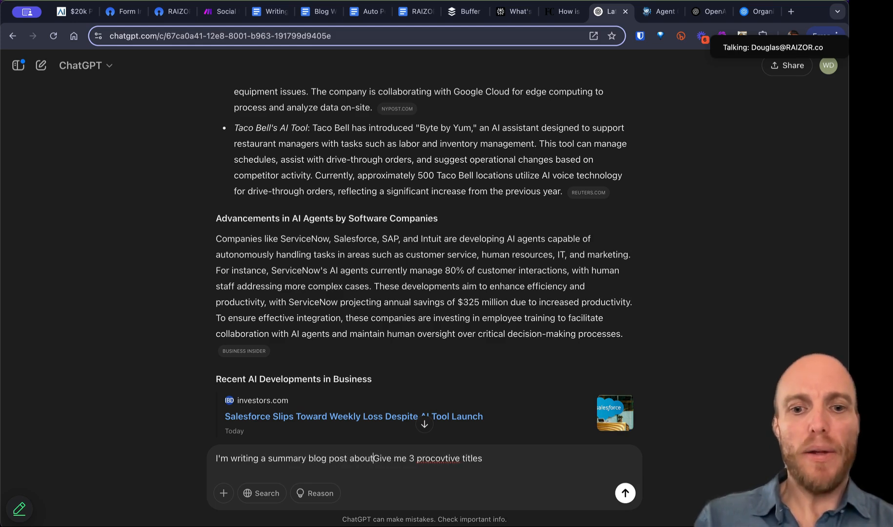
key(BackSpace)
text(e)
key(BackSpace)
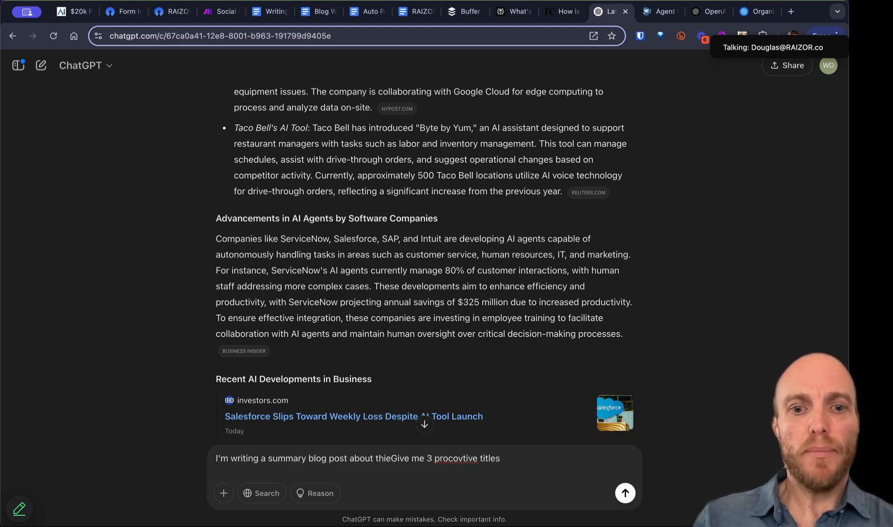
key(BackSpace)
key(BackSpace)
text(e following a)
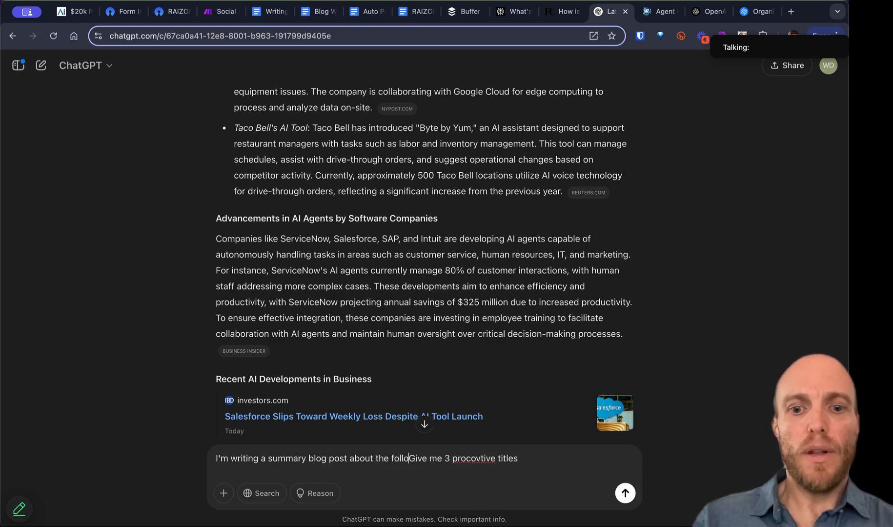
text(rticle,)
key(Delete)
text(g)
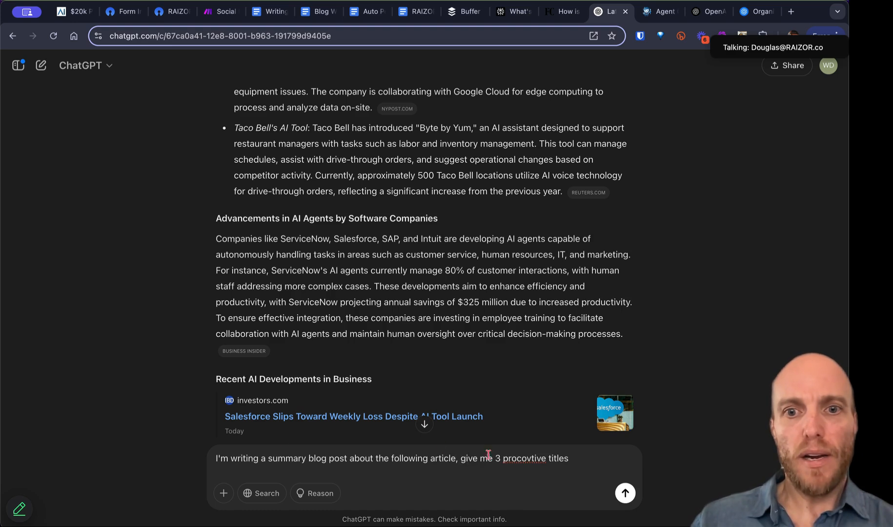
Step: Ask for provocative titles with the pasted article text, send it, and select title 1
click(535, 459)
key(Left)
key(BackSpace)
key(BackSpace)
key(BackSpace)
text(voca)
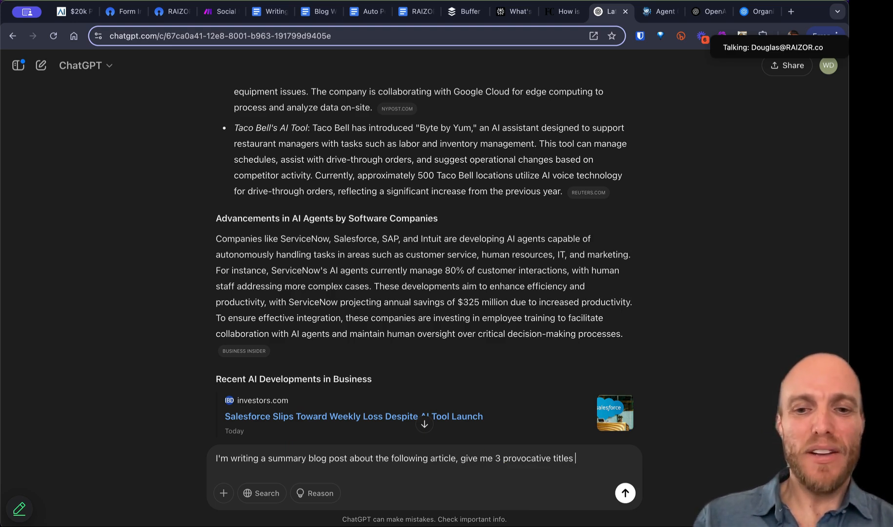
text(d use)
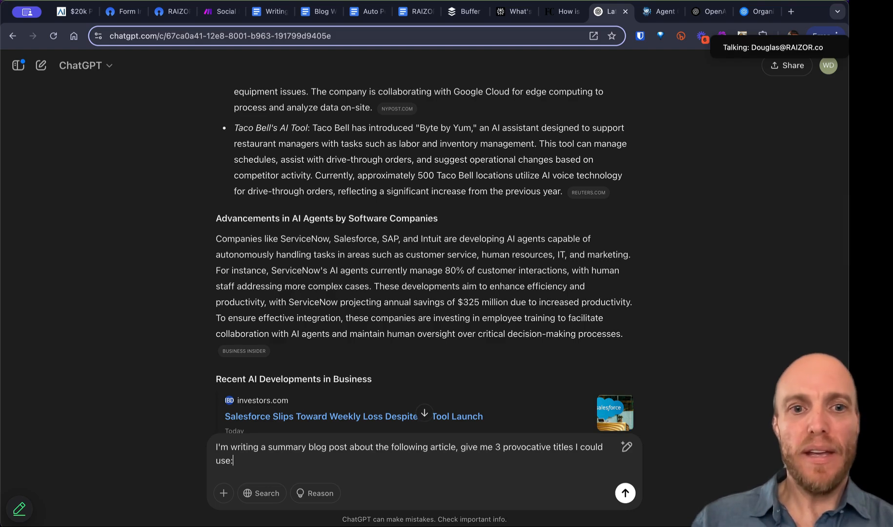
text(:)
key(shift+Return)
key(super+v)
key(Return)
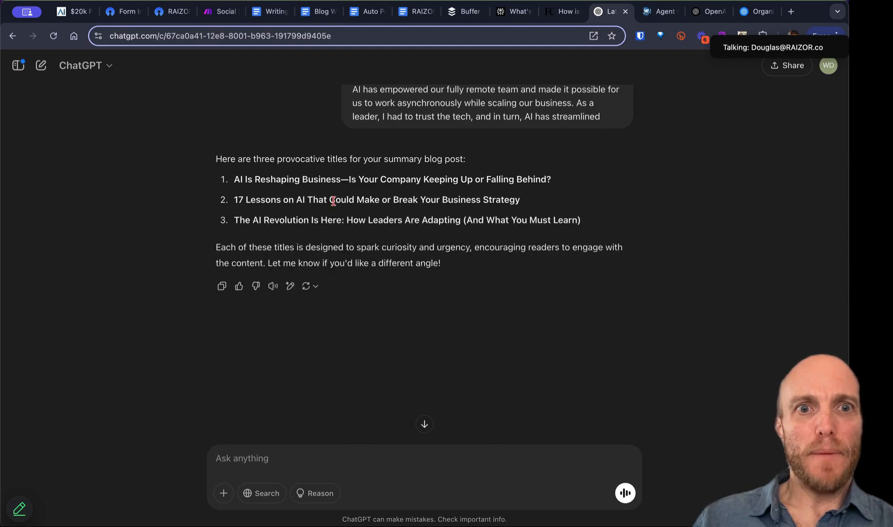
drag(235, 179, 551, 175)
key(ctrl+c)
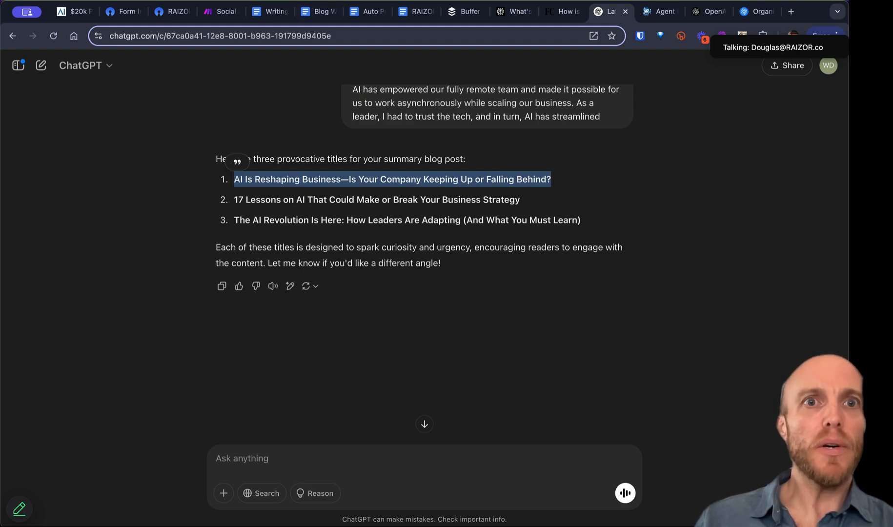
Step: Paste the chosen AI headline into the OpnForm Post Title field
click(170, 11)
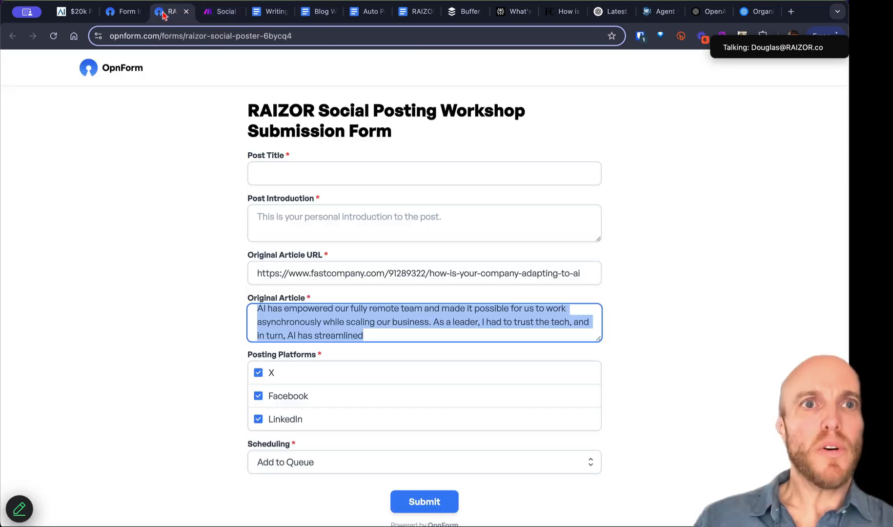
click(260, 173)
key(ctrl+v)
Step: Write a two-sentence Post Introduction urging businesses to incorporate AI now, then submit the form
click(283, 225)
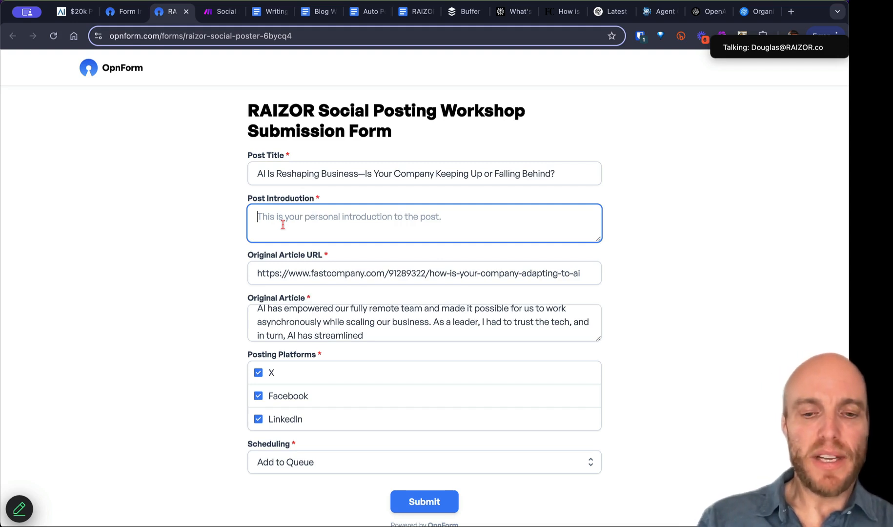
text(If your business is not)
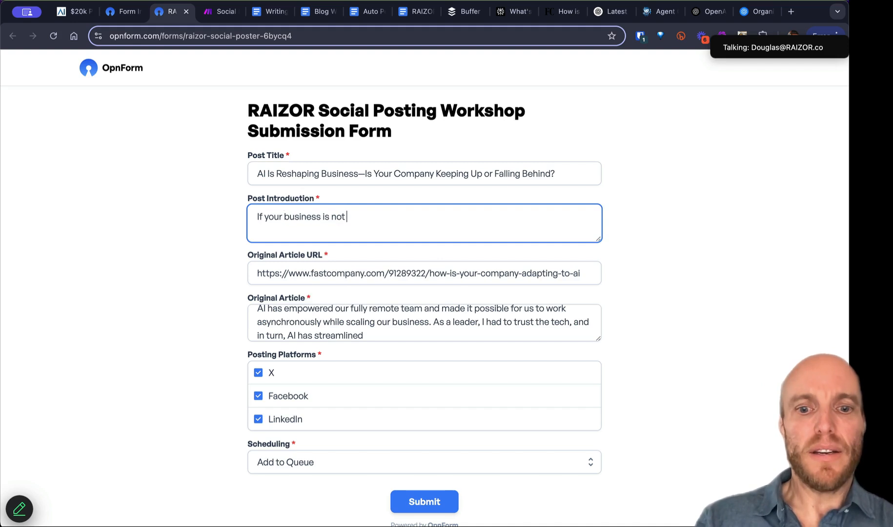
text( yet inciorpo)
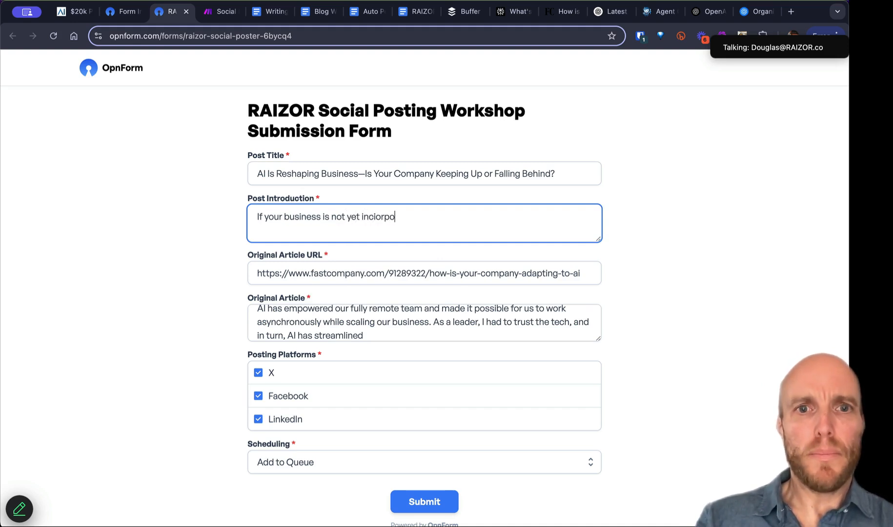
key(BackSpace)
key(BackSpace)
key(BackSpace)
key(BackSpace)
key(BackSpace)
text(orpo)
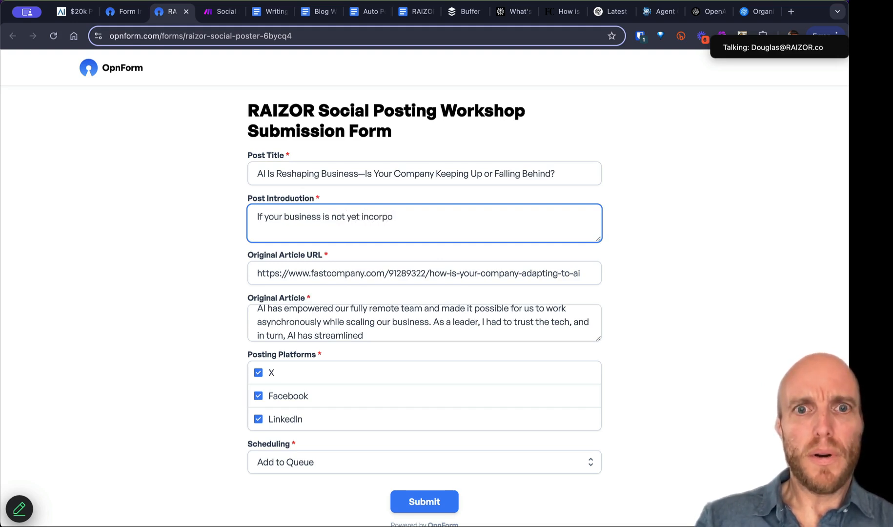
text(rating AI, then )
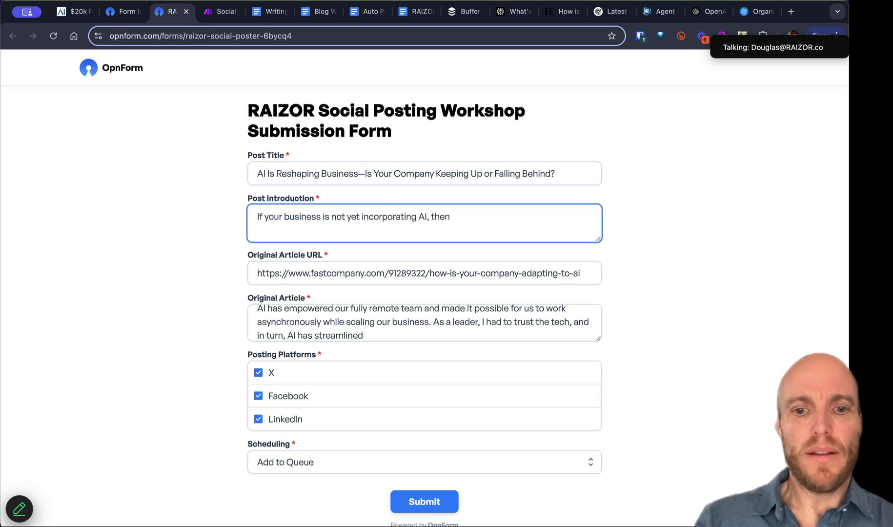
text(now's the tim)
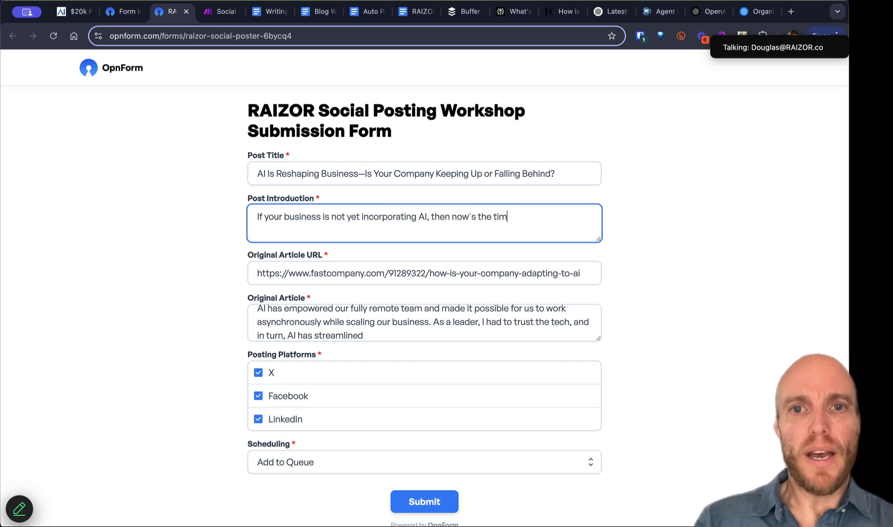
text(e. Those that ar)
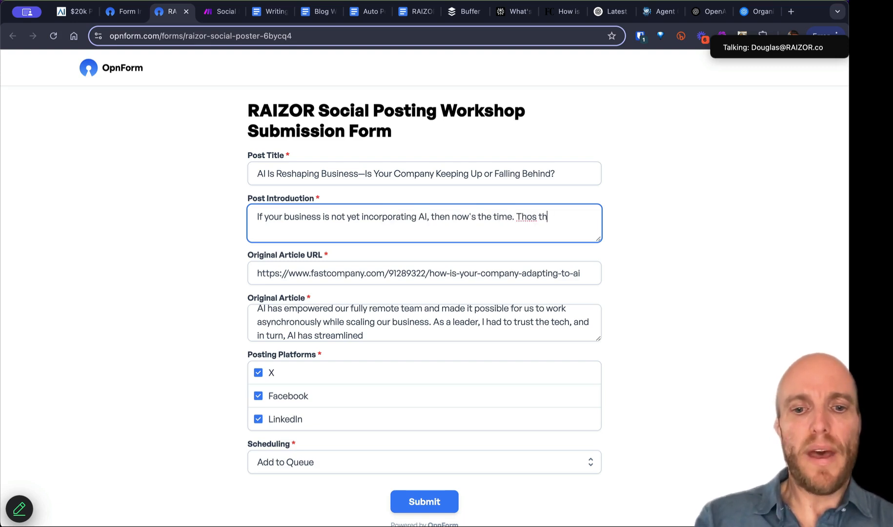
text(e)
key(End)
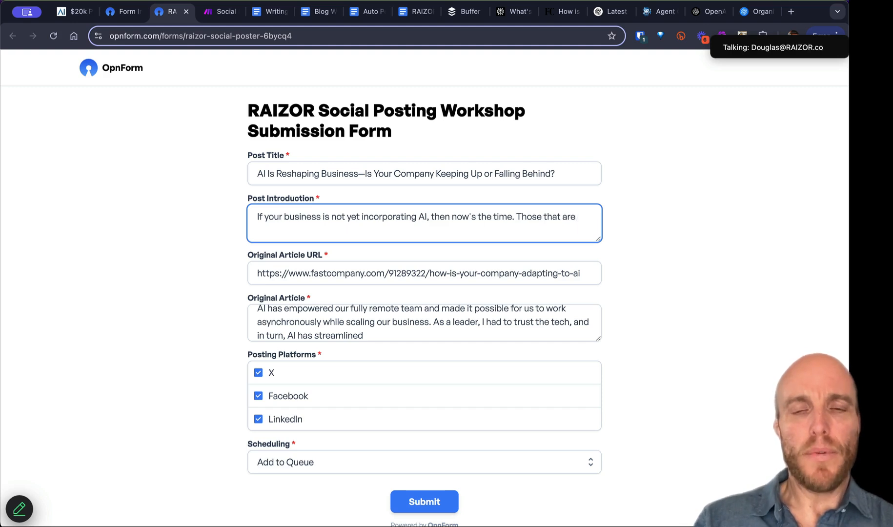
text(businesses th)
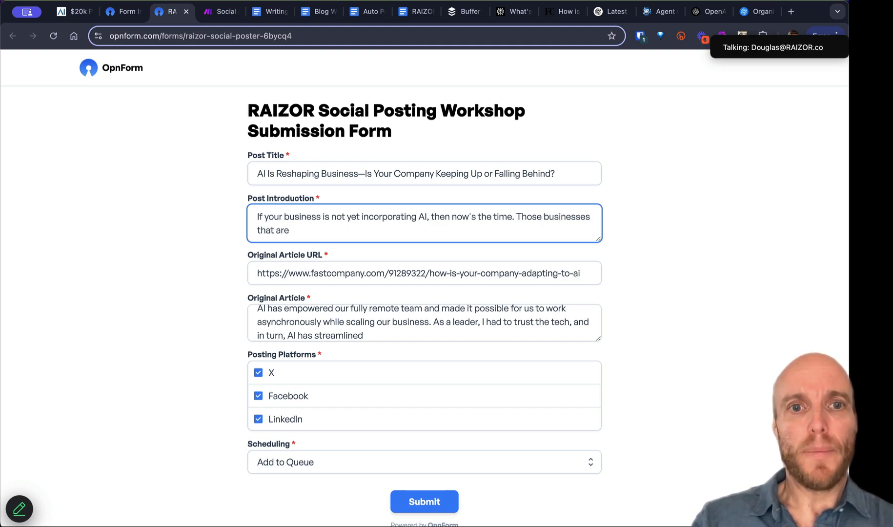
text(at are are the ones th)
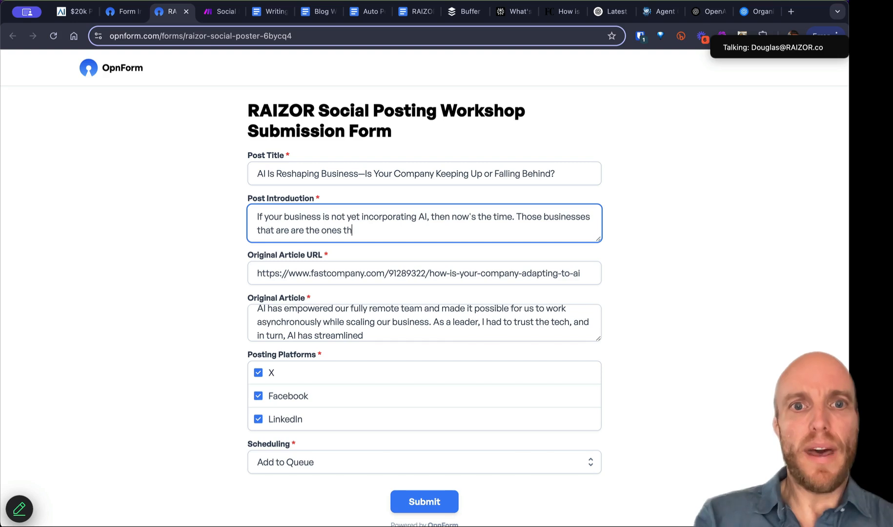
text(at will succeed.)
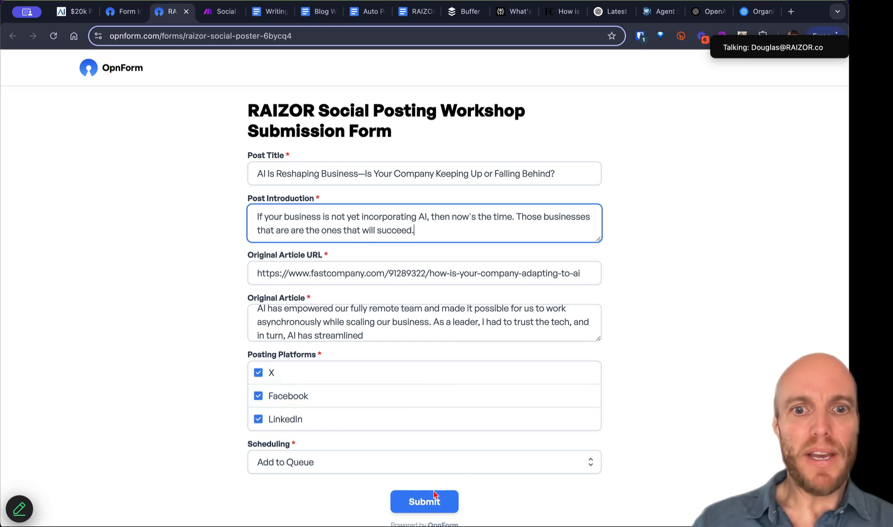
click(429, 508)
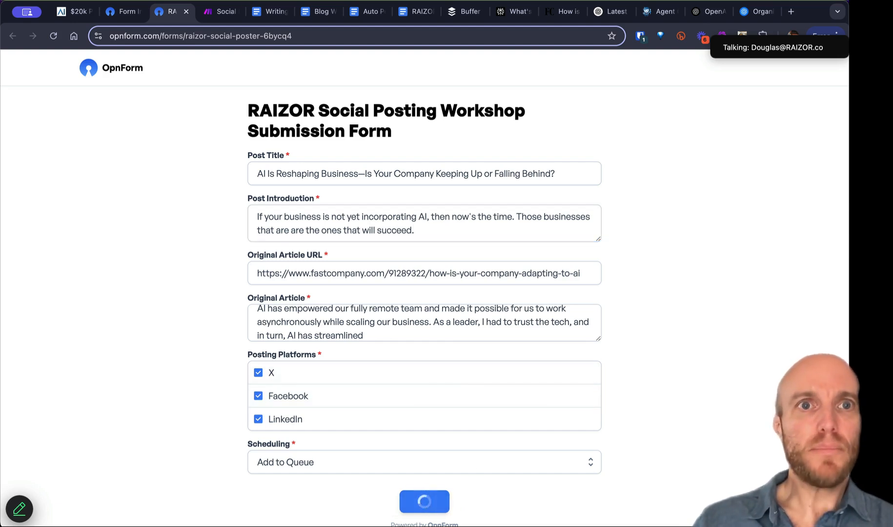
Step: Inspect the submission data the Relay Module received in the Make.com scenario
click(225, 13)
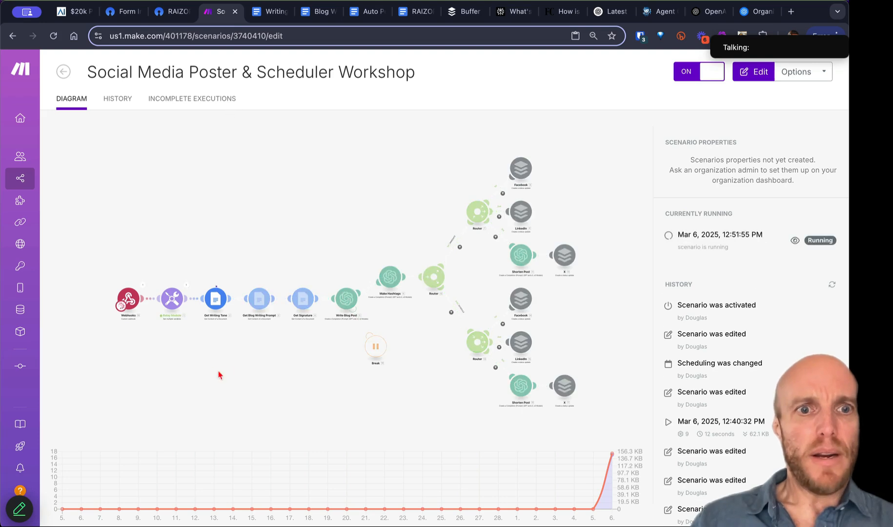
click(186, 288)
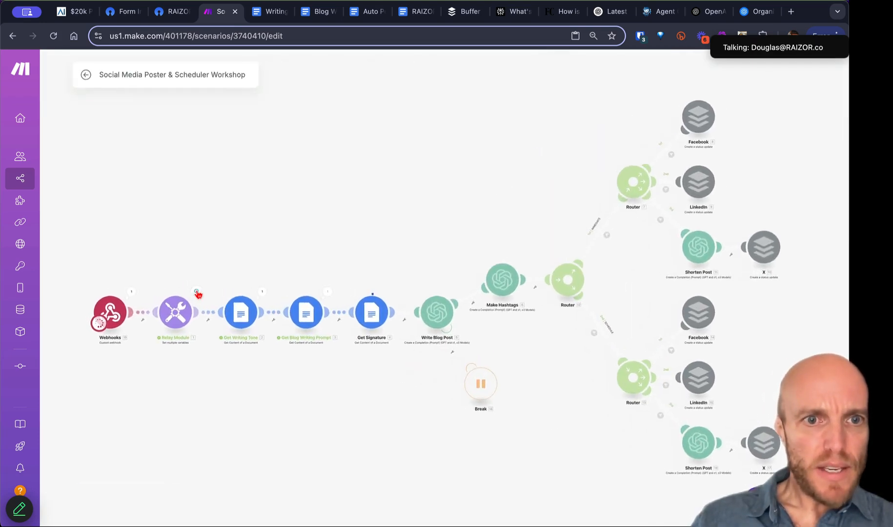
click(198, 294)
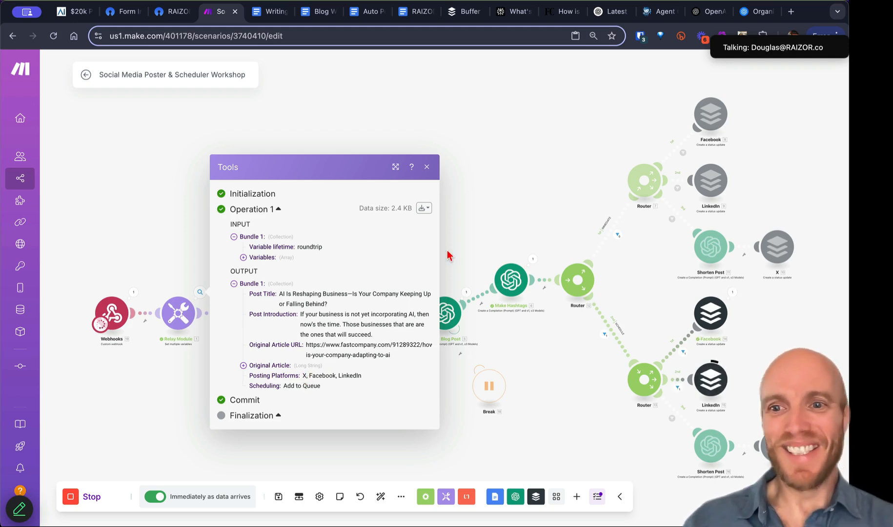
click(426, 167)
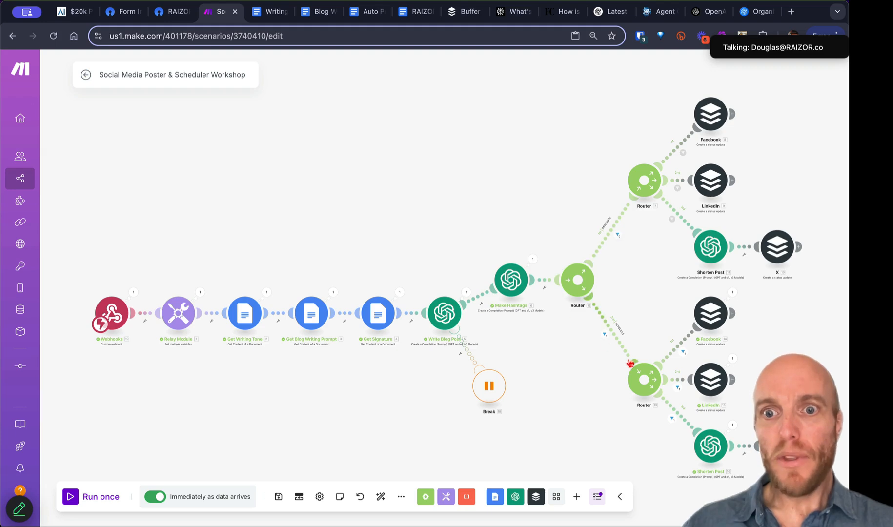
Step: Check that the LinkedIn and Facebook route filters passed the submission
scroll(211, 351, up, 3)
drag(413, 351, 131, 286)
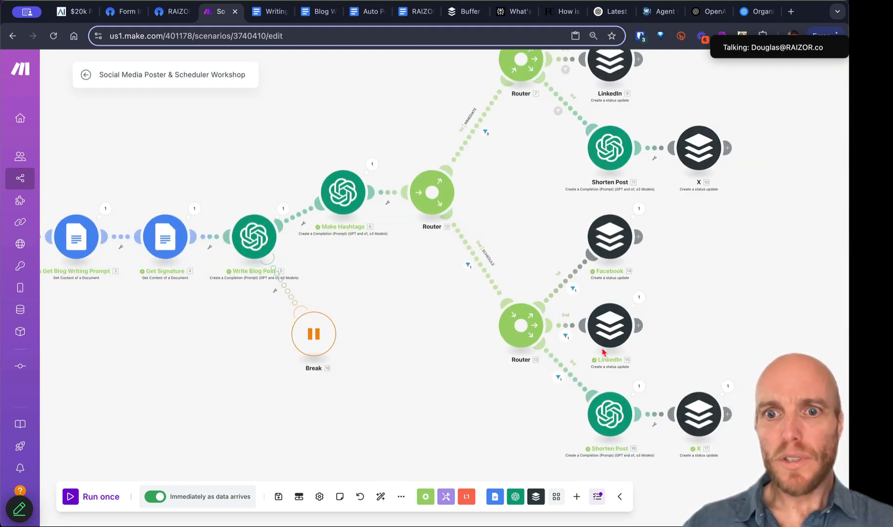
click(565, 338)
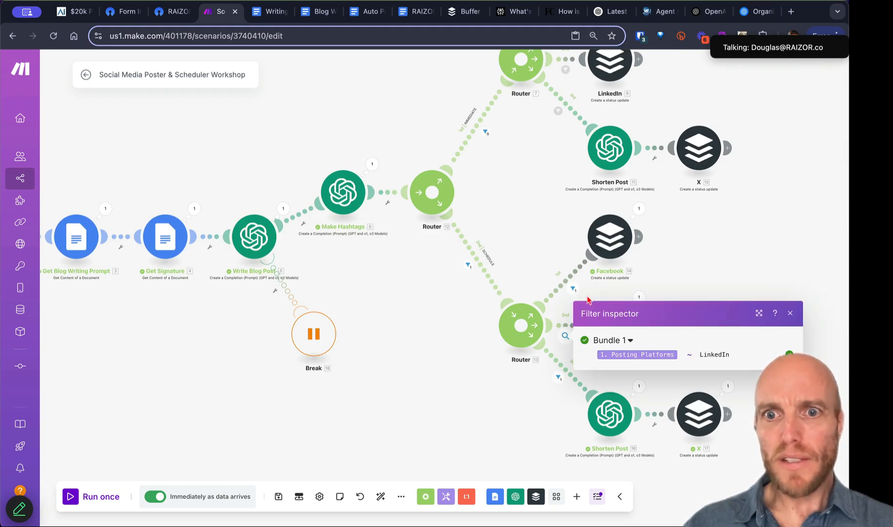
click(573, 289)
mouse_move(659, 307)
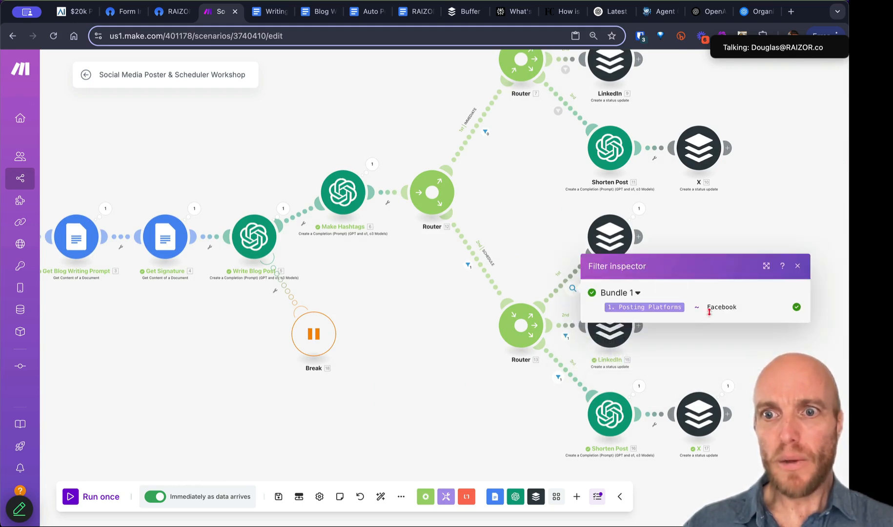
click(797, 266)
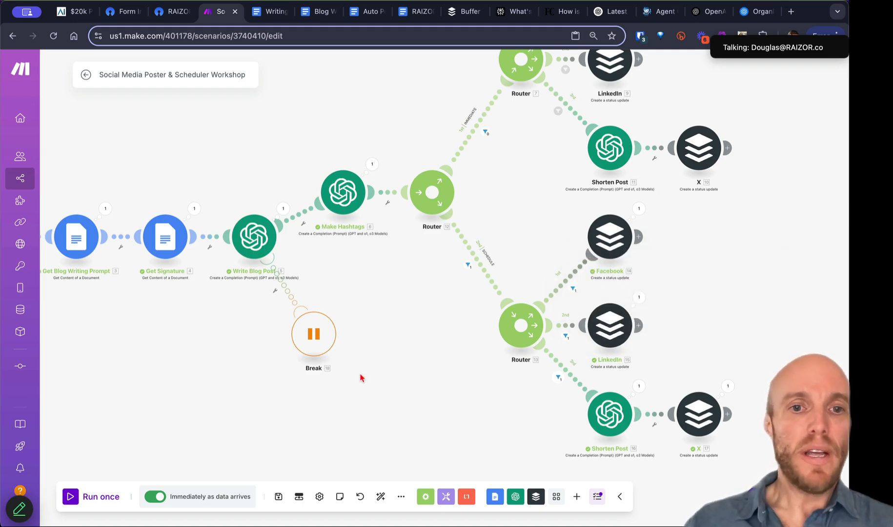
Step: Reload the Buffer queue and scroll to the AI post queued for March 7, 8:45 AM
click(462, 15)
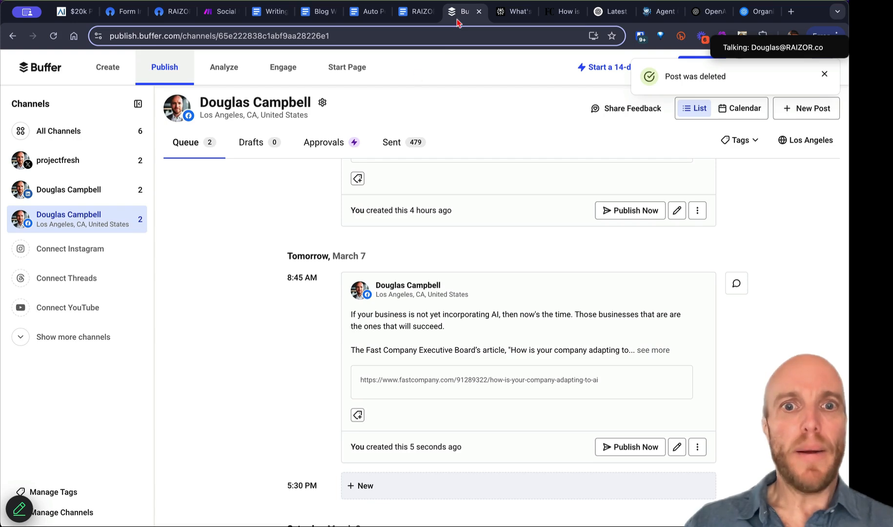
key(super+r)
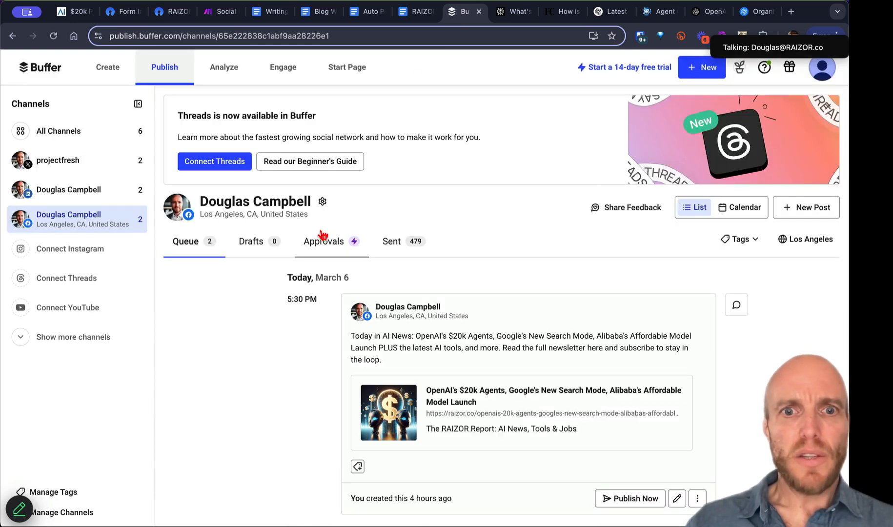
scroll(362, 336, down, 5)
scroll(362, 337, down, 2)
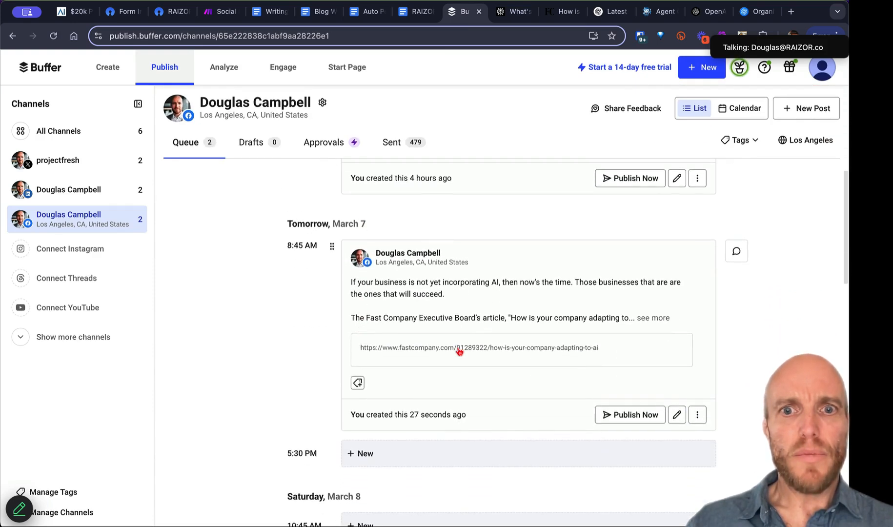
scroll(483, 367, down, 5)
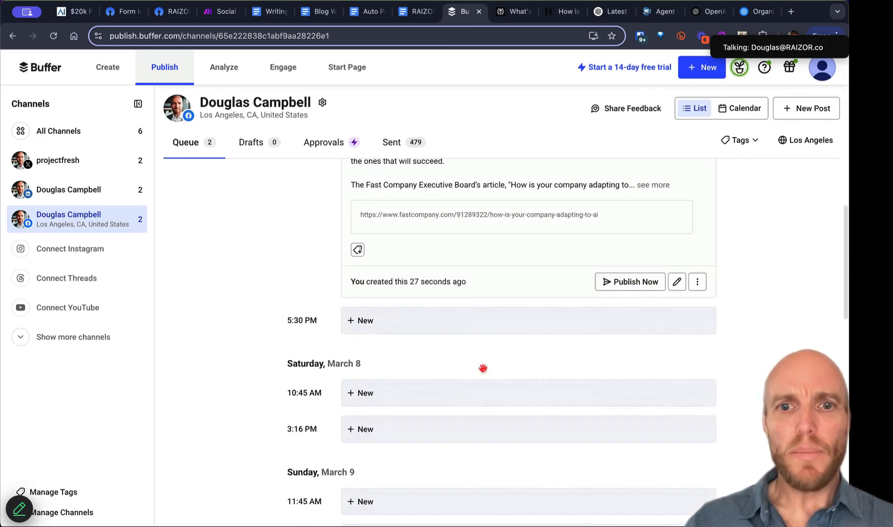
Step: Confirm the same post in the LinkedIn queue, then start a new tab with 'auto'
click(86, 194)
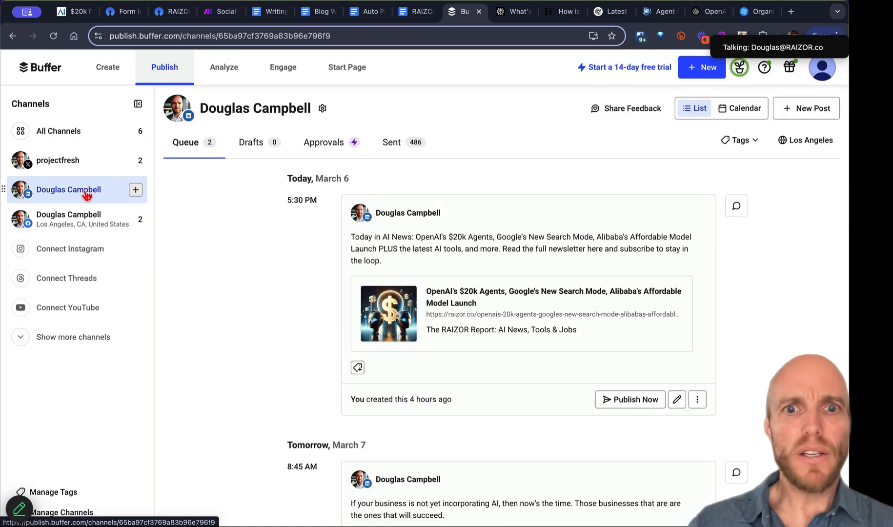
scroll(371, 340, down, 3)
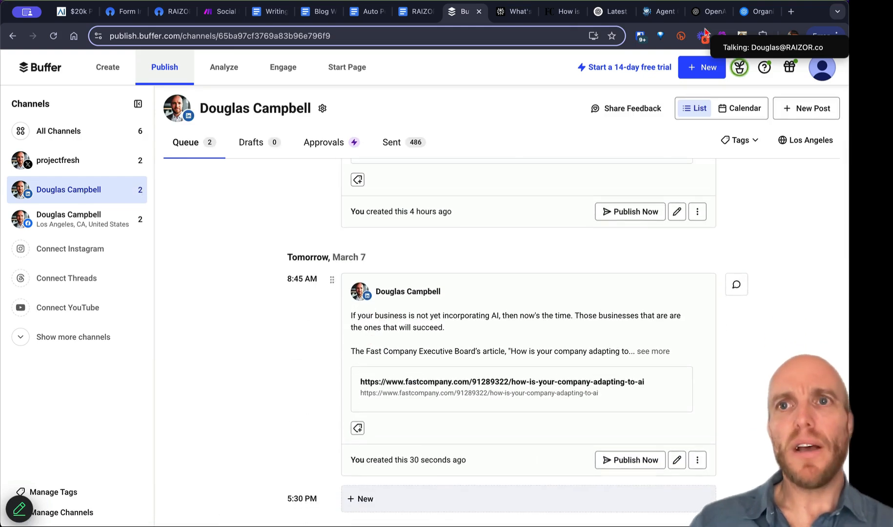
click(790, 13)
text(auto)
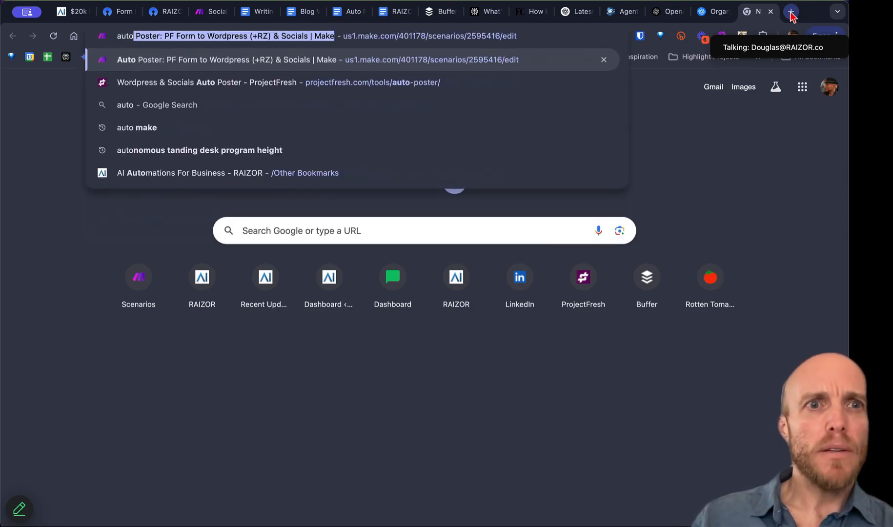
Step: Open the Auto Poster scenario and review the Post to Facebook / Linkedin module's text, publication and media fields
key(Return)
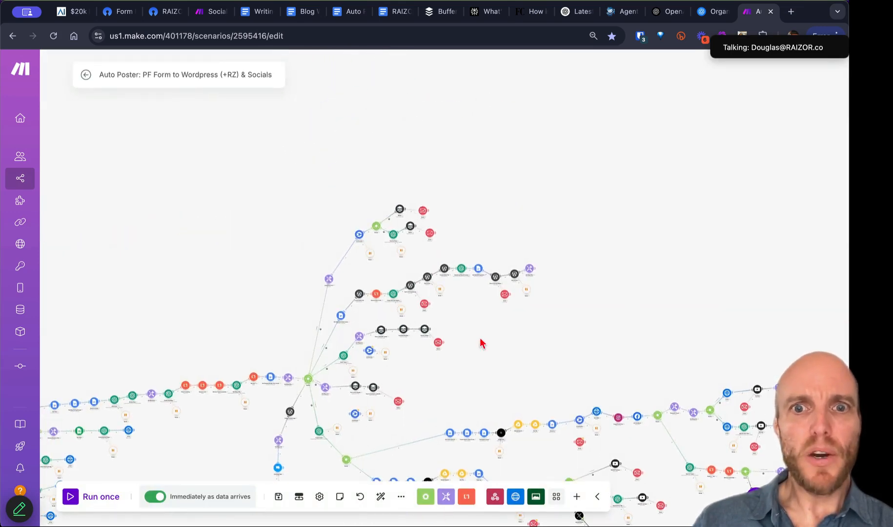
scroll(398, 333, up, 10)
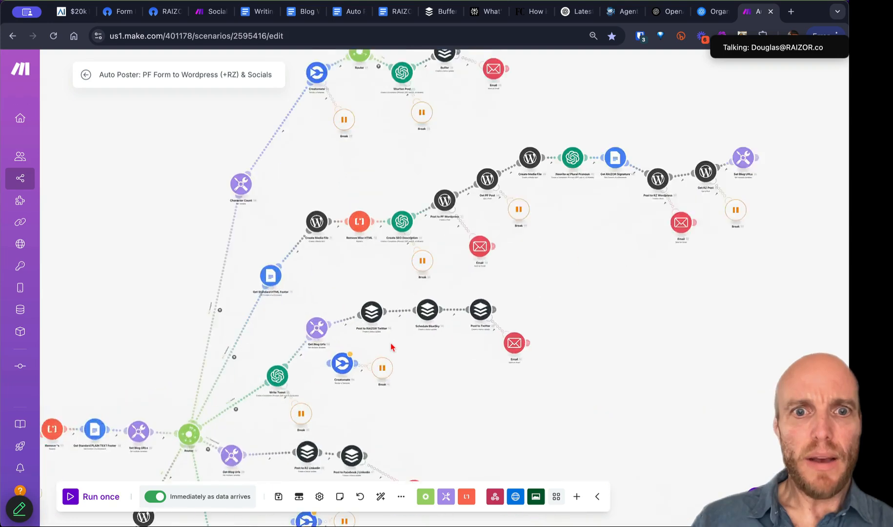
drag(427, 347, 568, 155)
drag(523, 244, 568, 101)
click(492, 250)
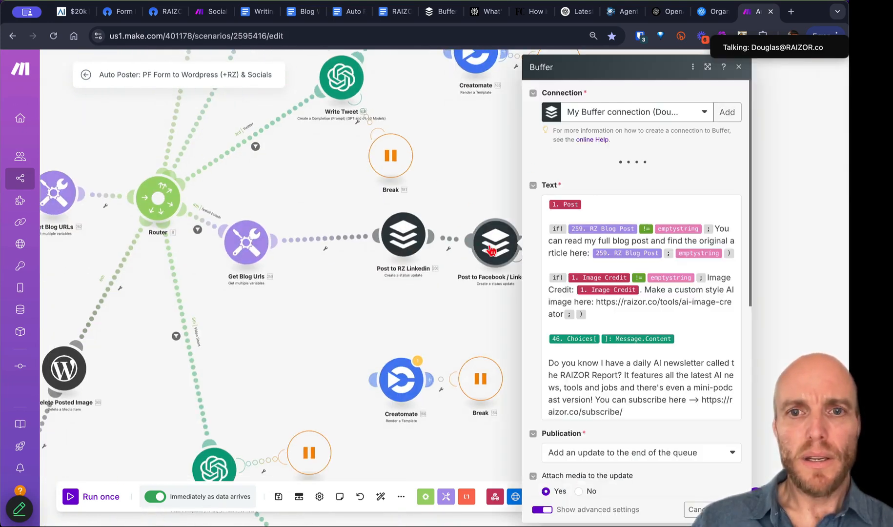
scroll(616, 432, down, 5)
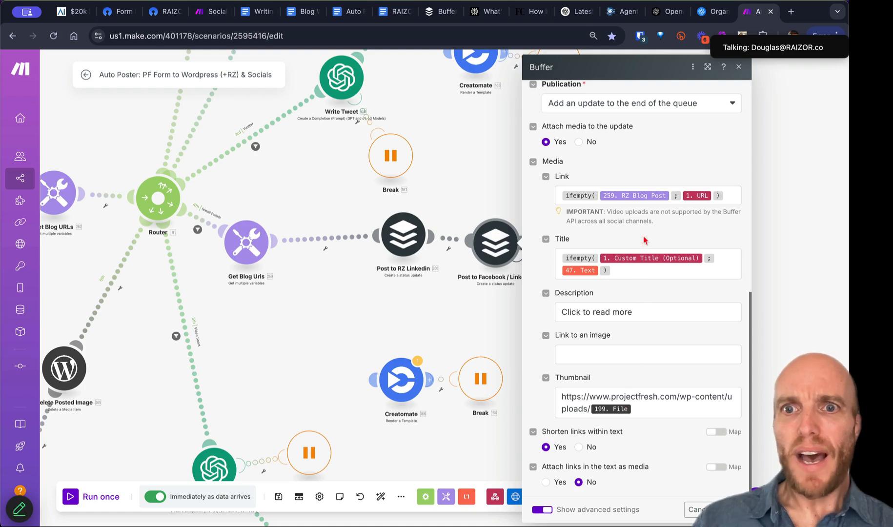
scroll(613, 251, up, 1)
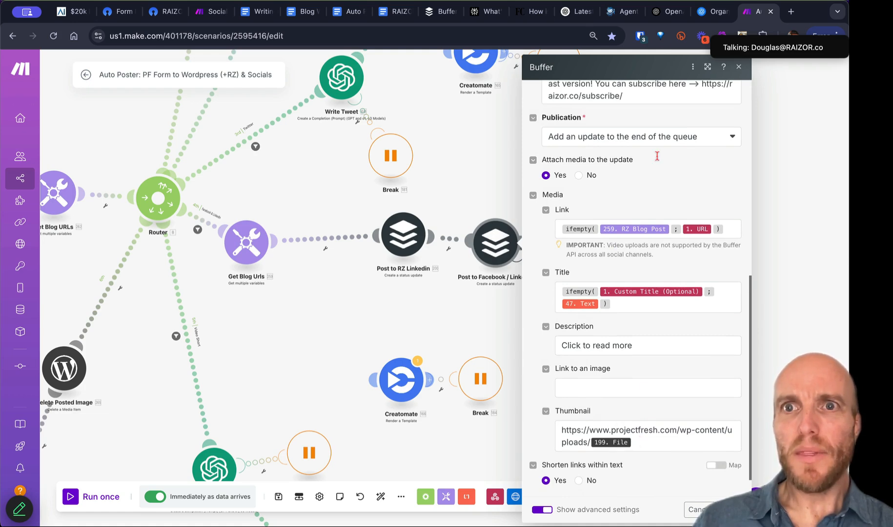
Step: Close the Make tab, re-save the March 7 LinkedIn post, and return to the Social Media Poster scenario
click(771, 13)
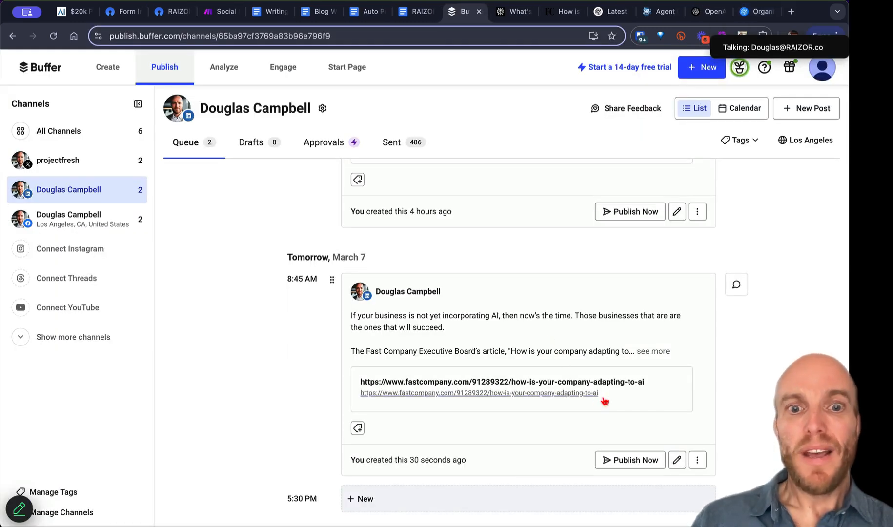
click(677, 460)
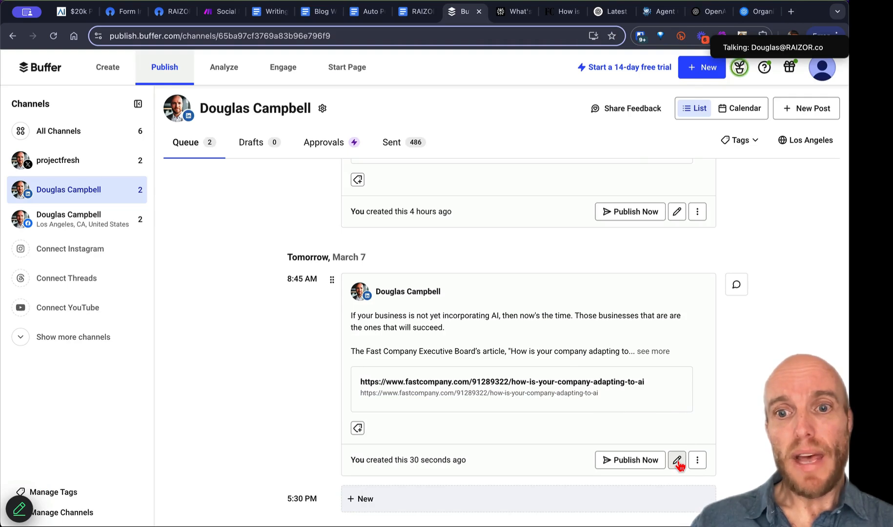
scroll(323, 380, down, 10)
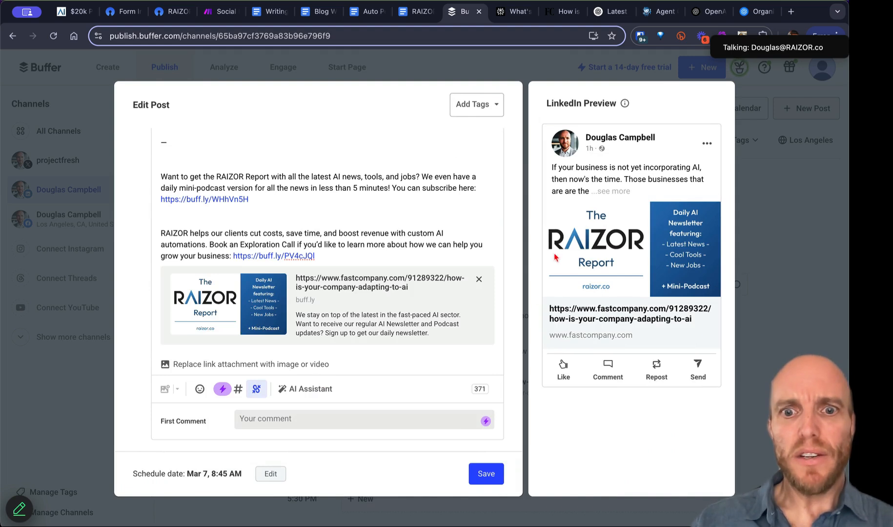
click(488, 476)
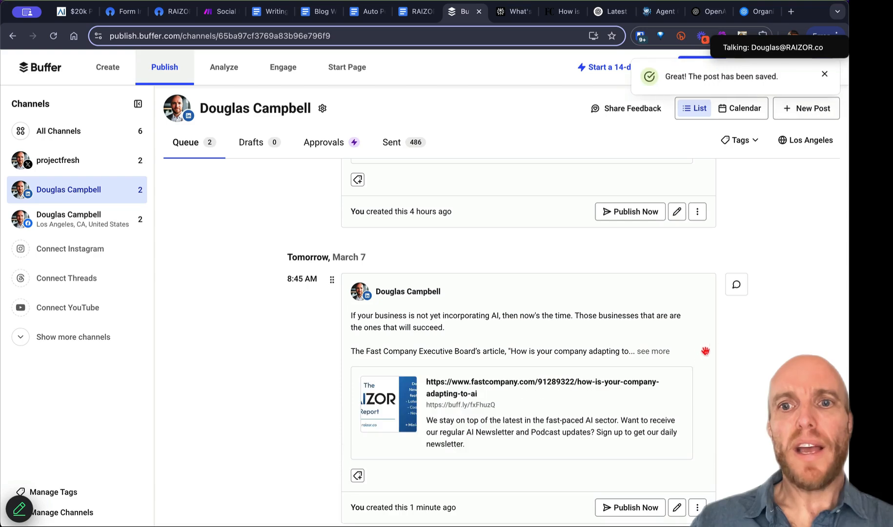
scroll(413, 403, down, 3)
scroll(413, 405, up, 9)
scroll(432, 426, down, 3)
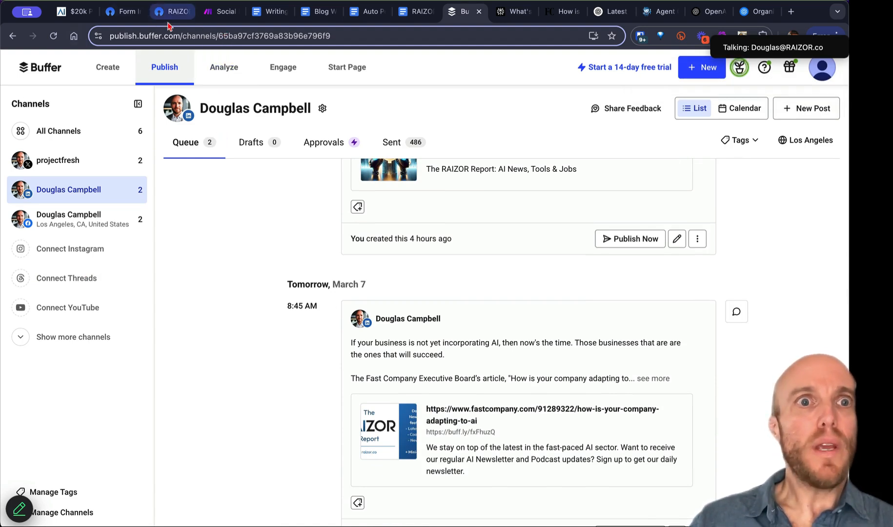
click(220, 12)
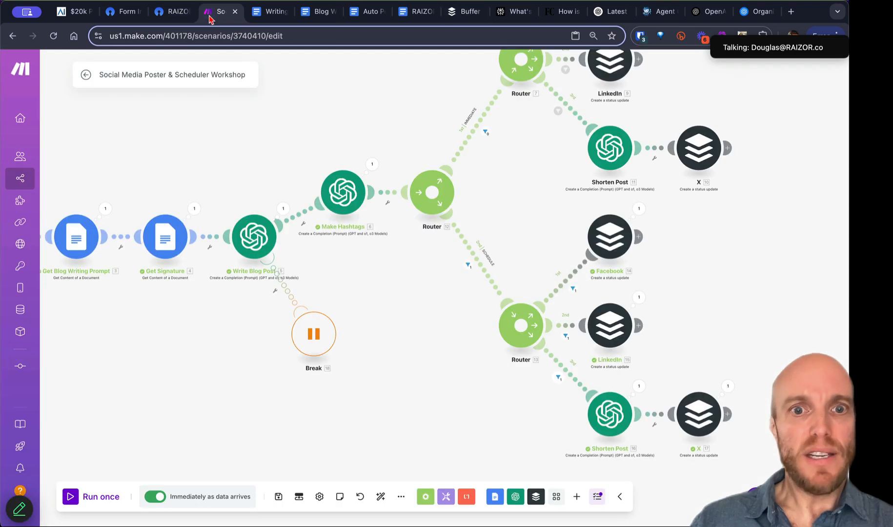
Step: Save the scenario and go back to its overview showing the Mar 6, 12:51:55 PM successful run
click(275, 501)
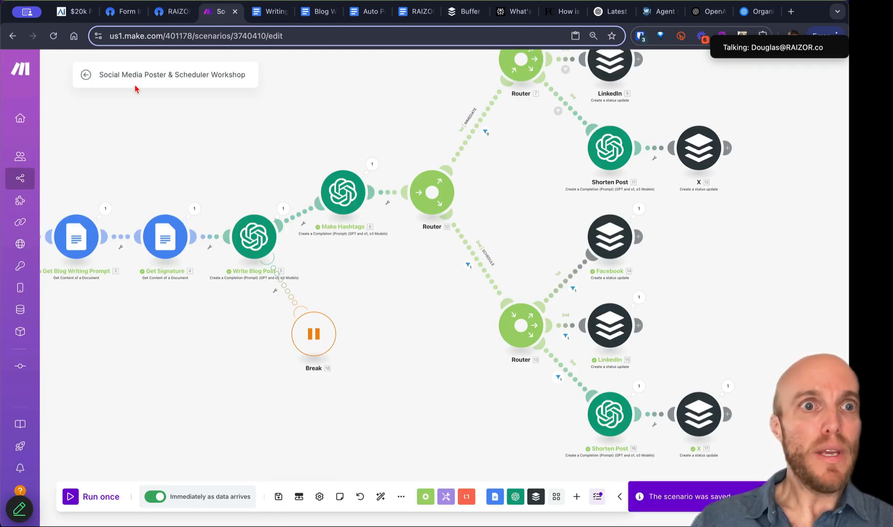
click(86, 77)
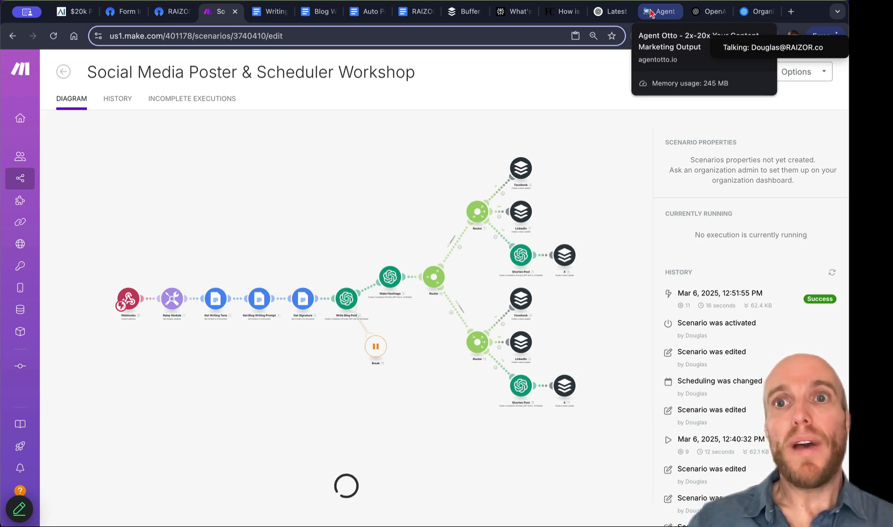
Step: Scroll the Agent Otto homepage past the Free Tools list to Podcast Poster, Voice Cloner and Avatar Scripter
click(659, 14)
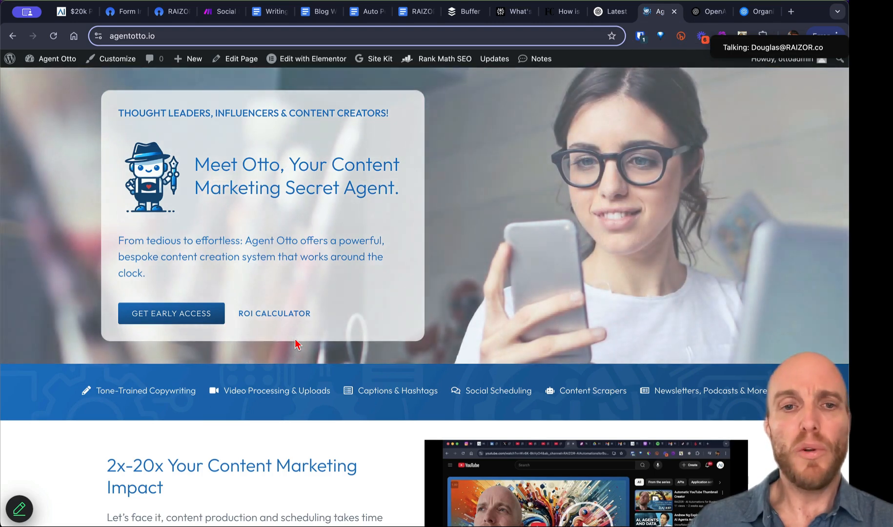
scroll(295, 345, down, 3)
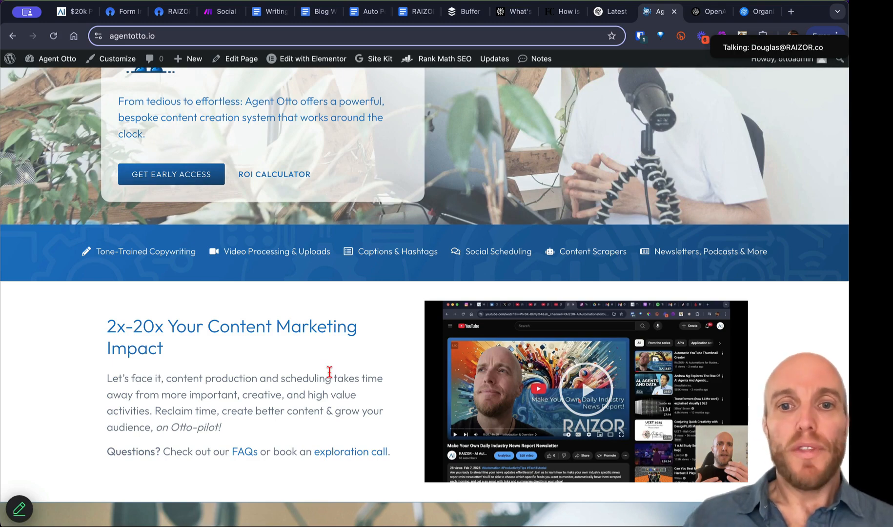
scroll(330, 372, down, 5)
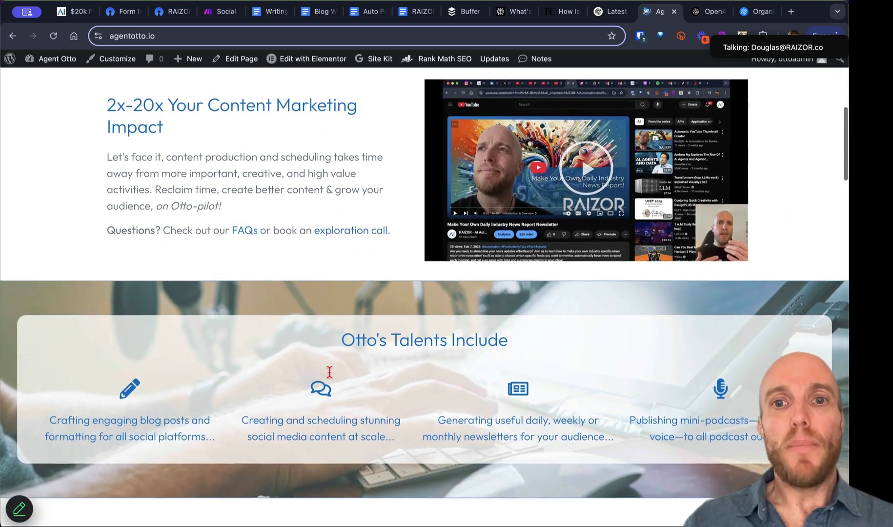
scroll(331, 377, down, 6)
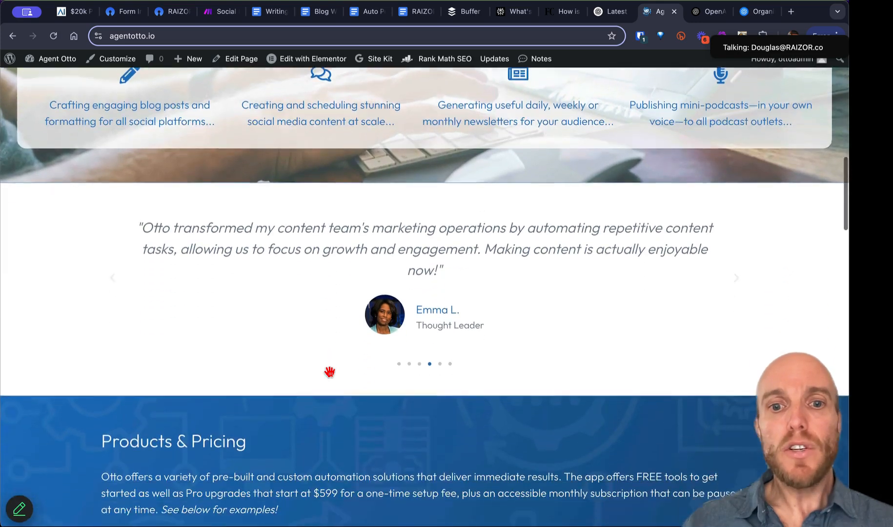
scroll(330, 371, down, 7)
drag(146, 313, 539, 348)
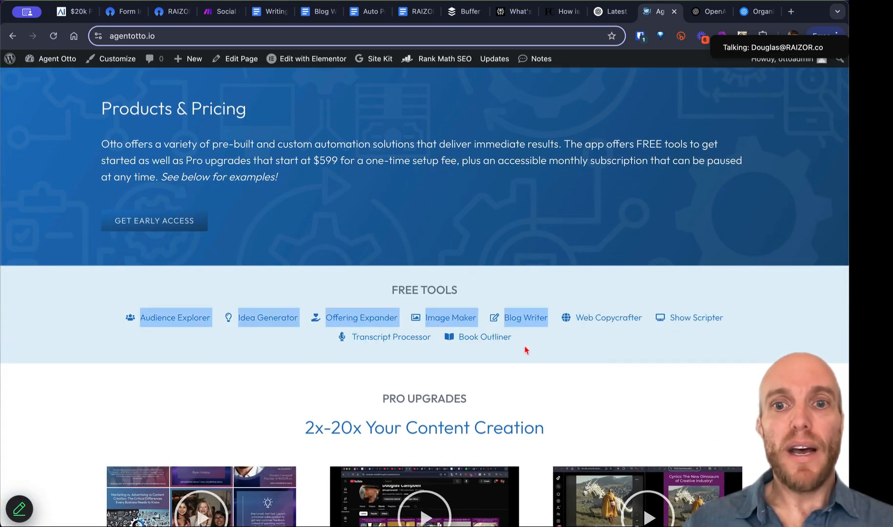
click(521, 345)
scroll(520, 345, down, 6)
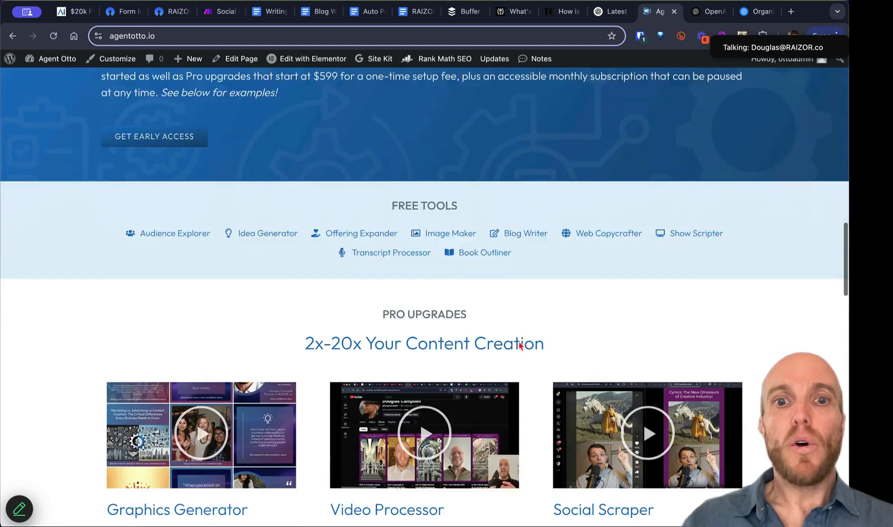
scroll(520, 345, down, 2)
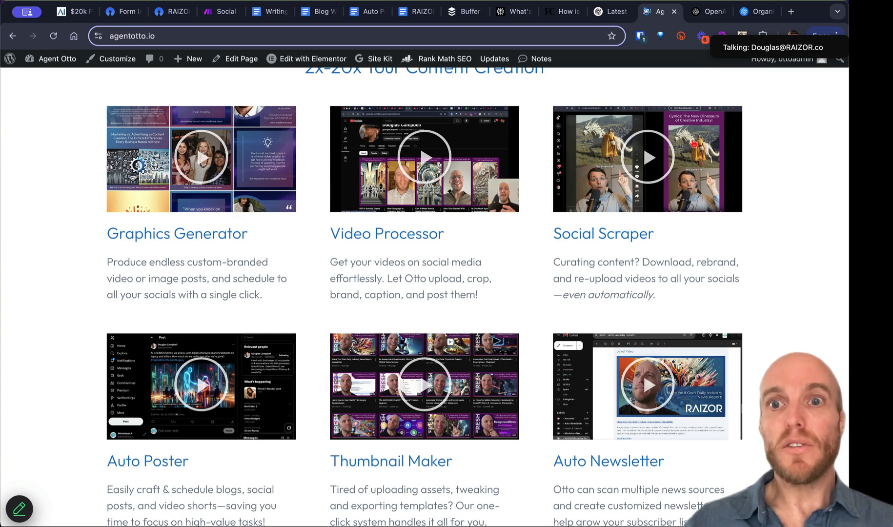
scroll(516, 318, down, 3)
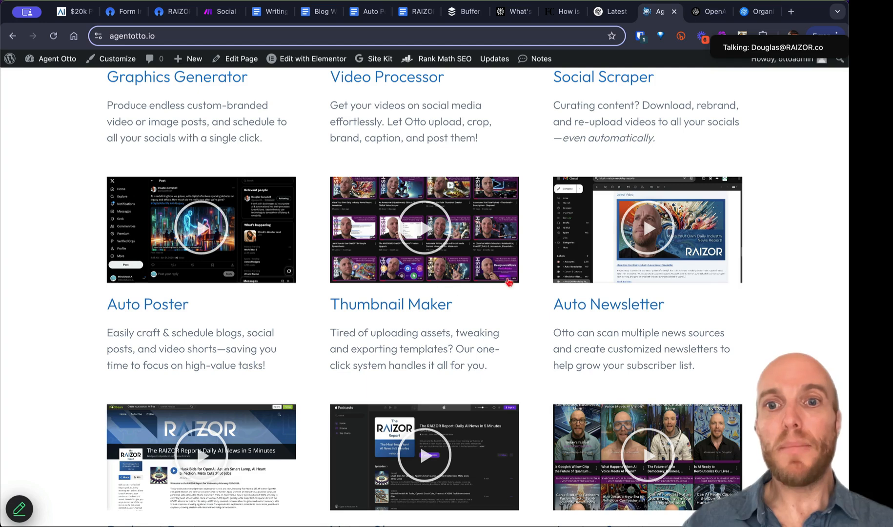
scroll(671, 272, down, 3)
scroll(305, 380, down, 4)
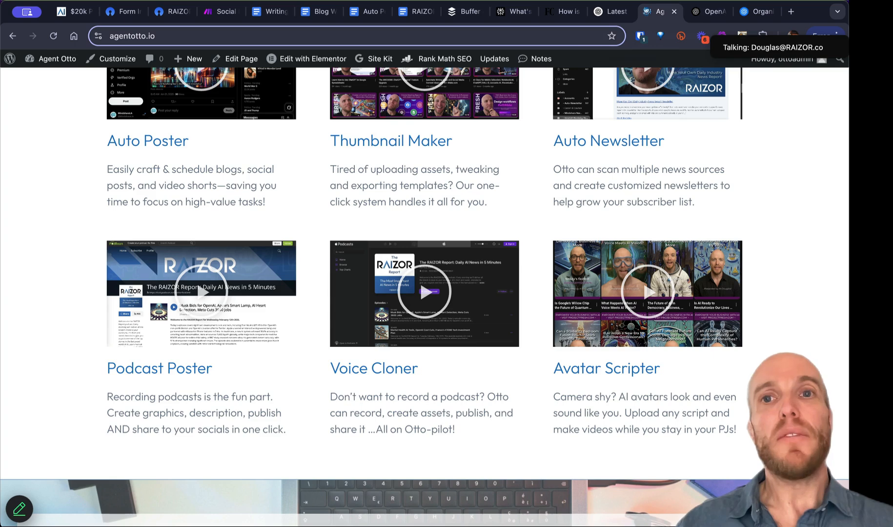
key(super+shift+t)
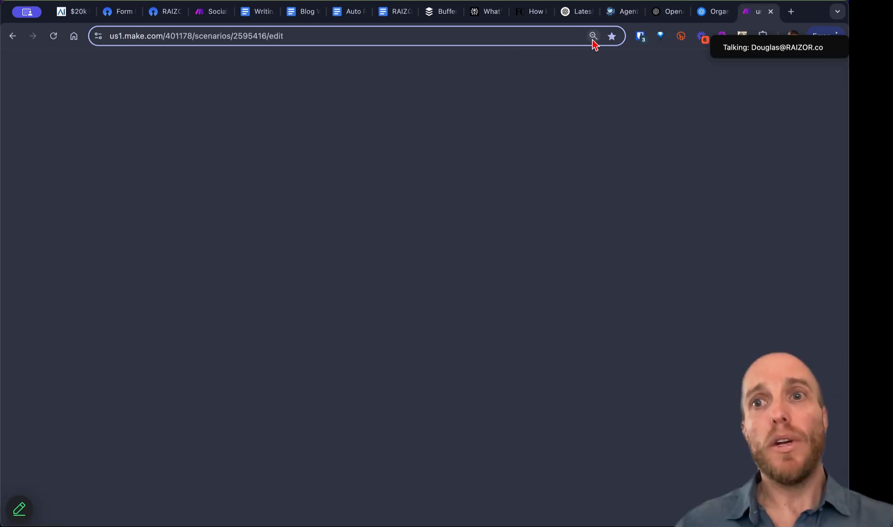
key(super+w)
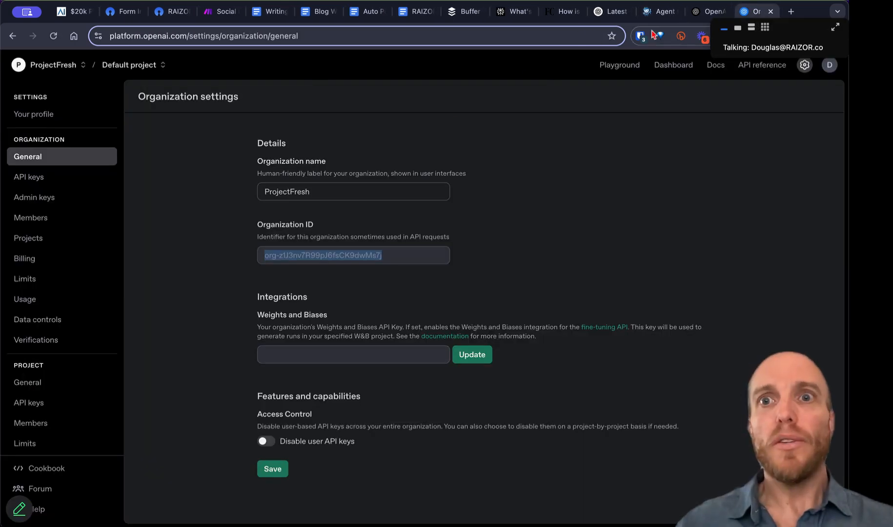
click(660, 10)
scroll(330, 186, up, 20)
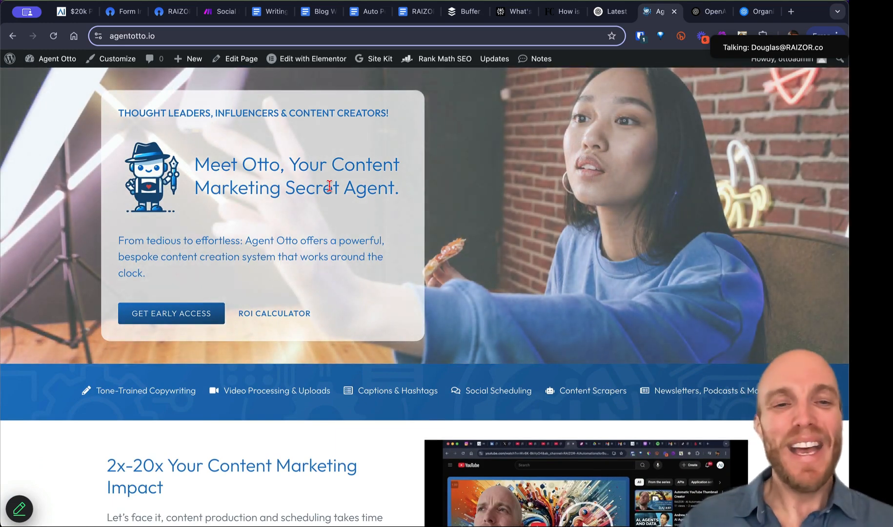
Step: Set Otto's ROI Calculator to 10 hours/week, $100/hour and 5x, giving 500% ROI
click(280, 315)
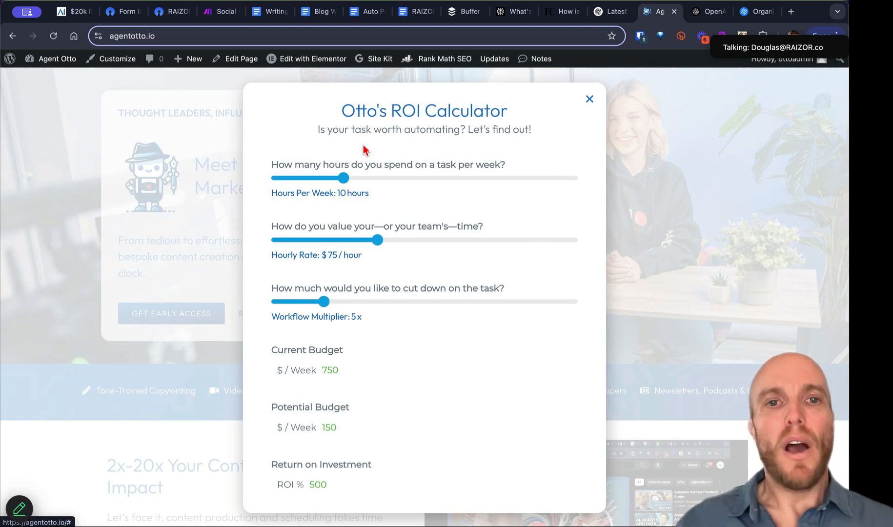
drag(343, 178, 305, 180)
drag(376, 242, 418, 243)
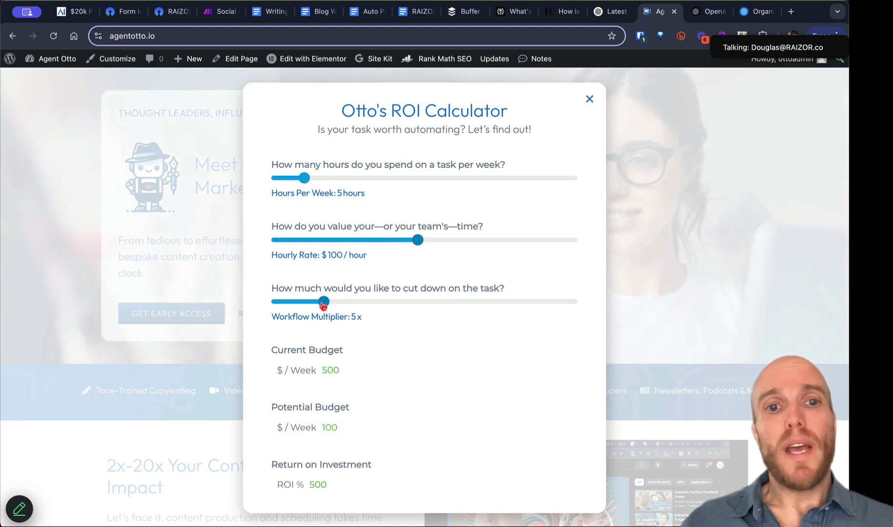
mouse_move(323, 305)
mouse_down()
mouse_move(294, 304)
mouse_move(581, 304)
mouse_move(512, 298)
mouse_move(332, 311)
mouse_up()
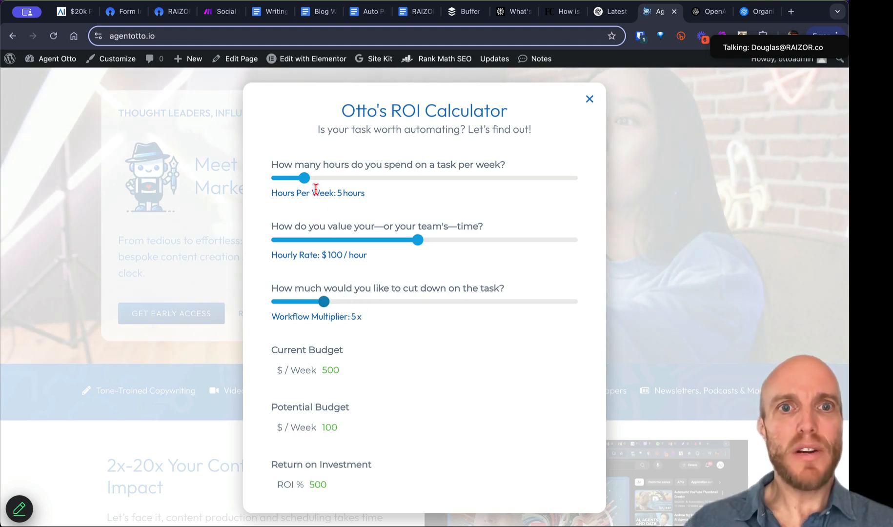
drag(305, 178, 345, 182)
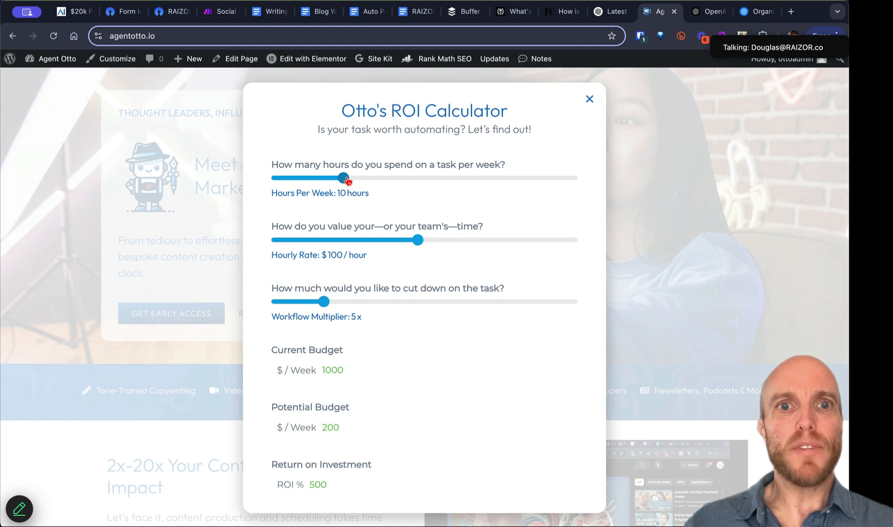
scroll(413, 359, down, 2)
drag(312, 310, 357, 311)
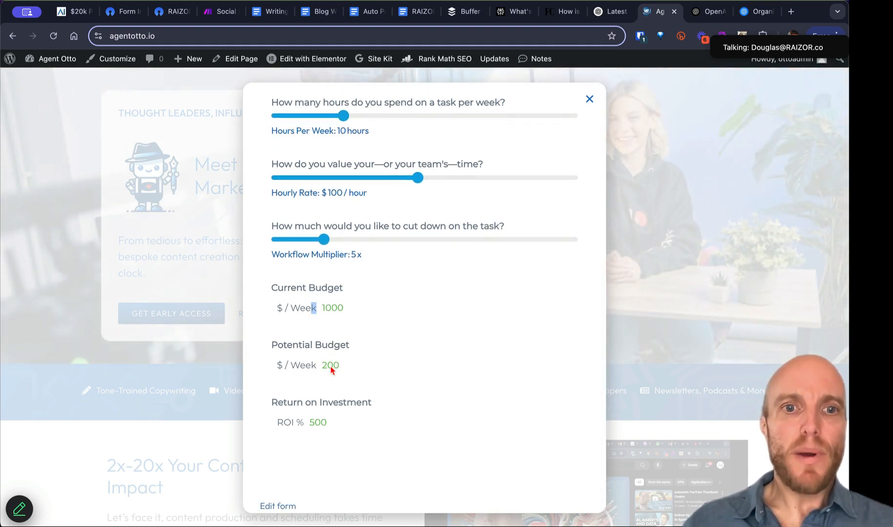